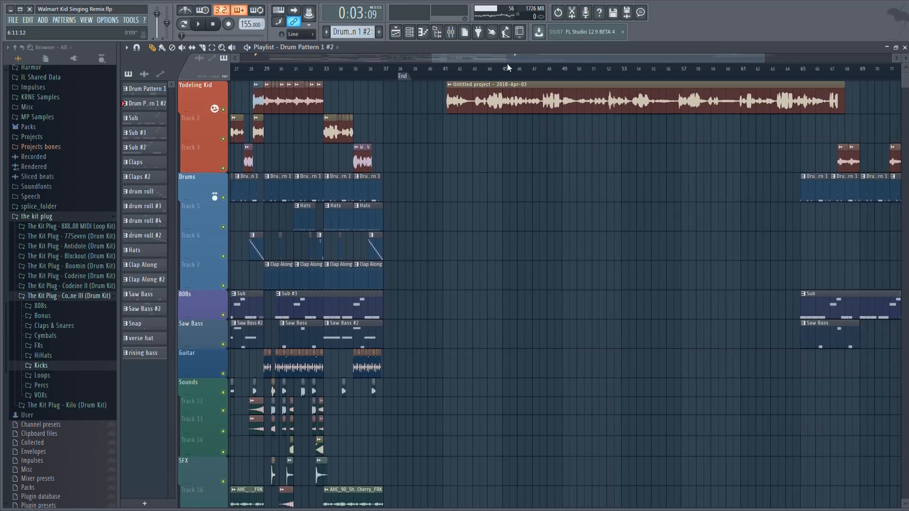
Step: Bypass all effects on the Lead Vocal mixer track and play the raw vocal clip from bar 41
{"action": "scroll", "coordinate": [501, 61], "scroll_direction": "up", "scroll_amount": 3}
{"action": "left_click", "coordinate": [372, 69]}
{"action": "key", "text": "F9"}
{"action": "left_click", "coordinate": [234, 464]}
{"action": "key", "text": "space"}
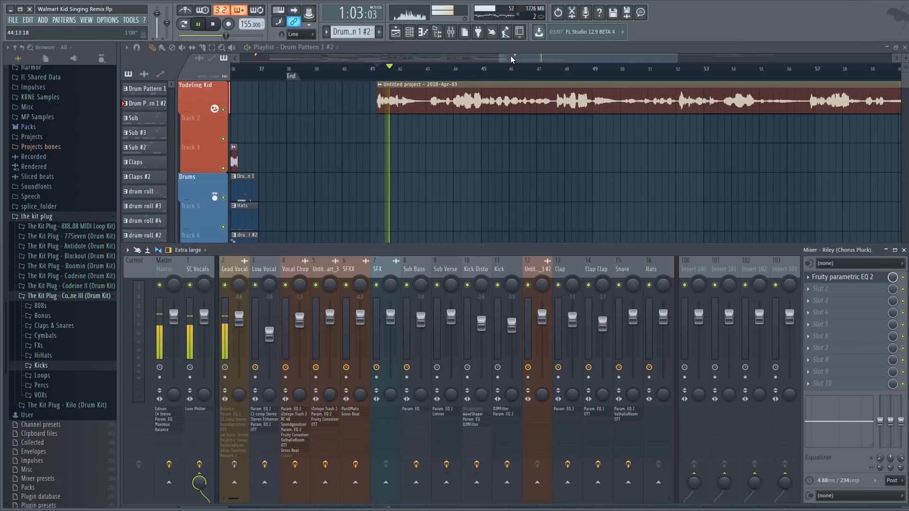
{"action": "mouse_move", "coordinate": [510, 57]}
{"action": "left_mouse_down"}
{"action": "mouse_move", "coordinate": [542, 59]}
{"action": "mouse_move", "coordinate": [524, 59]}
{"action": "left_mouse_up"}
{"action": "scroll", "coordinate": [510, 72], "scroll_direction": "down", "scroll_amount": 1}
{"action": "scroll", "coordinate": [492, 71], "scroll_direction": "down", "scroll_amount": 4}
{"action": "key", "text": "space"}
Step: Replay the unedited Yodeling Kid vocal clip from bar 41 to about bar 46 to check its timing
{"action": "scroll", "coordinate": [487, 73], "scroll_direction": "up", "scroll_amount": 3}
{"action": "scroll", "coordinate": [489, 75], "scroll_direction": "up", "scroll_amount": 2}
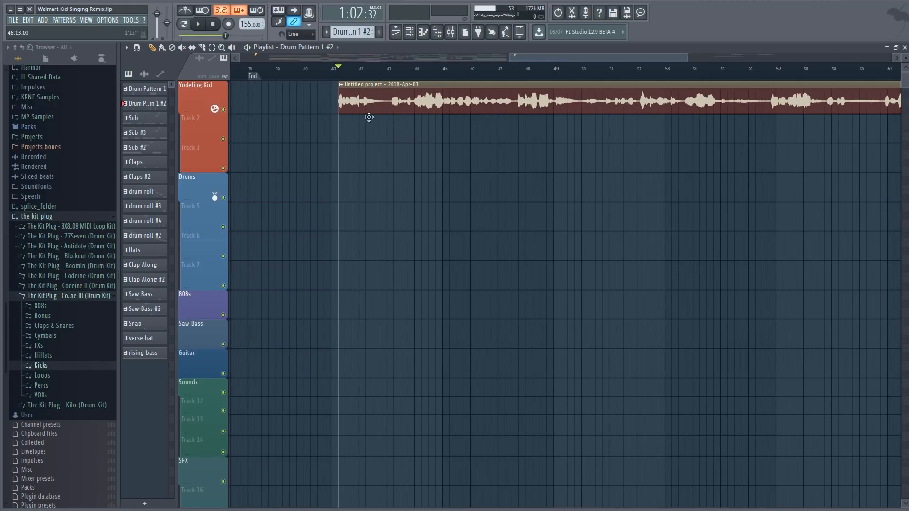
{"action": "scroll", "coordinate": [353, 80], "scroll_direction": "up", "scroll_amount": 1}
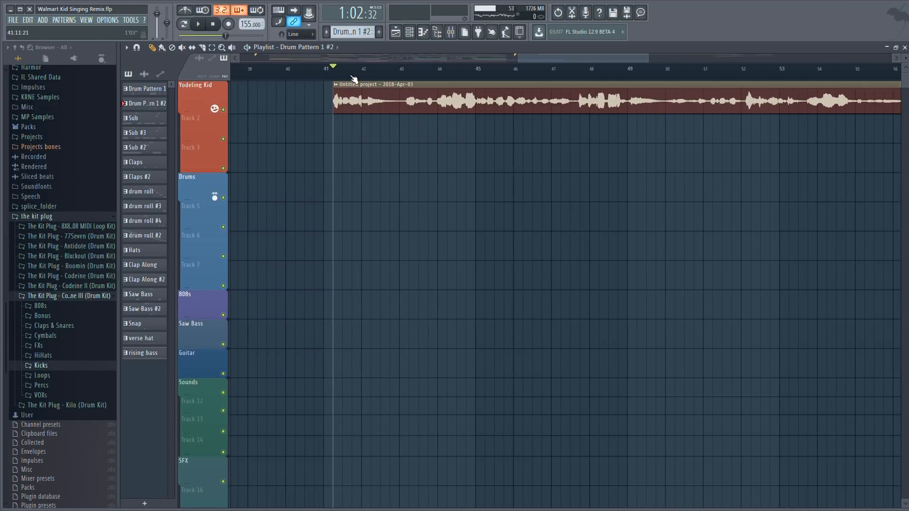
{"action": "scroll", "coordinate": [331, 78], "scroll_direction": "up", "scroll_amount": 1}
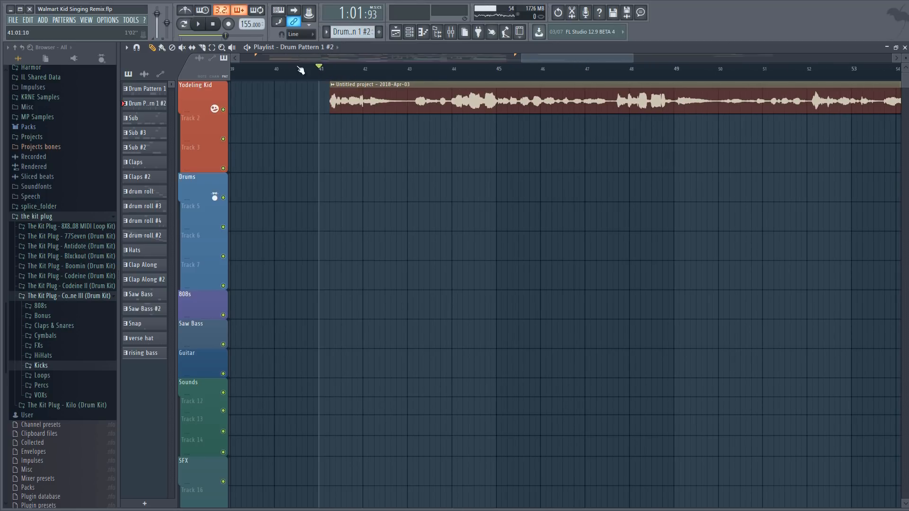
{"action": "scroll", "coordinate": [346, 78], "scroll_direction": "down", "scroll_amount": 1}
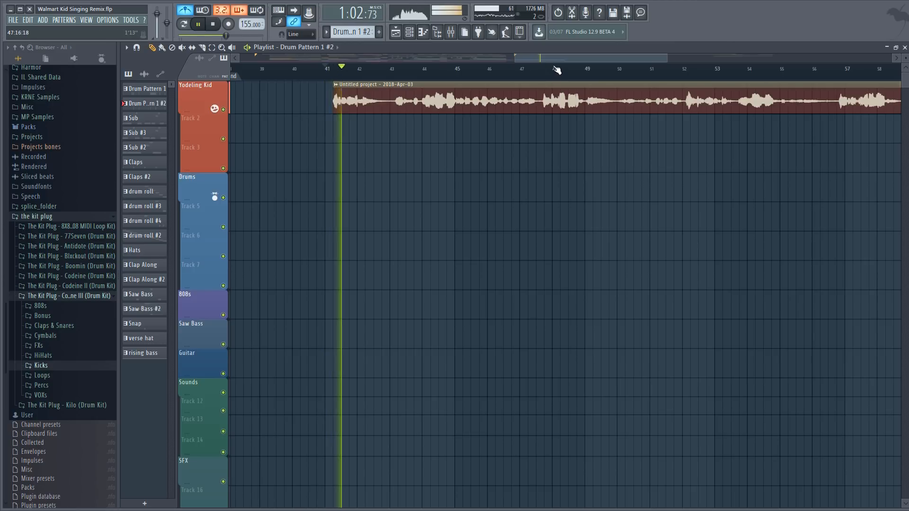
{"action": "left_click_drag", "start_coordinate": [541, 56], "coordinate": [547, 57]}
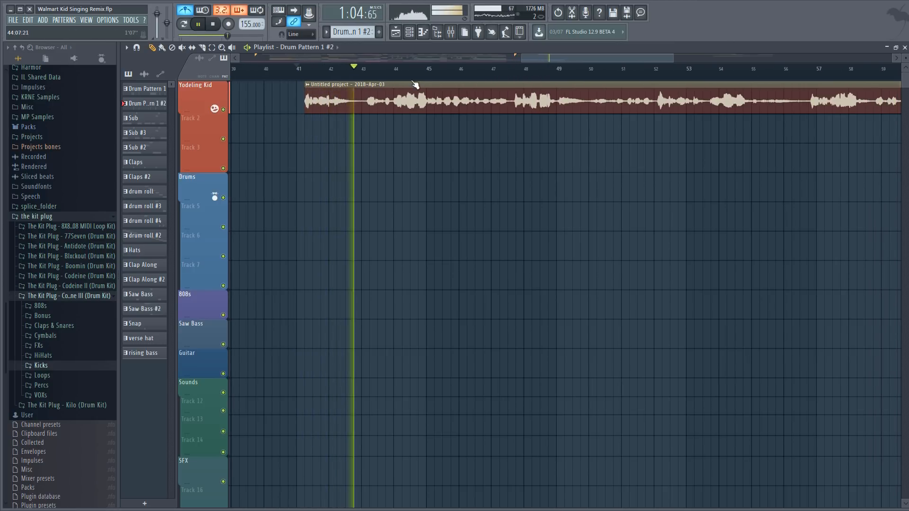
{"action": "scroll", "coordinate": [406, 76], "scroll_direction": "up", "scroll_amount": 1}
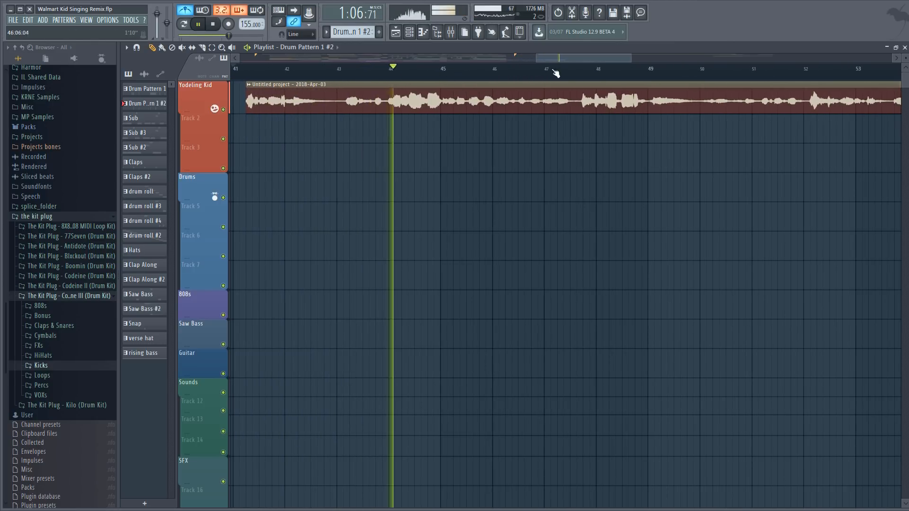
{"action": "left_click_drag", "start_coordinate": [559, 57], "coordinate": [529, 58]}
{"action": "scroll", "coordinate": [483, 73], "scroll_direction": "down", "scroll_amount": 1}
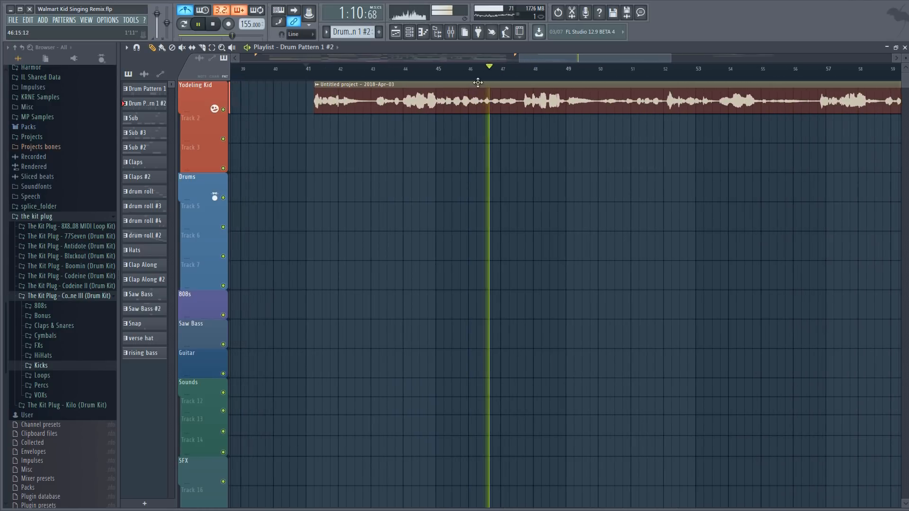
{"action": "key", "text": "space"}
Step: Mute the raw vocal clip that starts after bar 41 on the Yodeling Kid track
{"action": "scroll", "coordinate": [474, 75], "scroll_direction": "down", "scroll_amount": 3}
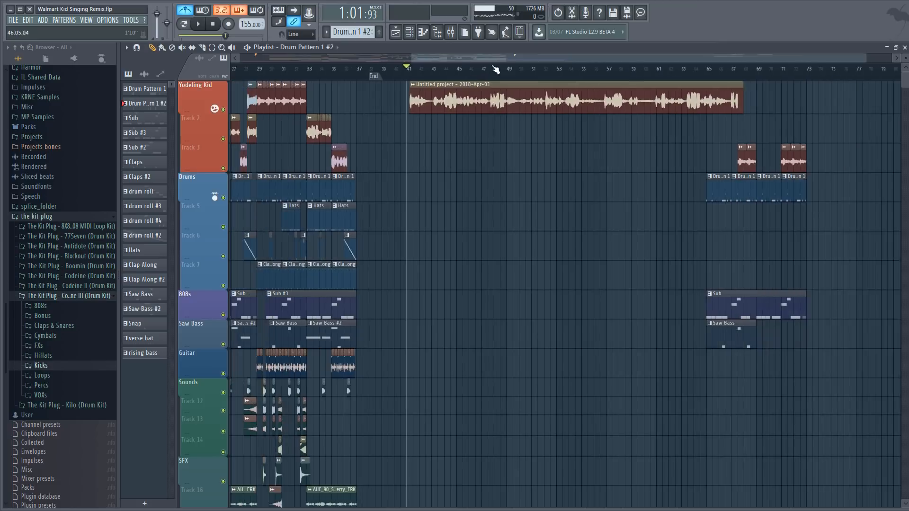
{"action": "left_click_drag", "start_coordinate": [492, 58], "coordinate": [315, 56]}
{"action": "key", "text": "t"}
{"action": "left_click", "coordinate": [695, 97]}
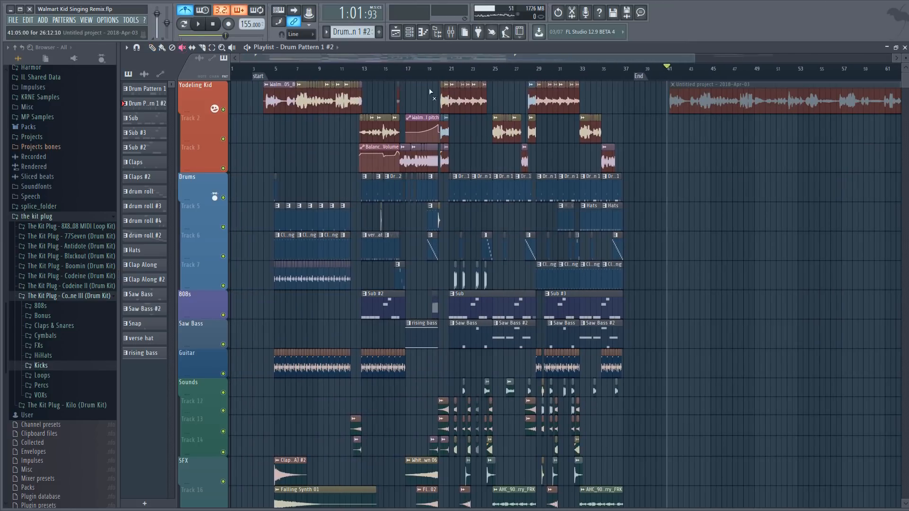
Step: Play the chopped vocal clips on the Yodeling Kid track from about bar 7 to bar 9
{"action": "scroll", "coordinate": [270, 74], "scroll_direction": "up", "scroll_amount": 4}
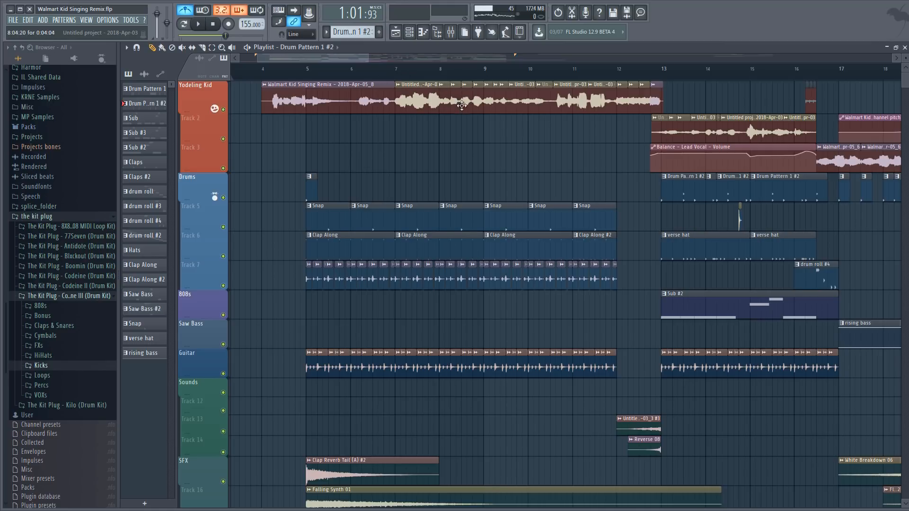
{"action": "scroll", "coordinate": [311, 59], "scroll_direction": "up", "scroll_amount": 3}
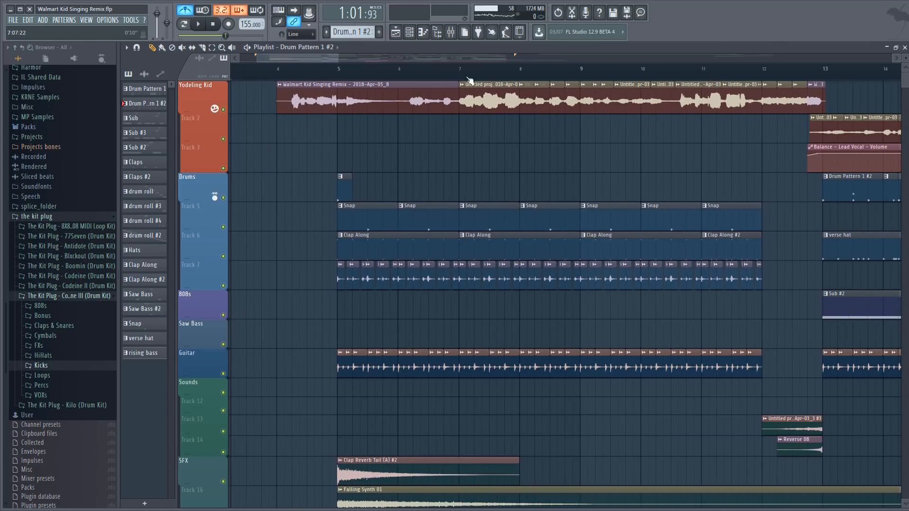
{"action": "key", "text": "space"}
{"action": "mouse_move", "coordinate": [318, 55]}
{"action": "left_mouse_down"}
{"action": "mouse_move", "coordinate": [338, 66]}
{"action": "mouse_move", "coordinate": [321, 61]}
{"action": "left_mouse_up"}
{"action": "scroll", "coordinate": [315, 60], "scroll_direction": "up", "scroll_amount": 3}
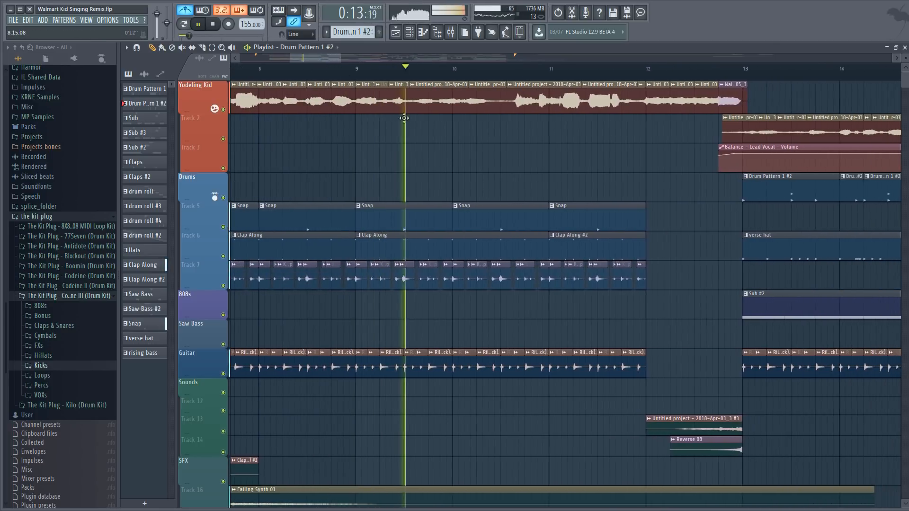
{"action": "scroll", "coordinate": [359, 68], "scroll_direction": "down", "scroll_amount": 2}
{"action": "key", "text": "space"}
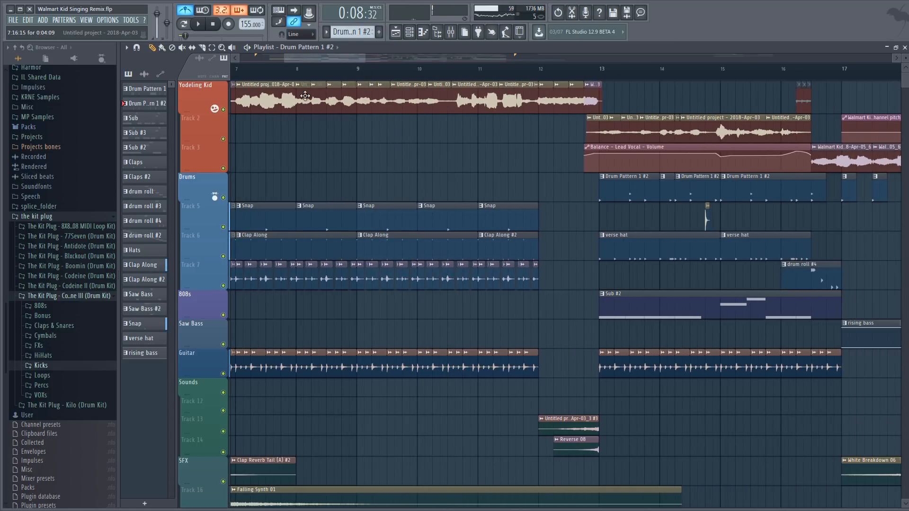
Step: Place an unchopped vocal clip on Track 2 from bar 8 to bar 12, mute the chopped clips above it, and play the section
{"action": "left_click_drag", "start_coordinate": [308, 132], "coordinate": [538, 133]}
{"action": "key", "text": "t"}
{"action": "left_click_drag", "start_coordinate": [534, 85], "coordinate": [297, 85]}
{"action": "key", "text": "space"}
{"action": "key", "text": "p"}
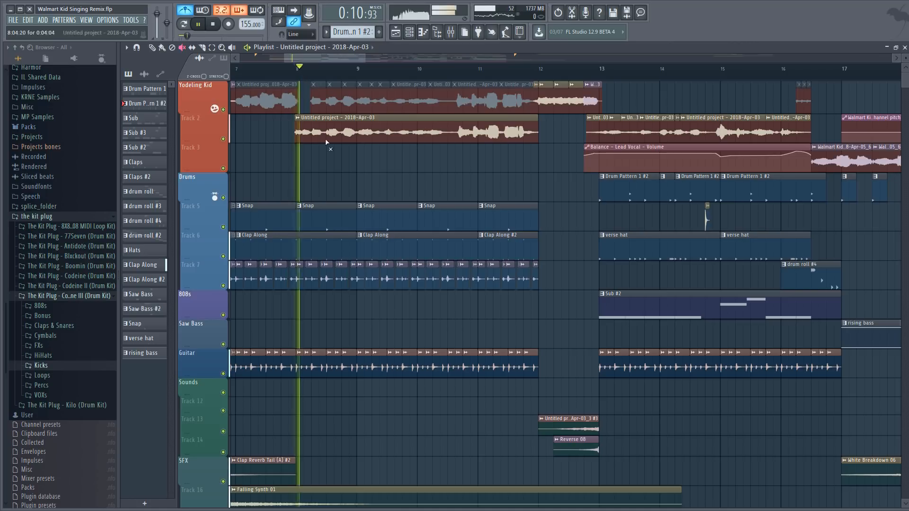
{"action": "scroll", "coordinate": [335, 60], "scroll_direction": "up", "scroll_amount": 3}
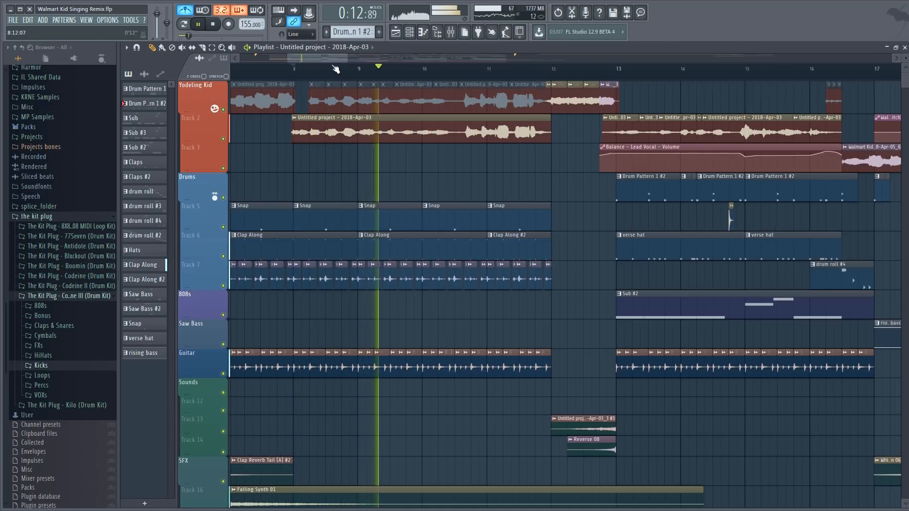
{"action": "scroll", "coordinate": [383, 77], "scroll_direction": "up", "scroll_amount": 2}
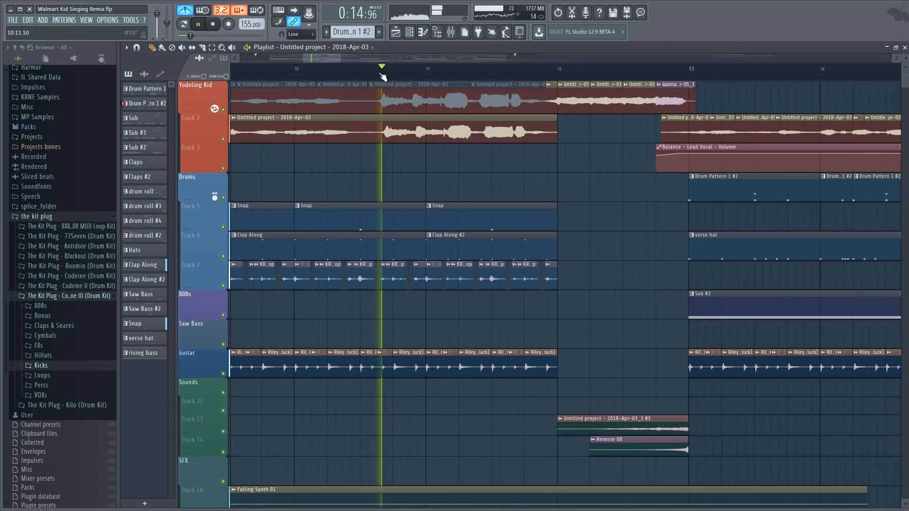
Step: Stop playback, delete the unchopped vocal clip from Track 2, and unmute the chopped Yodeling Kid clips
{"action": "key", "text": "t"}
{"action": "left_click", "coordinate": [493, 138]}
{"action": "key", "text": "space"}
{"action": "scroll", "coordinate": [347, 60], "scroll_direction": "down", "scroll_amount": 5}
{"action": "scroll", "coordinate": [339, 110], "scroll_direction": "left", "scroll_amount": 2}
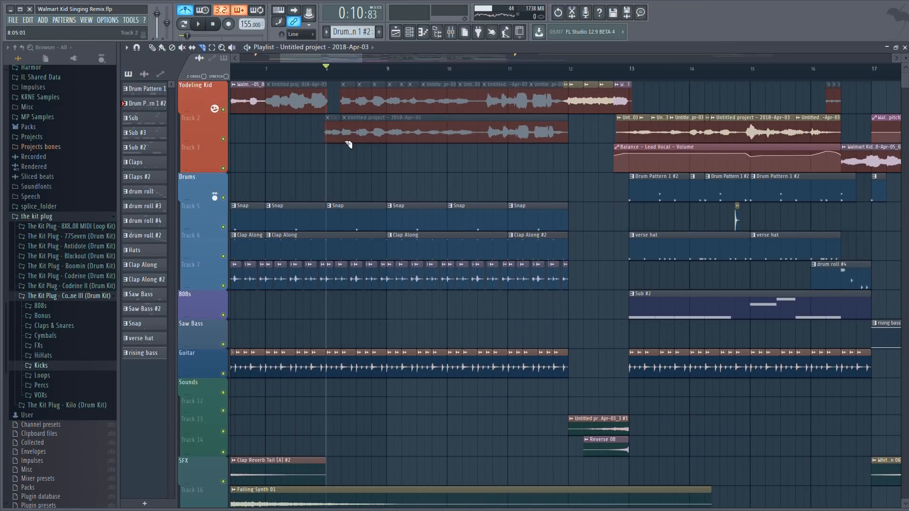
{"action": "key", "text": "p"}
{"action": "right_click", "coordinate": [369, 138]}
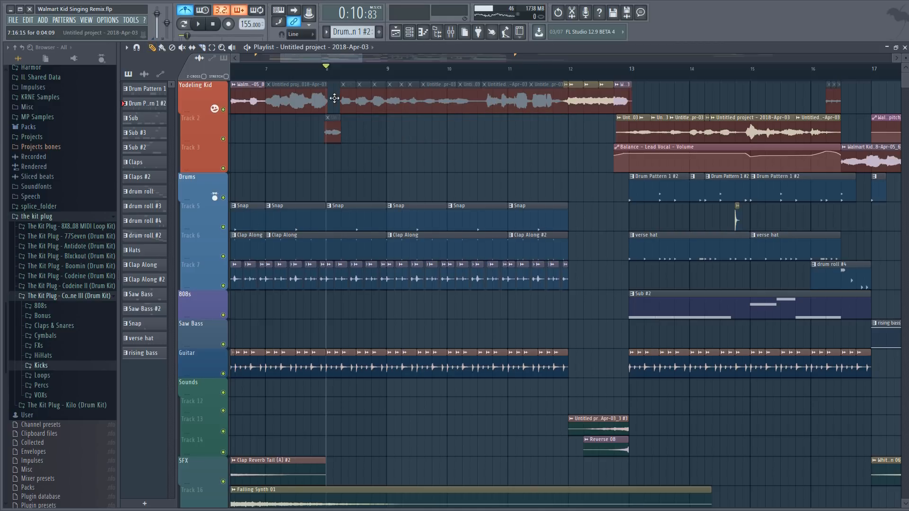
{"action": "left_click_drag", "start_coordinate": [420, 100], "coordinate": [486, 101]}
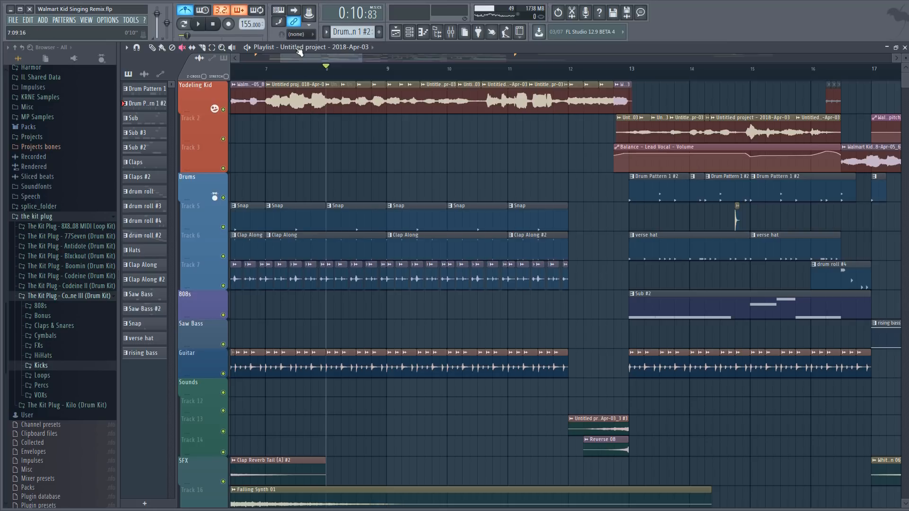
Step: Examine the vocal cuts around bars 7 to 10, and play the vocal transition from about bar 12 into bar 13
{"action": "scroll", "coordinate": [307, 75], "scroll_direction": "up", "scroll_amount": 5}
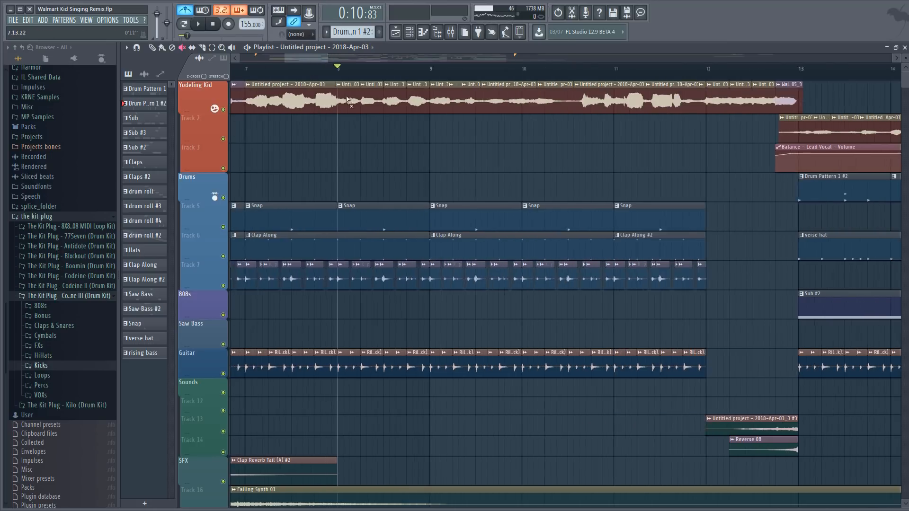
{"action": "key", "text": "p"}
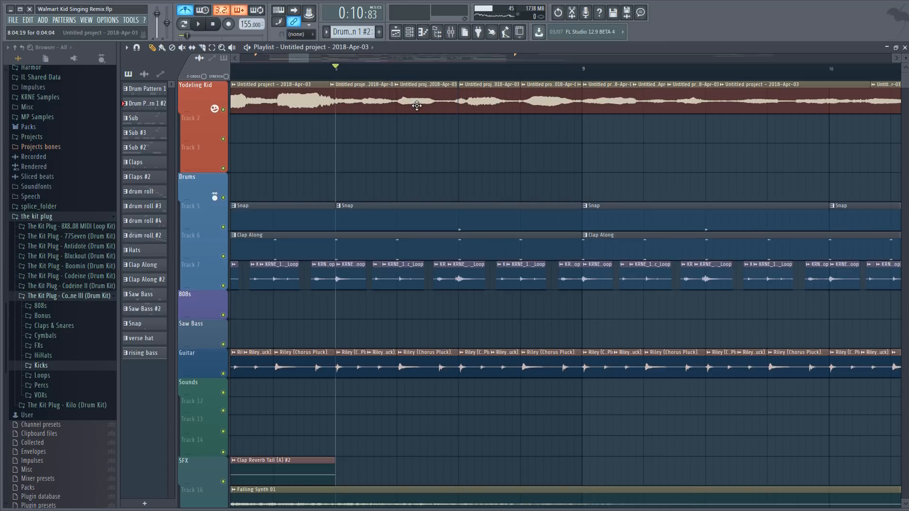
{"action": "scroll", "coordinate": [407, 79], "scroll_direction": "down", "scroll_amount": 6}
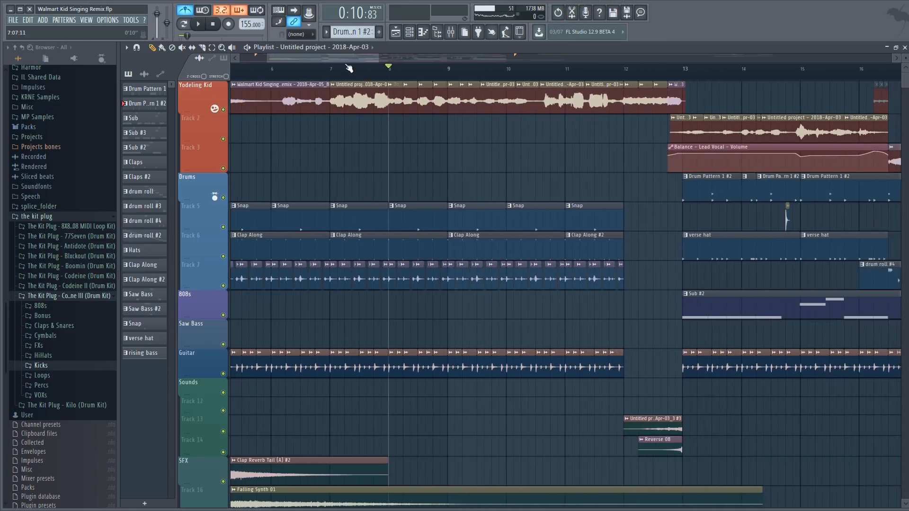
{"action": "scroll", "coordinate": [376, 65], "scroll_direction": "down", "scroll_amount": 6}
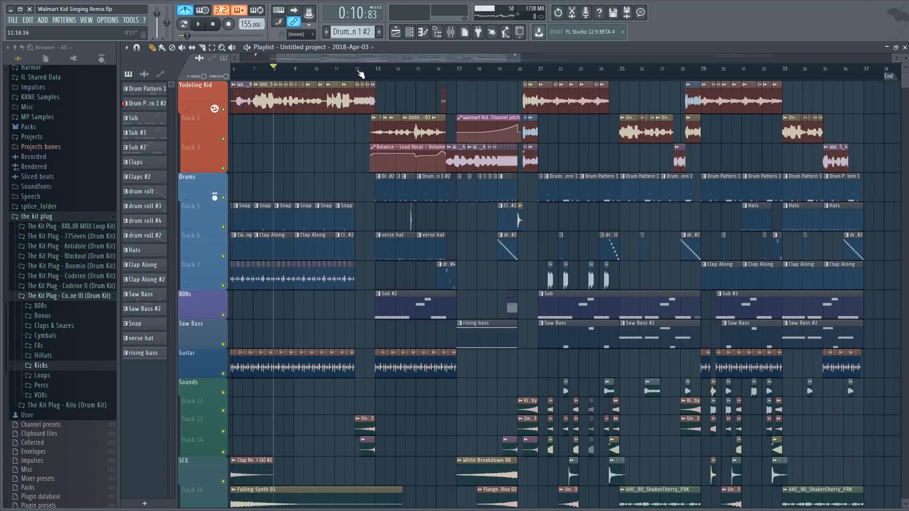
{"action": "left_click_drag", "start_coordinate": [365, 61], "coordinate": [334, 55]}
{"action": "left_click", "coordinate": [441, 72]}
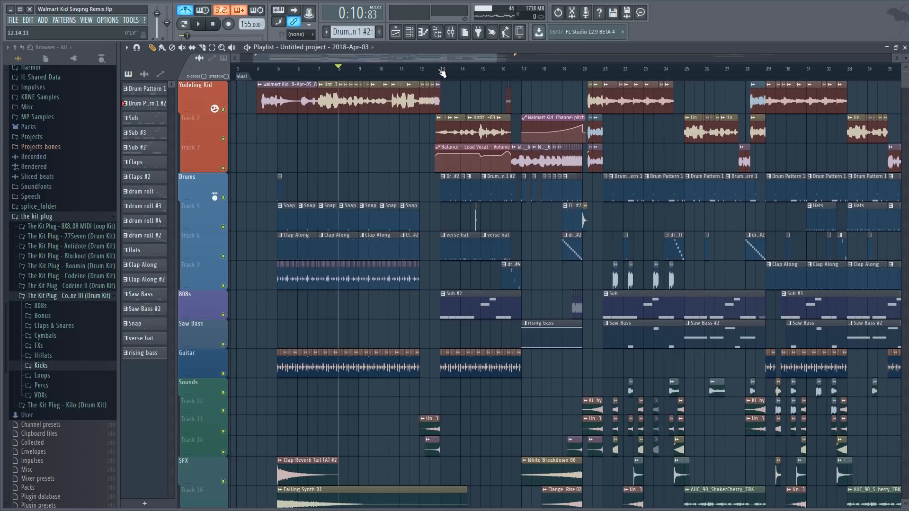
{"action": "scroll", "coordinate": [443, 75], "scroll_direction": "up", "scroll_amount": 6}
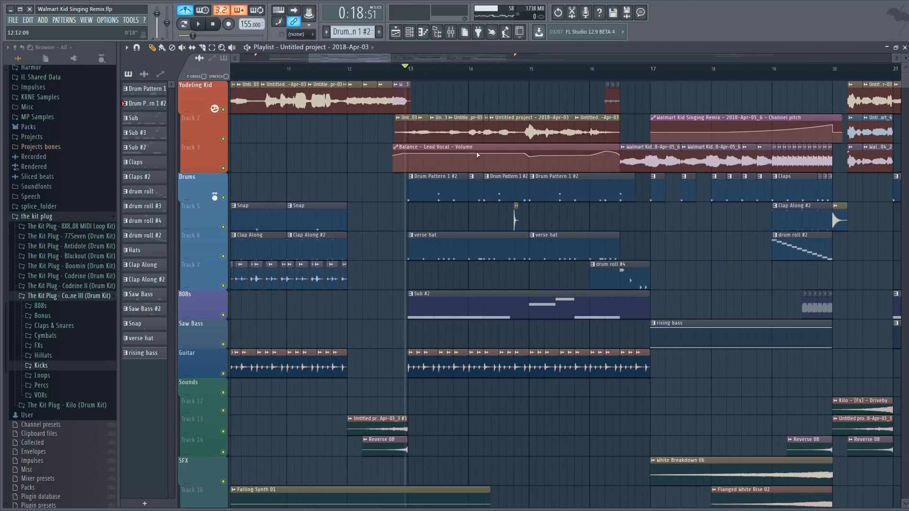
{"action": "left_click", "coordinate": [368, 71]}
{"action": "key", "text": "space"}
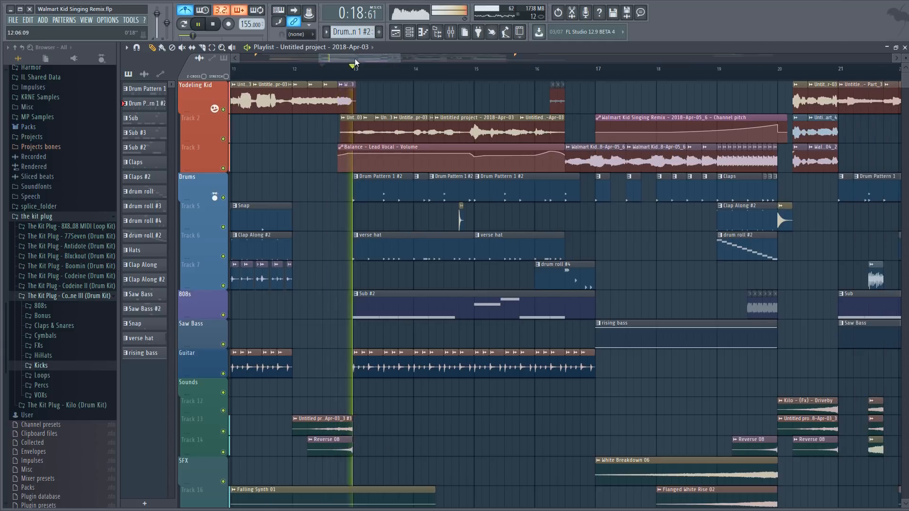
{"action": "left_click_drag", "start_coordinate": [342, 56], "coordinate": [267, 54]}
{"action": "key", "text": "space"}
Step: Play the opening vocal from shortly after bar 4 with the mixer displayed
{"action": "scroll", "coordinate": [329, 78], "scroll_direction": "up", "scroll_amount": 4}
{"action": "left_click", "coordinate": [292, 70]}
{"action": "left_click", "coordinate": [450, 32]}
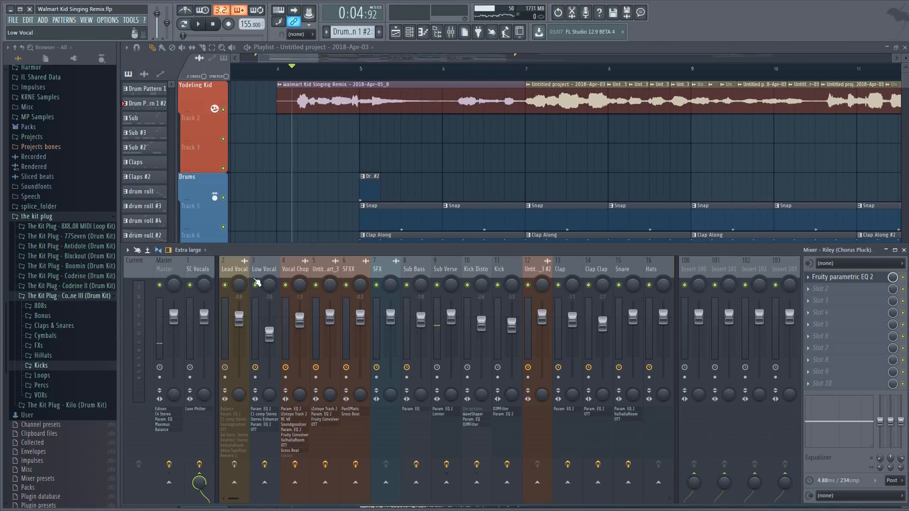
{"action": "key", "text": "space"}
{"action": "mouse_move", "coordinate": [304, 59]}
{"action": "left_mouse_down"}
{"action": "mouse_move", "coordinate": [314, 62]}
{"action": "mouse_move", "coordinate": [300, 58]}
{"action": "left_mouse_up"}
Step: Solo the Yodeling Kid playlist track and play the vocal from about bar 6
{"action": "scroll", "coordinate": [337, 74], "scroll_direction": "up", "scroll_amount": 1}
{"action": "right_click", "coordinate": [223, 110]}
{"action": "key", "text": "space"}
{"action": "left_click", "coordinate": [295, 69]}
{"action": "key", "text": "space"}
{"action": "key", "text": "space"}
Step: Bypass the Lead Vocal effects from C1 comp Stereo through dblue.TapeStop and open the Fruity Balance settings
{"action": "left_click", "coordinate": [450, 32]}
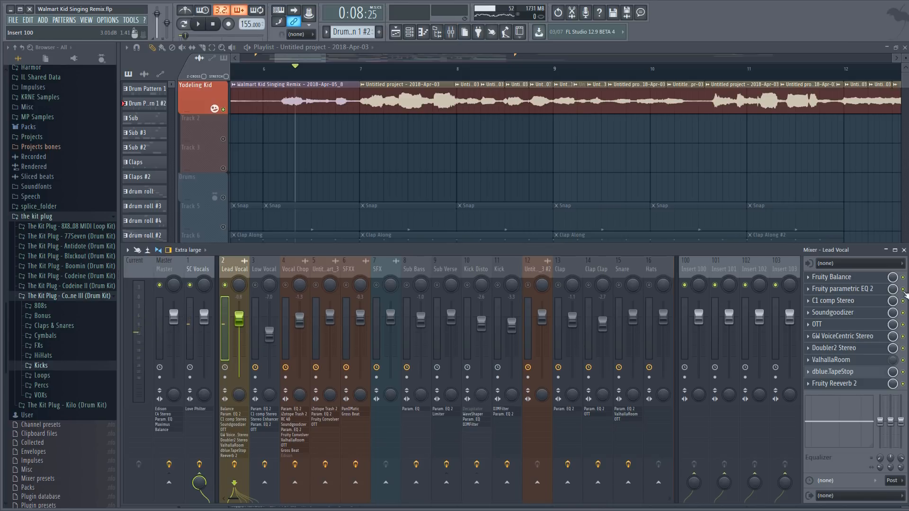
{"action": "left_click", "coordinate": [875, 284]}
{"action": "left_click", "coordinate": [875, 281]}
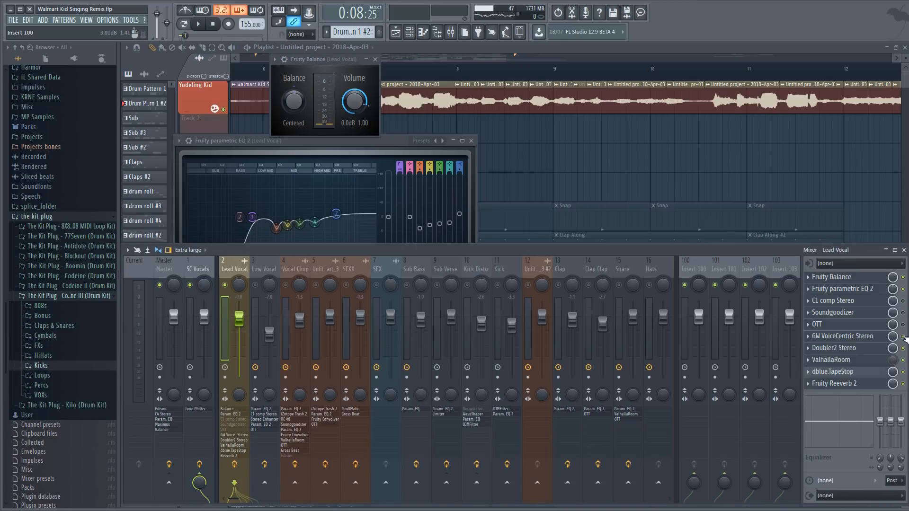
{"action": "left_click", "coordinate": [847, 296]}
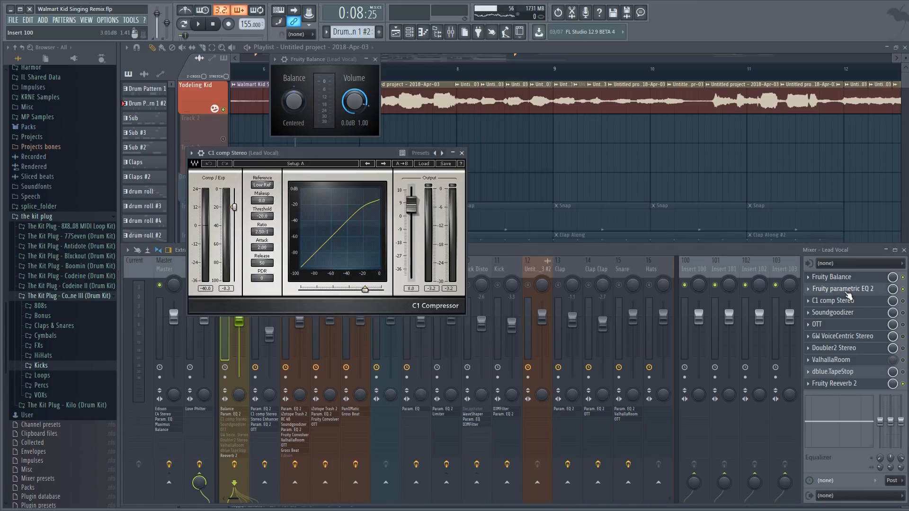
Step: Open the Lead Vocal's Fruity parametric EQ 2 and play the vocal through it
{"action": "left_click", "coordinate": [847, 293]}
{"action": "key", "text": "space"}
{"action": "mouse_move", "coordinate": [275, 228]}
{"action": "left_mouse_down"}
{"action": "mouse_move", "coordinate": [277, 210]}
{"action": "mouse_move", "coordinate": [275, 227]}
{"action": "left_mouse_up"}
{"action": "key", "text": "space"}
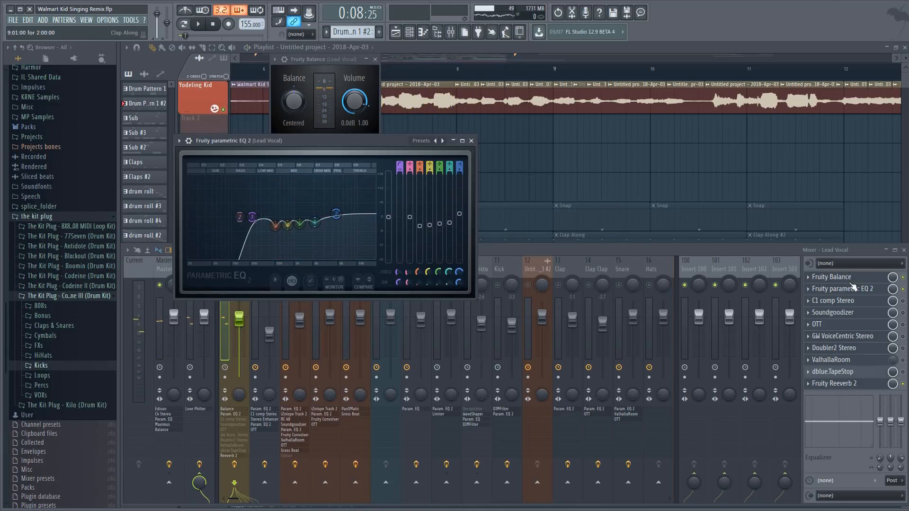
Step: Open and enable C1 comp Stereo on the Lead Vocal track, and play the vocal through it
{"action": "left_click", "coordinate": [855, 302]}
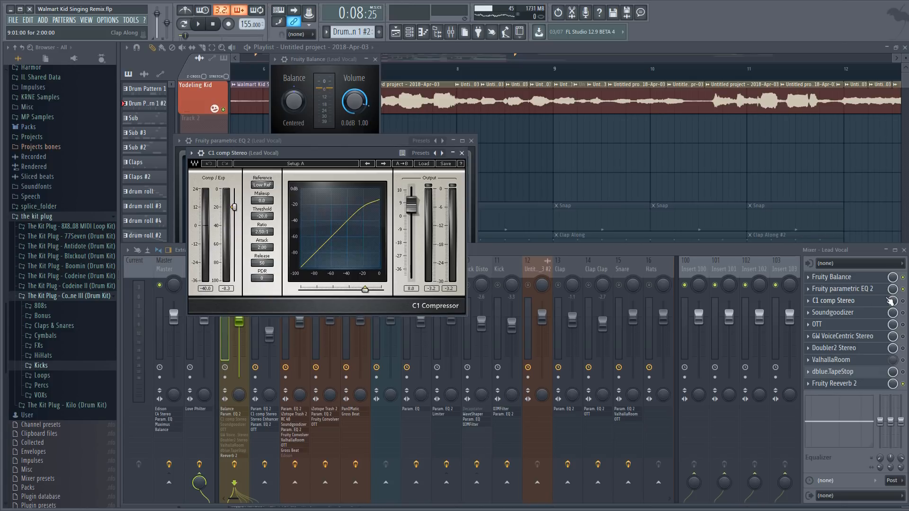
{"action": "key", "text": "space"}
{"action": "left_click_drag", "start_coordinate": [344, 164], "coordinate": [383, 134]}
{"action": "scroll", "coordinate": [407, 72], "scroll_direction": "down", "scroll_amount": 2}
{"action": "key", "text": "space"}
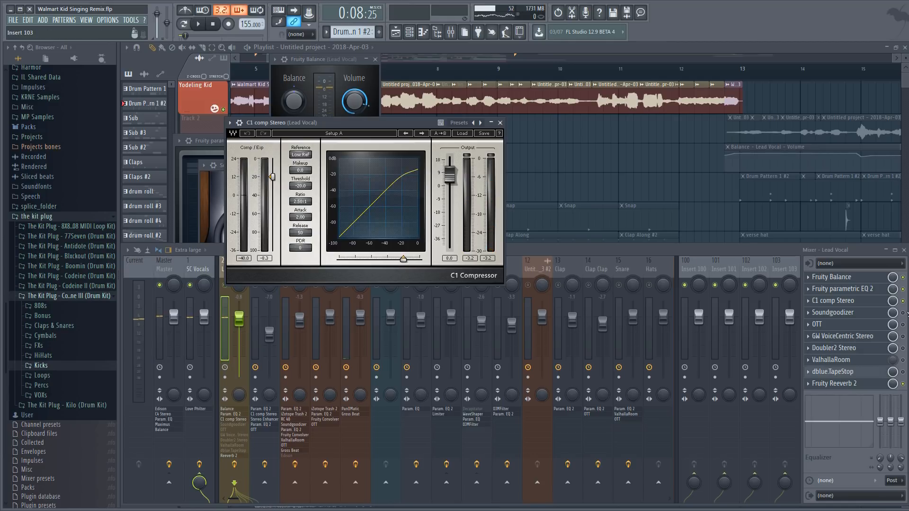
Step: Enable and open Soundgoodizer on the Lead Vocal track, and play the vocal through it
{"action": "left_click", "coordinate": [903, 313]}
{"action": "left_click", "coordinate": [872, 315]}
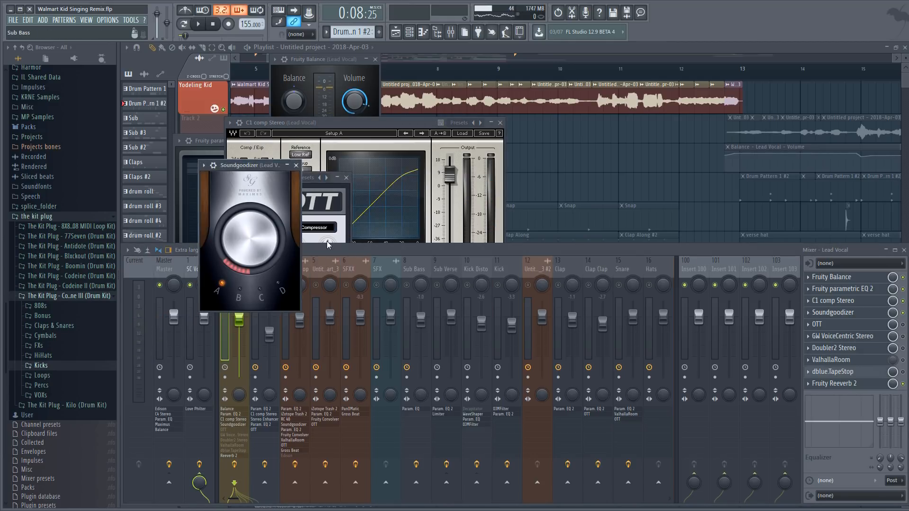
{"action": "left_click_drag", "start_coordinate": [258, 166], "coordinate": [365, 153]}
{"action": "key", "text": "space"}
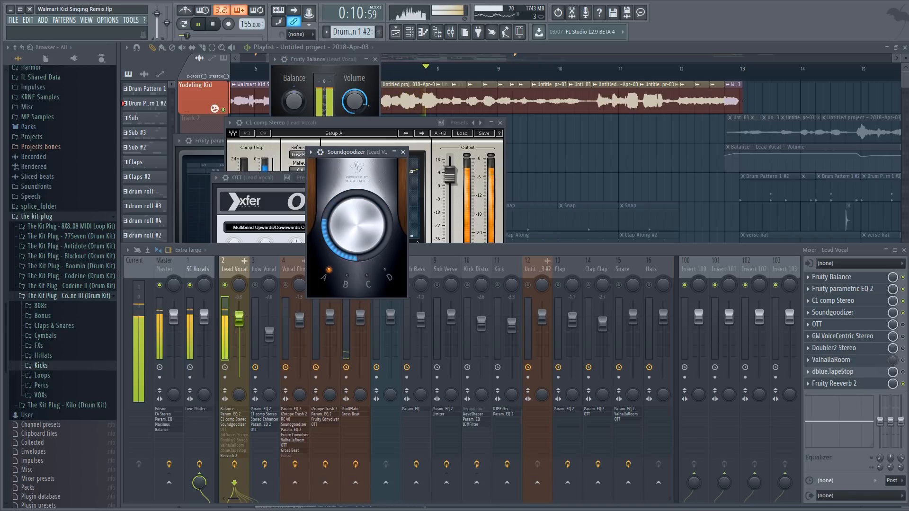
{"action": "left_click_drag", "start_coordinate": [343, 158], "coordinate": [399, 145]}
{"action": "key", "text": "space"}
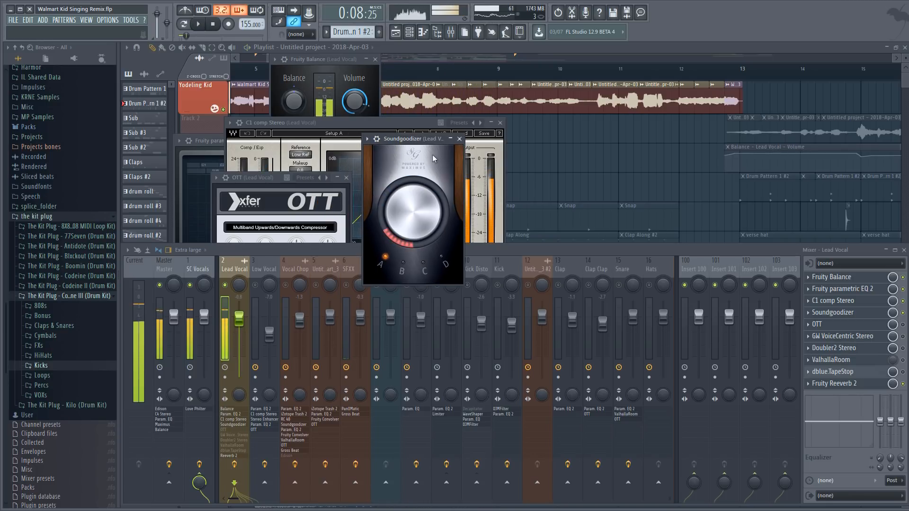
Step: Open the Lead Vocal's OTT and play the vocal through it while setting its depth to 22%
{"action": "left_click", "coordinate": [880, 335]}
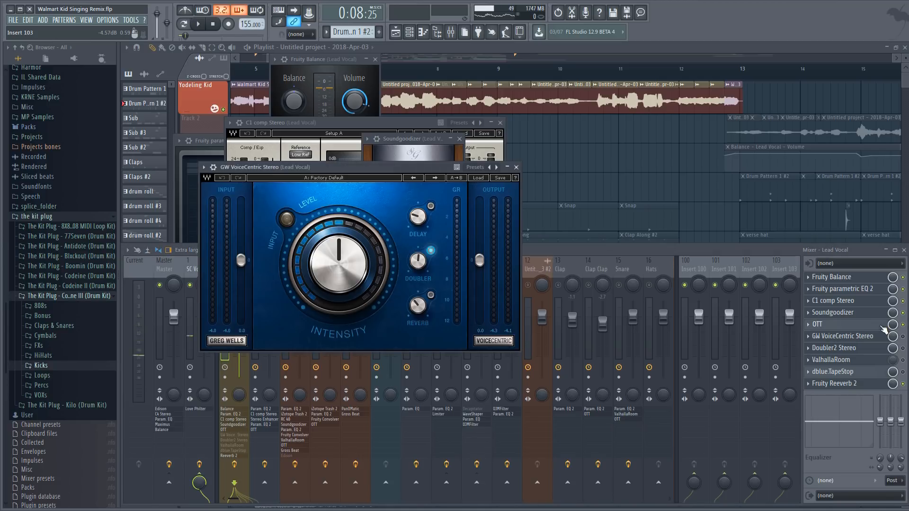
{"action": "left_click", "coordinate": [883, 325]}
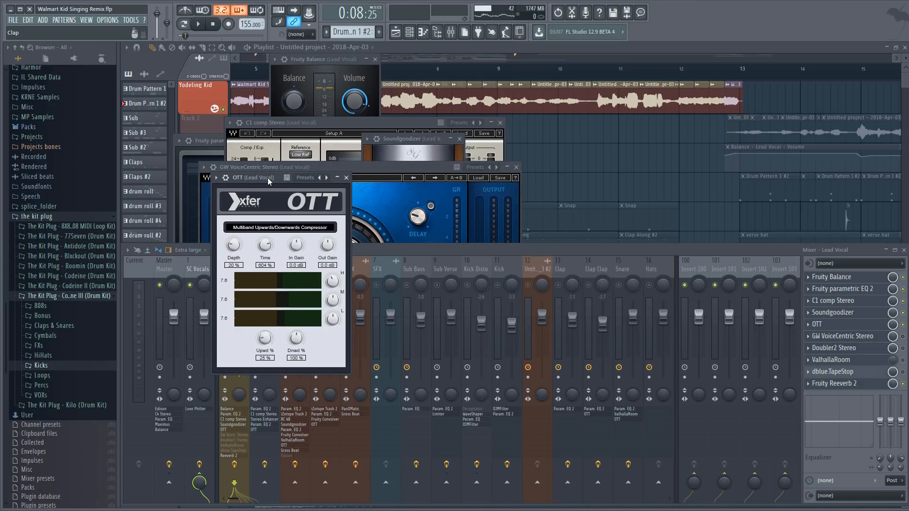
{"action": "left_click_drag", "start_coordinate": [268, 181], "coordinate": [325, 187]}
{"action": "key", "text": "space"}
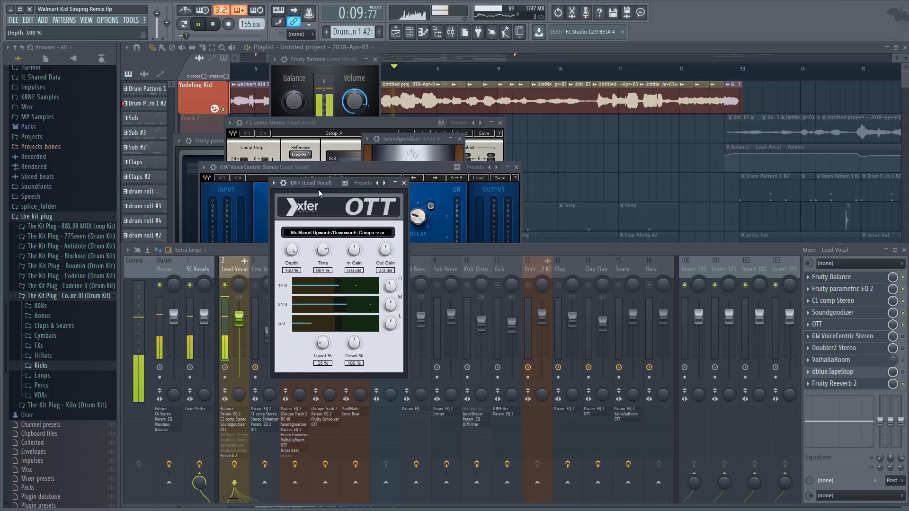
{"action": "left_click_drag", "start_coordinate": [291, 250], "coordinate": [301, 277]}
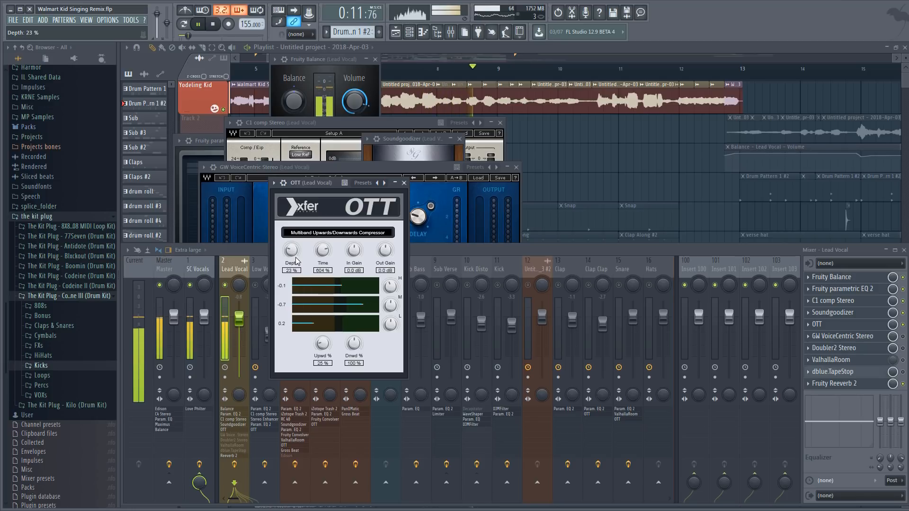
{"action": "left_click_drag", "start_coordinate": [337, 179], "coordinate": [324, 162]}
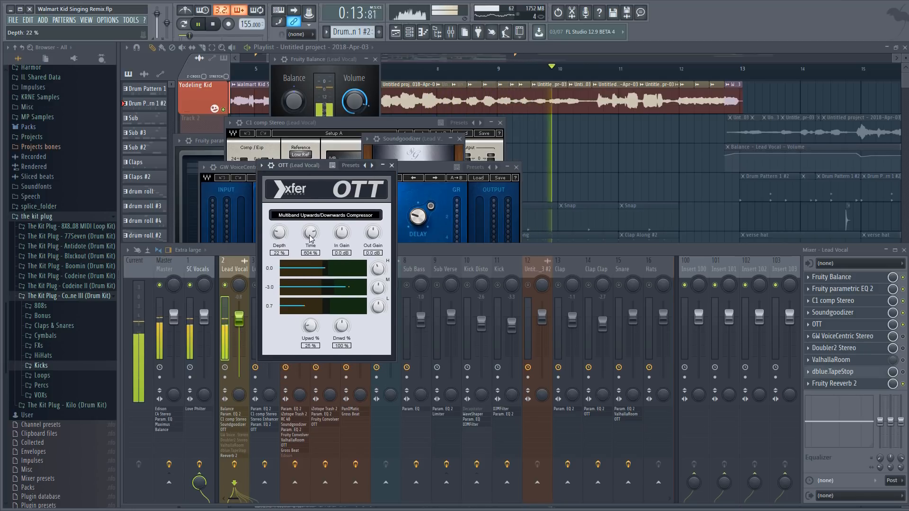
Step: Stop playback and set OTT's time to 667% and its upward strength to 23%
{"action": "key", "text": "space"}
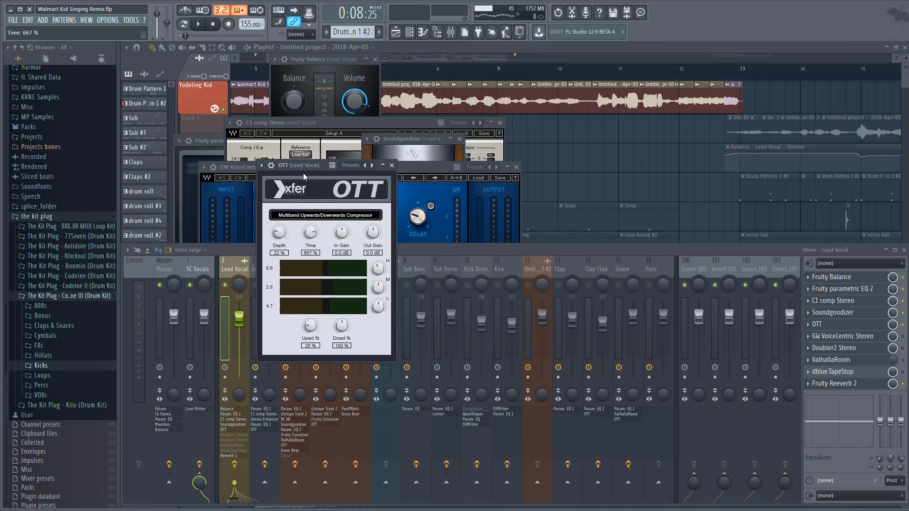
{"action": "left_click_drag", "start_coordinate": [304, 177], "coordinate": [311, 169]}
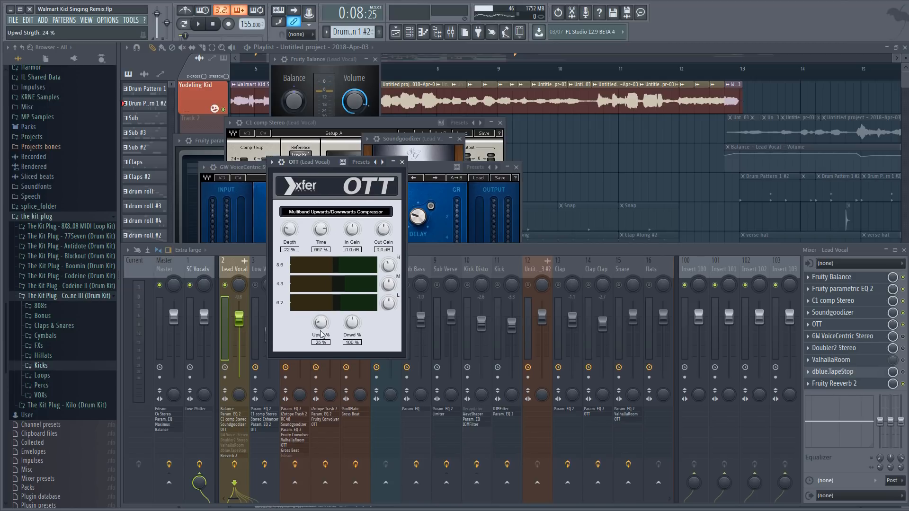
{"action": "left_click_drag", "start_coordinate": [328, 161], "coordinate": [348, 161]}
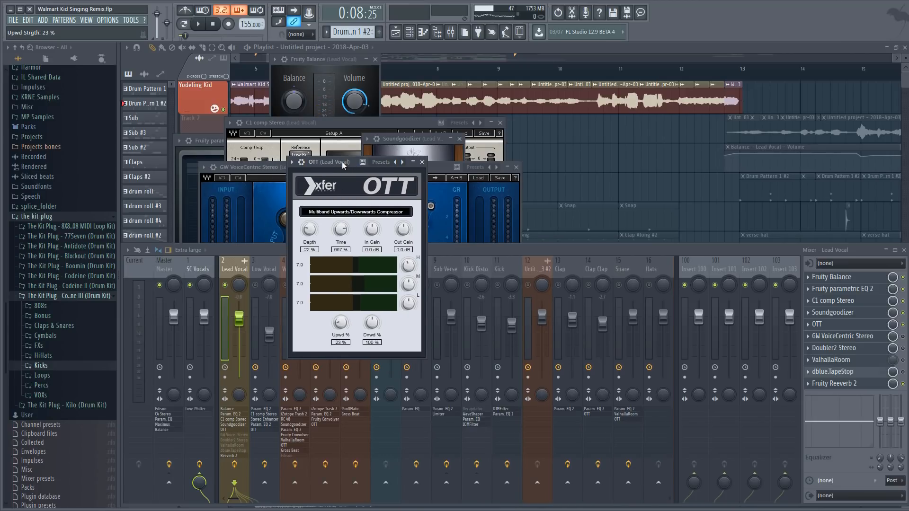
{"action": "left_click_drag", "start_coordinate": [341, 161], "coordinate": [347, 162]}
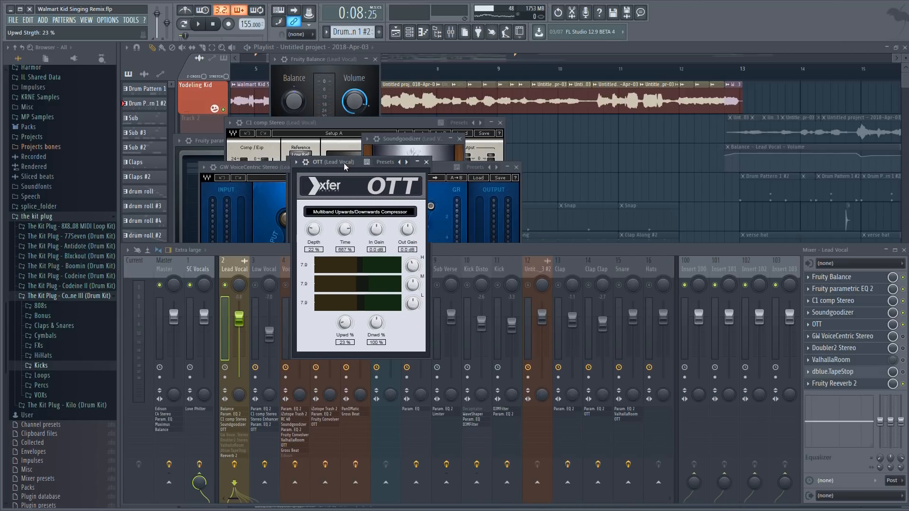
Step: Enable and open GW VoiceCentric Stereo on the Lead Vocal, and play the vocal while raising its doubler level
{"action": "left_click", "coordinate": [903, 336]}
{"action": "left_click", "coordinate": [867, 337]}
{"action": "left_click", "coordinate": [867, 337]}
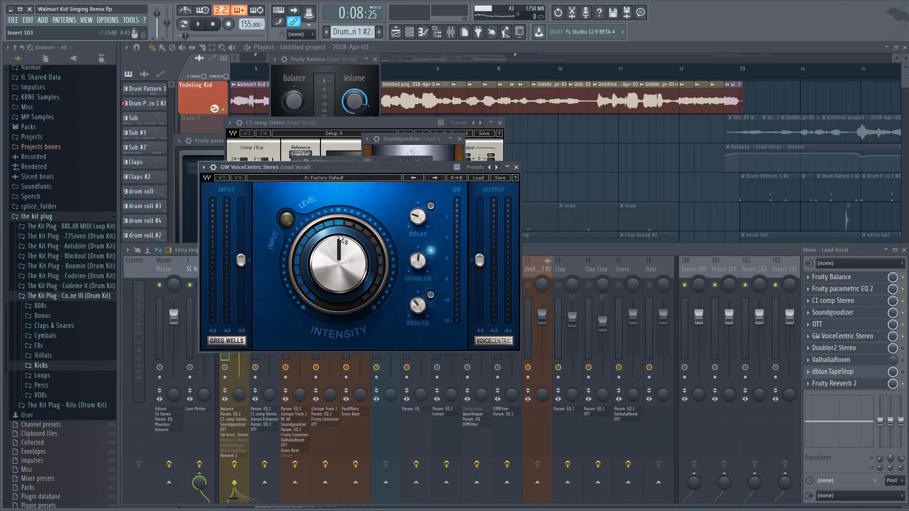
{"action": "left_click_drag", "start_coordinate": [323, 167], "coordinate": [369, 162]}
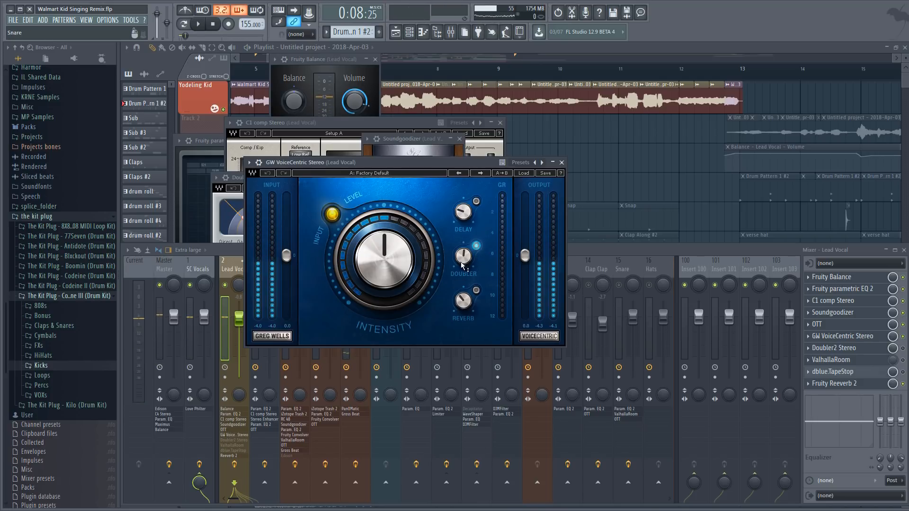
{"action": "key", "text": "space"}
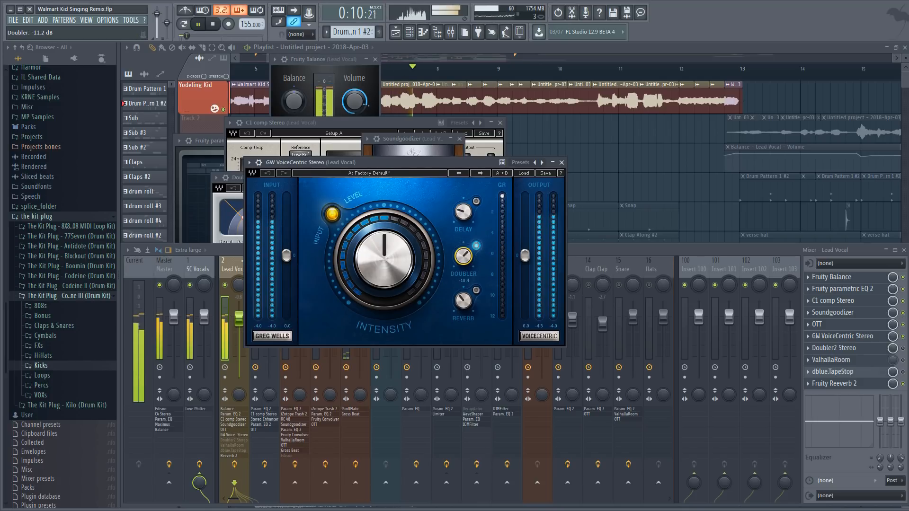
{"action": "key", "text": "space"}
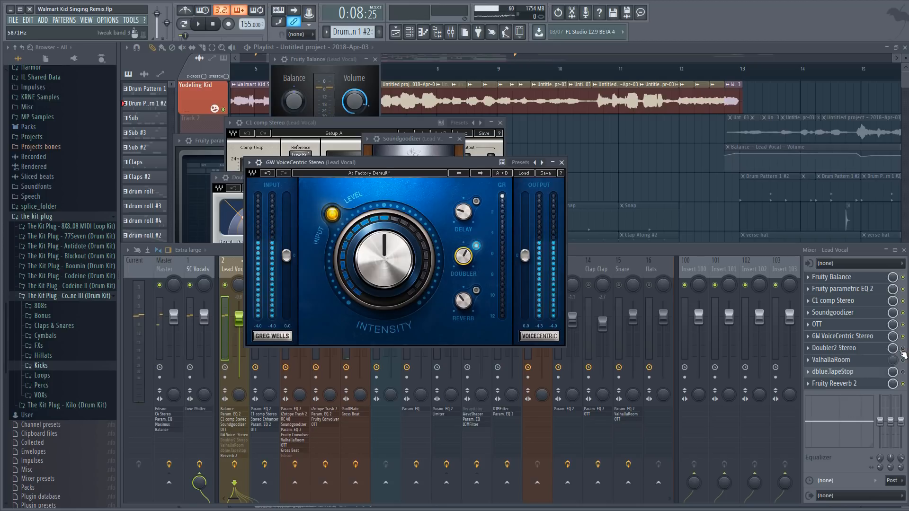
Step: Enable and open Doubler2 Stereo, open ValhallaRoom as well, and play the Lead Vocal through the doubler
{"action": "left_click", "coordinate": [903, 349]}
{"action": "left_click", "coordinate": [846, 337]}
{"action": "left_click", "coordinate": [842, 349]}
{"action": "left_click", "coordinate": [830, 360]}
{"action": "left_click", "coordinate": [349, 199]}
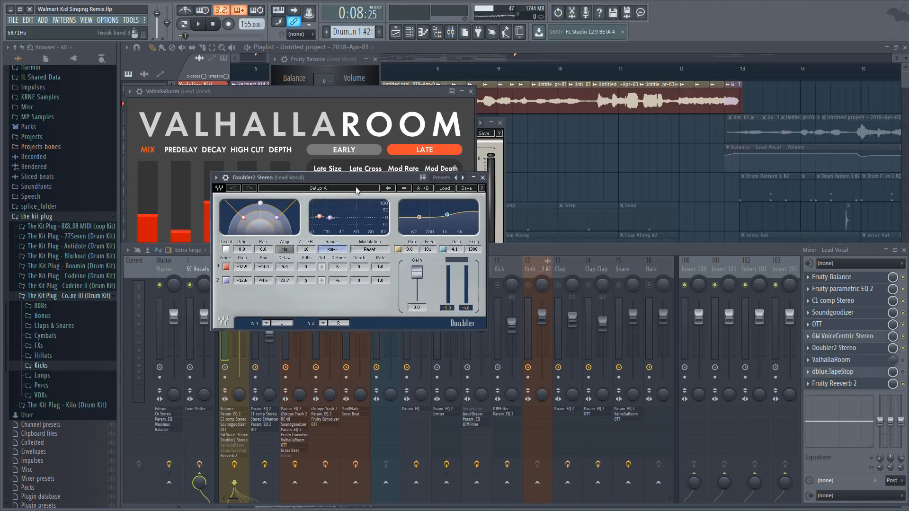
{"action": "key", "text": "space"}
{"action": "left_click_drag", "start_coordinate": [374, 179], "coordinate": [432, 177]}
{"action": "key", "text": "space"}
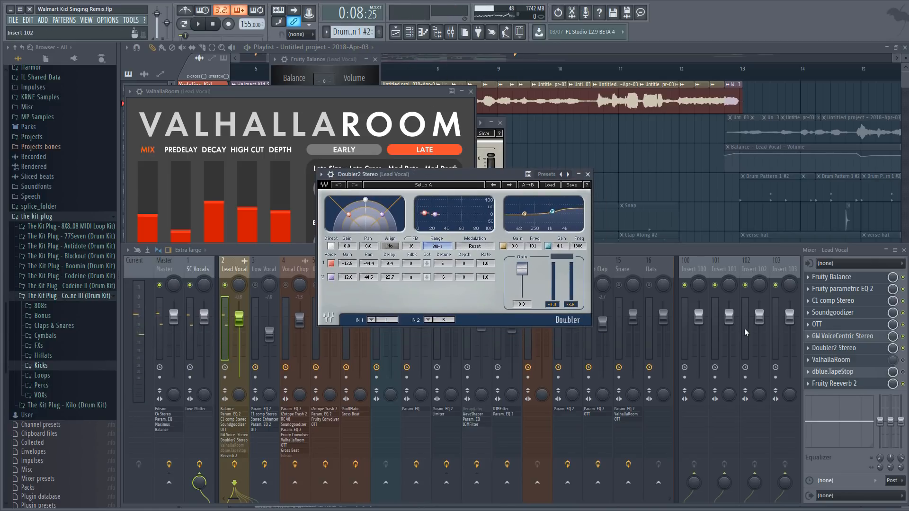
Step: Enable ValhallaRoom and dblue.TapeStop on the Lead Vocal, play the vocal through the full chain, and return to the playlist
{"action": "left_click", "coordinate": [902, 360]}
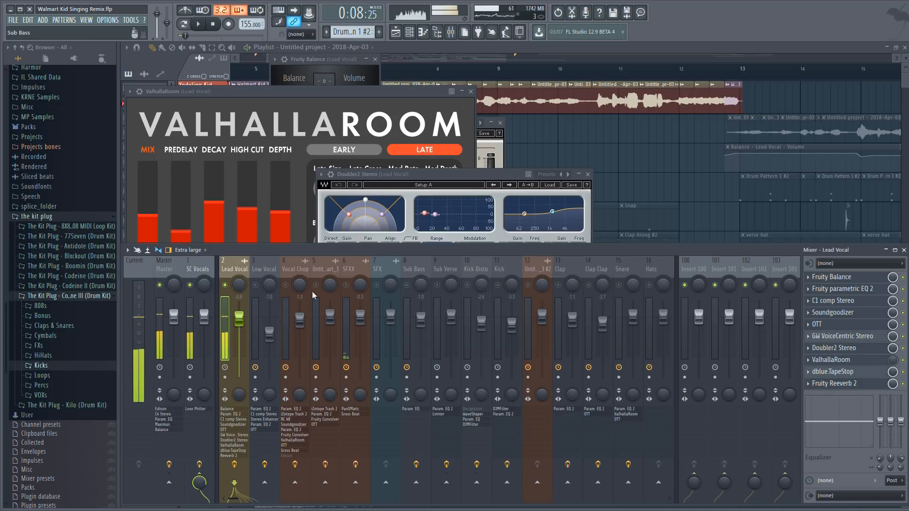
{"action": "left_click", "coordinate": [616, 175]}
{"action": "scroll", "coordinate": [450, 86], "scroll_direction": "down", "scroll_amount": 5}
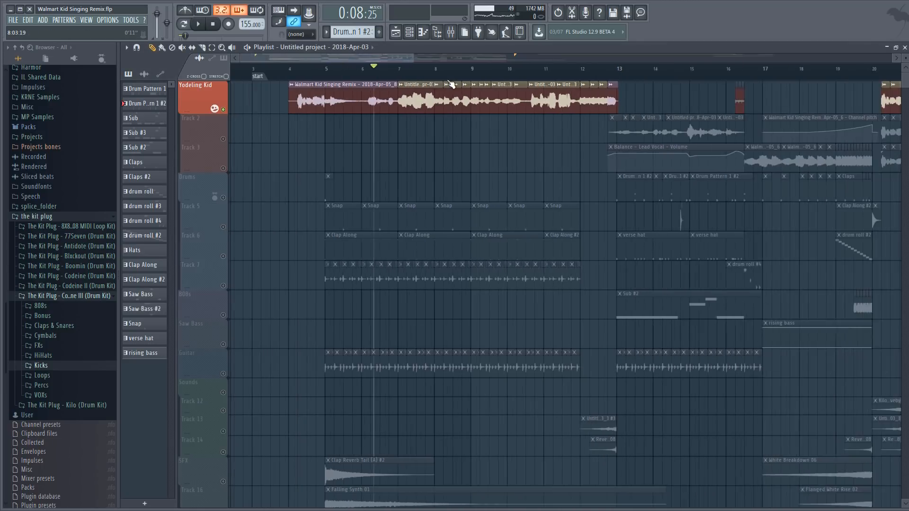
Step: Examine the vocal chops and the channel pitch automation in the playlist between about bars 13 and 21
{"action": "left_click_drag", "start_coordinate": [359, 58], "coordinate": [389, 67]}
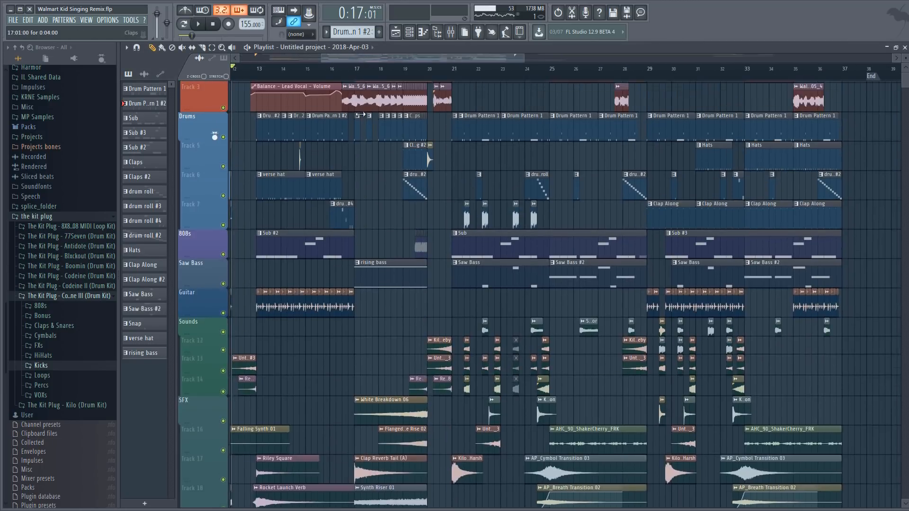
{"action": "scroll", "coordinate": [346, 91], "scroll_direction": "up", "scroll_amount": 3}
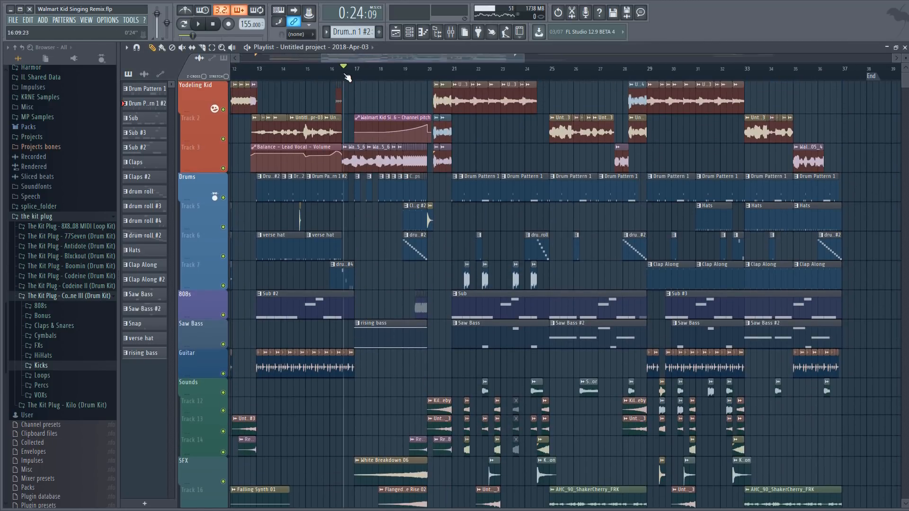
{"action": "scroll", "coordinate": [344, 80], "scroll_direction": "up", "scroll_amount": 5}
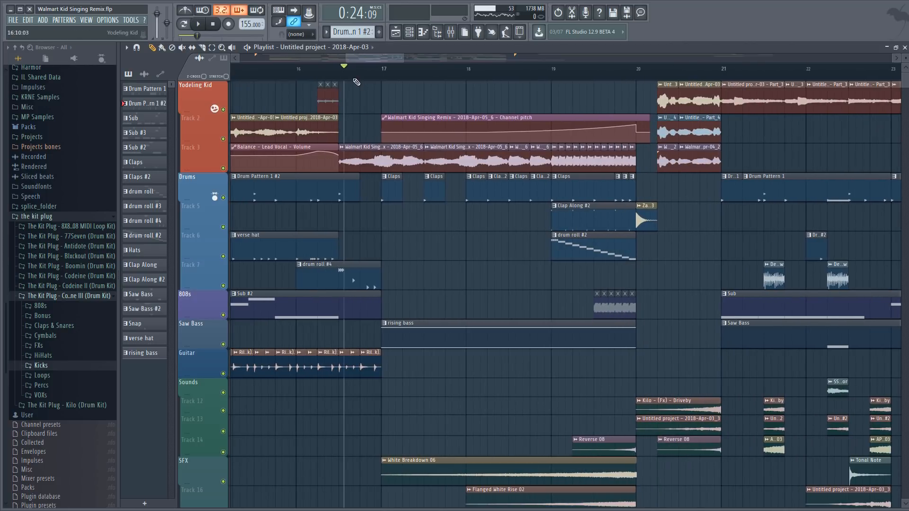
{"action": "scroll", "coordinate": [356, 82], "scroll_direction": "down", "scroll_amount": 3}
{"action": "left_click_drag", "start_coordinate": [368, 60], "coordinate": [330, 62]}
{"action": "scroll", "coordinate": [330, 62], "scroll_direction": "down", "scroll_amount": 3}
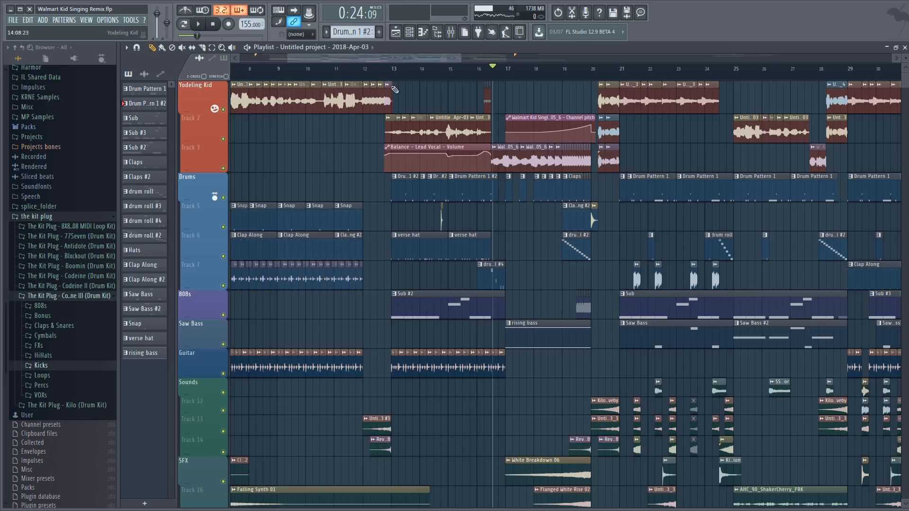
{"action": "scroll", "coordinate": [433, 71], "scroll_direction": "up", "scroll_amount": 4}
{"action": "left_click_drag", "start_coordinate": [407, 61], "coordinate": [435, 61]}
{"action": "scroll", "coordinate": [383, 72], "scroll_direction": "up", "scroll_amount": 1}
{"action": "scroll", "coordinate": [381, 71], "scroll_direction": "up", "scroll_amount": 2}
{"action": "left_click_drag", "start_coordinate": [373, 58], "coordinate": [374, 58]}
{"action": "scroll", "coordinate": [372, 71], "scroll_direction": "down", "scroll_amount": 2}
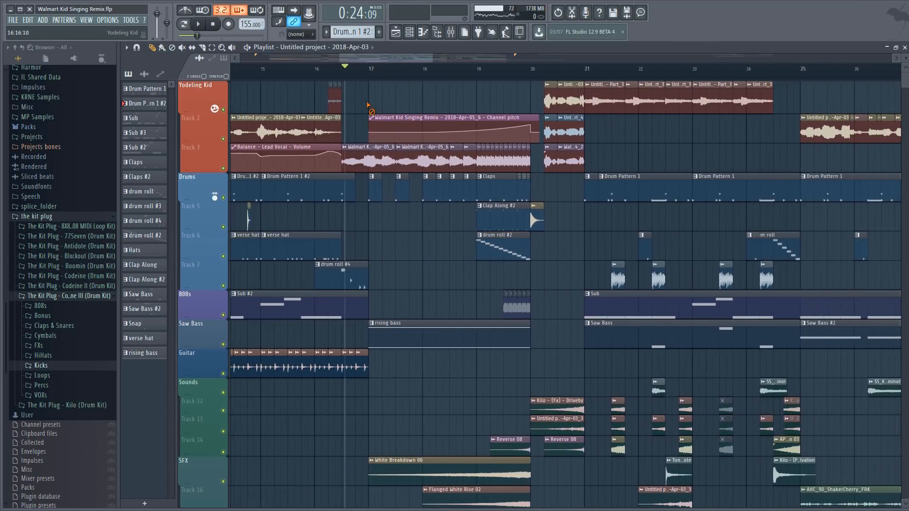
{"action": "scroll", "coordinate": [362, 59], "scroll_direction": "up", "scroll_amount": 3}
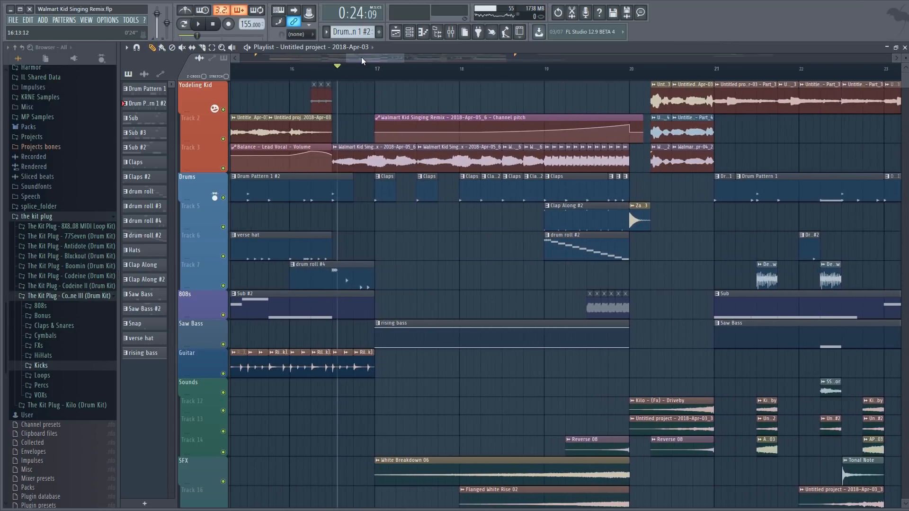
Step: Place the playhead shortly before bar 17 and open the channel settings of Track 3's 2018-Apr-05_6 vocal clip
{"action": "left_click", "coordinate": [333, 71]}
{"action": "scroll", "coordinate": [334, 71], "scroll_direction": "up", "scroll_amount": 3}
{"action": "left_click", "coordinate": [401, 74]}
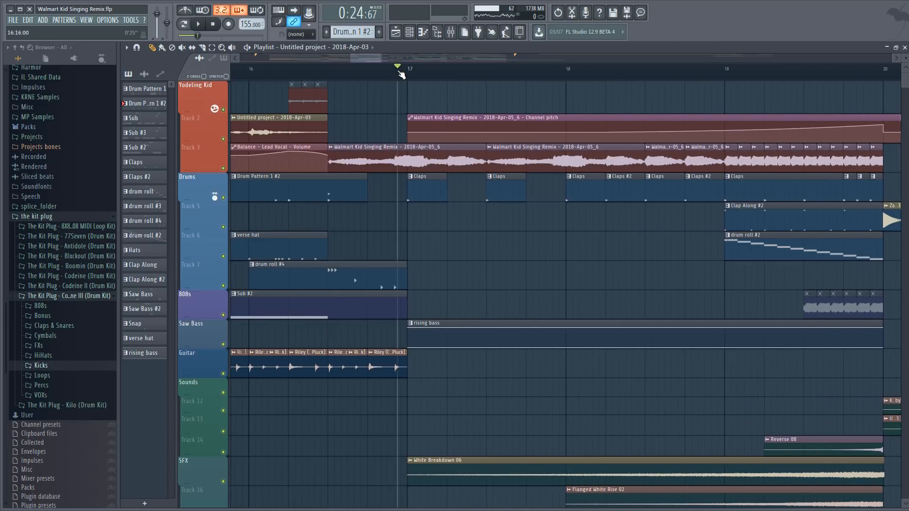
{"action": "scroll", "coordinate": [401, 74], "scroll_direction": "down", "scroll_amount": 2}
{"action": "double_click", "coordinate": [395, 154]}
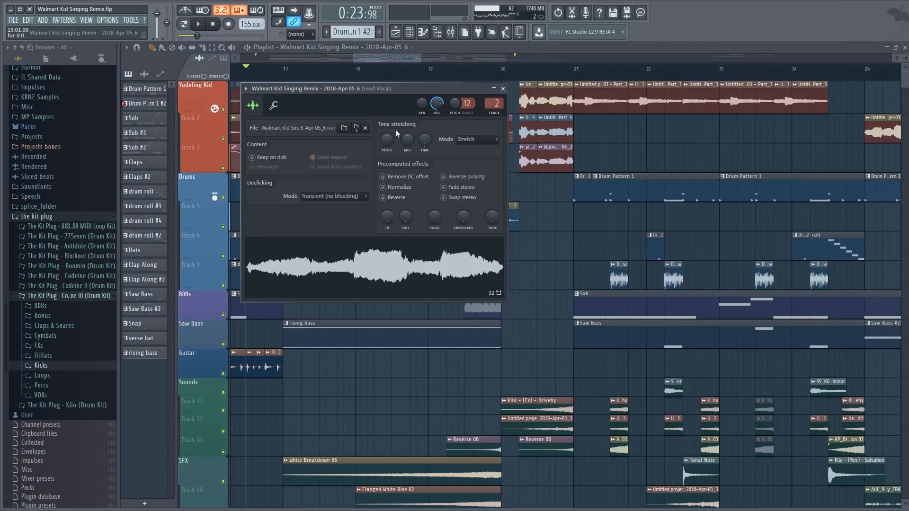
Step: Play the build-up while following the vocal channel's pitch knob, then stop and close the channel settings
{"action": "key", "text": "space"}
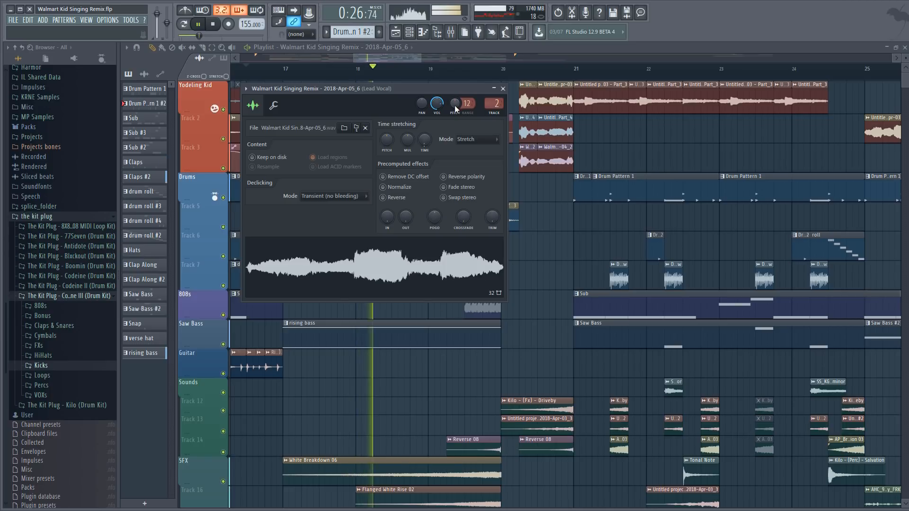
{"action": "left_click_drag", "start_coordinate": [456, 105], "coordinate": [459, 102]}
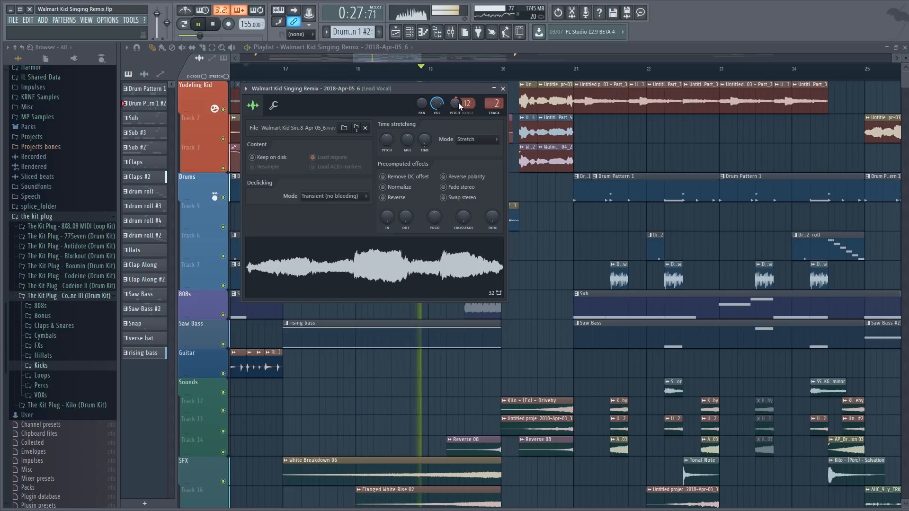
{"action": "left_click", "coordinate": [470, 141]}
{"action": "left_click", "coordinate": [530, 215]}
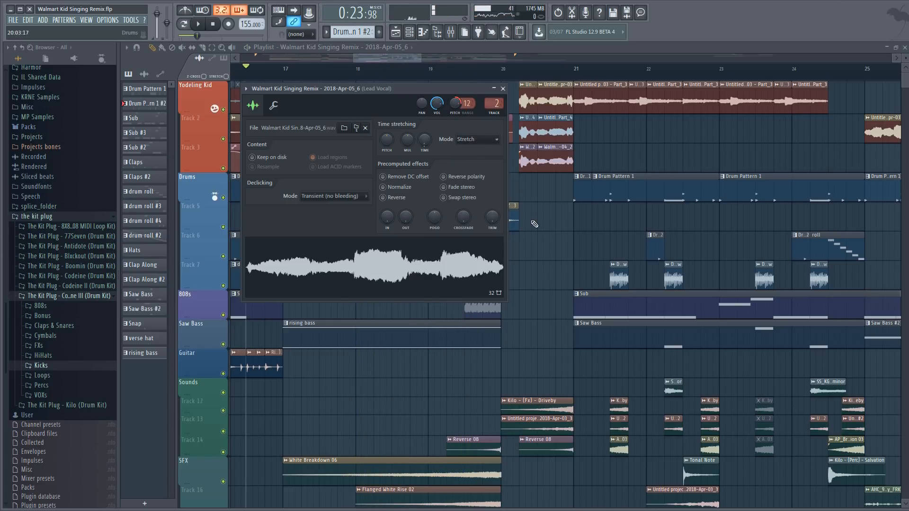
{"action": "key", "text": "Escape"}
Step: Play the build-up from about the middle of bar 18, toggling solo on Tracks 3 and 2 to compare the repeated vocal
{"action": "scroll", "coordinate": [412, 72], "scroll_direction": "up", "scroll_amount": 3}
{"action": "left_click", "coordinate": [408, 73]}
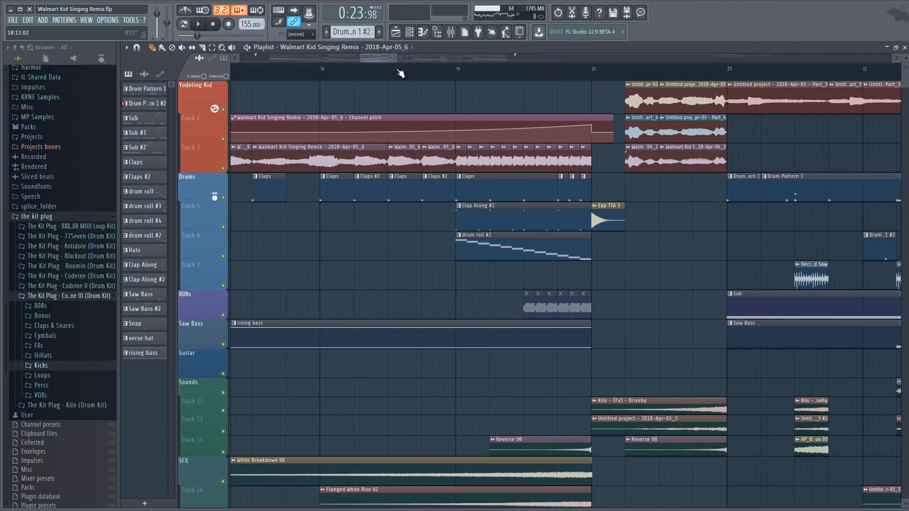
{"action": "scroll", "coordinate": [410, 73], "scroll_direction": "up", "scroll_amount": 3}
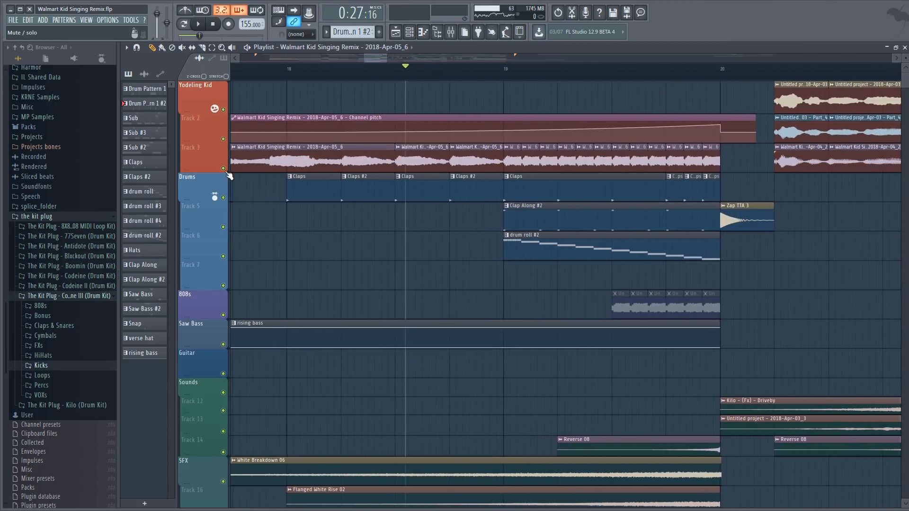
{"action": "right_click", "coordinate": [223, 169]}
{"action": "key", "text": "space"}
{"action": "left_click", "coordinate": [223, 139]}
{"action": "right_click", "coordinate": [223, 139]}
{"action": "right_click", "coordinate": [223, 139]}
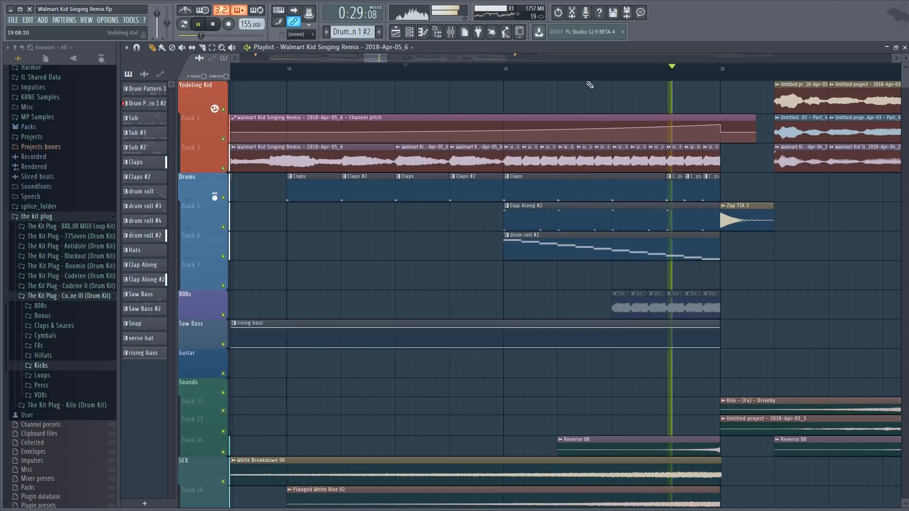
{"action": "key", "text": "space"}
Step: Examine the Lead Vocal Reeverb 2 wet and dry level automation clips below the build-up
{"action": "scroll", "coordinate": [582, 74], "scroll_direction": "down", "scroll_amount": 3}
{"action": "scroll", "coordinate": [605, 184], "scroll_direction": "down", "scroll_amount": 5}
{"action": "scroll", "coordinate": [605, 184], "scroll_direction": "down", "scroll_amount": 7}
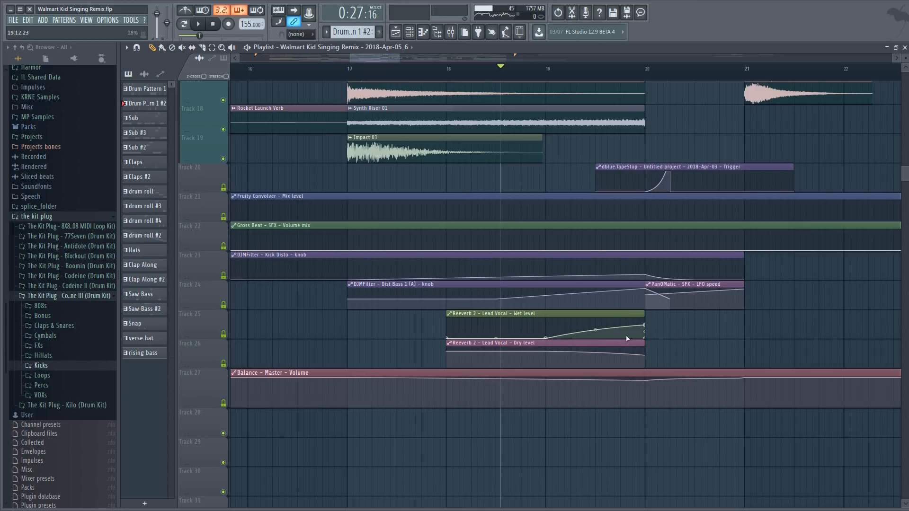
{"action": "scroll", "coordinate": [635, 341], "scroll_direction": "down", "scroll_amount": 3}
{"action": "scroll", "coordinate": [619, 230], "scroll_direction": "up", "scroll_amount": 15}
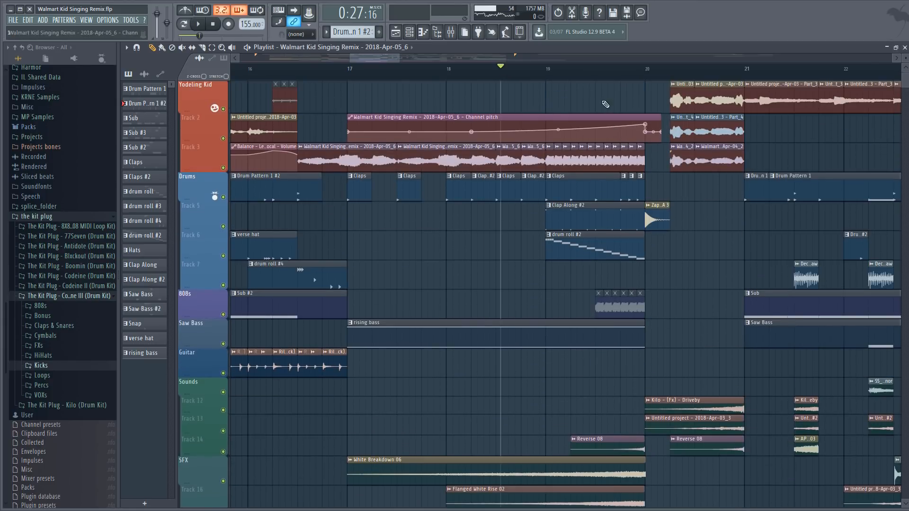
Step: Place the playhead at bar 20 and play through the start of the drop, then stop
{"action": "scroll", "coordinate": [476, 67], "scroll_direction": "down", "scroll_amount": 5}
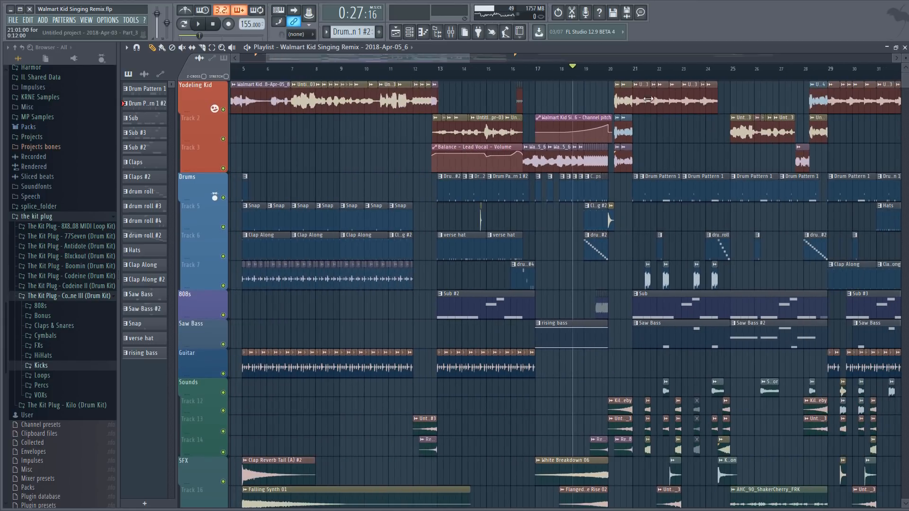
{"action": "scroll", "coordinate": [431, 71], "scroll_direction": "up", "scroll_amount": 4}
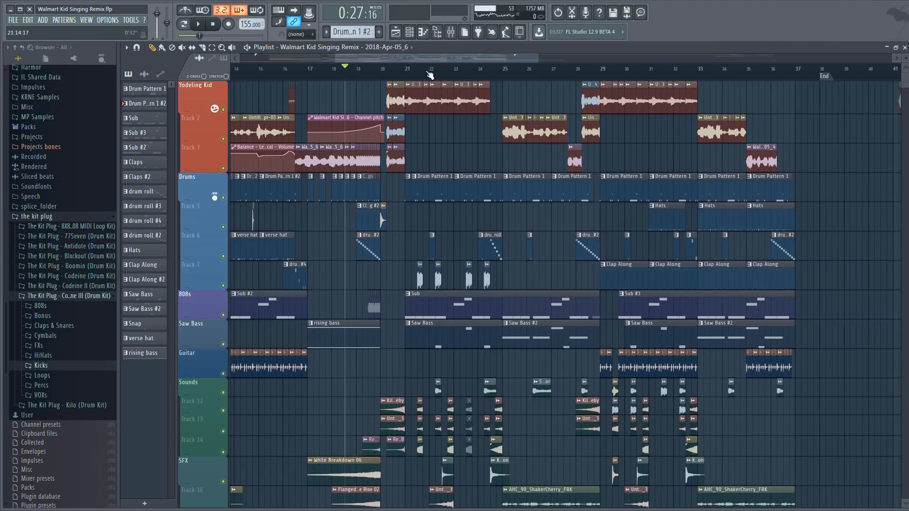
{"action": "scroll", "coordinate": [355, 74], "scroll_direction": "up", "scroll_amount": 2}
{"action": "left_click", "coordinate": [294, 72]}
{"action": "left_click", "coordinate": [450, 33]}
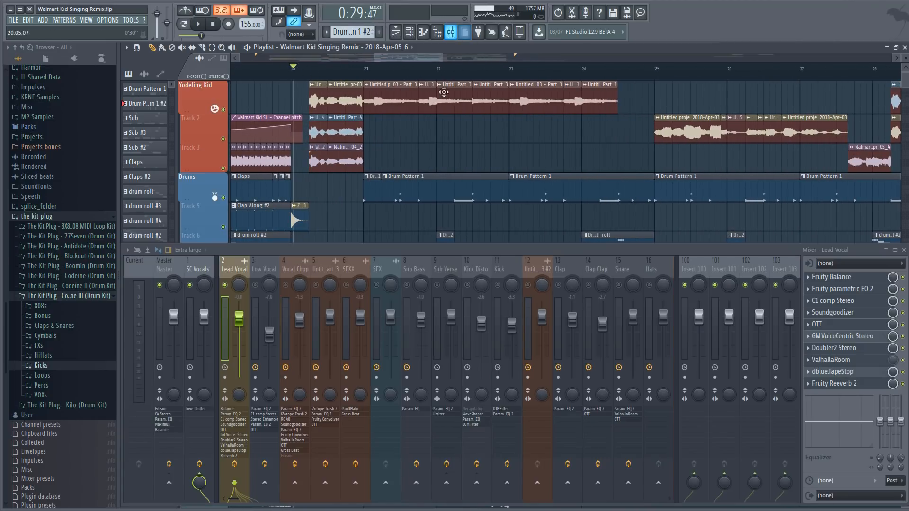
{"action": "key", "text": "space"}
{"action": "key", "text": "F9"}
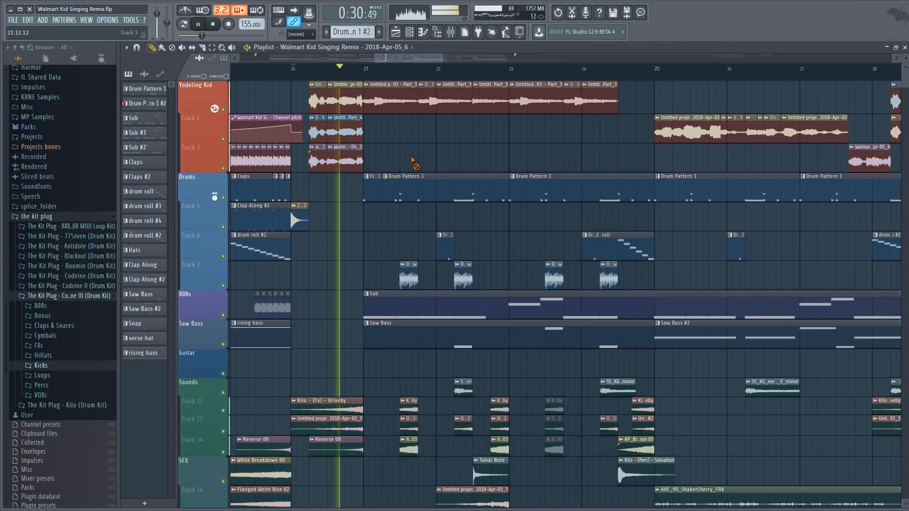
{"action": "left_click_drag", "start_coordinate": [394, 58], "coordinate": [415, 62]}
{"action": "scroll", "coordinate": [413, 59], "scroll_direction": "down", "scroll_amount": 2}
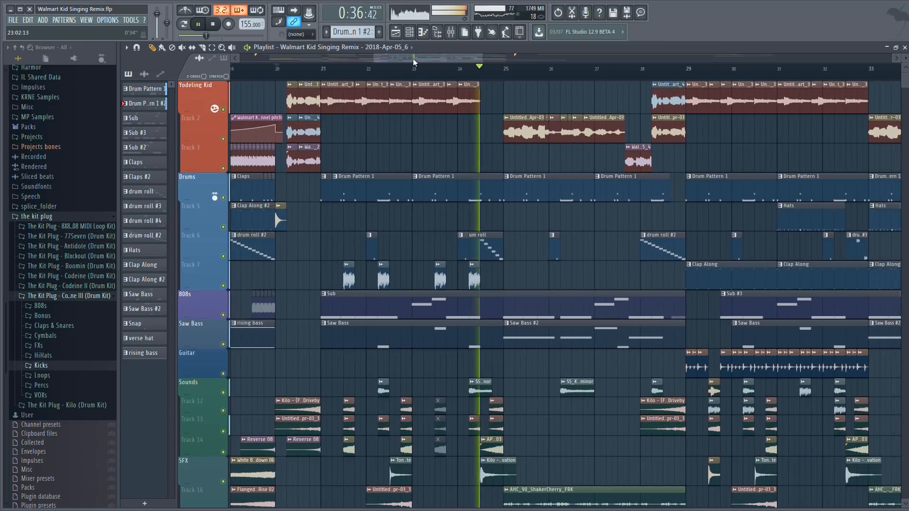
{"action": "key", "text": "space"}
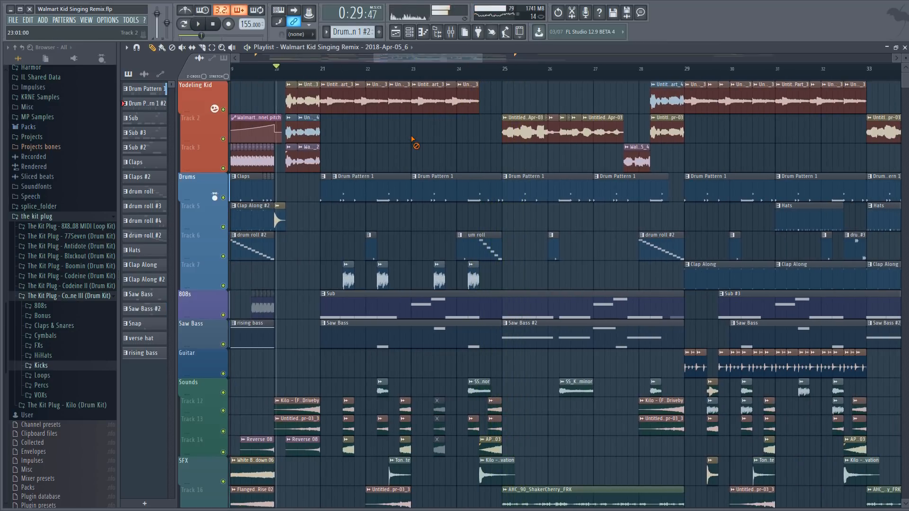
Step: Place the playhead at bar 21 and solo the Yodeling Kid track
{"action": "key", "text": "space"}
{"action": "scroll", "coordinate": [328, 70], "scroll_direction": "up", "scroll_amount": 3}
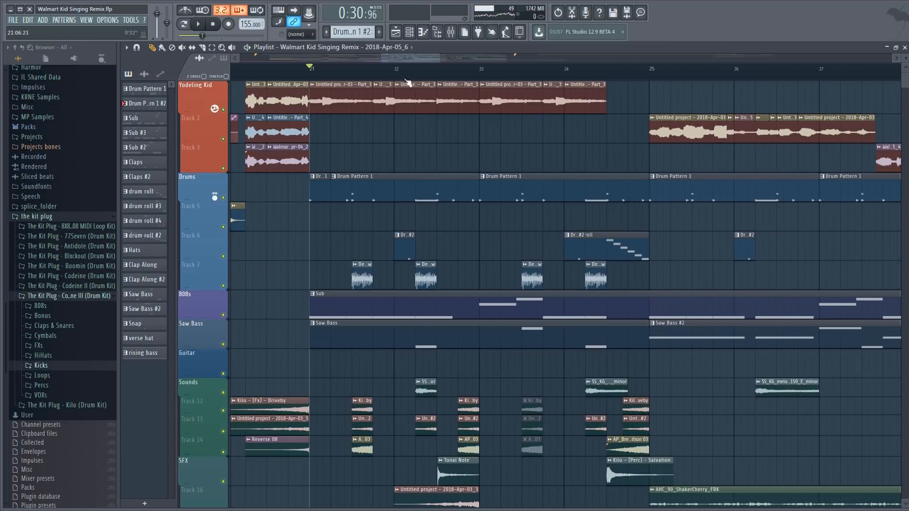
{"action": "scroll", "coordinate": [352, 74], "scroll_direction": "down", "scroll_amount": 2}
{"action": "mouse_move", "coordinate": [405, 58]}
{"action": "left_mouse_down"}
{"action": "mouse_move", "coordinate": [368, 61]}
{"action": "mouse_move", "coordinate": [408, 58]}
{"action": "left_mouse_up"}
{"action": "scroll", "coordinate": [382, 69], "scroll_direction": "down", "scroll_amount": 3}
{"action": "scroll", "coordinate": [453, 76], "scroll_direction": "up", "scroll_amount": 4}
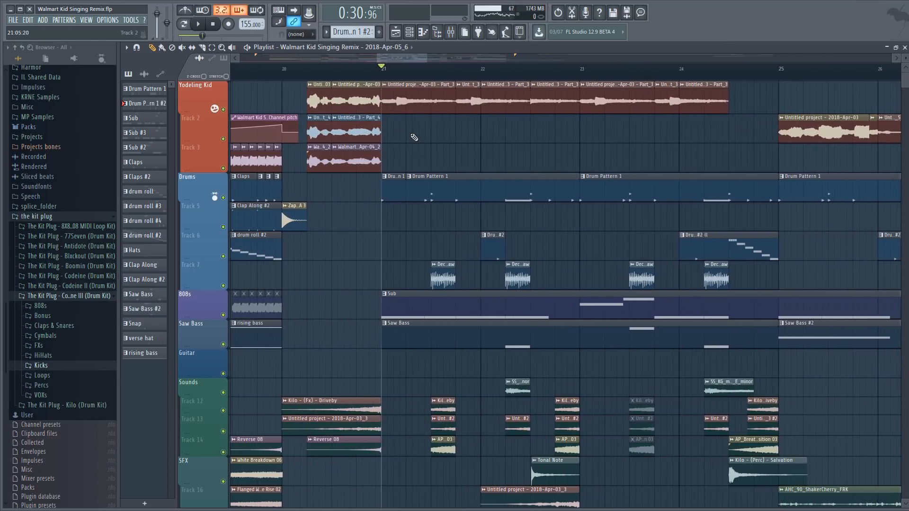
{"action": "right_click", "coordinate": [225, 109]}
{"action": "left_click", "coordinate": [217, 110]}
{"action": "right_click", "coordinate": [225, 109]}
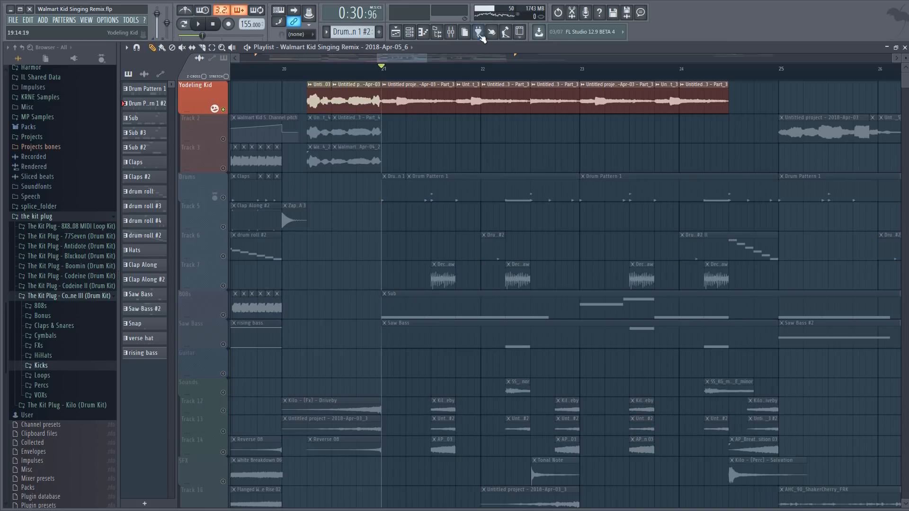
Step: Play the soloed Yodeling Kid vocal chop from bar 21 and stop
{"action": "left_click", "coordinate": [454, 34]}
{"action": "key", "text": "space"}
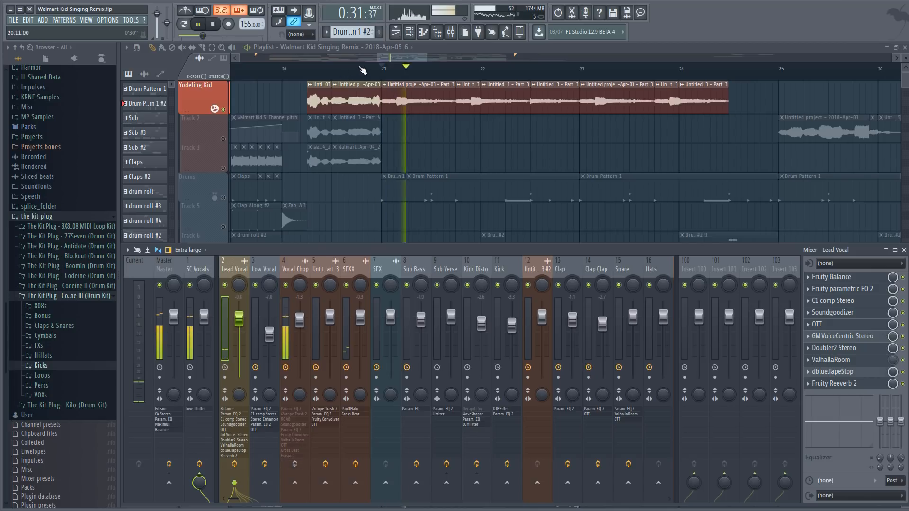
{"action": "left_click_drag", "start_coordinate": [399, 60], "coordinate": [402, 61]}
{"action": "scroll", "coordinate": [422, 76], "scroll_direction": "up", "scroll_amount": 3}
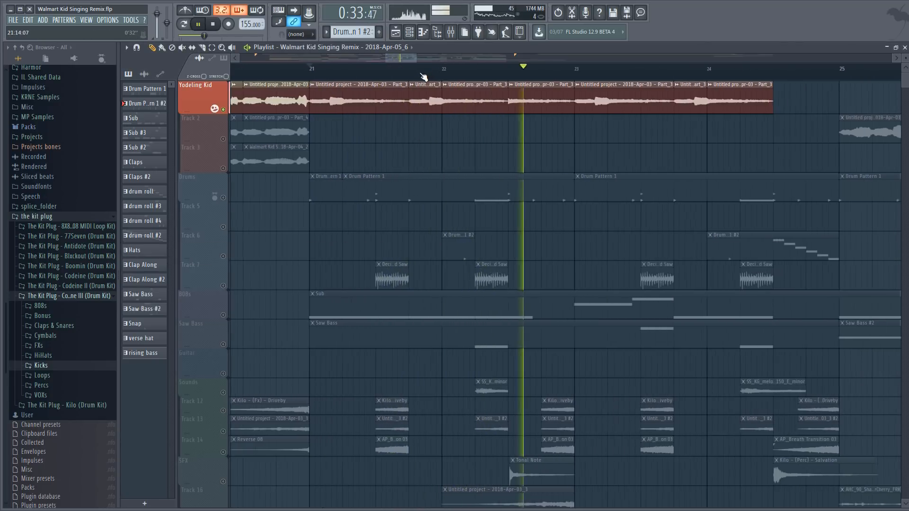
{"action": "key", "text": "space"}
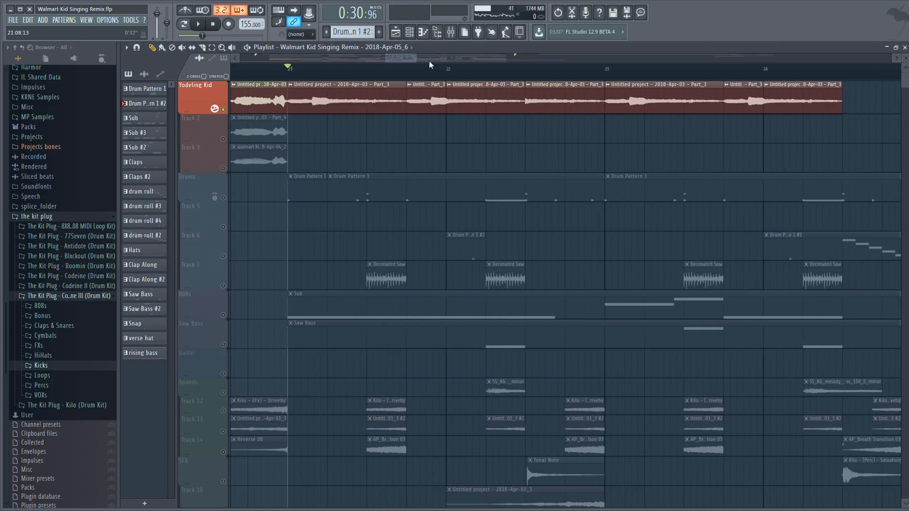
Step: Select the Vocal Chop mixer track, enable and open its first Fruity parametric EQ 2, and play the chop through it
{"action": "left_click", "coordinate": [452, 32]}
{"action": "left_click", "coordinate": [290, 271]}
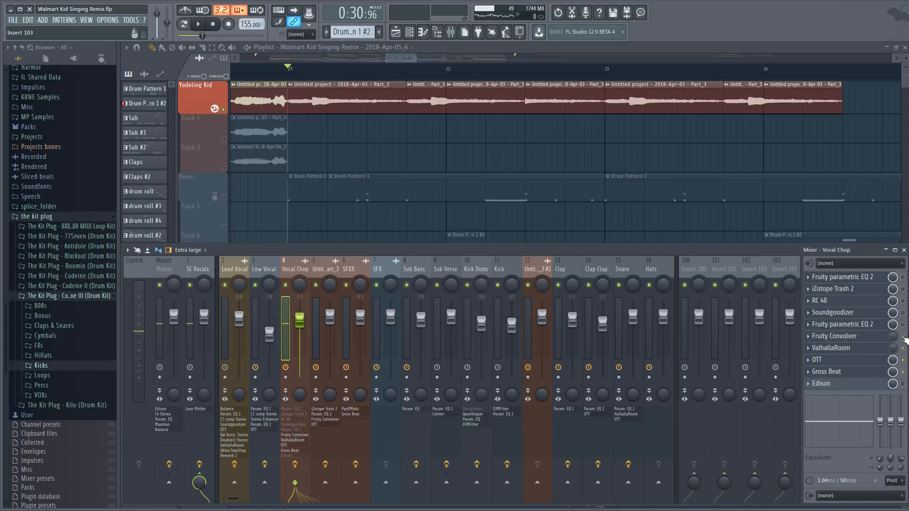
{"action": "left_click", "coordinate": [840, 278]}
{"action": "left_click", "coordinate": [902, 277]}
{"action": "left_click", "coordinate": [854, 279]}
{"action": "key", "text": "space"}
{"action": "key", "text": "space"}
{"action": "left_click", "coordinate": [846, 281]}
{"action": "key", "text": "space"}
Step: Reposition the Vocal Chop EQ window and nudge its high-mid and low bands during playback, then stop
{"action": "left_click_drag", "start_coordinate": [324, 193], "coordinate": [379, 172]}
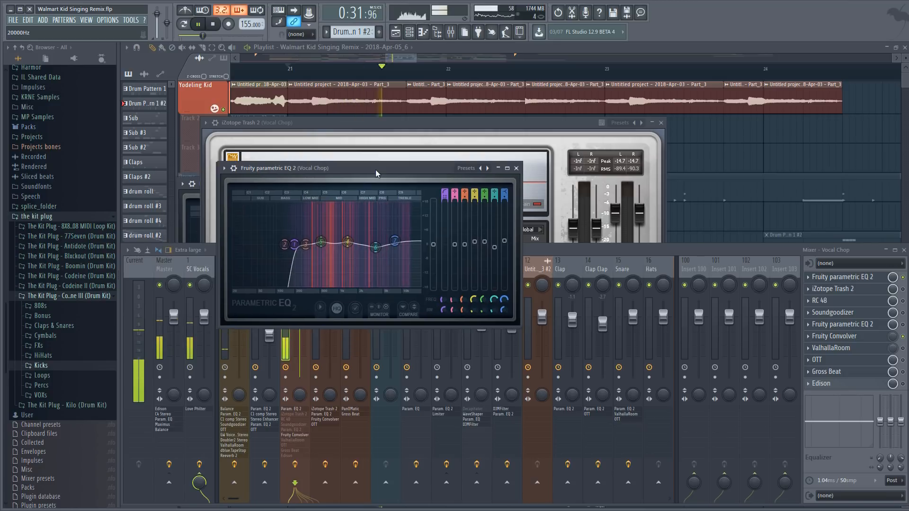
{"action": "mouse_move", "coordinate": [375, 247]}
{"action": "left_mouse_down"}
{"action": "mouse_move", "coordinate": [372, 224]}
{"action": "mouse_move", "coordinate": [374, 247]}
{"action": "left_mouse_up"}
{"action": "mouse_move", "coordinate": [293, 245]}
{"action": "left_mouse_down"}
{"action": "mouse_move", "coordinate": [232, 244]}
{"action": "mouse_move", "coordinate": [300, 244]}
{"action": "left_mouse_up"}
{"action": "key", "text": "space"}
Step: Enable and open iZotope Trash 2 on Vocal Chop, bypass all its modules except Filter 1, and show Filter 1
{"action": "left_click", "coordinate": [903, 289]}
{"action": "left_click", "coordinate": [862, 290]}
{"action": "left_click", "coordinate": [863, 291]}
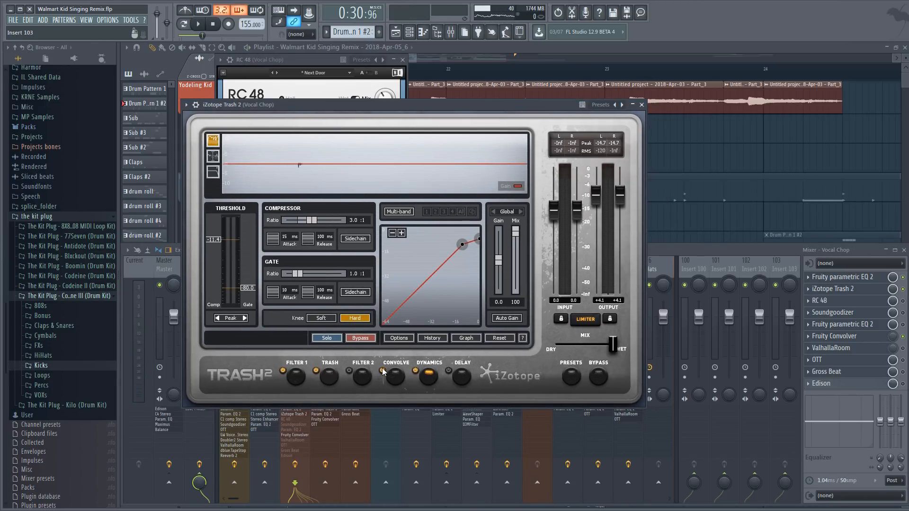
{"action": "left_click", "coordinate": [415, 370]}
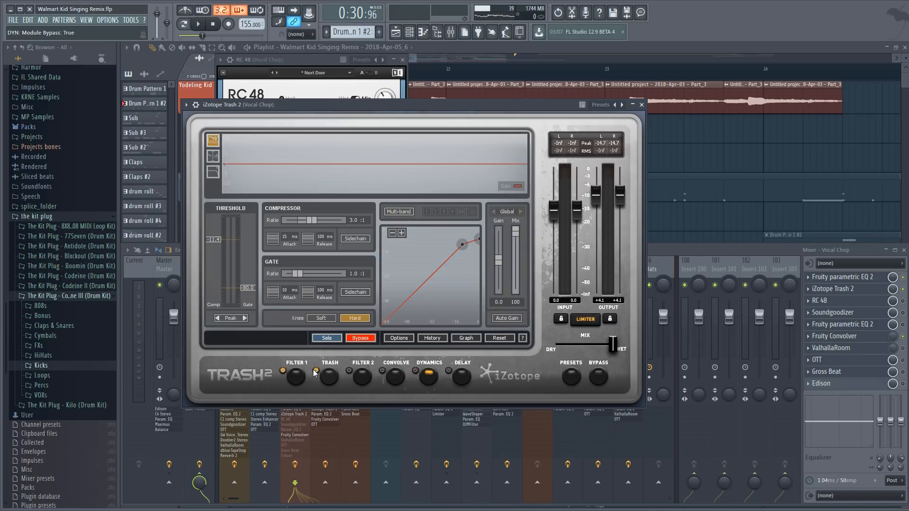
{"action": "left_click", "coordinate": [290, 376]}
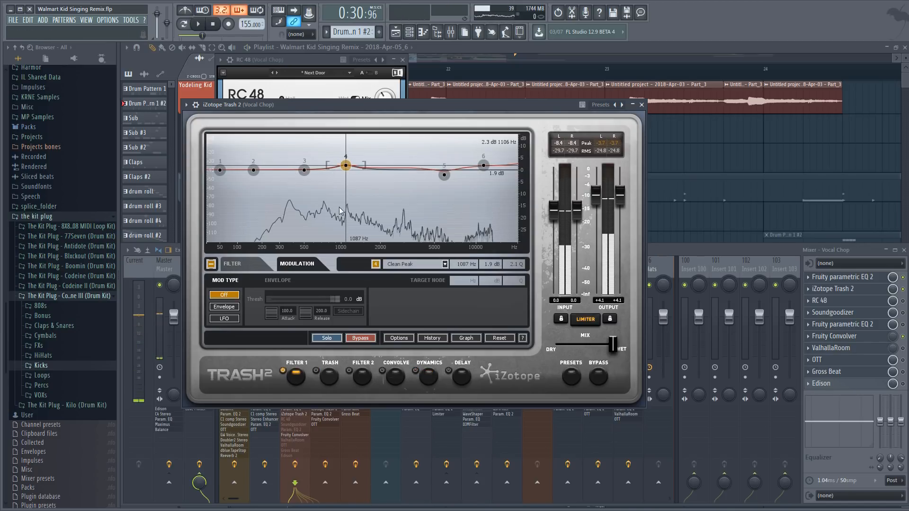
Step: Turn the Trash module back on, browse its distortion categories, return to Drive with Crispy, and play the vocal chop
{"action": "left_click", "coordinate": [334, 378]}
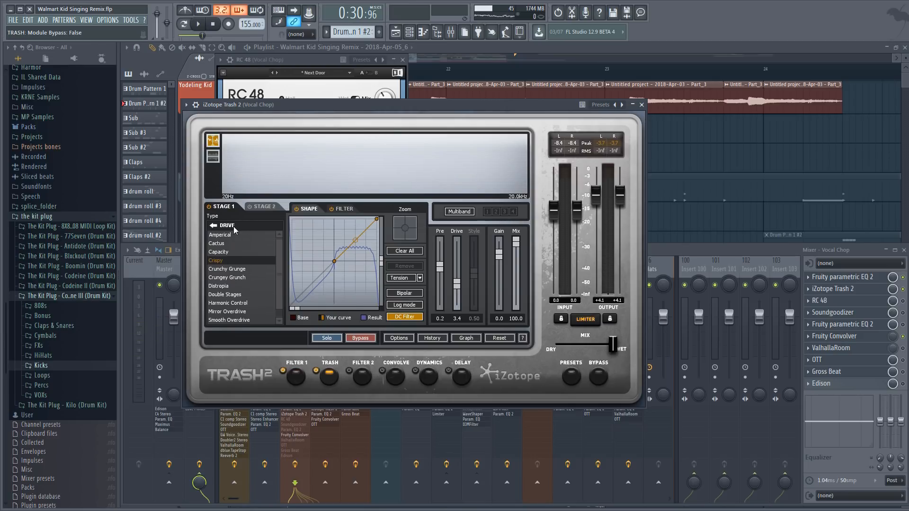
{"action": "left_click", "coordinate": [212, 226]}
{"action": "left_click", "coordinate": [223, 254]}
{"action": "key", "text": "space"}
{"action": "key", "text": "space"}
Step: Set Filter 1's node 4 to 1060 Hz with 3.5 dB gain while the vocal chop plays
{"action": "left_click", "coordinate": [296, 375]}
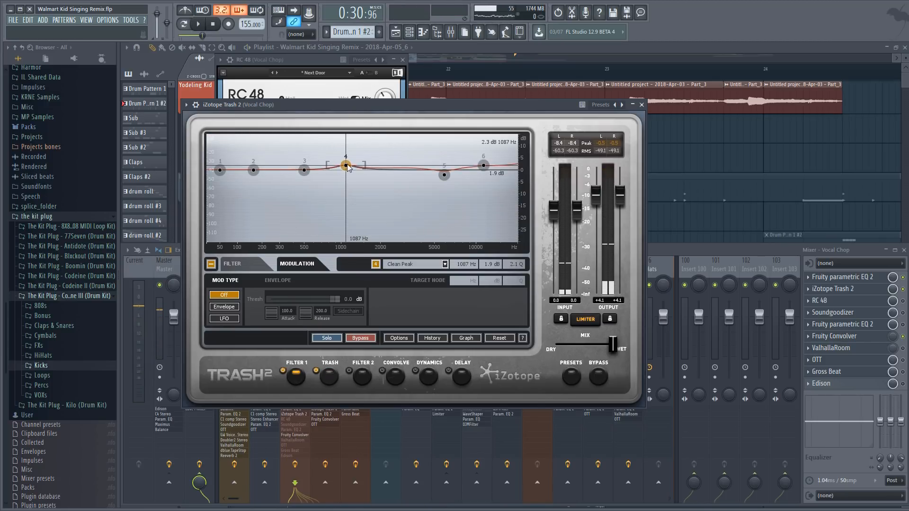
{"action": "key", "text": "space"}
{"action": "mouse_move", "coordinate": [346, 168]}
{"action": "left_mouse_down"}
{"action": "mouse_move", "coordinate": [345, 142]}
{"action": "mouse_move", "coordinate": [319, 137]}
{"action": "mouse_move", "coordinate": [363, 134]}
{"action": "mouse_move", "coordinate": [344, 162]}
{"action": "left_mouse_up"}
{"action": "key", "text": "space"}
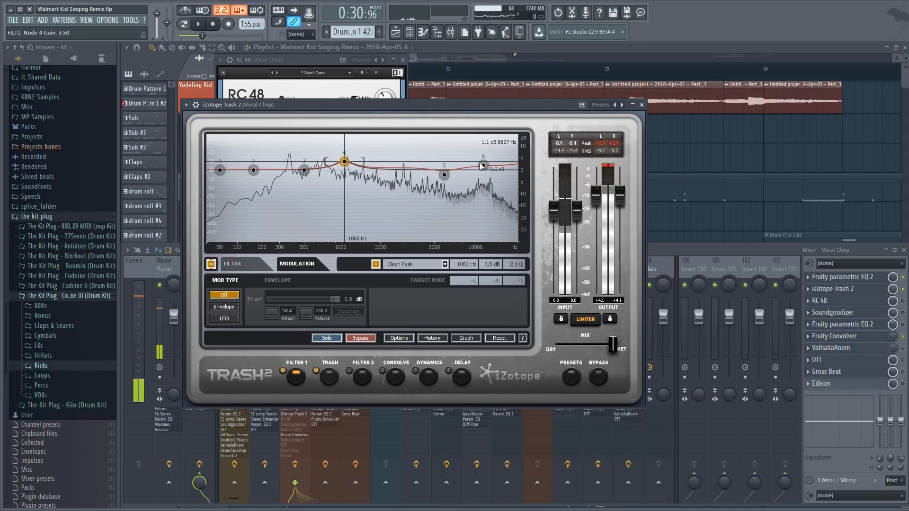
Step: Turn on Trash 2's Convolve module with Piano Cab and Sub and set its mix to 36.2 while playing the chop
{"action": "left_click", "coordinate": [328, 375]}
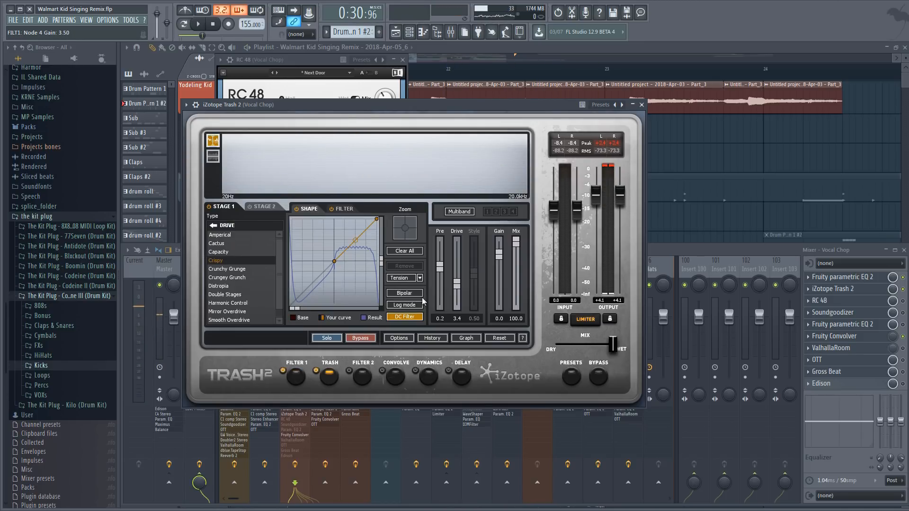
{"action": "left_click", "coordinate": [390, 378]}
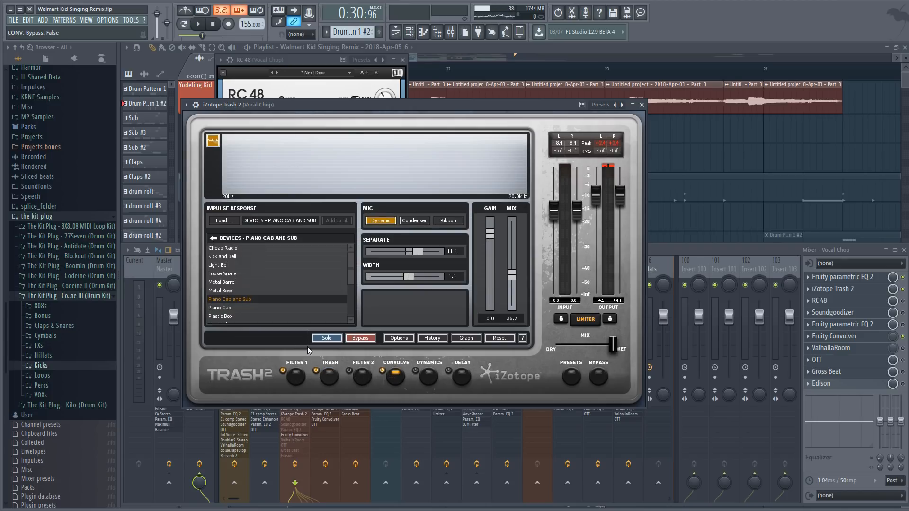
{"action": "key", "text": "space"}
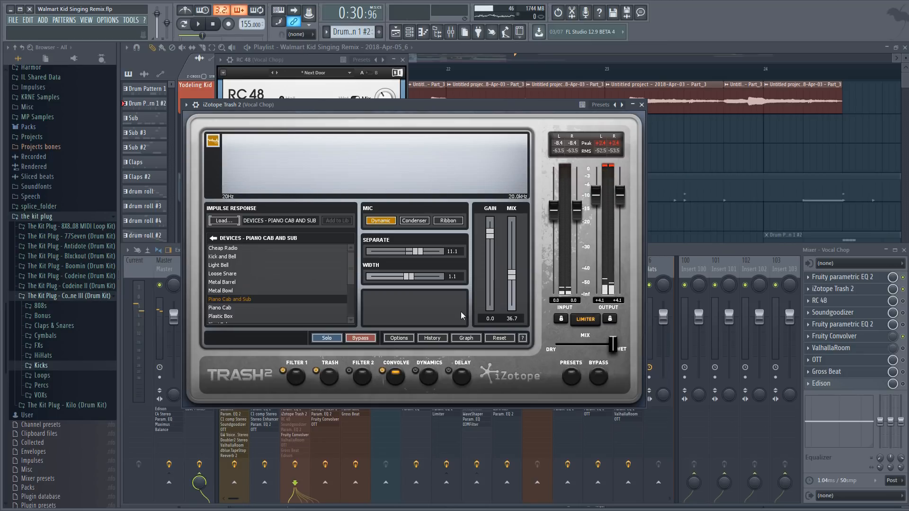
{"action": "key", "text": "space"}
{"action": "left_click_drag", "start_coordinate": [514, 277], "coordinate": [532, 361]}
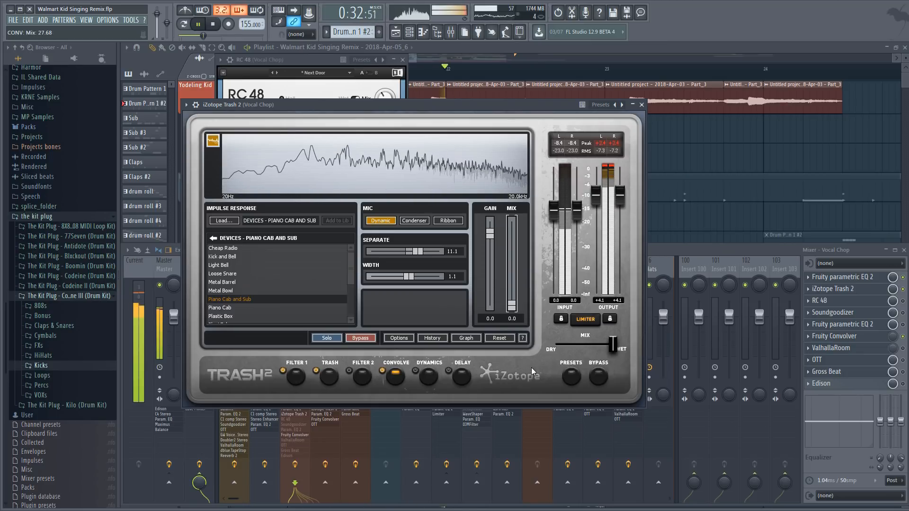
{"action": "left_click_drag", "start_coordinate": [535, 303], "coordinate": [530, 277]}
{"action": "key", "text": "space"}
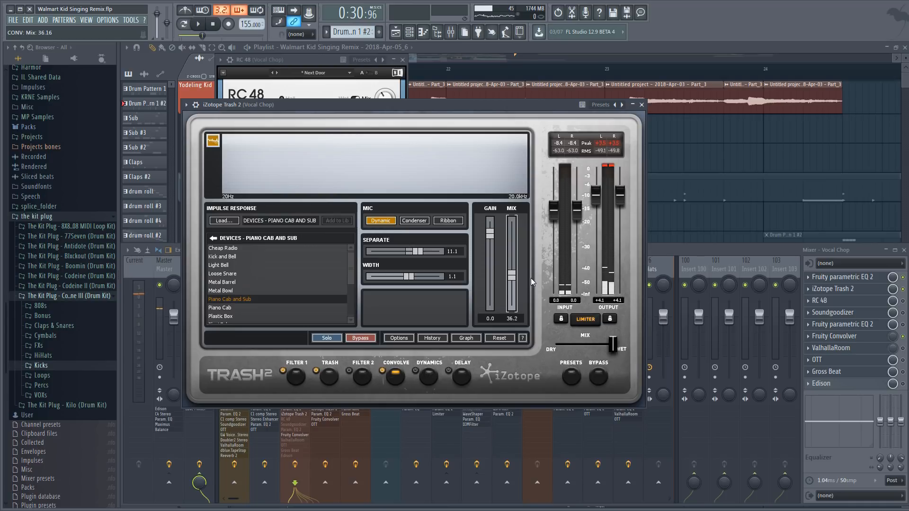
Step: Turn Trash 2's Dynamics module back on, play the vocal chop through it, and move the plugin window aside
{"action": "left_click", "coordinate": [423, 377]}
{"action": "key", "text": "space"}
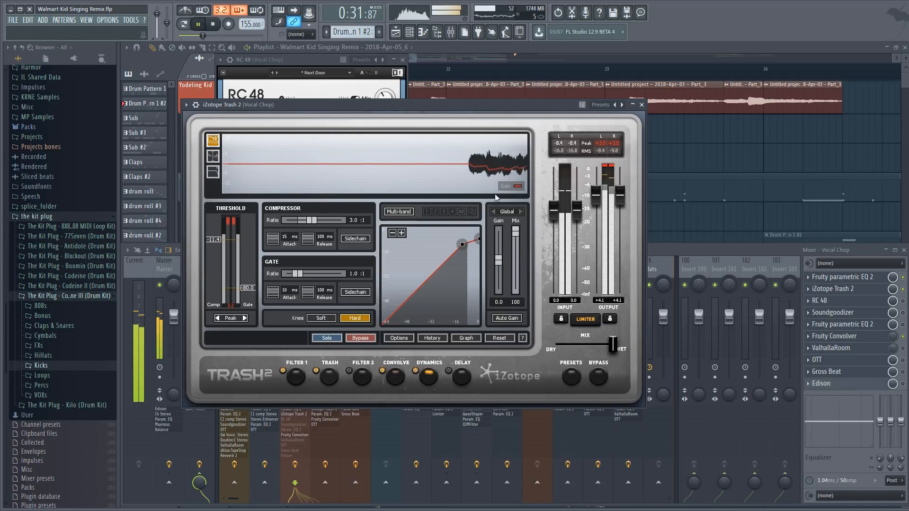
{"action": "key", "text": "space"}
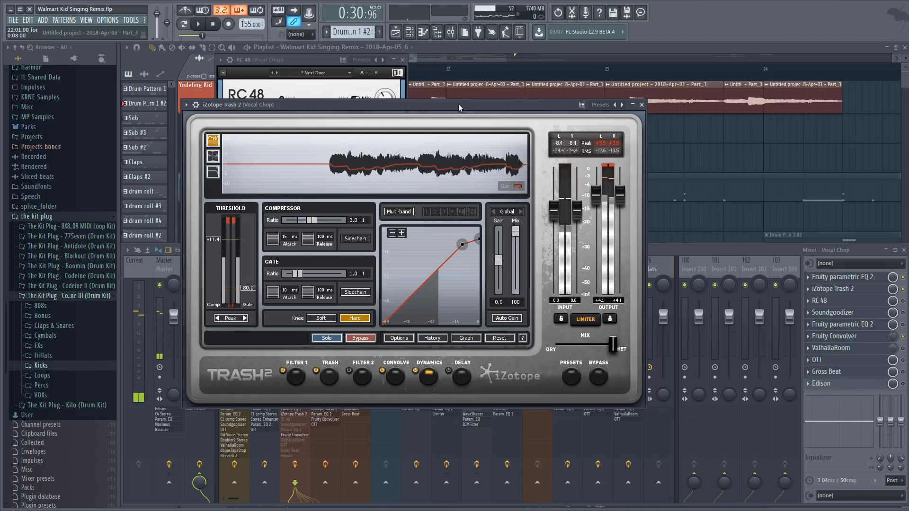
{"action": "left_click_drag", "start_coordinate": [458, 108], "coordinate": [431, 100]}
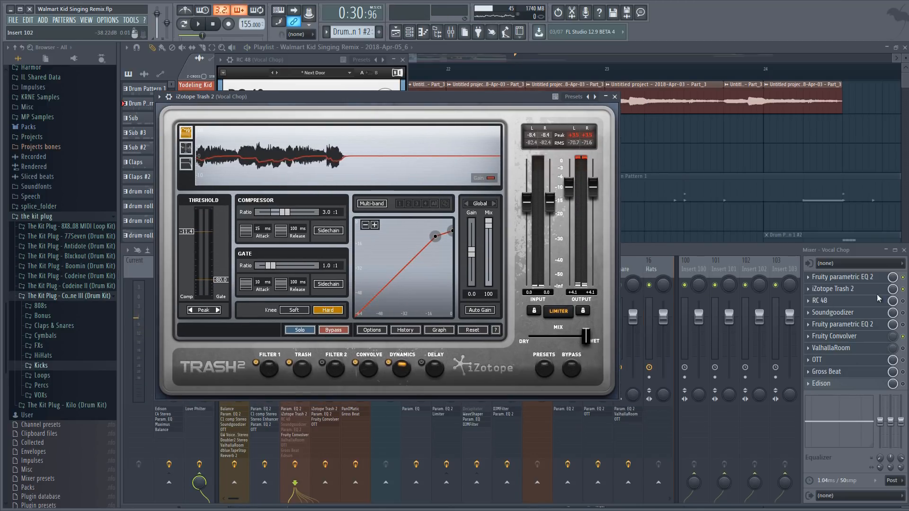
Step: Enable and open RC 48 on Vocal Chop, set its mix to 42% during playback, and reposition its window
{"action": "left_click", "coordinate": [903, 302]}
{"action": "left_click", "coordinate": [835, 302]}
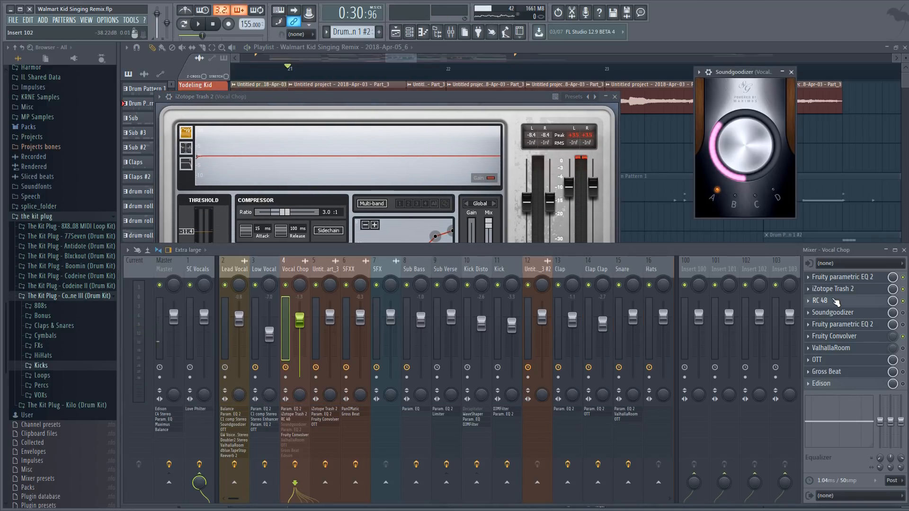
{"action": "left_click", "coordinate": [835, 301]}
{"action": "key", "text": "space"}
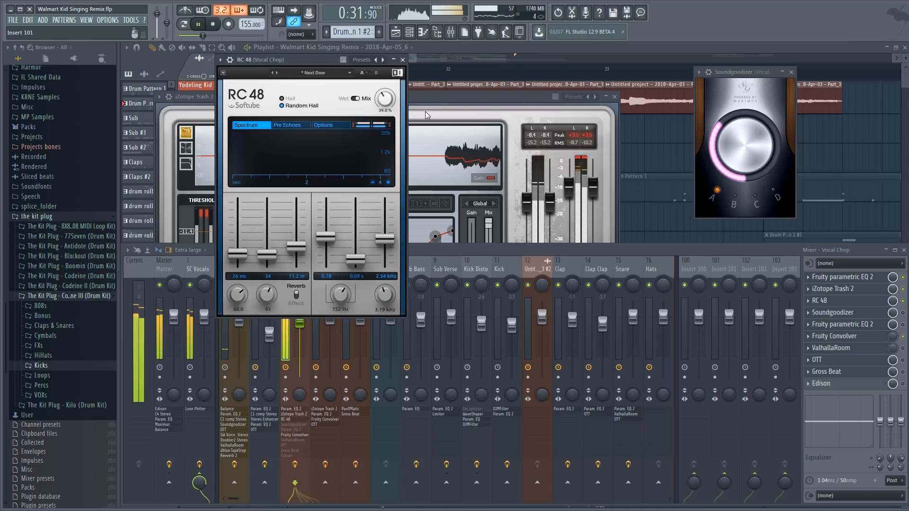
{"action": "mouse_move", "coordinate": [385, 99]}
{"action": "left_mouse_down"}
{"action": "mouse_move", "coordinate": [384, 89]}
{"action": "mouse_move", "coordinate": [385, 103]}
{"action": "left_mouse_up"}
{"action": "key", "text": "space"}
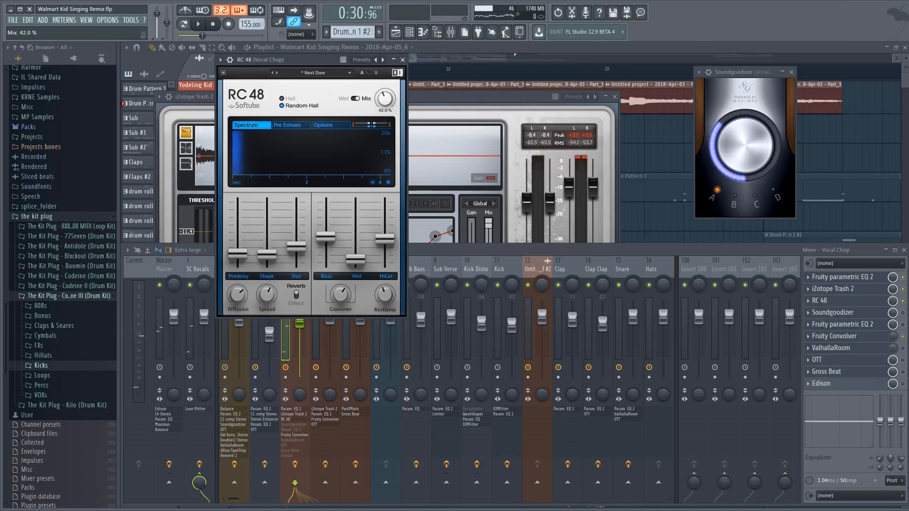
{"action": "left_click_drag", "start_coordinate": [300, 60], "coordinate": [335, 86]}
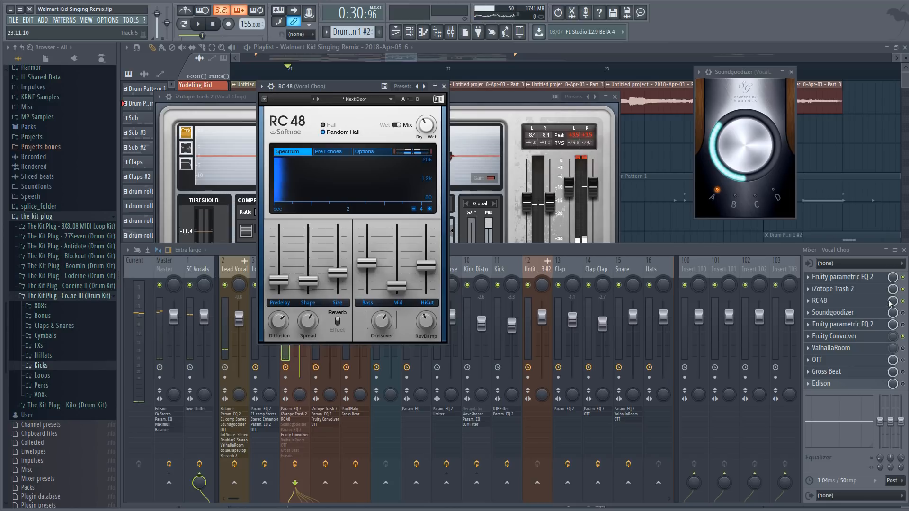
Step: Enable Soundgoodizer on Vocal Chop and play the vocal chop through it
{"action": "left_click", "coordinate": [903, 313]}
{"action": "left_click", "coordinate": [862, 325]}
{"action": "left_click", "coordinate": [859, 314]}
{"action": "key", "text": "space"}
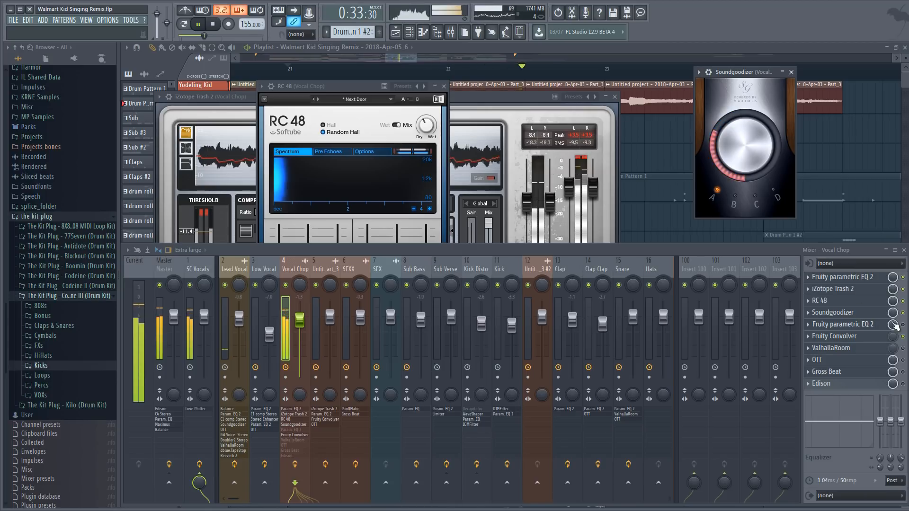
Step: Open the second Fruity parametric EQ 2 on Vocal Chop and adjust its bands 5 and 6 while playing the chop
{"action": "left_click", "coordinate": [855, 325]}
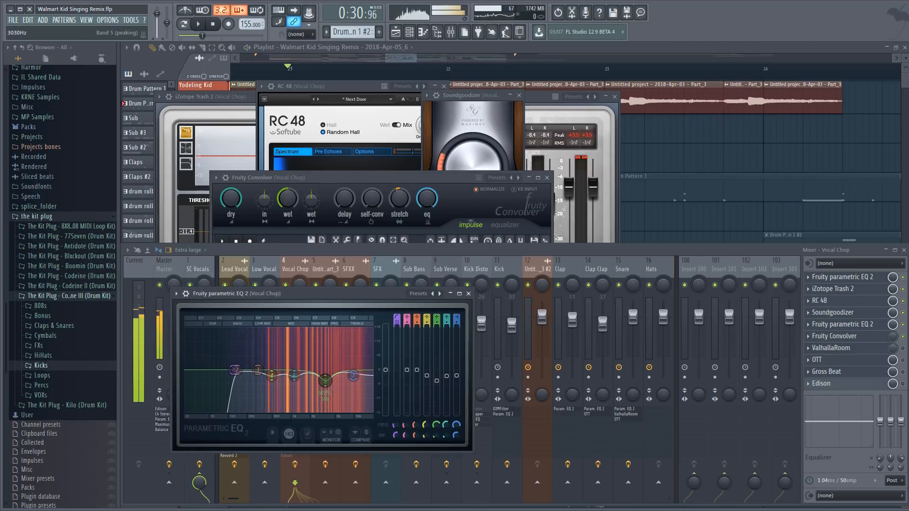
{"action": "mouse_move", "coordinate": [325, 381]}
{"action": "left_mouse_down"}
{"action": "mouse_move", "coordinate": [318, 361]}
{"action": "mouse_move", "coordinate": [326, 356]}
{"action": "mouse_move", "coordinate": [327, 376]}
{"action": "left_mouse_up"}
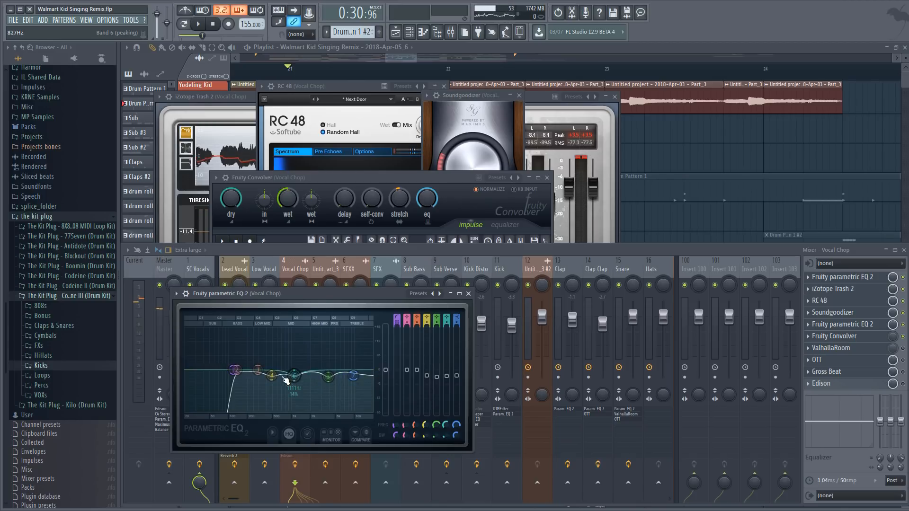
{"action": "left_click_drag", "start_coordinate": [270, 353], "coordinate": [296, 375]}
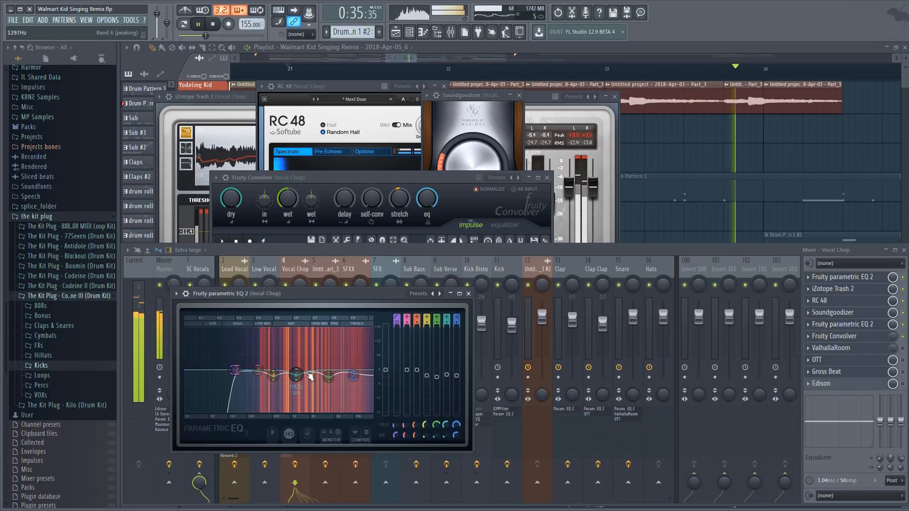
{"action": "key", "text": "space"}
Step: Enable ValhallaRoom and OTT on Vocal Chop, play the chop with OTT's window open, and move that window aside
{"action": "left_click", "coordinate": [903, 348]}
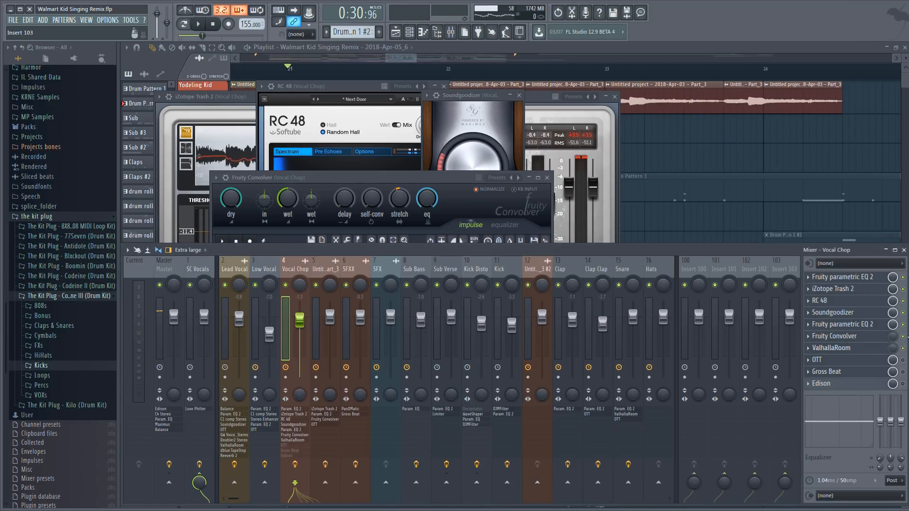
{"action": "left_click", "coordinate": [826, 368]}
{"action": "left_click", "coordinate": [827, 361]}
{"action": "key", "text": "space"}
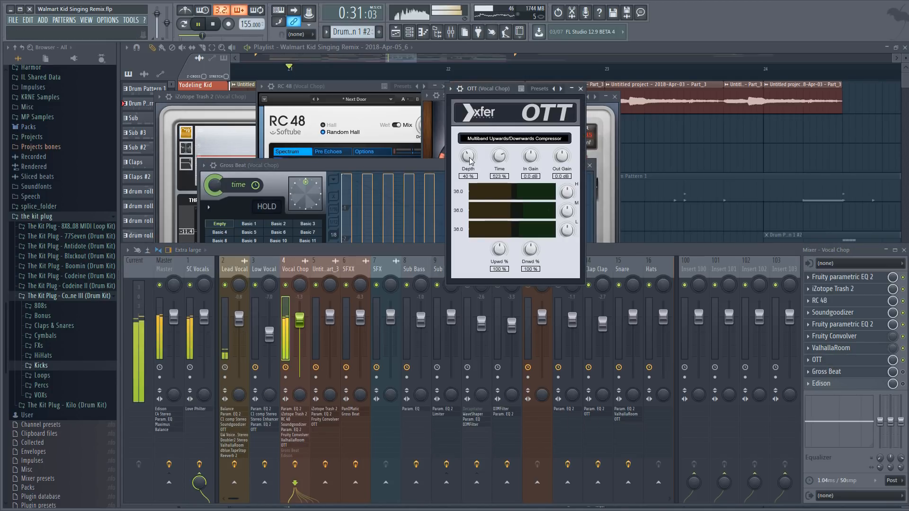
{"action": "left_click_drag", "start_coordinate": [498, 93], "coordinate": [435, 92]}
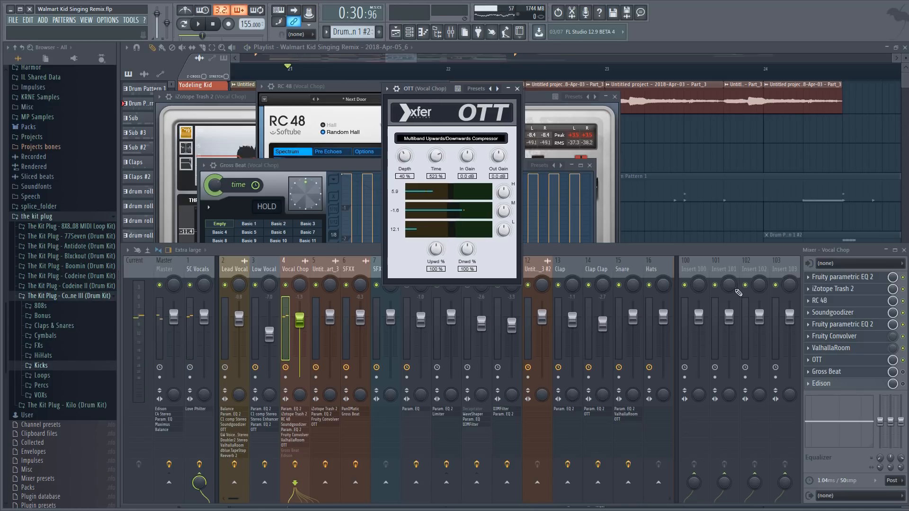
Step: Re-enable Gross Beat and Edison at the end of the Vocal Chop effects chain
{"action": "left_click", "coordinate": [903, 372]}
{"action": "left_click", "coordinate": [873, 373]}
{"action": "left_click", "coordinate": [903, 384]}
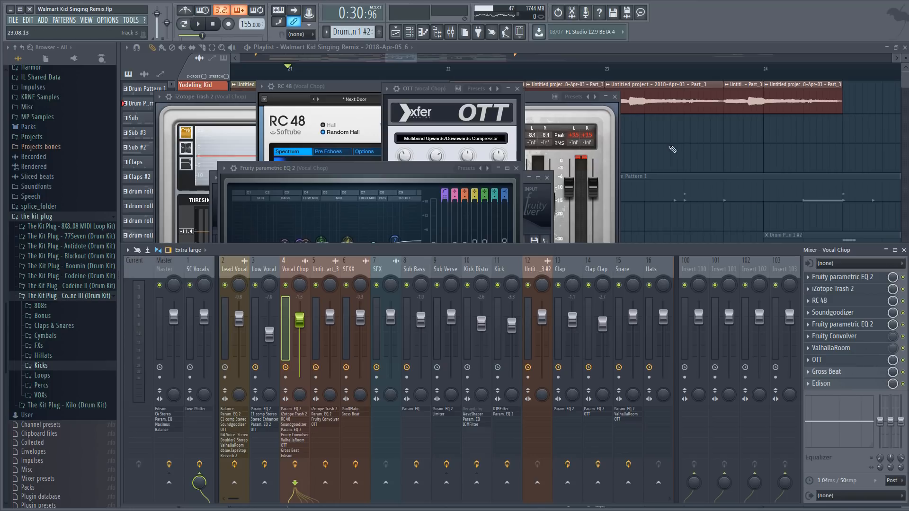
Step: Return to the full playlist and play the soloed Yodeling Kid track from bar 21 through the complete effects chain
{"action": "left_click", "coordinate": [685, 156]}
{"action": "scroll", "coordinate": [361, 71], "scroll_direction": "down", "scroll_amount": 5}
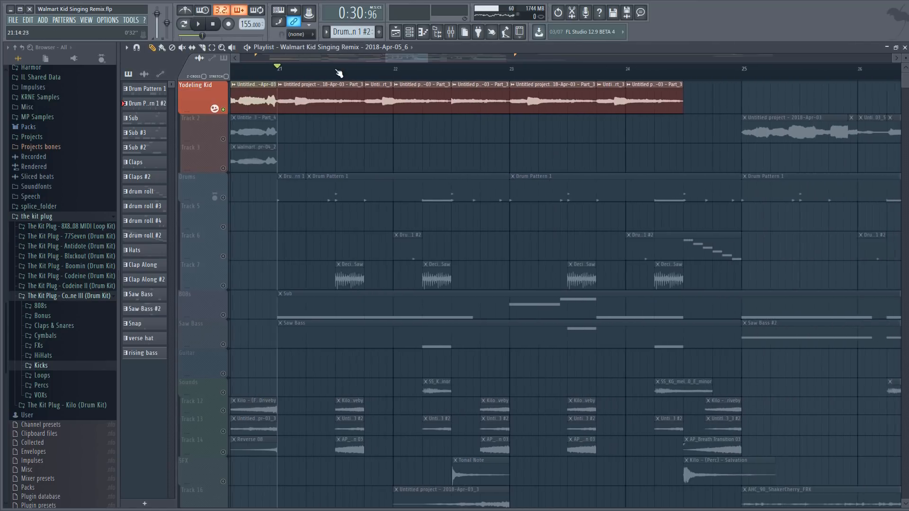
{"action": "key", "text": "space"}
{"action": "scroll", "coordinate": [401, 56], "scroll_direction": "up", "scroll_amount": 3}
{"action": "key", "text": "space"}
{"action": "key", "text": "space"}
{"action": "key", "text": "space"}
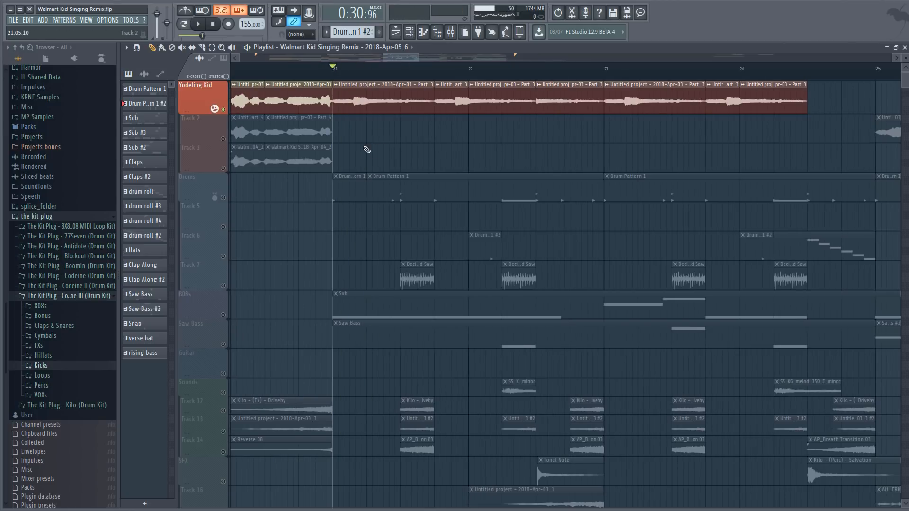
Step: Unmute the Drums track and play the vocal chop together with the drums from bar 21
{"action": "left_click", "coordinate": [223, 198]}
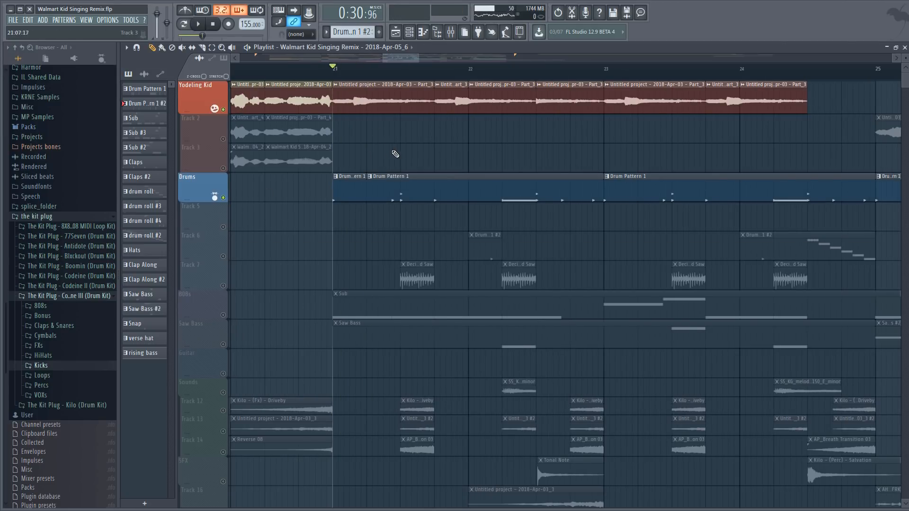
{"action": "key", "text": "F9"}
{"action": "key", "text": "space"}
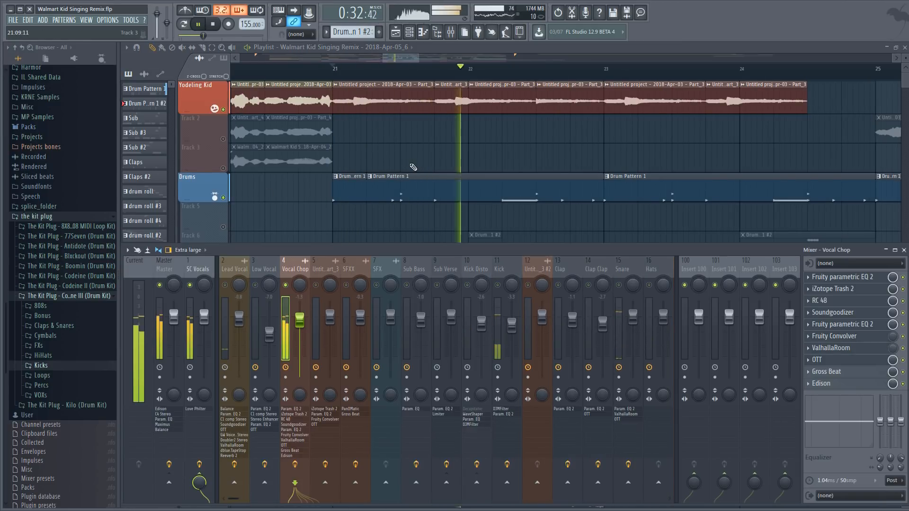
{"action": "key", "text": "F9"}
{"action": "mouse_move", "coordinate": [401, 57]}
{"action": "left_mouse_down"}
{"action": "mouse_move", "coordinate": [411, 73]}
{"action": "mouse_move", "coordinate": [407, 56]}
{"action": "left_mouse_up"}
{"action": "key", "text": "space"}
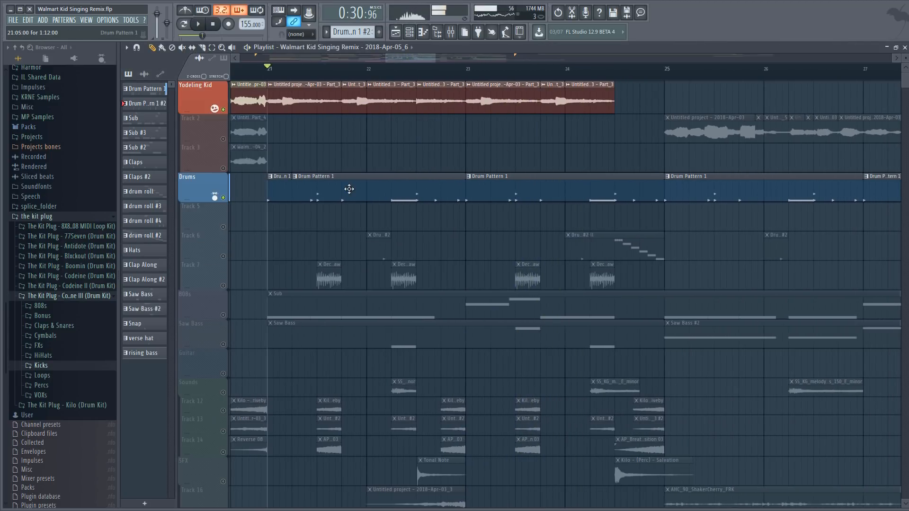
Step: Set the playback position just before bar 24 and play the vocal chop while checking its automation clips and mixer channel
{"action": "double_click", "coordinate": [349, 189]}
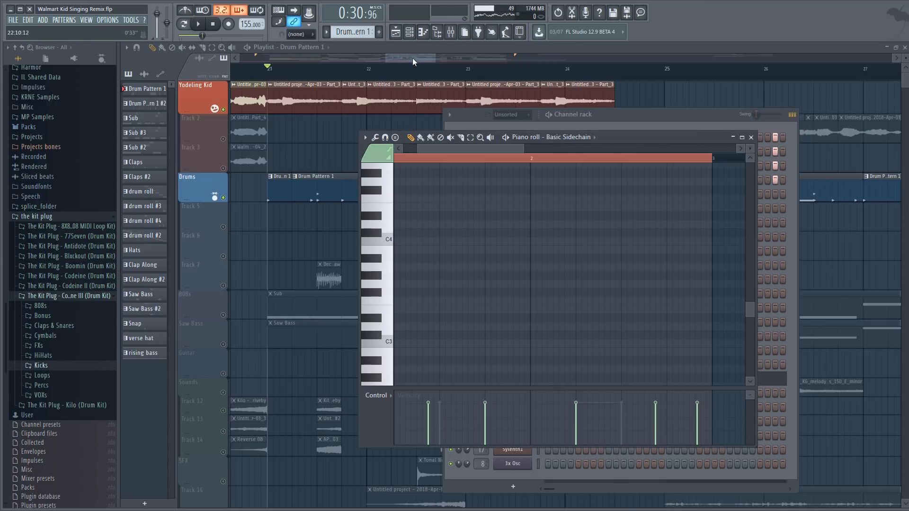
{"action": "left_click", "coordinate": [413, 59]}
{"action": "scroll", "coordinate": [433, 68], "scroll_direction": "down", "scroll_amount": 3}
{"action": "left_click", "coordinate": [514, 71]}
{"action": "scroll", "coordinate": [518, 71], "scroll_direction": "up", "scroll_amount": 3}
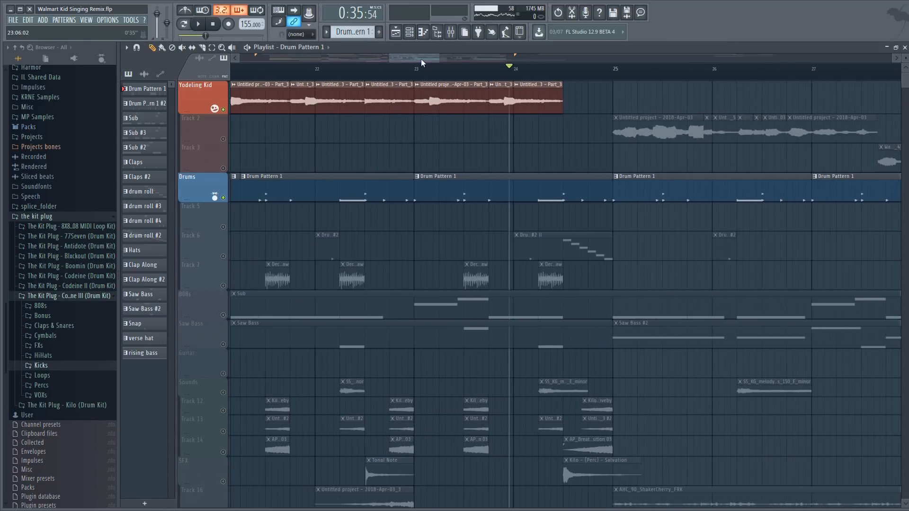
{"action": "left_click_drag", "start_coordinate": [418, 57], "coordinate": [427, 57]}
{"action": "scroll", "coordinate": [399, 251], "scroll_direction": "down", "scroll_amount": 8}
{"action": "key", "text": "space"}
{"action": "key", "text": "space"}
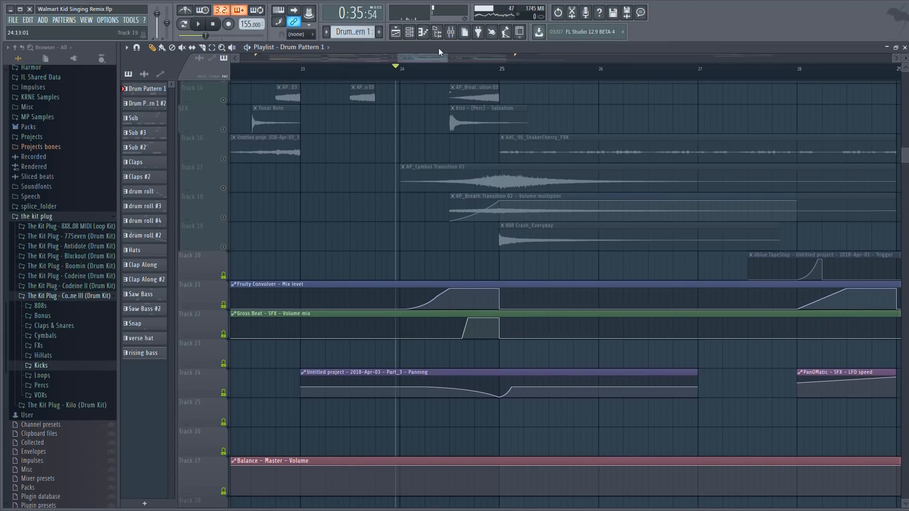
{"action": "left_click", "coordinate": [451, 32]}
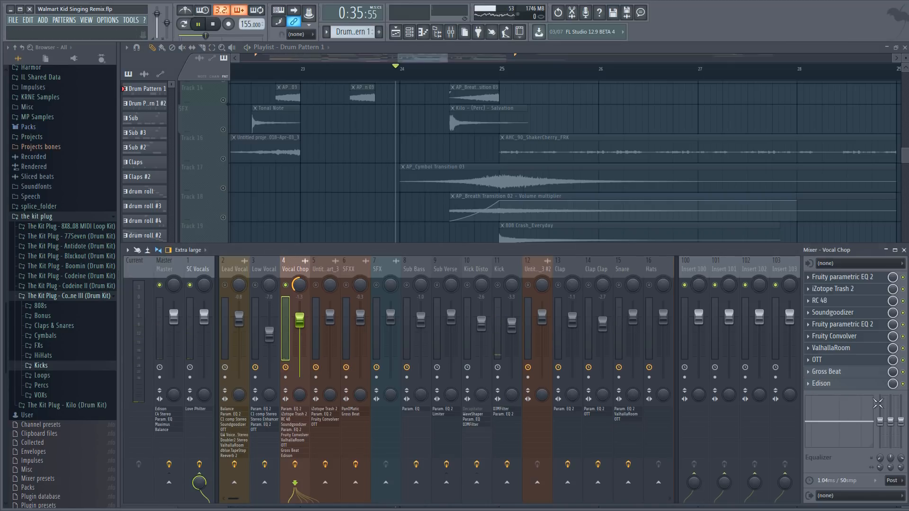
{"action": "key", "text": "space"}
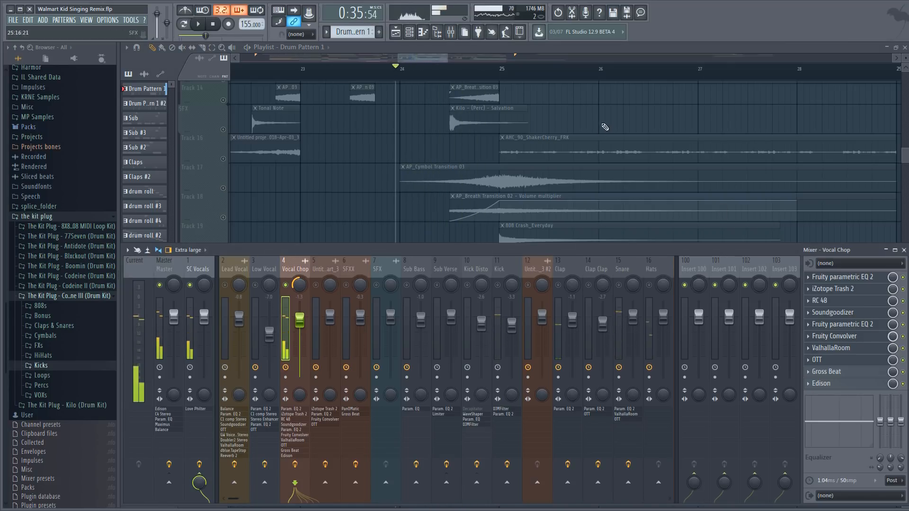
{"action": "key", "text": "F9"}
Step: Inspect which internal controller is linked to Fruity Convolver's mix level on Vocal Chop, then close the remote control settings
{"action": "left_click", "coordinate": [452, 32]}
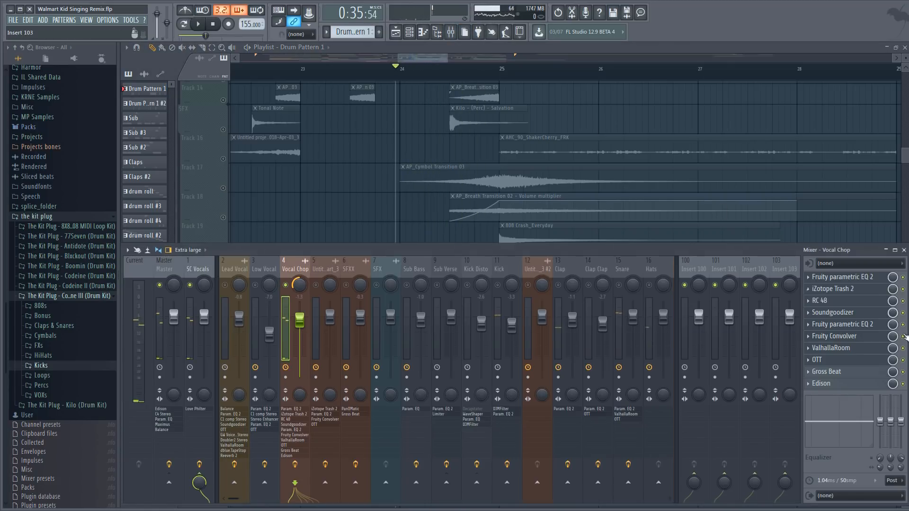
{"action": "right_click", "coordinate": [893, 337]}
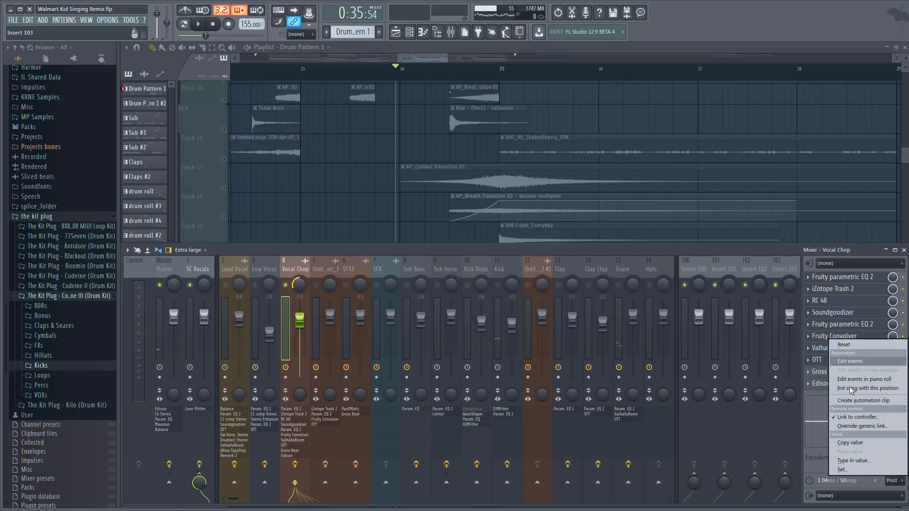
{"action": "left_click", "coordinate": [841, 417]}
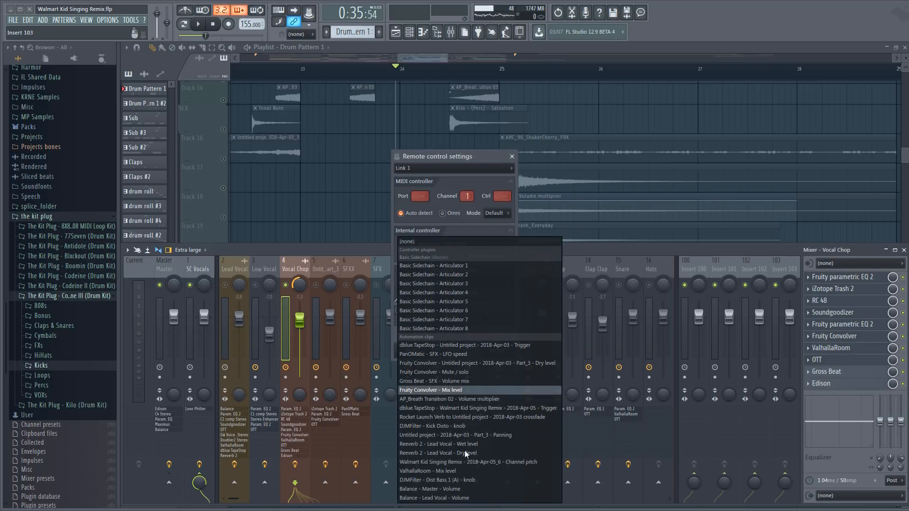
{"action": "left_click", "coordinate": [512, 157]}
{"action": "left_click", "coordinate": [512, 157]}
{"action": "key", "text": "F9"}
Step: Open Gross Beat on Vocal Chop, play the section to hear its automated 1/3 Bt Gate volume effect, and close the plugin windows
{"action": "scroll", "coordinate": [353, 178], "scroll_direction": "down", "scroll_amount": 5}
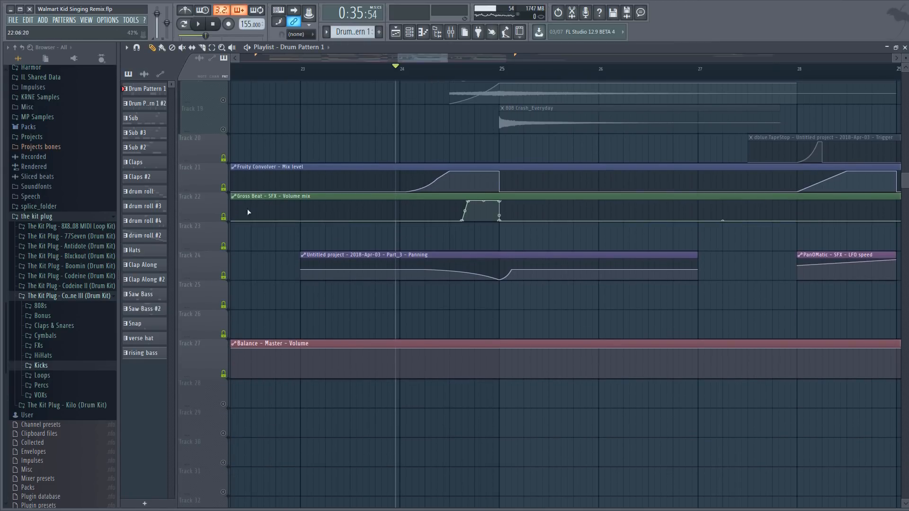
{"action": "left_click", "coordinate": [450, 31]}
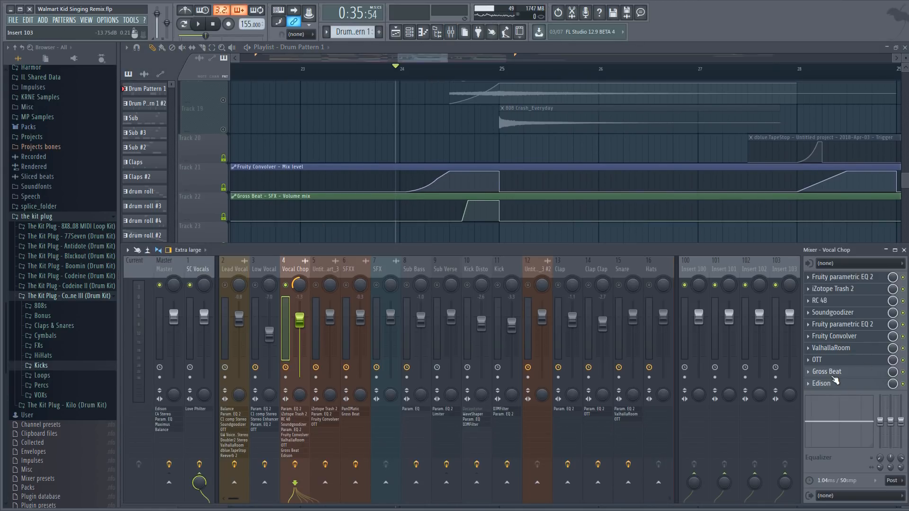
{"action": "double_click", "coordinate": [832, 375]}
{"action": "left_click", "coordinate": [827, 374]}
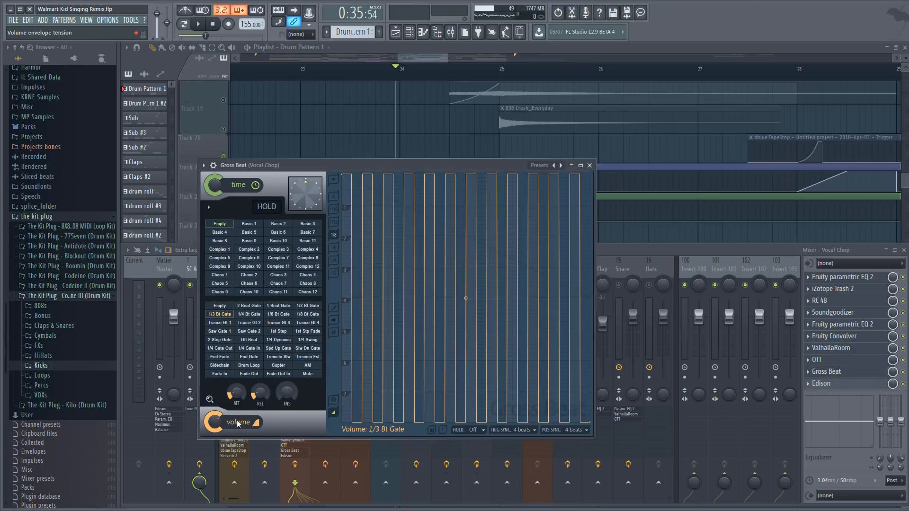
{"action": "key", "text": "space"}
{"action": "key", "text": "space"}
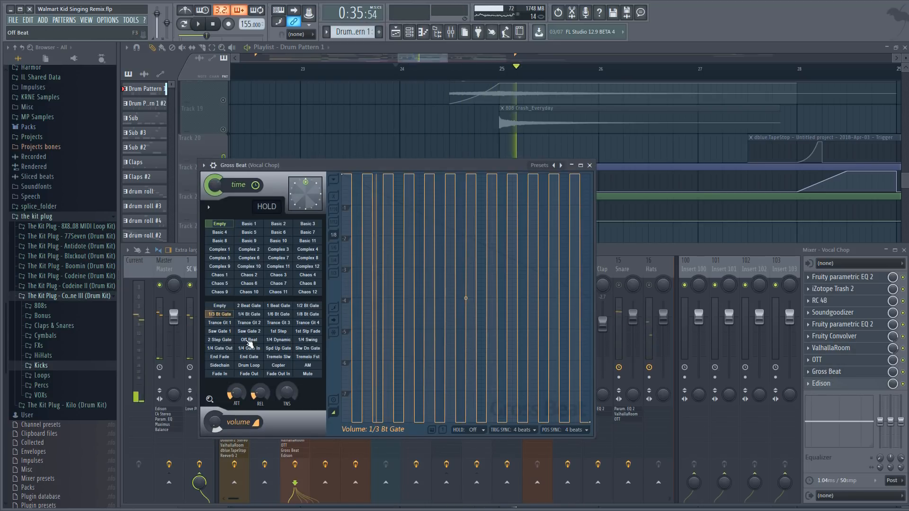
{"action": "key", "text": "F12"}
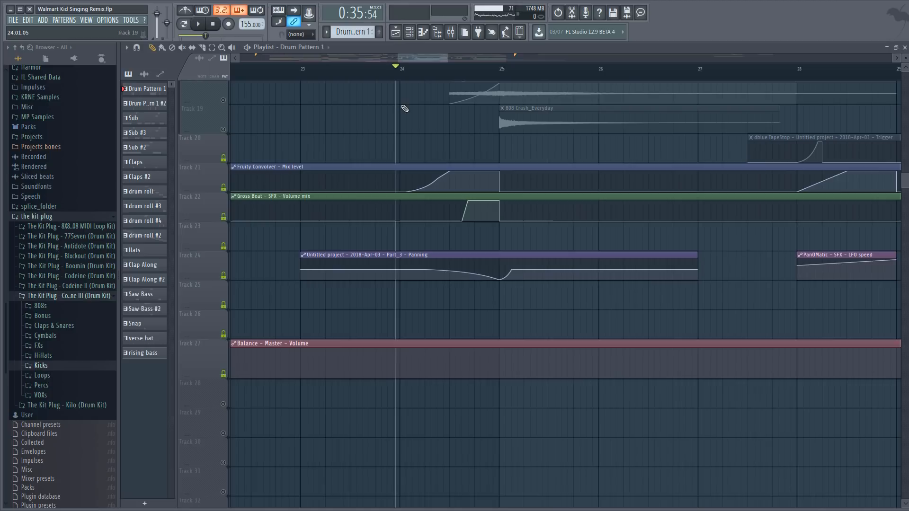
Step: Play the end of the chop while examining the Part_3 panning automation clip and Vocal Chop's pan knob in the mixer
{"action": "key", "text": "space"}
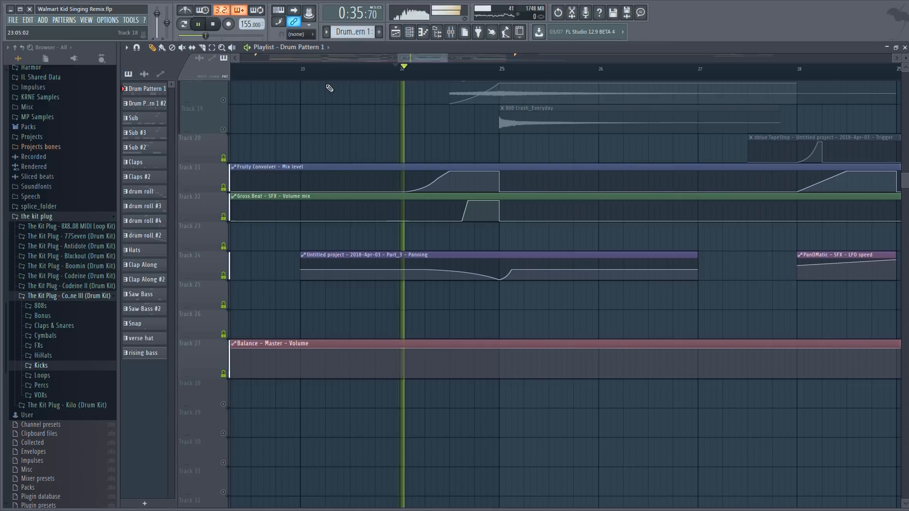
{"action": "scroll", "coordinate": [483, 224], "scroll_direction": "down", "scroll_amount": 3}
{"action": "key", "text": "space"}
{"action": "scroll", "coordinate": [452, 76], "scroll_direction": "down", "scroll_amount": 1}
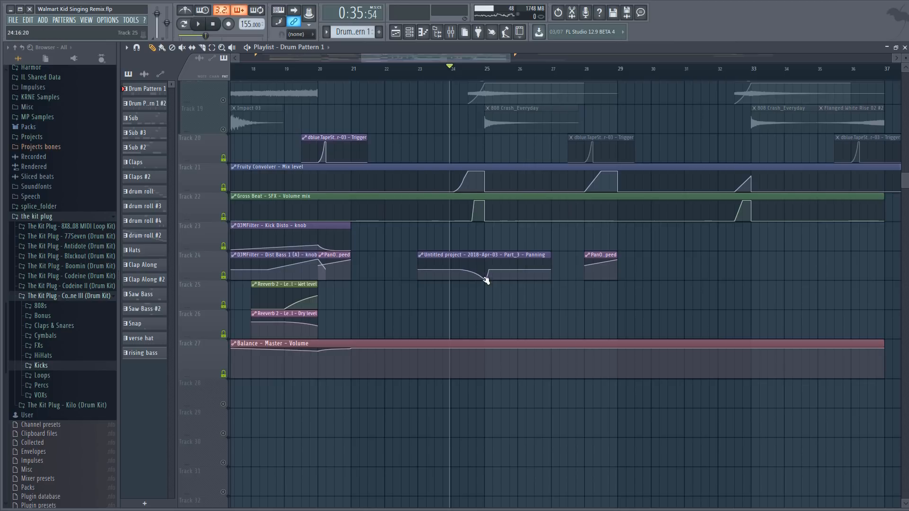
{"action": "left_click", "coordinate": [450, 32]}
{"action": "key", "text": "space"}
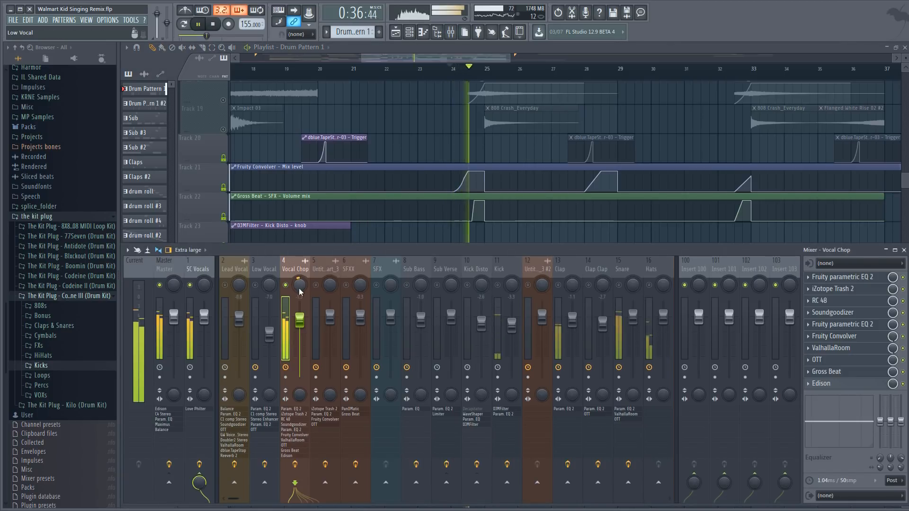
{"action": "key", "text": "F9"}
{"action": "key", "text": "space"}
Step: Move the playback position to bar 25, solo Track 2, and play its vocal while checking the mixer levels
{"action": "scroll", "coordinate": [479, 116], "scroll_direction": "up", "scroll_amount": 10}
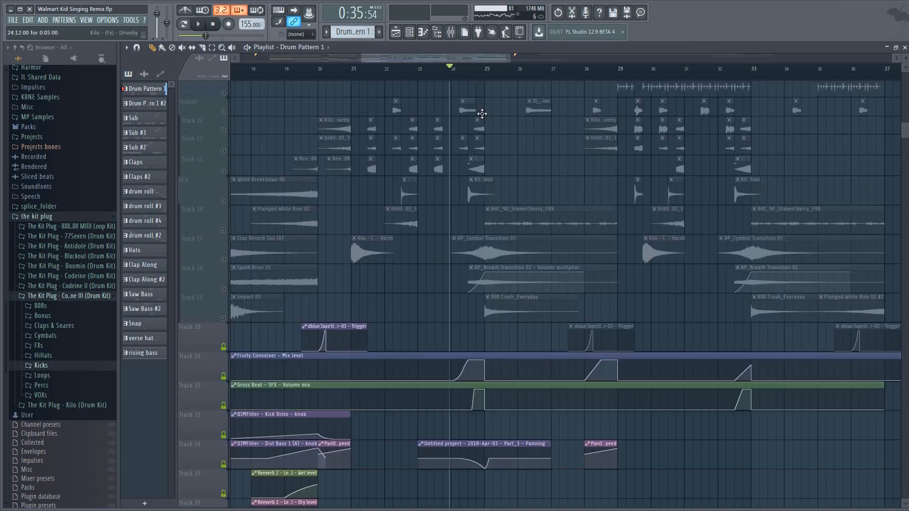
{"action": "left_click", "coordinate": [483, 75]}
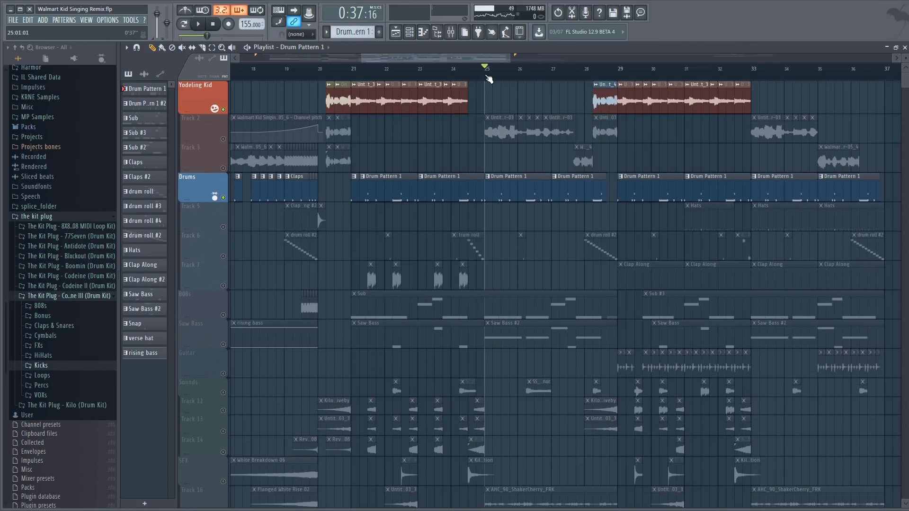
{"action": "scroll", "coordinate": [486, 76], "scroll_direction": "up", "scroll_amount": 4}
{"action": "right_click", "coordinate": [223, 139]}
{"action": "key", "text": "space"}
{"action": "key", "text": "F9"}
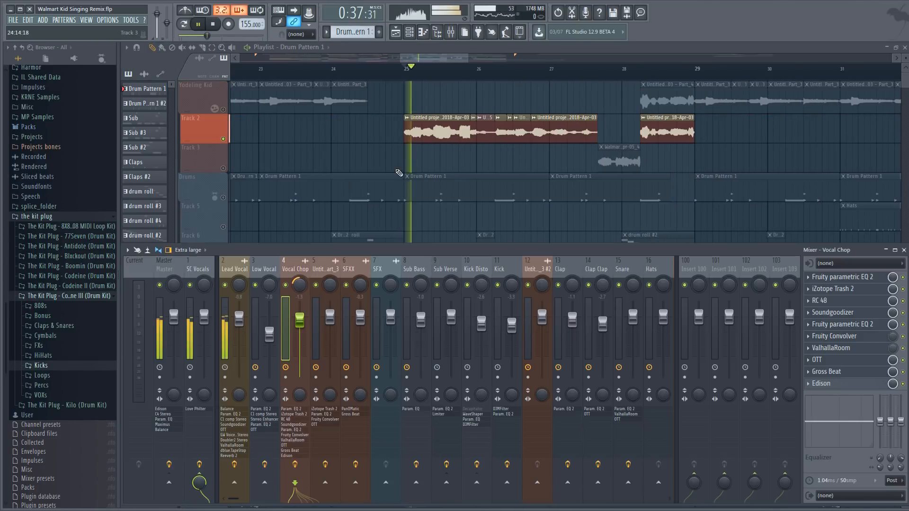
{"action": "key", "text": "F9"}
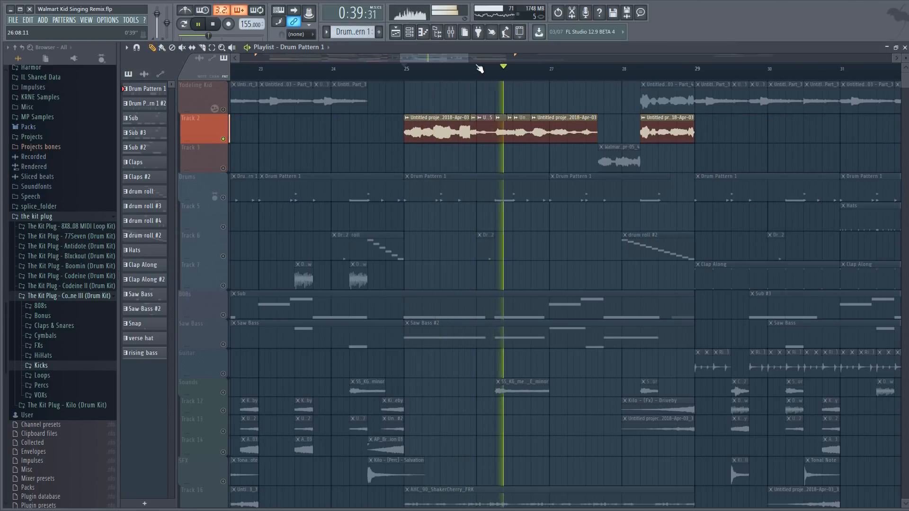
Step: Zoom in on Track 2's vocal clips and replay them from bar 25
{"action": "scroll", "coordinate": [450, 58], "scroll_direction": "up", "scroll_amount": 2}
{"action": "key", "text": "space"}
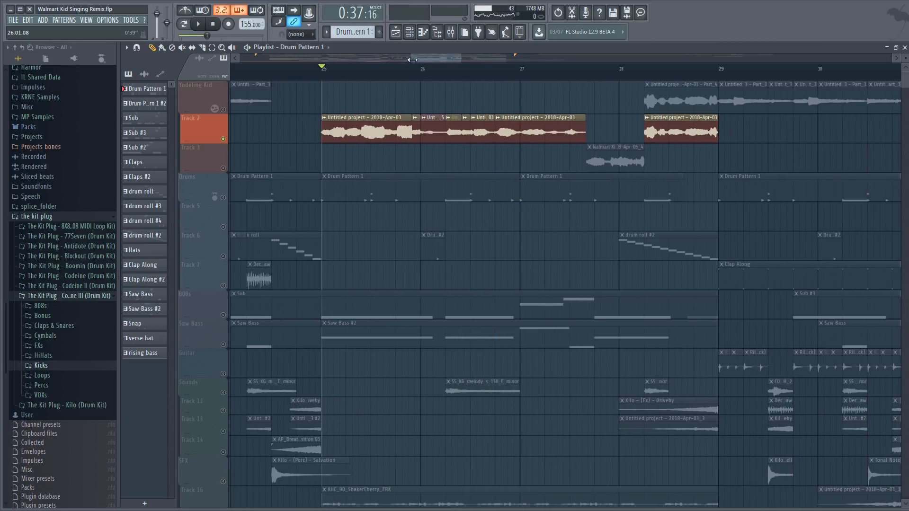
{"action": "scroll", "coordinate": [413, 58], "scroll_direction": "up", "scroll_amount": 3}
{"action": "key", "text": "space"}
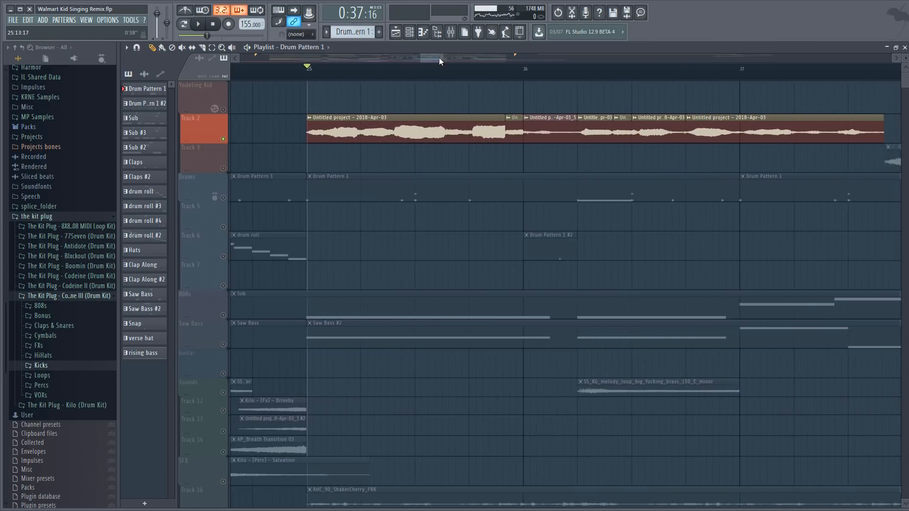
{"action": "left_click", "coordinate": [353, 75]}
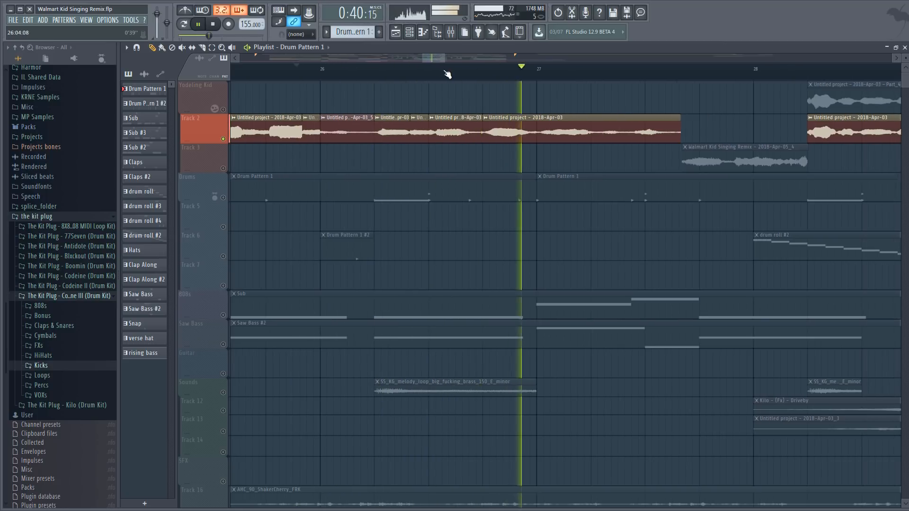
Step: Stop playback, unmute Track 3, and play Tracks 2 and 3 together to hear the vocal after bar 27
{"action": "scroll", "coordinate": [440, 58], "scroll_direction": "down", "scroll_amount": 3}
{"action": "key", "text": "space"}
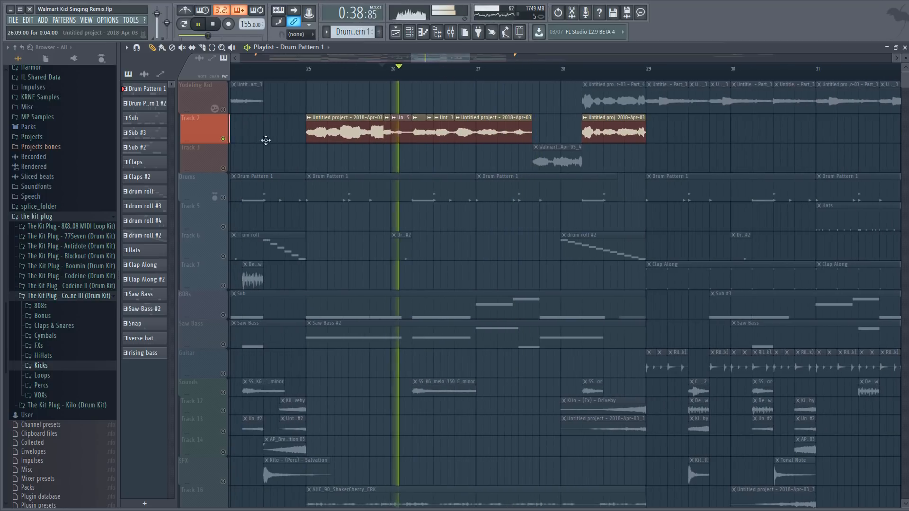
{"action": "left_click", "coordinate": [223, 169]}
{"action": "key", "text": "space"}
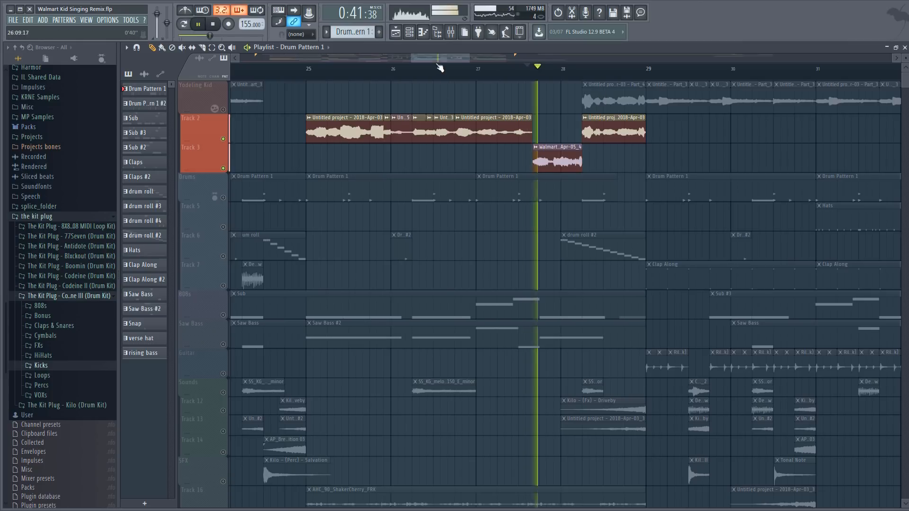
Step: Move the playback position to the vocals just after bar 20, unmute the Yodeling Kid track, and play the layered vocals
{"action": "scroll", "coordinate": [437, 58], "scroll_direction": "down", "scroll_amount": 4}
{"action": "scroll", "coordinate": [479, 71], "scroll_direction": "down", "scroll_amount": 5}
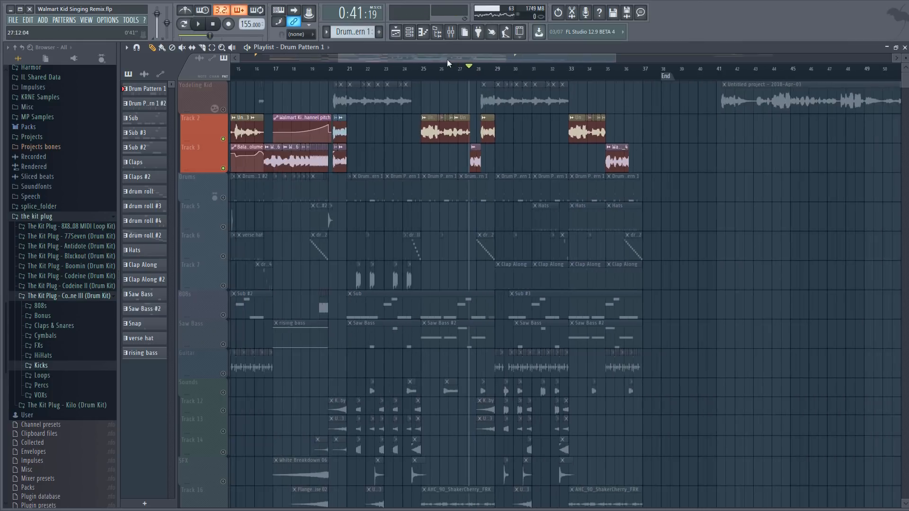
{"action": "scroll", "coordinate": [400, 78], "scroll_direction": "up", "scroll_amount": 6}
{"action": "left_click", "coordinate": [362, 73]}
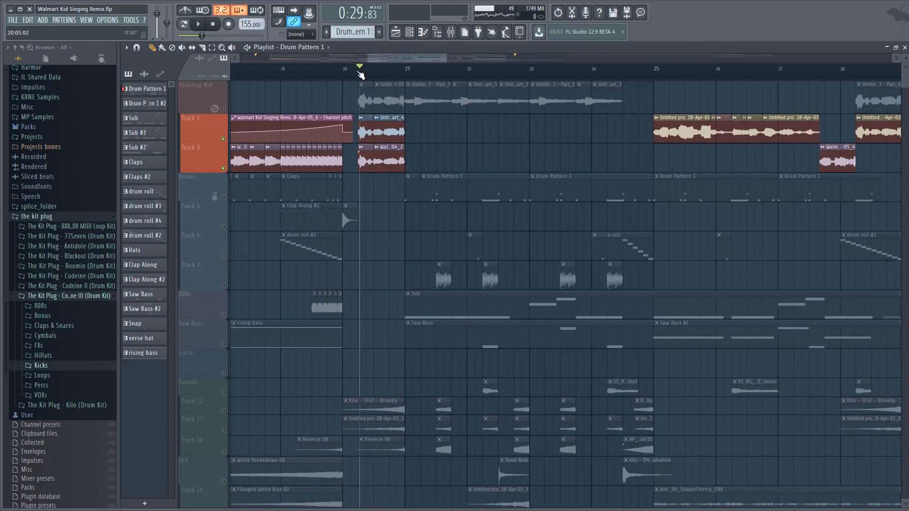
{"action": "left_click", "coordinate": [222, 110]}
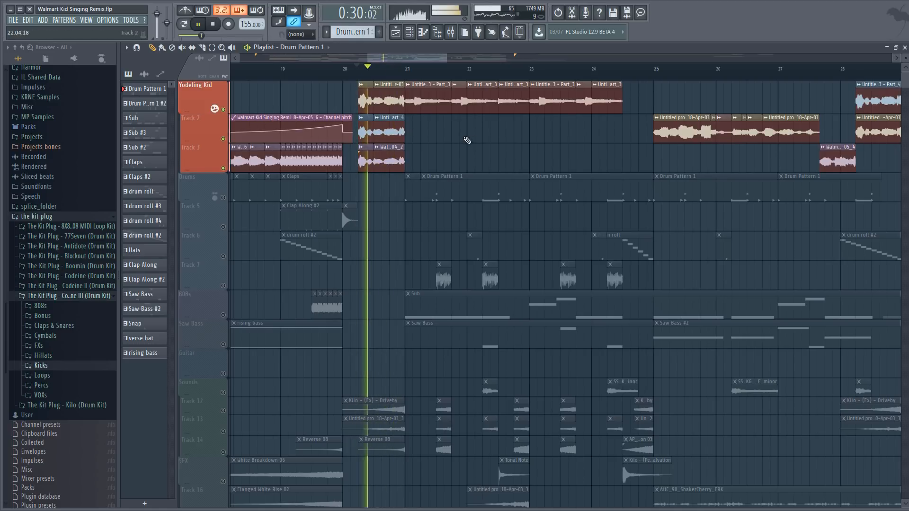
{"action": "key", "text": "space"}
Step: Examine the pitch settings of Track 2's Part_4 clip and Track 3's 2018-Apr-04_2 clip in their sampler windows
{"action": "double_click", "coordinate": [361, 135]}
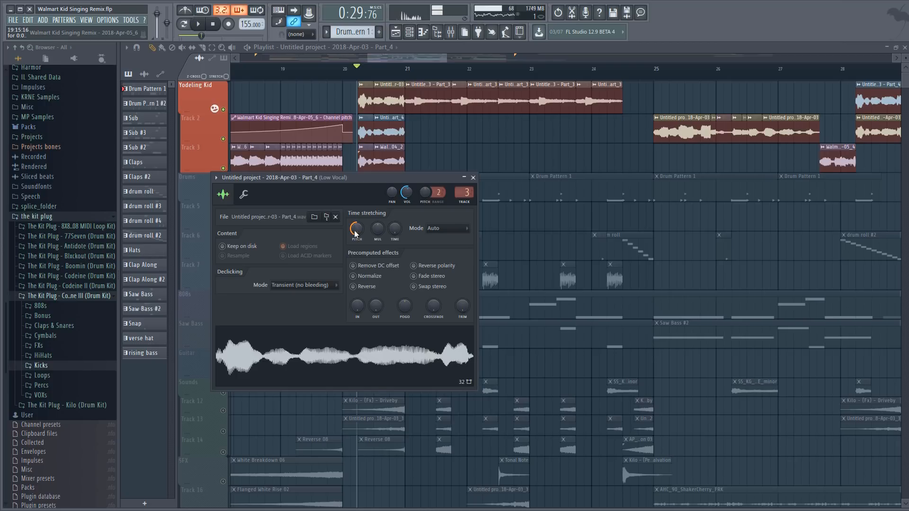
{"action": "left_click", "coordinate": [357, 230], "text": "alt"}
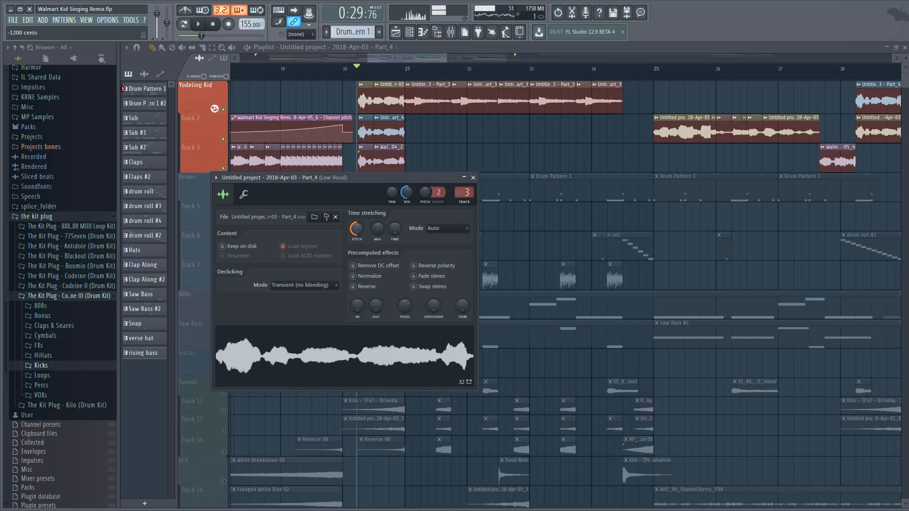
{"action": "key", "text": "Escape"}
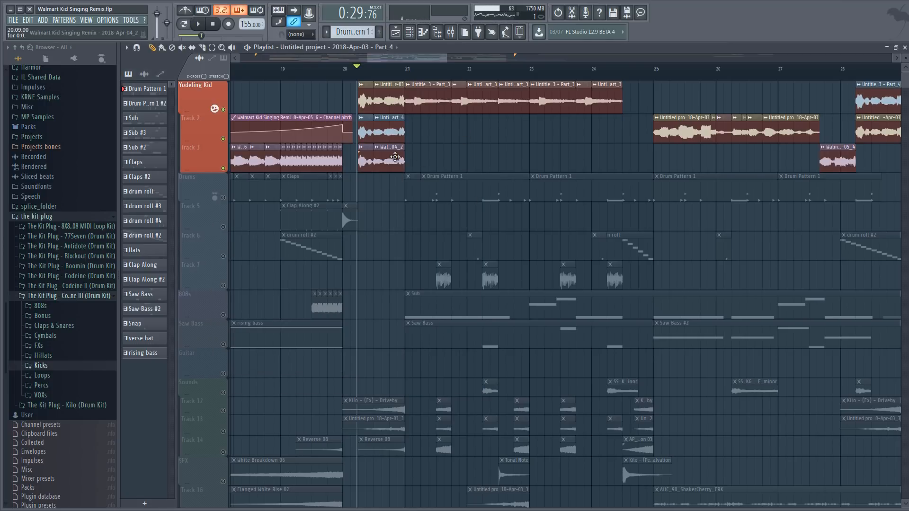
{"action": "double_click", "coordinate": [394, 156]}
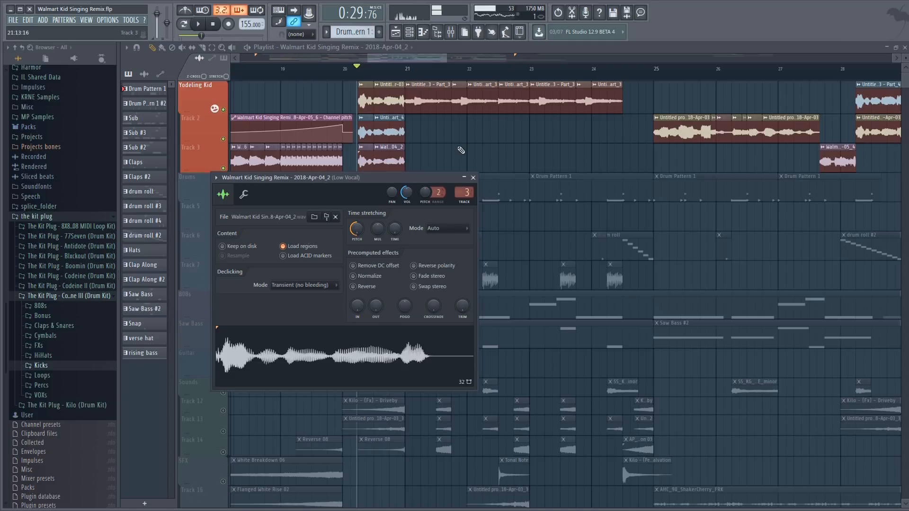
{"action": "key", "text": "Escape"}
Step: Open Low Vocal's Fruity parametric EQ 2, C1 comp Stereo, Fruity Stereo Enhancer and second parametric EQ in the mixer to examine them
{"action": "left_click", "coordinate": [451, 32]}
{"action": "right_click", "coordinate": [258, 285]}
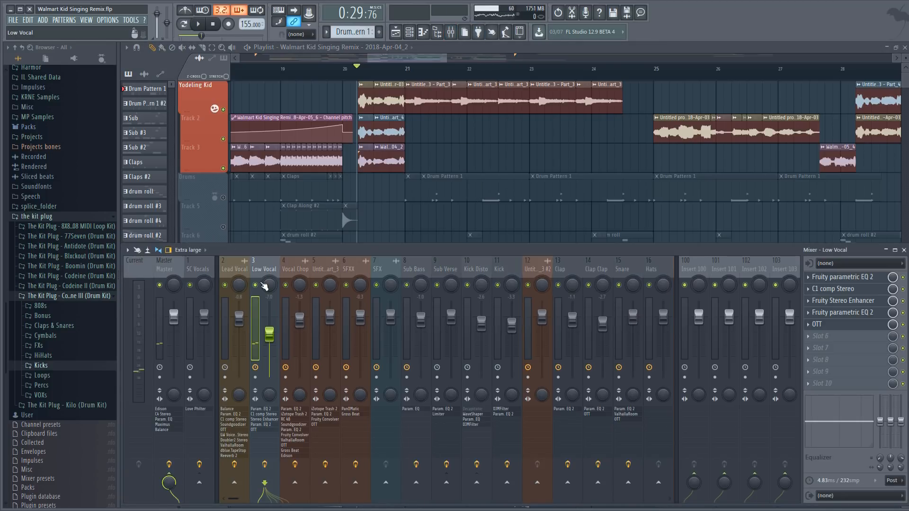
{"action": "left_click", "coordinate": [829, 277]}
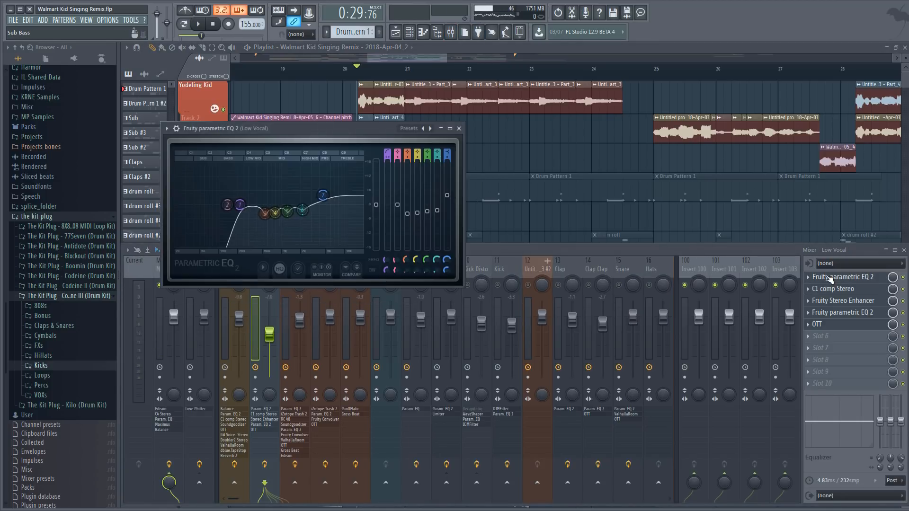
{"action": "left_click", "coordinate": [835, 301]}
{"action": "left_click", "coordinate": [838, 289]}
{"action": "left_click", "coordinate": [842, 313]}
{"action": "left_click", "coordinate": [845, 301]}
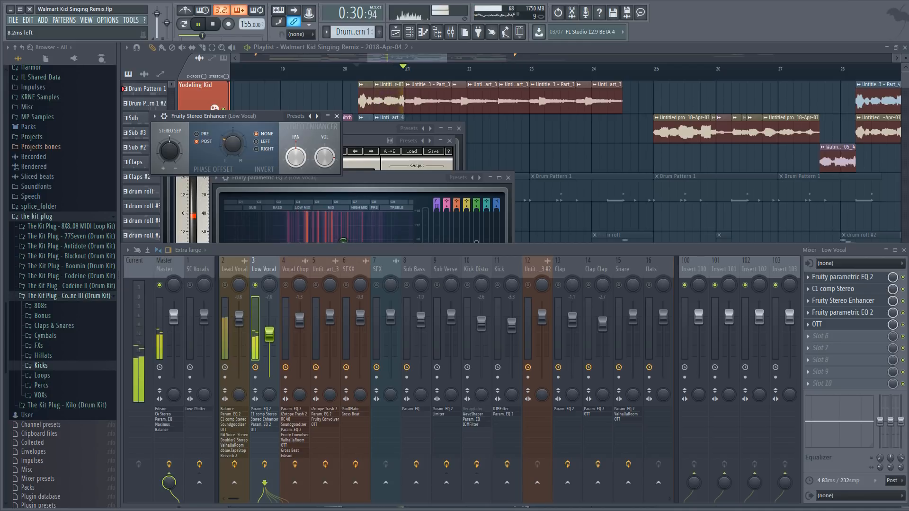
Step: Stop playback, examine Low Vocal's second Fruity parametric EQ 2 and OTT, and close the plugin windows and mixer
{"action": "key", "text": "space"}
{"action": "left_click", "coordinate": [832, 324]}
{"action": "left_click", "coordinate": [835, 316]}
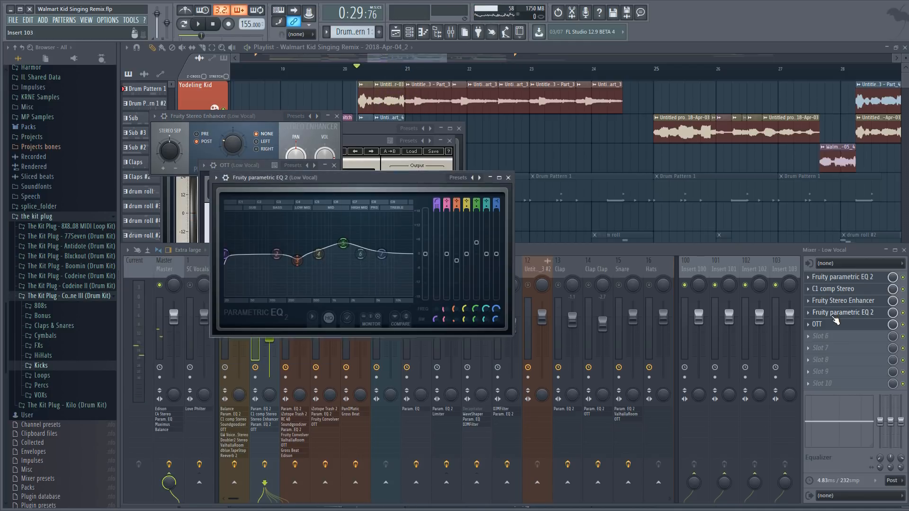
{"action": "left_click", "coordinate": [835, 325]}
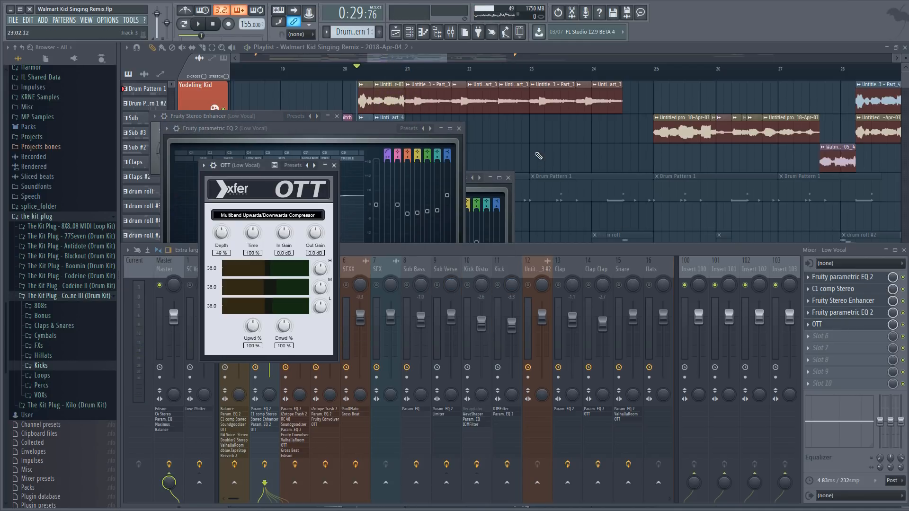
{"action": "left_click", "coordinate": [539, 156]}
{"action": "left_click", "coordinate": [449, 34]}
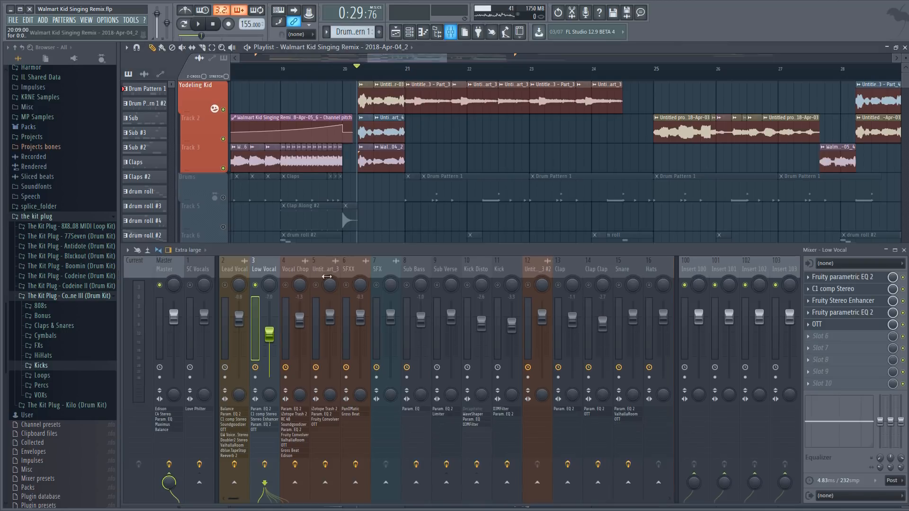
Step: Play the layered vocals after bar 20 and look over the vocal clips up to bar 37
{"action": "key", "text": "space"}
{"action": "left_click", "coordinate": [481, 147]}
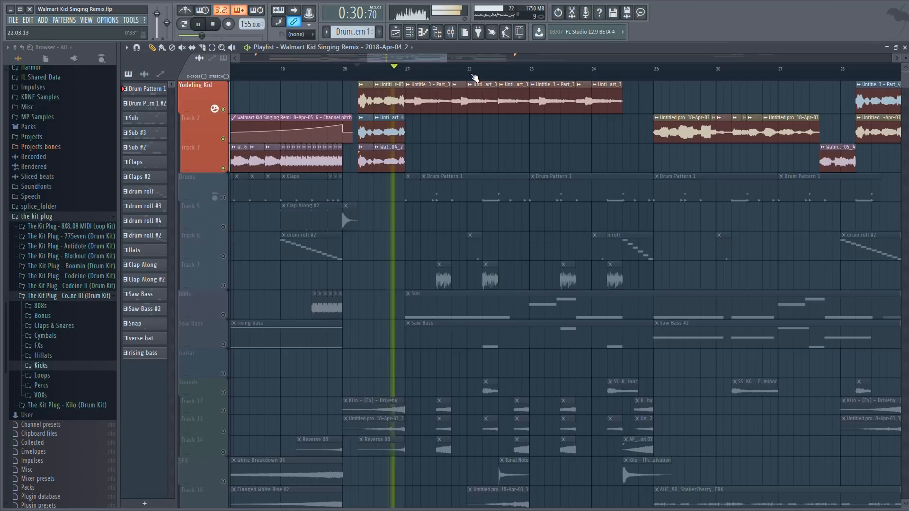
{"action": "scroll", "coordinate": [466, 61], "scroll_direction": "down", "scroll_amount": 3}
{"action": "left_click_drag", "start_coordinate": [453, 58], "coordinate": [483, 58]}
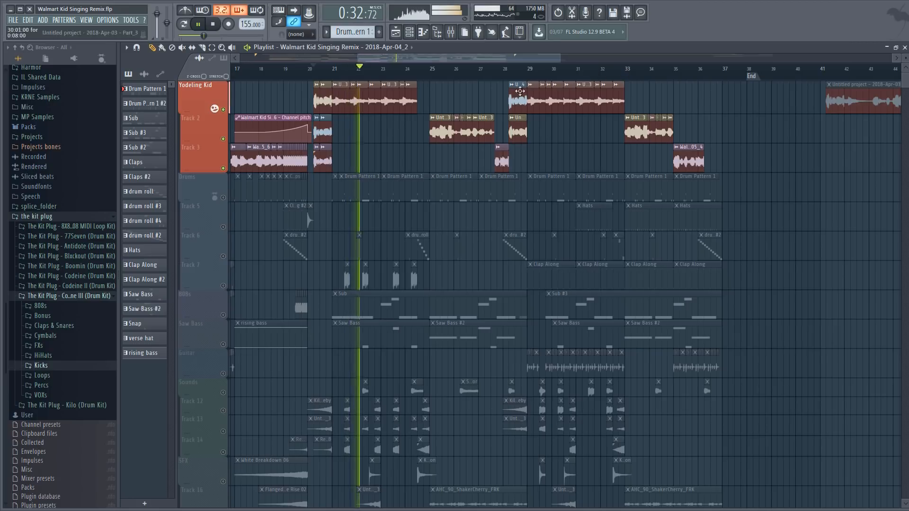
{"action": "key", "text": "space"}
Step: Unmute all playlist tracks and play the intro from bar 5
{"action": "scroll", "coordinate": [491, 71], "scroll_direction": "down", "scroll_amount": 2}
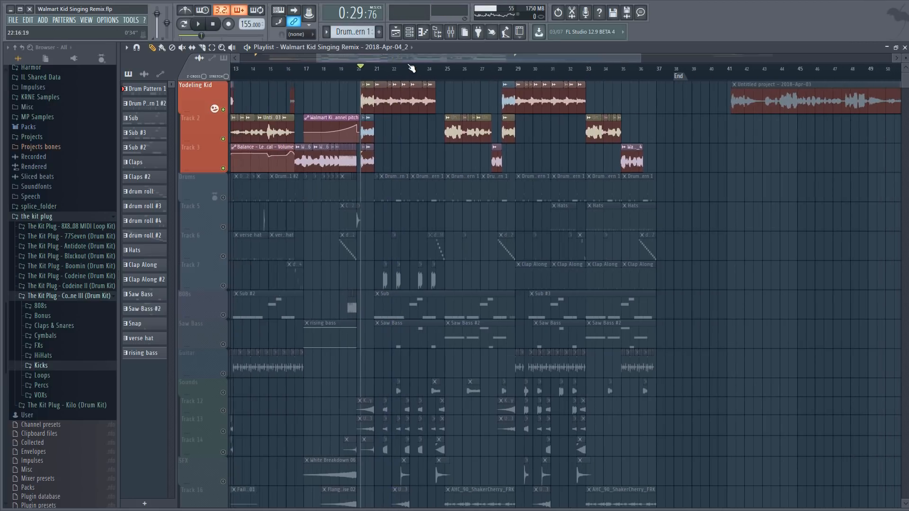
{"action": "scroll", "coordinate": [411, 69], "scroll_direction": "down", "scroll_amount": 2}
{"action": "left_click_drag", "start_coordinate": [369, 58], "coordinate": [337, 58]}
{"action": "left_click", "coordinate": [228, 173]}
{"action": "left_click", "coordinate": [229, 173]}
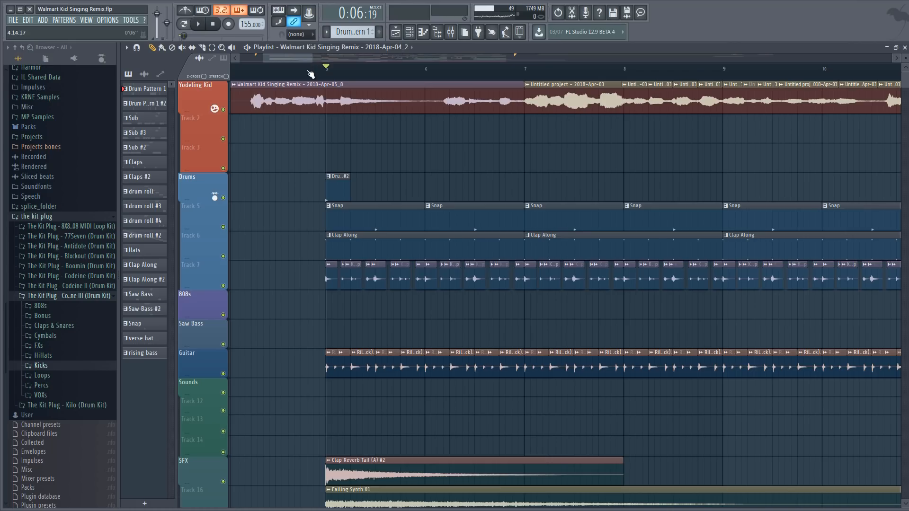
{"action": "key", "text": "space"}
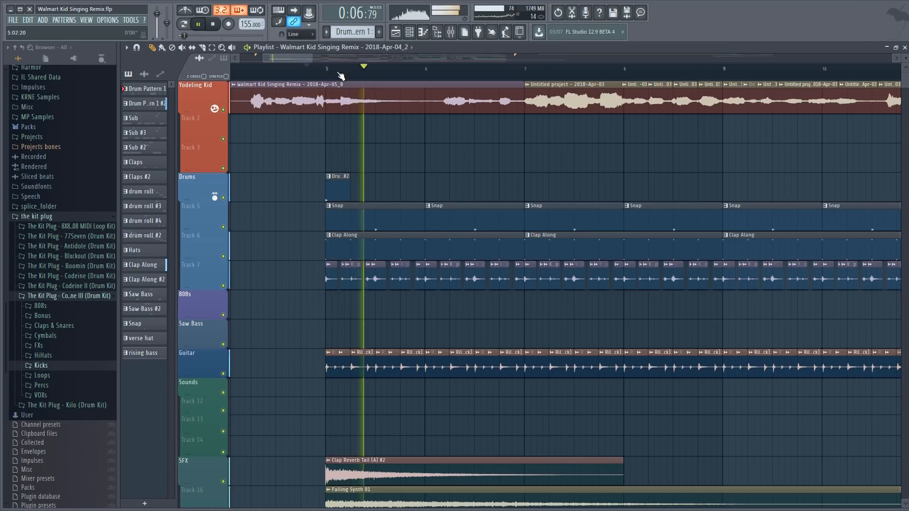
{"action": "scroll", "coordinate": [365, 69], "scroll_direction": "down", "scroll_amount": 2}
{"action": "scroll", "coordinate": [229, 314], "scroll_direction": "down", "scroll_amount": 1}
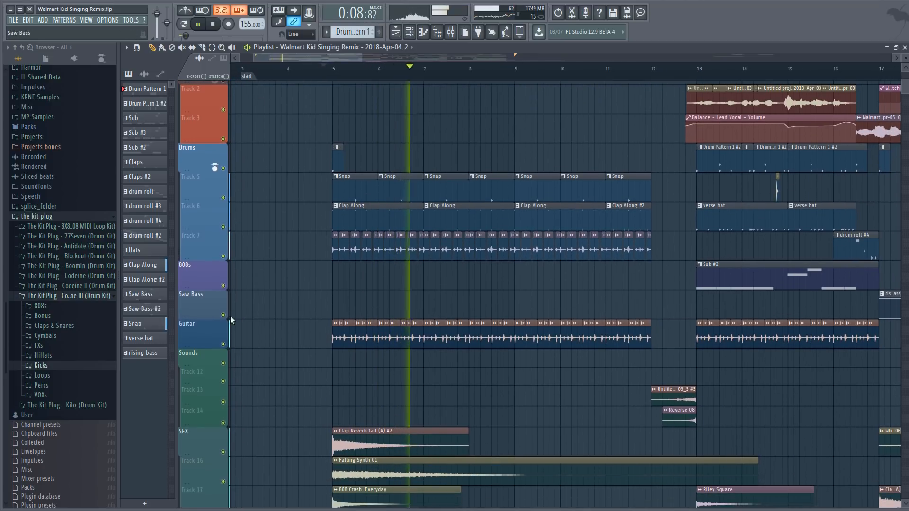
Step: Mute the Guitar track while the intro plays to hear its drums, and stop playback
{"action": "left_click", "coordinate": [223, 344]}
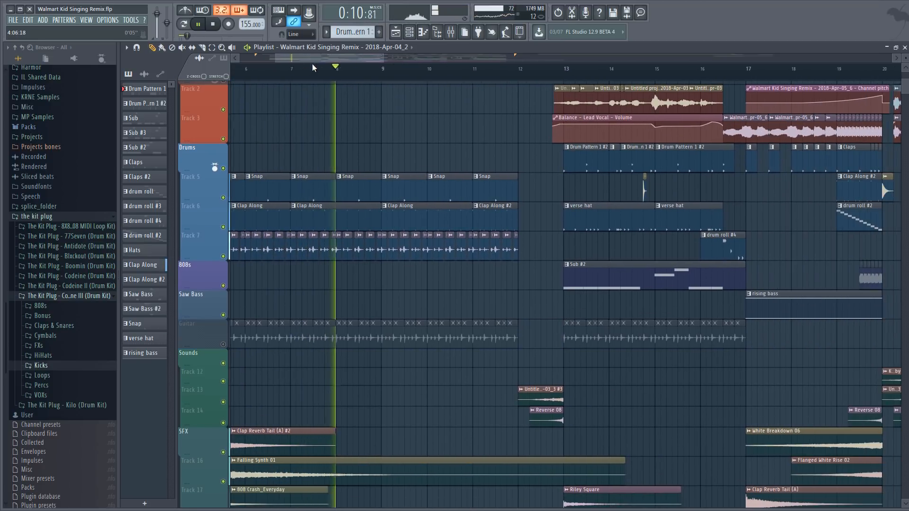
{"action": "scroll", "coordinate": [344, 76], "scroll_direction": "down", "scroll_amount": 3}
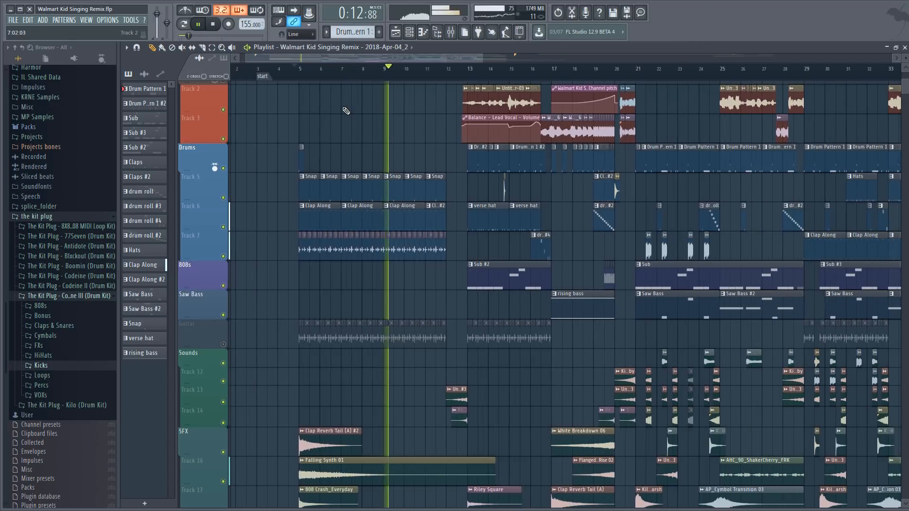
{"action": "key", "text": "space"}
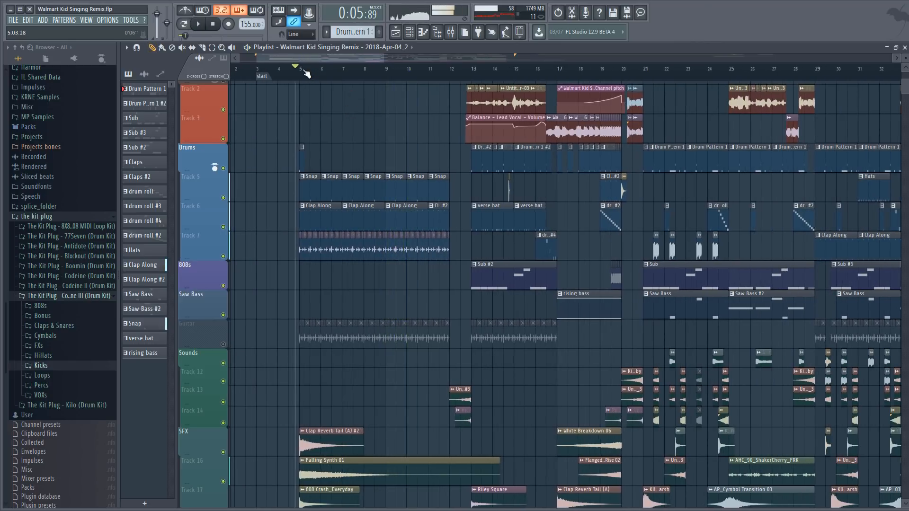
Step: Open the Snap pattern at bar 5 and examine its 808 Snare 02_Everyday and ct_snap_buttefly samples
{"action": "scroll", "coordinate": [289, 75], "scroll_direction": "up", "scroll_amount": 6}
{"action": "left_click", "coordinate": [290, 75]}
{"action": "double_click", "coordinate": [300, 189]}
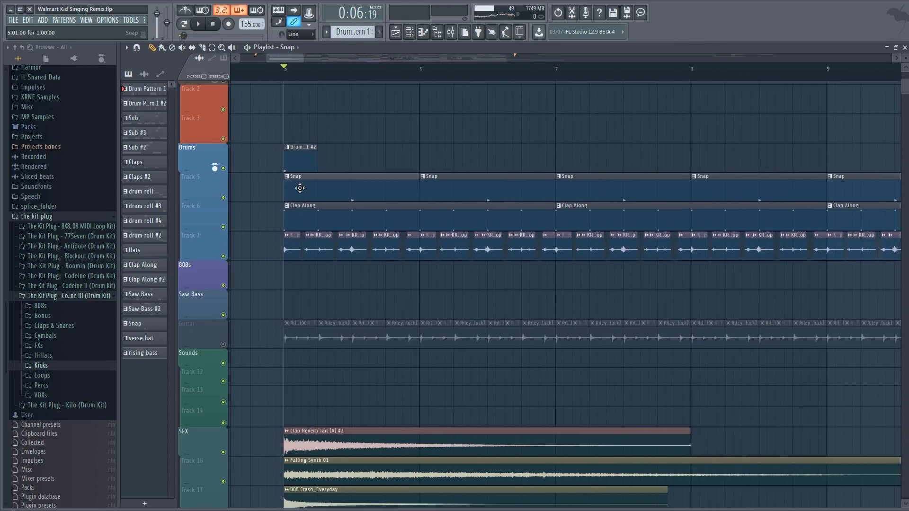
{"action": "left_click", "coordinate": [548, 118]}
{"action": "key", "text": "space"}
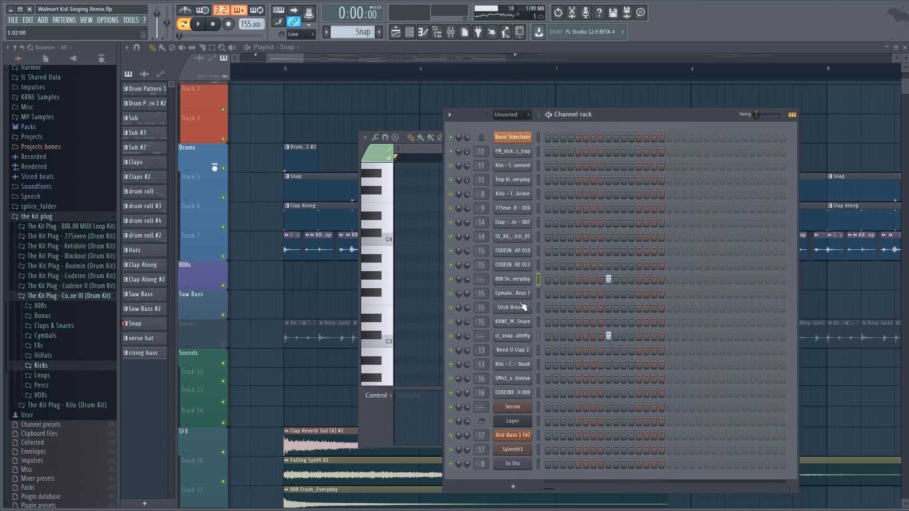
{"action": "left_click", "coordinate": [516, 283]}
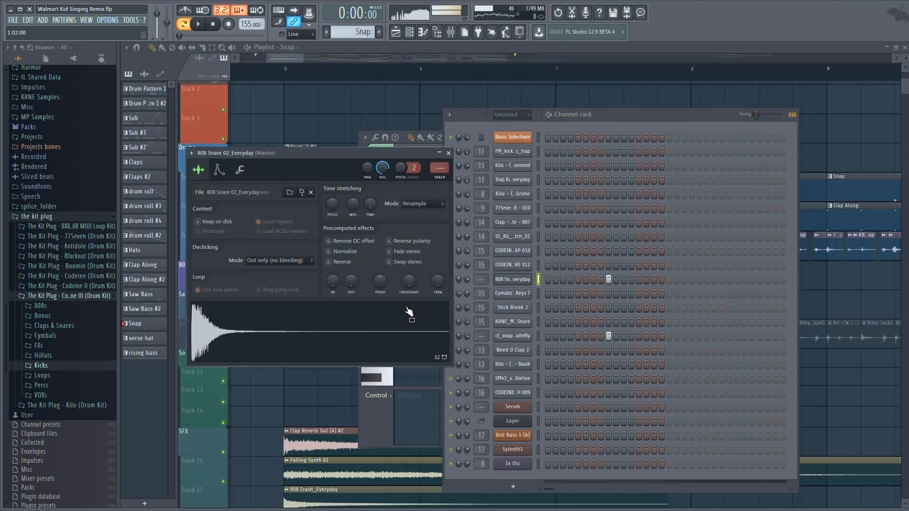
{"action": "left_click", "coordinate": [520, 336]}
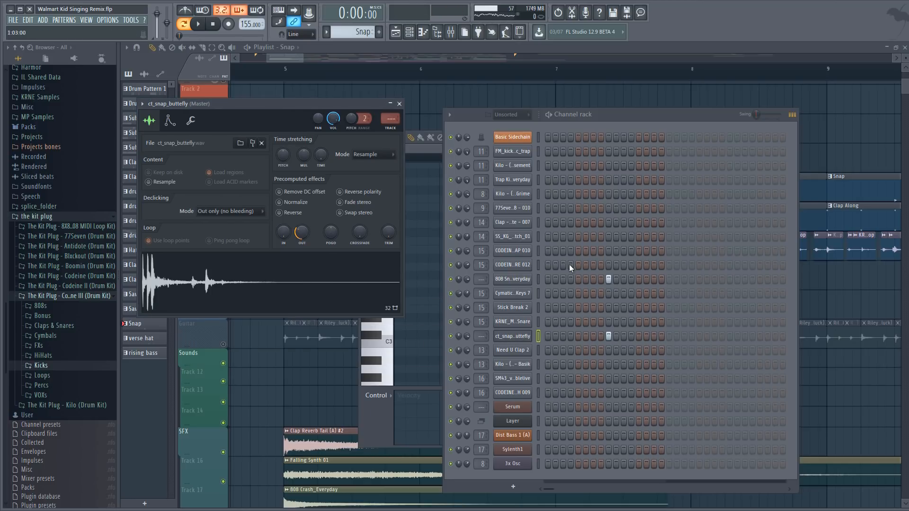
Step: Solo Track 6, play it from bar 5, and examine the Clap Along pattern's notes in the Channel rack
{"action": "left_click", "coordinate": [294, 72]}
{"action": "key", "text": "l"}
{"action": "right_click", "coordinate": [224, 228]}
{"action": "key", "text": "space"}
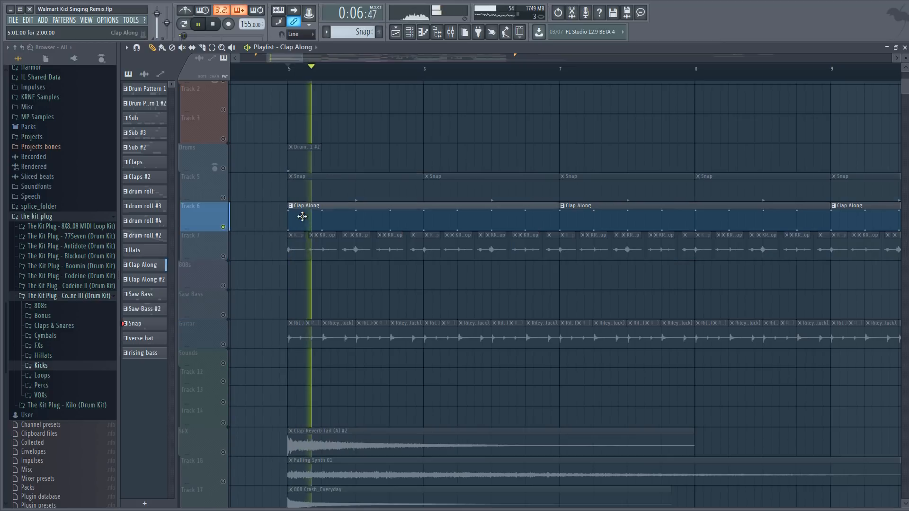
{"action": "double_click", "coordinate": [301, 216]}
{"action": "left_click", "coordinate": [659, 117]}
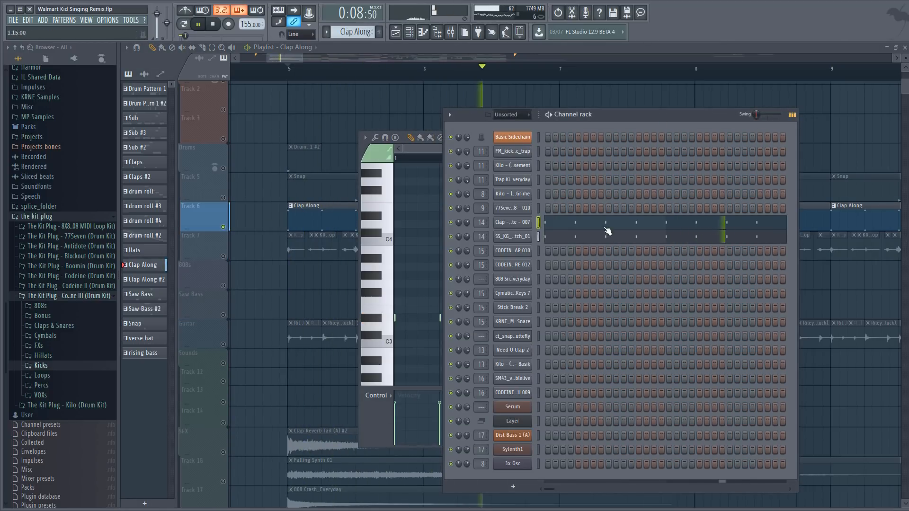
{"action": "key", "text": "space"}
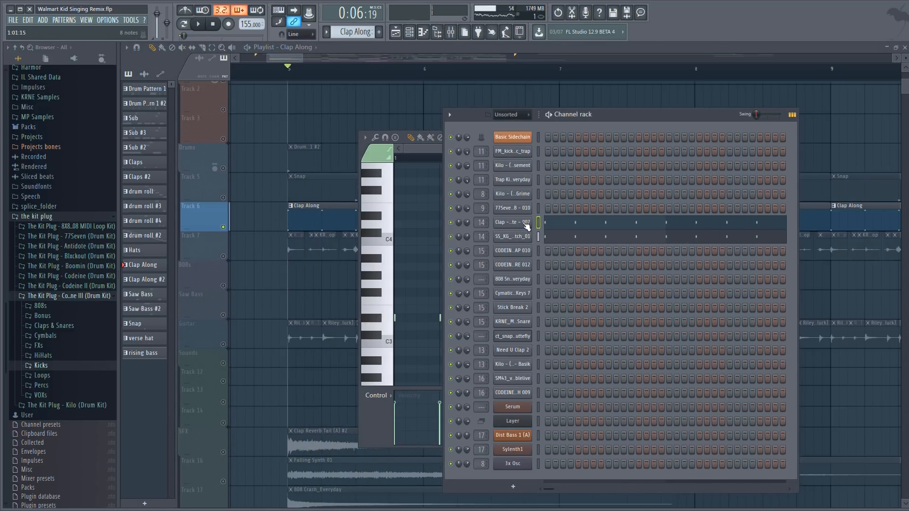
Step: Examine the Clap Along pattern's Clap - Antidote - 007 and SS_KG clap samples, and play the claps again
{"action": "left_click", "coordinate": [512, 224]}
{"action": "left_click", "coordinate": [312, 284]}
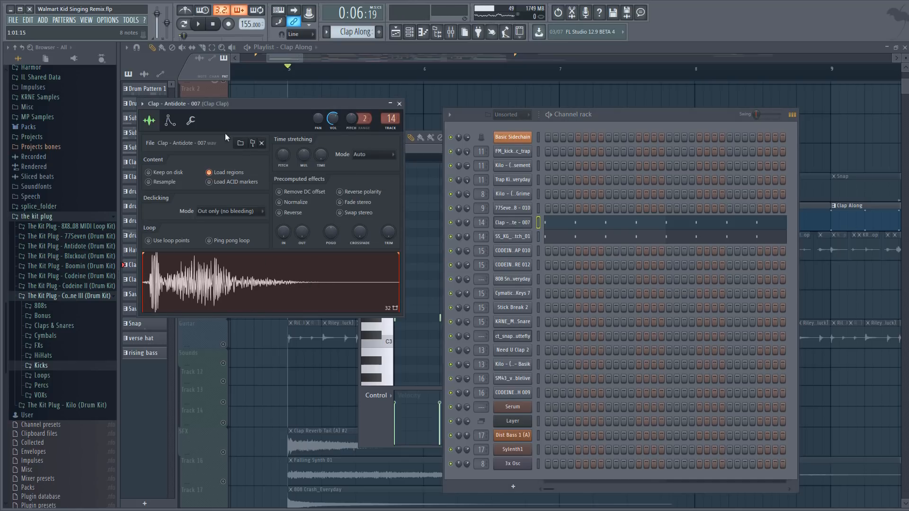
{"action": "left_click_drag", "start_coordinate": [230, 106], "coordinate": [245, 103]}
{"action": "left_click", "coordinate": [525, 237]}
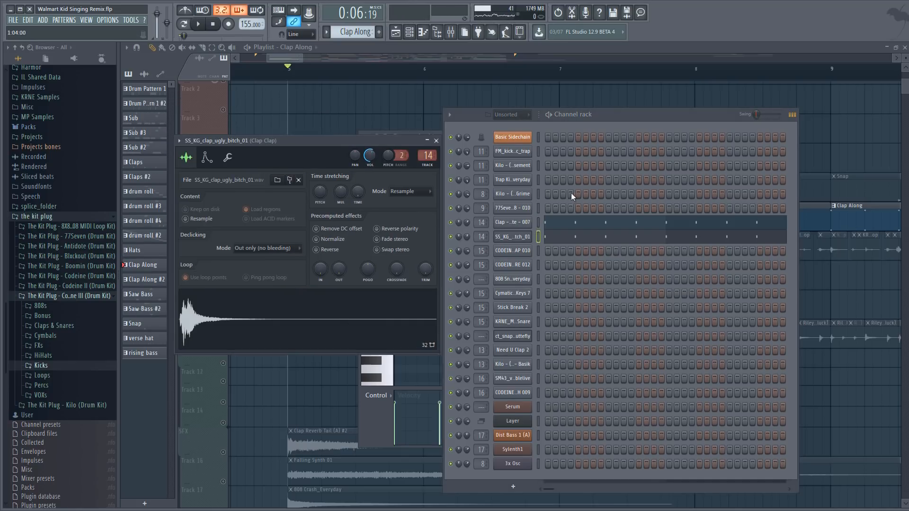
{"action": "left_click", "coordinate": [524, 226]}
{"action": "left_click", "coordinate": [519, 237]}
{"action": "key", "text": "space"}
{"action": "left_click_drag", "start_coordinate": [294, 58], "coordinate": [298, 59]}
{"action": "key", "text": "space"}
Step: Solo Track 7 and play its KRNE percussion loop from bar 5, then stop playback
{"action": "scroll", "coordinate": [304, 78], "scroll_direction": "down", "scroll_amount": 3}
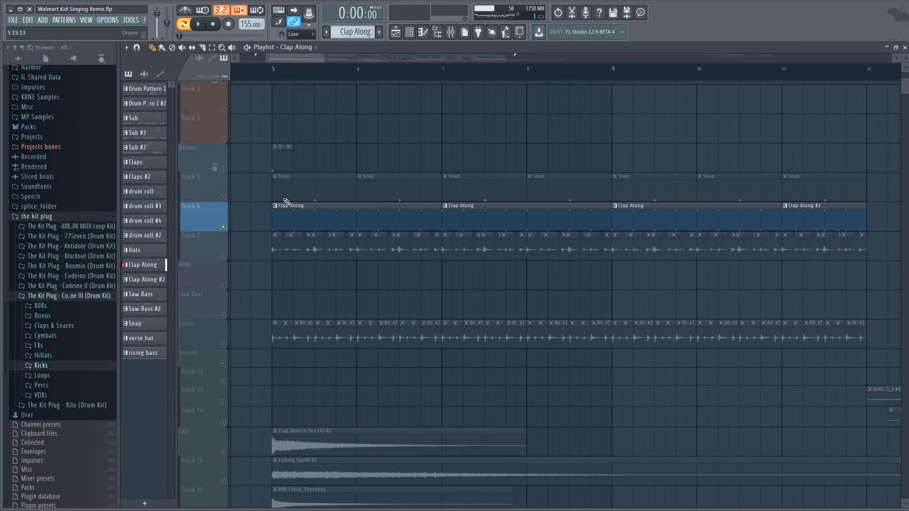
{"action": "left_click", "coordinate": [226, 257]}
{"action": "scroll", "coordinate": [276, 74], "scroll_direction": "up", "scroll_amount": 4}
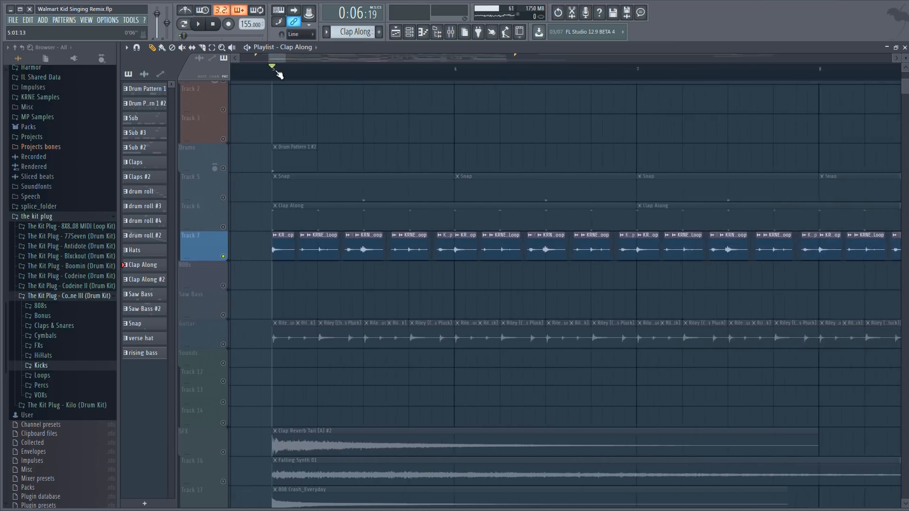
{"action": "key", "text": "space"}
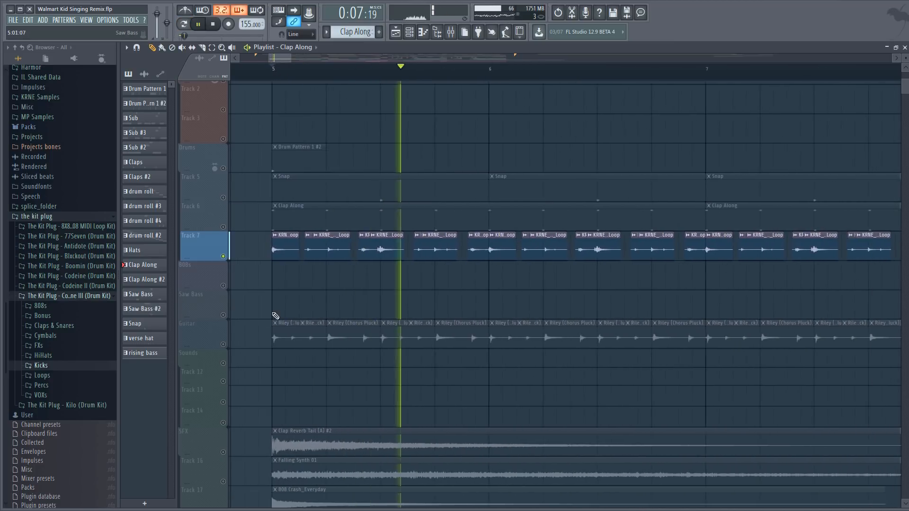
{"action": "key", "text": "space"}
{"action": "scroll", "coordinate": [227, 429], "scroll_direction": "down", "scroll_amount": 6}
{"action": "key", "text": "space"}
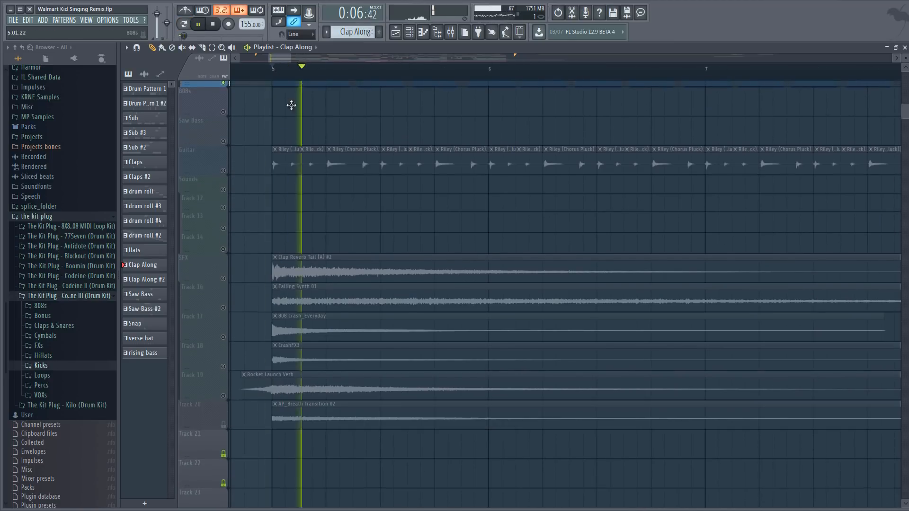
{"action": "scroll", "coordinate": [303, 90], "scroll_direction": "up", "scroll_amount": 4}
{"action": "scroll", "coordinate": [294, 71], "scroll_direction": "down", "scroll_amount": 1}
{"action": "left_click_drag", "start_coordinate": [280, 61], "coordinate": [288, 60]}
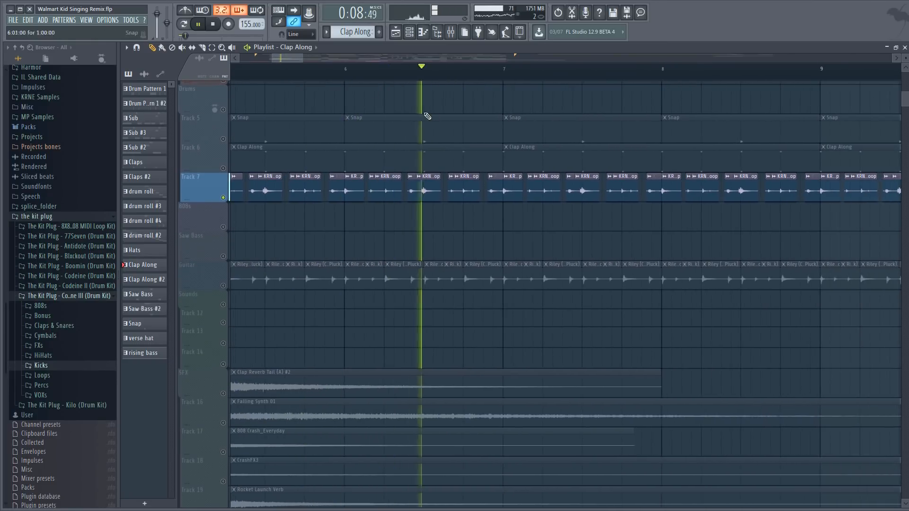
{"action": "scroll", "coordinate": [390, 74], "scroll_direction": "down", "scroll_amount": 3}
{"action": "key", "text": "space"}
Step: Enable Track 6 and Track 5 alongside Track 7 and play the percussion loop, claps and snaps together
{"action": "left_click", "coordinate": [369, 194]}
{"action": "left_click", "coordinate": [224, 168]}
{"action": "key", "text": "space"}
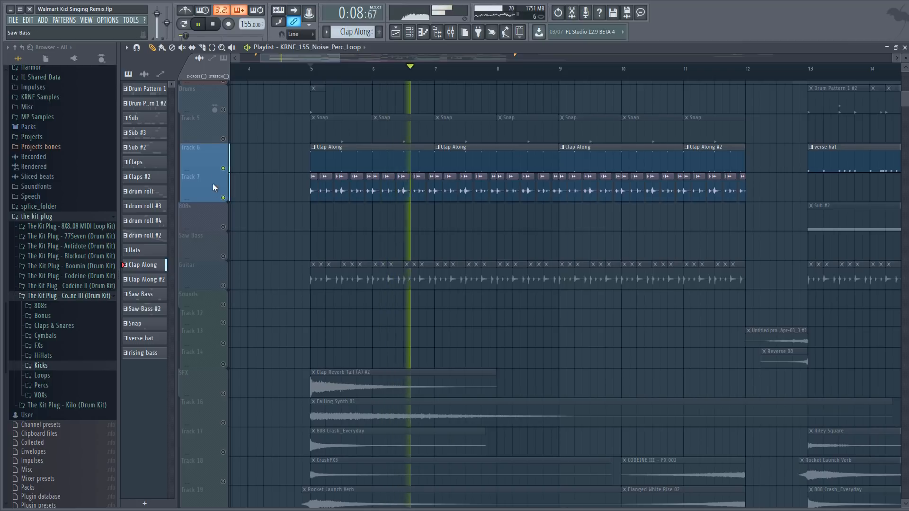
{"action": "left_click", "coordinate": [222, 138]}
{"action": "left_click_drag", "start_coordinate": [325, 59], "coordinate": [350, 59]}
{"action": "scroll", "coordinate": [506, 83], "scroll_direction": "up", "scroll_amount": 3}
{"action": "scroll", "coordinate": [510, 81], "scroll_direction": "up", "scroll_amount": 1}
{"action": "key", "text": "space"}
Step: Unsolo all tracks and play from just before bar 13, muting Track 2, Yodeling Kid and Guitar
{"action": "left_click", "coordinate": [601, 79]}
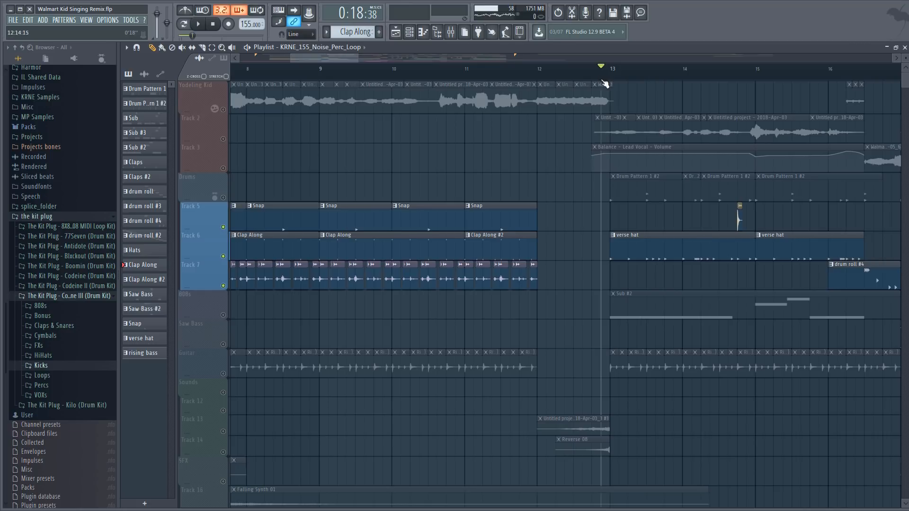
{"action": "right_click", "coordinate": [223, 257]}
{"action": "left_click_drag", "start_coordinate": [328, 58], "coordinate": [356, 59]}
{"action": "key", "text": "space"}
{"action": "left_click_drag", "start_coordinate": [202, 133], "coordinate": [190, 133]}
{"action": "left_click", "coordinate": [223, 139]}
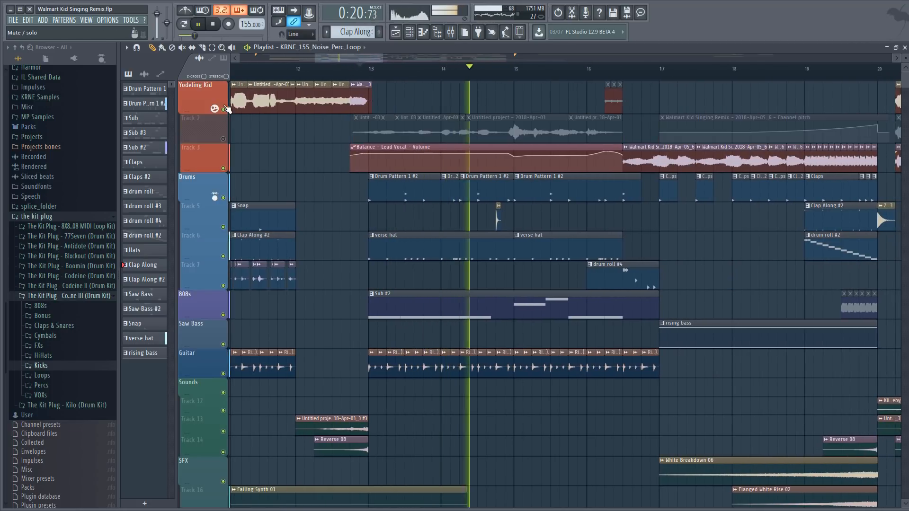
{"action": "left_click", "coordinate": [223, 110]}
{"action": "left_click_drag", "start_coordinate": [348, 58], "coordinate": [349, 59]}
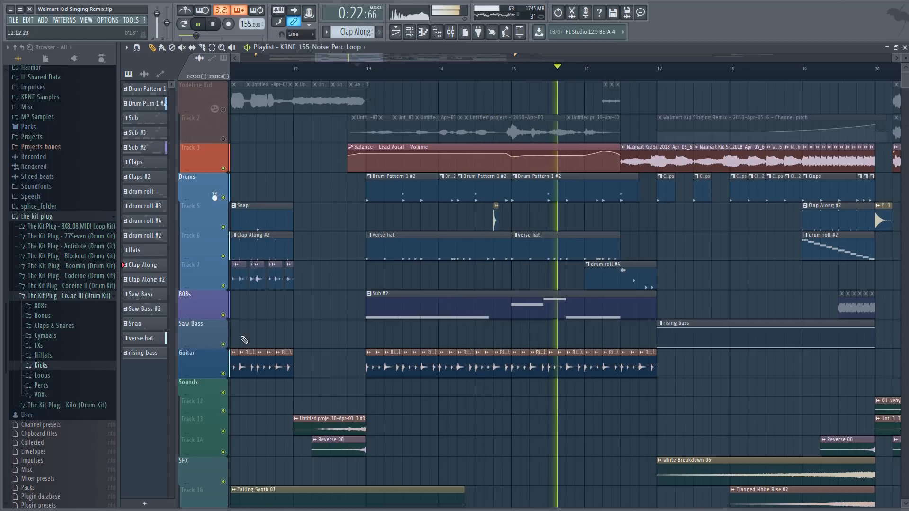
{"action": "left_click", "coordinate": [223, 374]}
{"action": "key", "text": "space"}
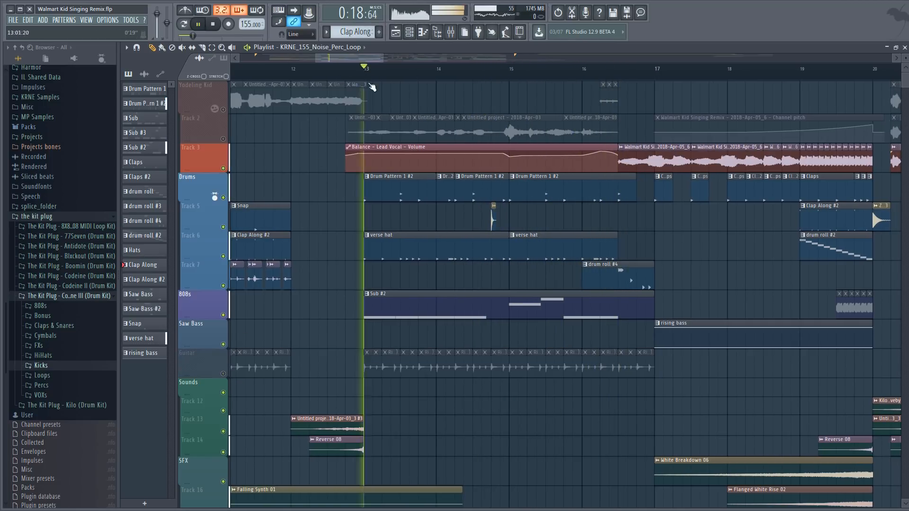
Step: Solo the Drums track, open Drum Pattern 1 #2 and play it in pattern mode to examine its Channel rack steps
{"action": "right_click", "coordinate": [224, 197]}
{"action": "double_click", "coordinate": [414, 189]}
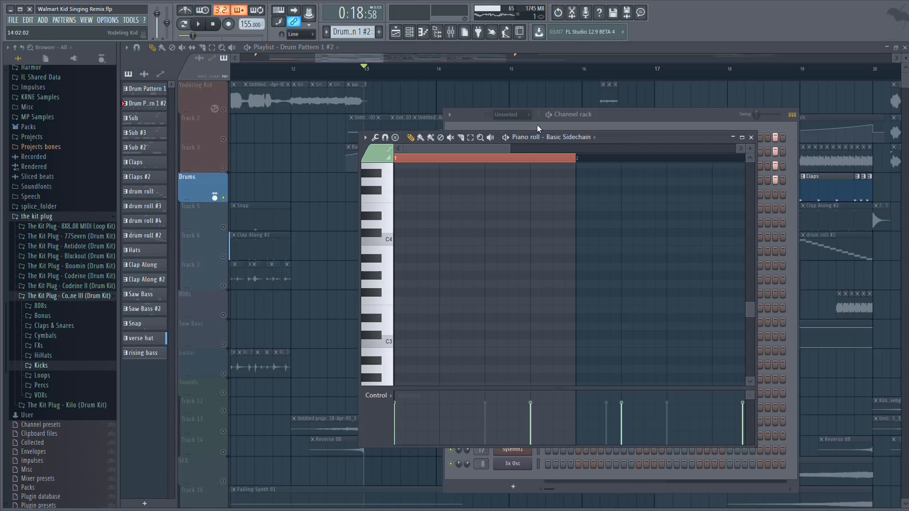
{"action": "left_click", "coordinate": [546, 118]}
{"action": "key", "text": "l"}
{"action": "key", "text": "space"}
{"action": "left_click_drag", "start_coordinate": [614, 115], "coordinate": [472, 102]}
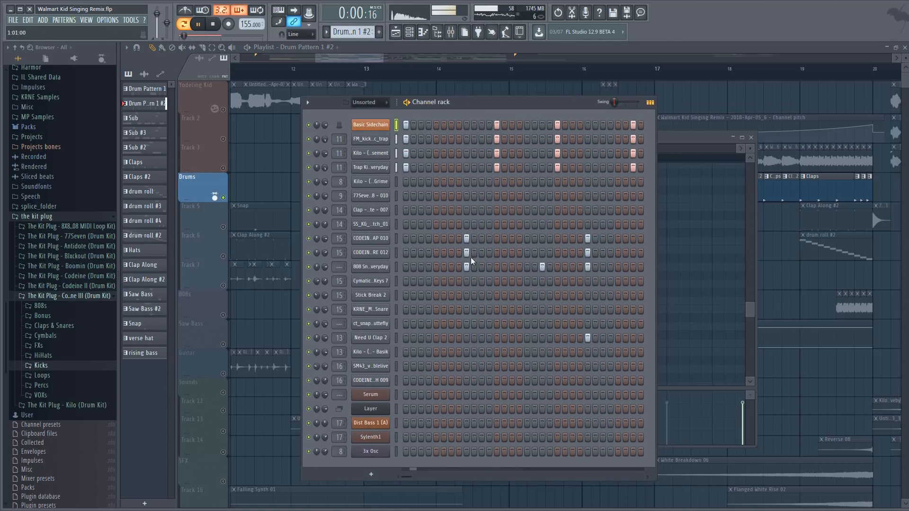
{"action": "left_click_drag", "start_coordinate": [492, 104], "coordinate": [519, 103]}
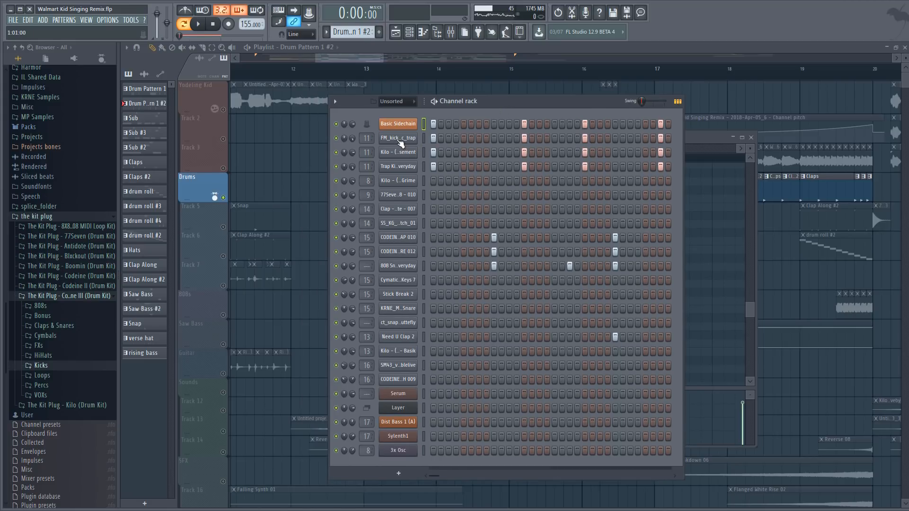
Step: Open the FM_kick_classic_trap kick and try its Pogo setting at 0% and -75%
{"action": "left_click", "coordinate": [400, 139]}
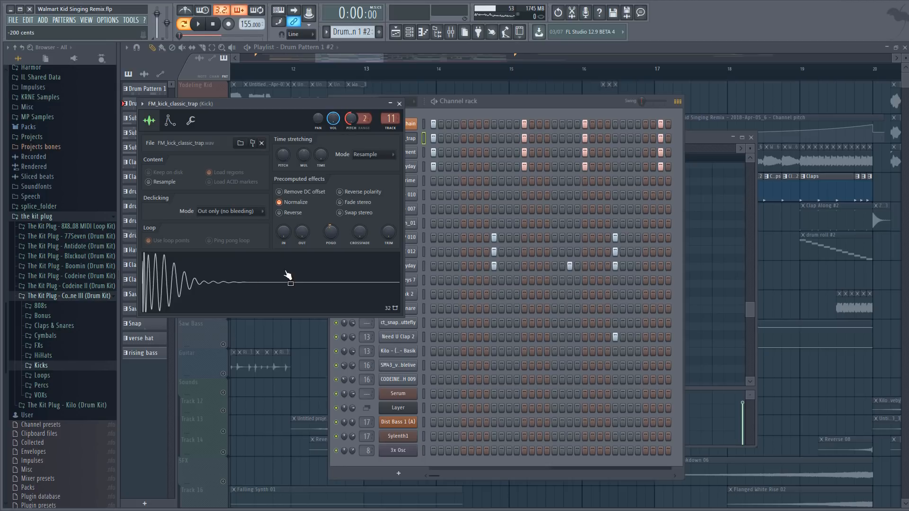
{"action": "left_click_drag", "start_coordinate": [332, 234], "coordinate": [332, 239]}
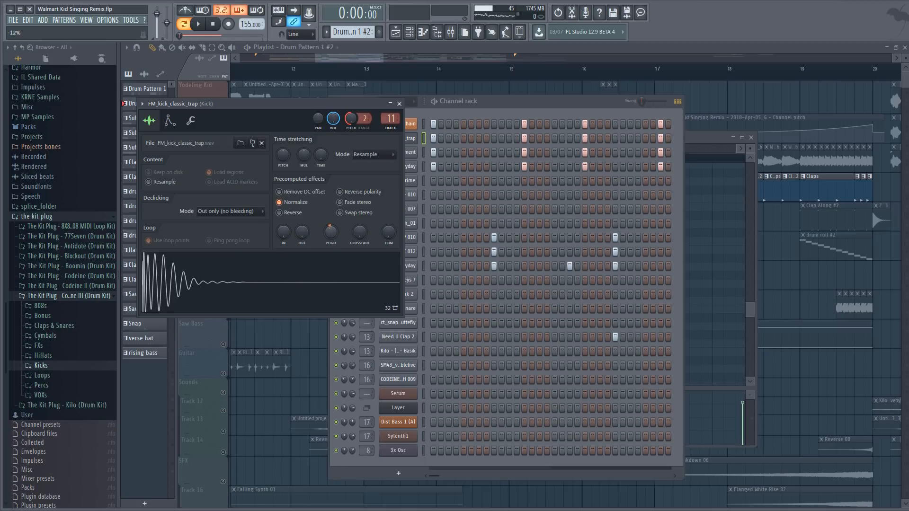
{"action": "left_click", "coordinate": [326, 235], "text": "alt"}
{"action": "left_click", "coordinate": [315, 306]}
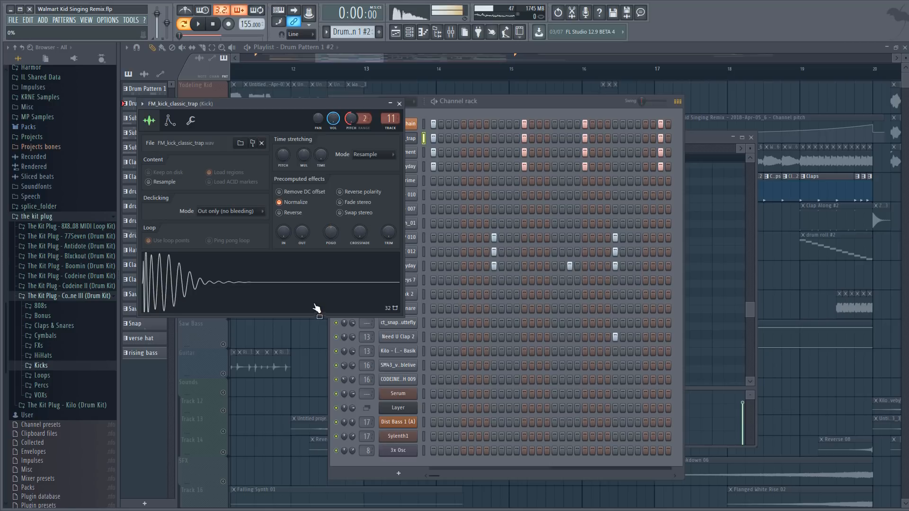
{"action": "left_click_drag", "start_coordinate": [332, 234], "coordinate": [336, 276]}
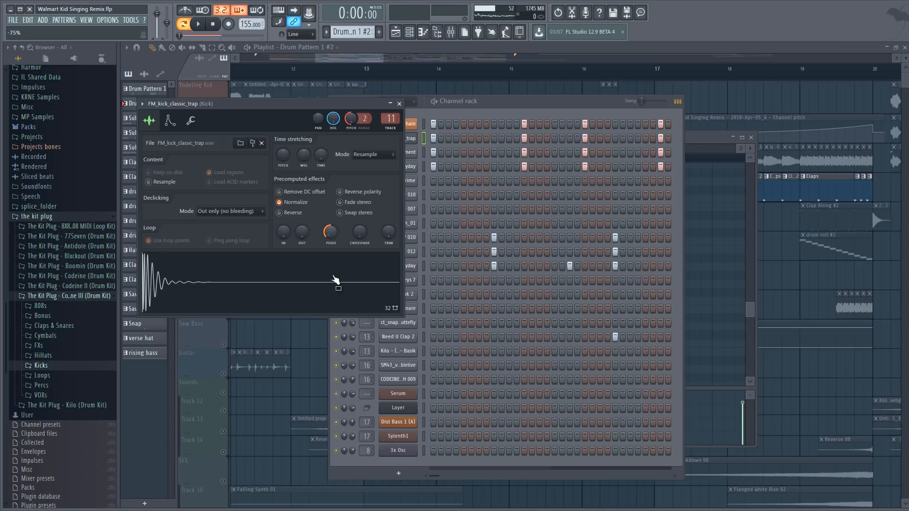
{"action": "left_click_drag", "start_coordinate": [330, 243], "coordinate": [328, 233]}
Step: Examine the Kilo - (Kick) - Basement sample and collapse the expanded Codeine III kit folder in the browser
{"action": "left_click", "coordinate": [409, 152]}
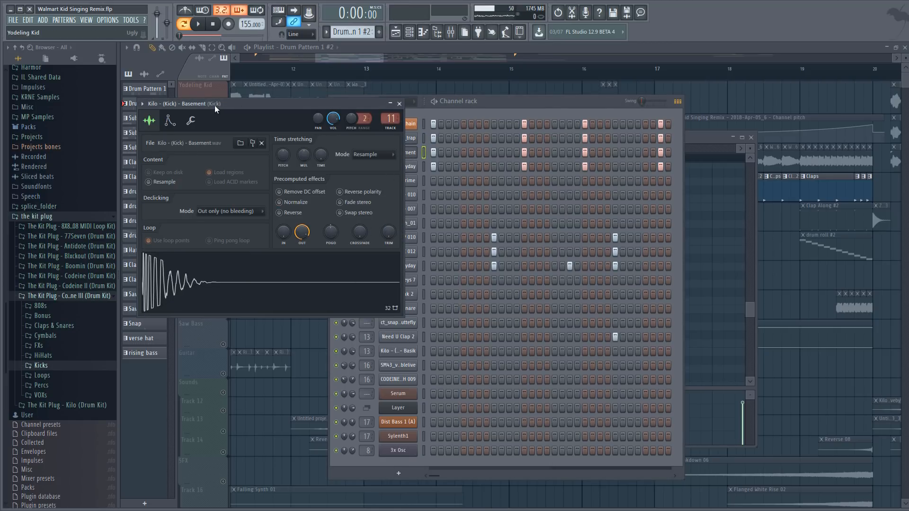
{"action": "left_click_drag", "start_coordinate": [215, 109], "coordinate": [246, 111]}
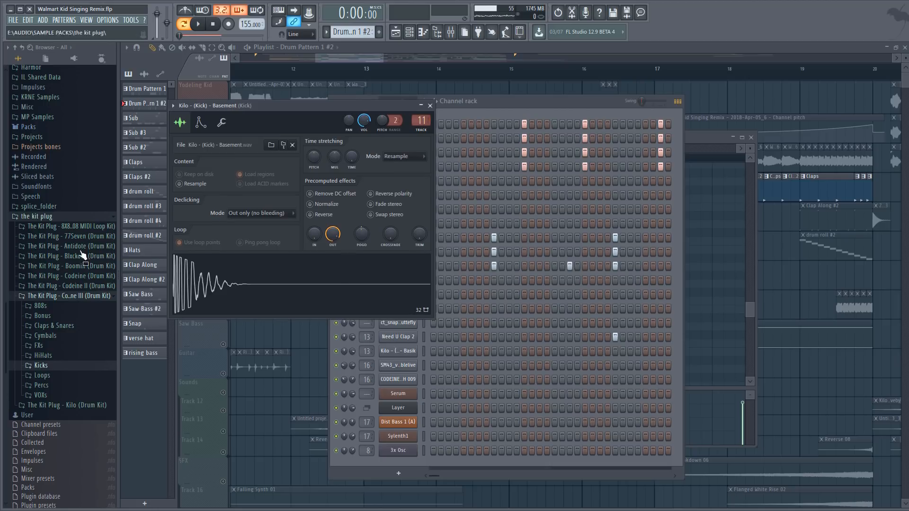
{"action": "left_click", "coordinate": [63, 294]}
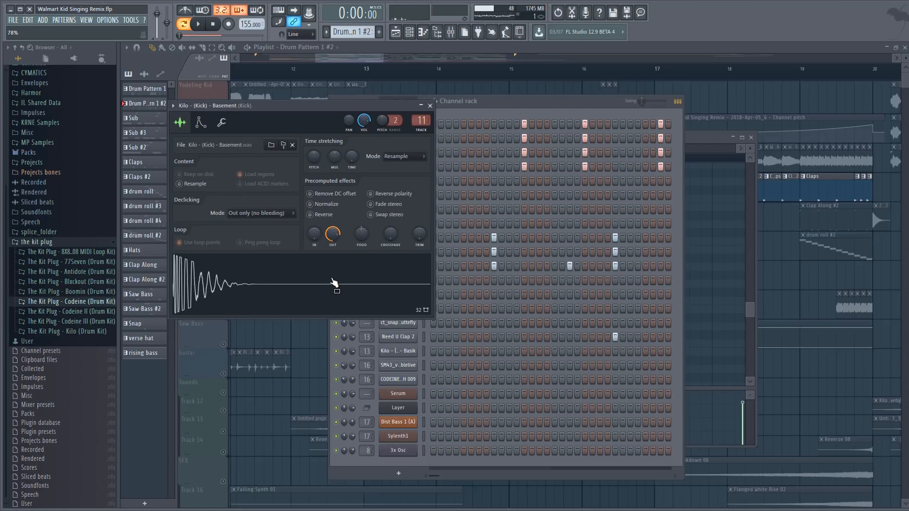
{"action": "left_click", "coordinate": [523, 98]}
Step: Examine the Trap Kick_Everyday sample's volume envelope and filter, keeping the HP filter type
{"action": "left_click", "coordinate": [409, 168]}
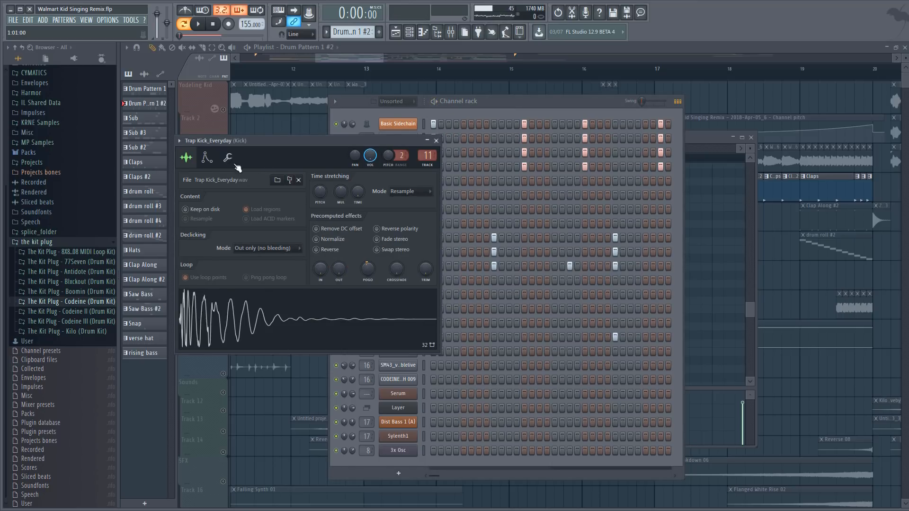
{"action": "left_click", "coordinate": [206, 158]}
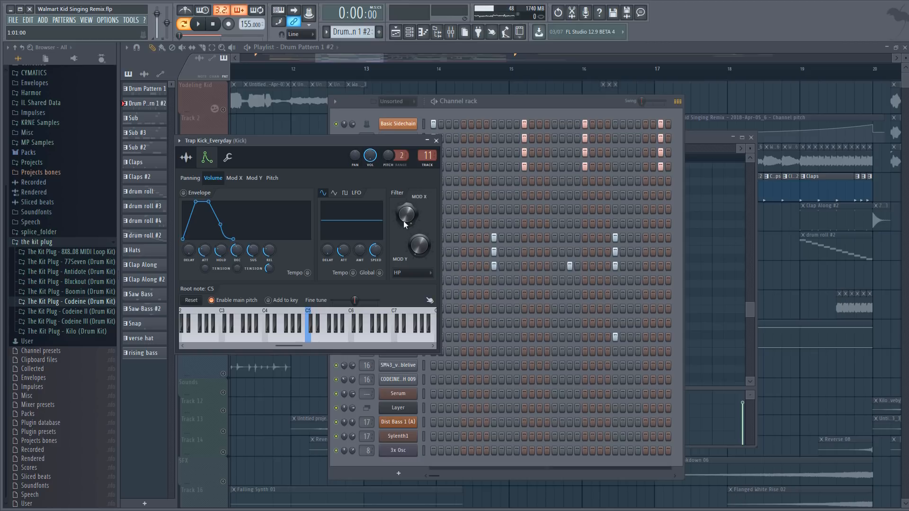
{"action": "left_click", "coordinate": [410, 273]}
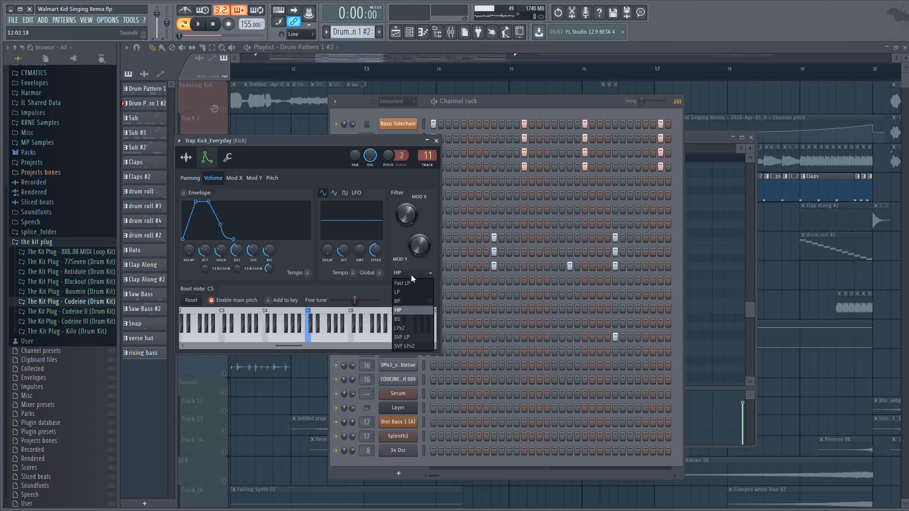
{"action": "left_click", "coordinate": [404, 307]}
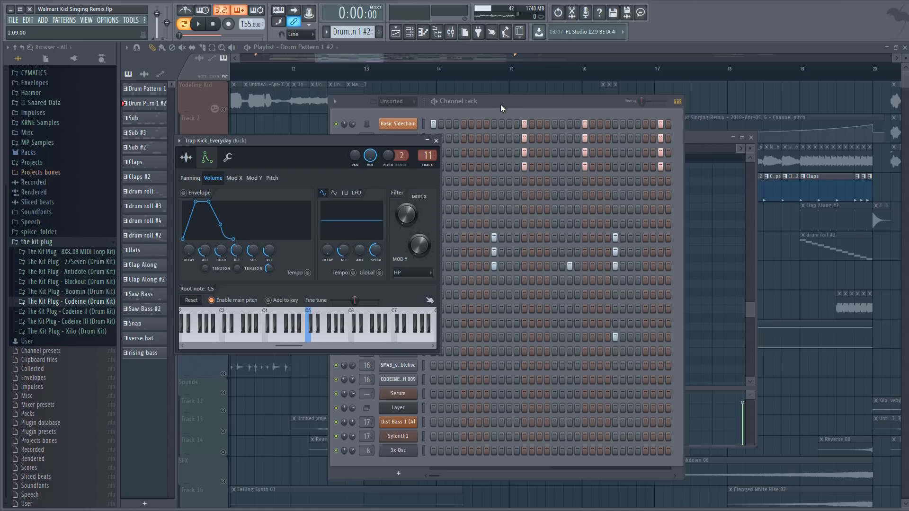
{"action": "left_click", "coordinate": [444, 104]}
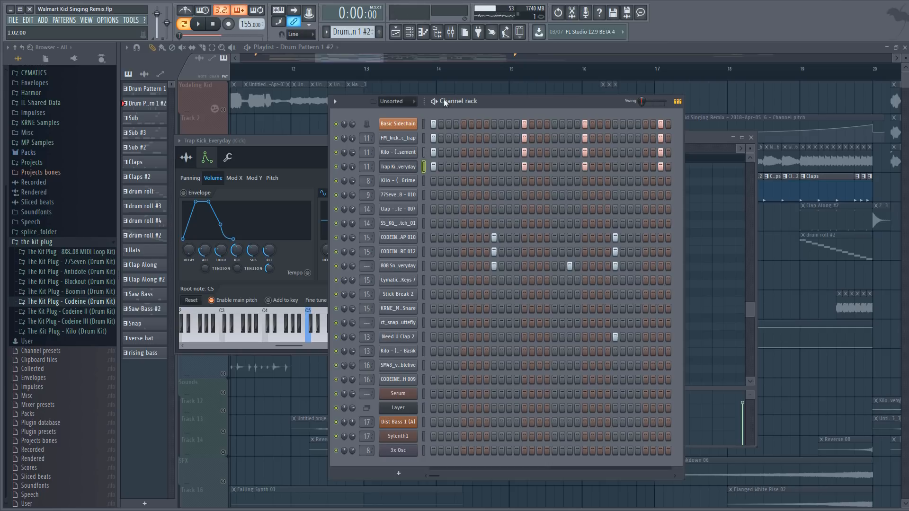
Step: Open the mixer and compare the effects on the Kick Disto and Kick tracks
{"action": "left_click", "coordinate": [449, 32]}
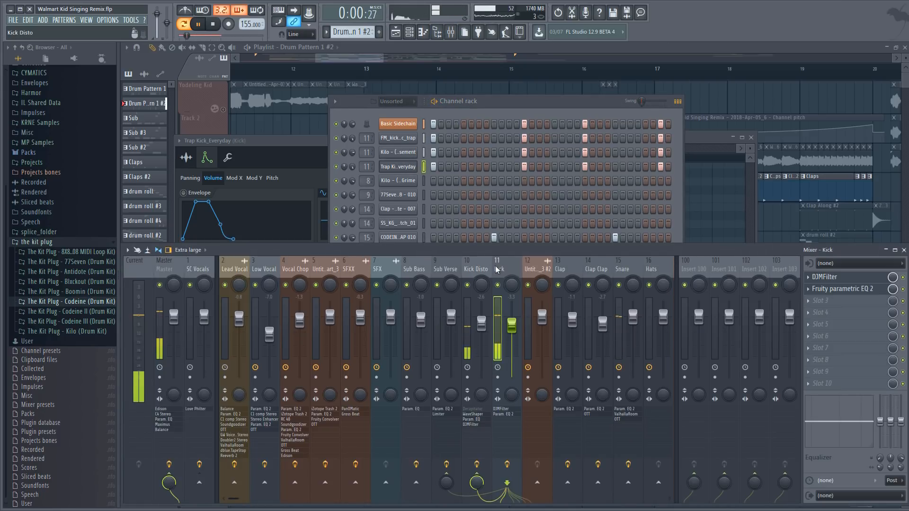
{"action": "left_click", "coordinate": [453, 268]}
{"action": "left_click", "coordinate": [479, 268]}
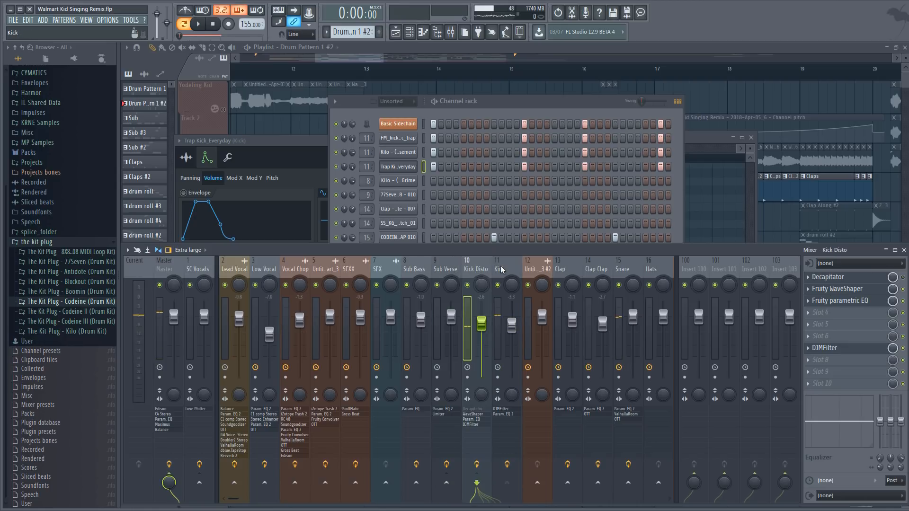
{"action": "left_click", "coordinate": [501, 267]}
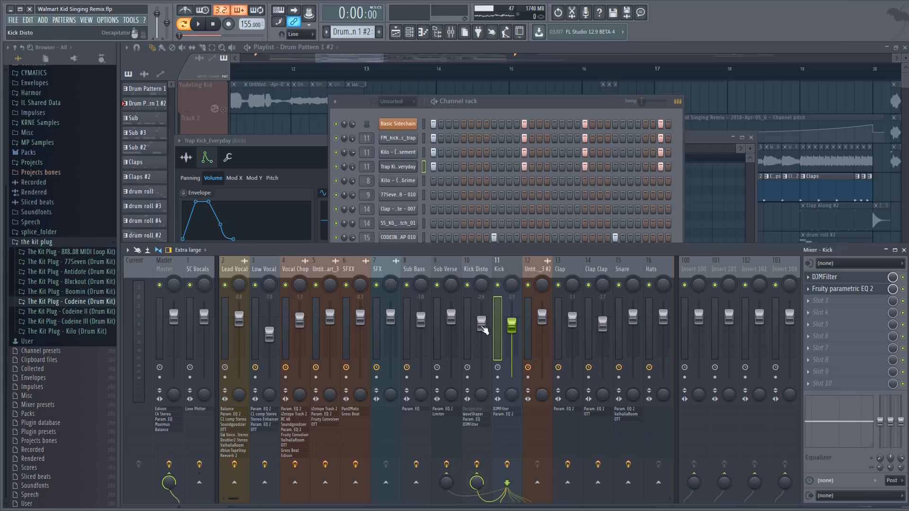
Step: Play the drum pattern with the Kick Disto mixer track muted, and again with it unmuted
{"action": "key", "text": "space"}
{"action": "left_click", "coordinate": [477, 464]}
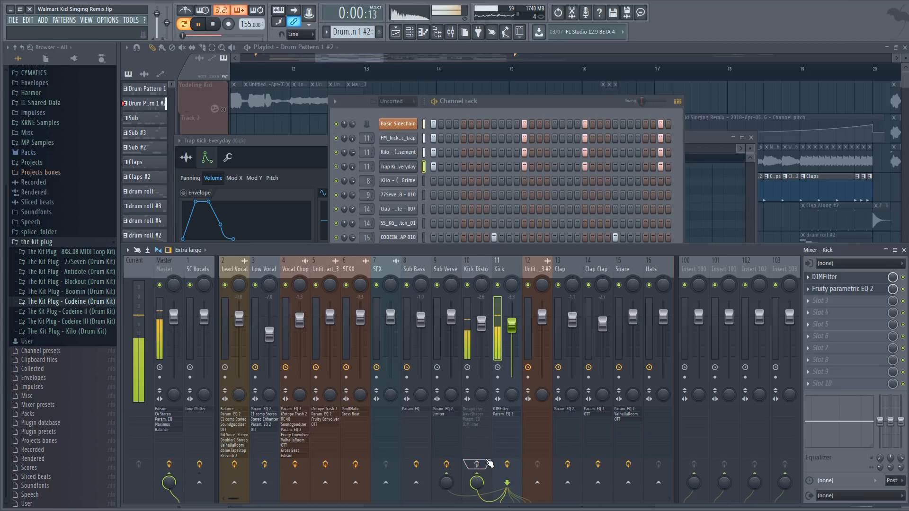
{"action": "key", "text": "space"}
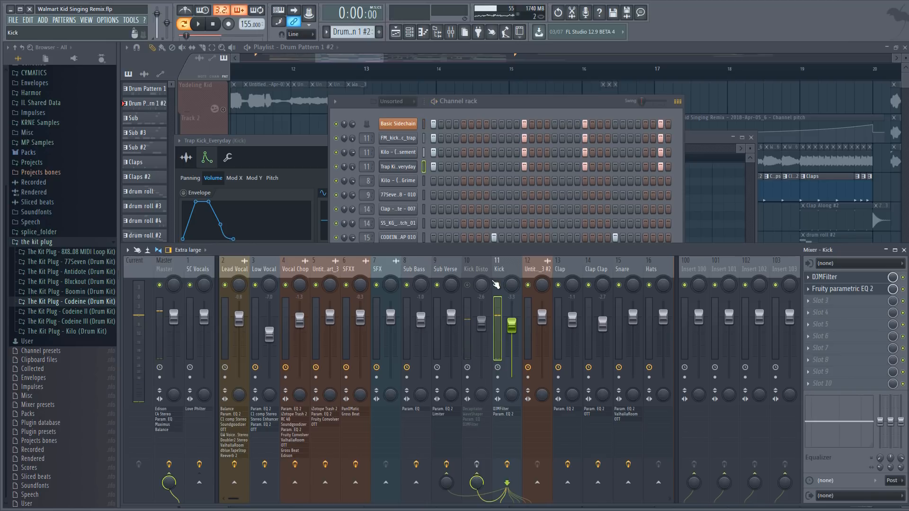
{"action": "key", "text": "space"}
{"action": "left_click", "coordinate": [476, 465]}
{"action": "key", "text": "space"}
{"action": "key", "text": "space"}
Step: Open the Kick mixer track's DJMFilter and Fruity parametric EQ 2, and play the kicks
{"action": "left_click", "coordinate": [482, 269]}
{"action": "left_click", "coordinate": [504, 272]}
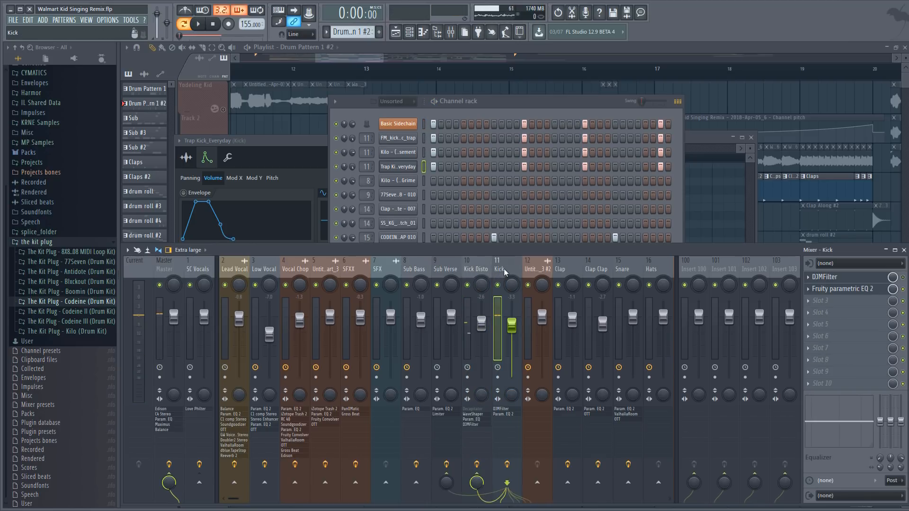
{"action": "left_click", "coordinate": [823, 276]}
{"action": "left_click", "coordinate": [842, 289]}
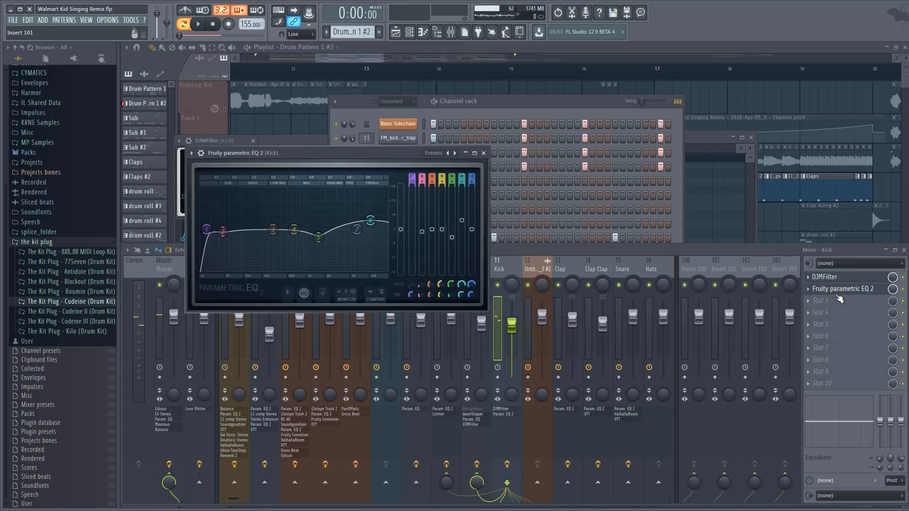
{"action": "key", "text": "space"}
{"action": "key", "text": "space"}
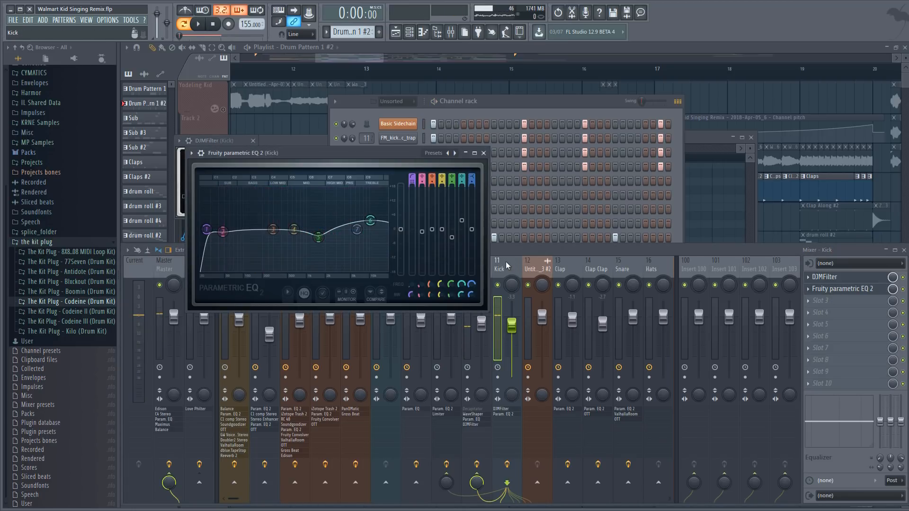
Step: Examine the Fruity WaveShaper and Fruity parametric EQ on the Kick Disto mixer track
{"action": "left_click", "coordinate": [475, 268]}
{"action": "left_click", "coordinate": [843, 283]}
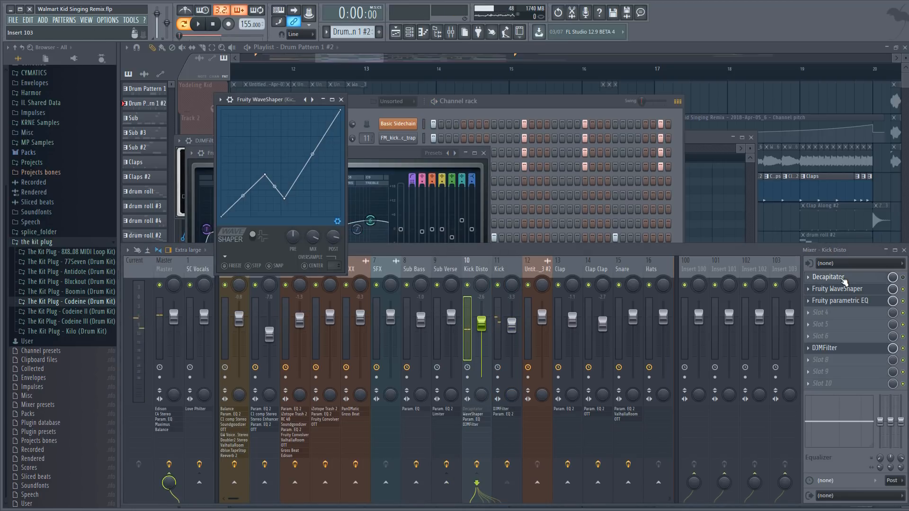
{"action": "left_click", "coordinate": [862, 297]}
{"action": "left_click", "coordinate": [865, 288]}
{"action": "left_click", "coordinate": [864, 287]}
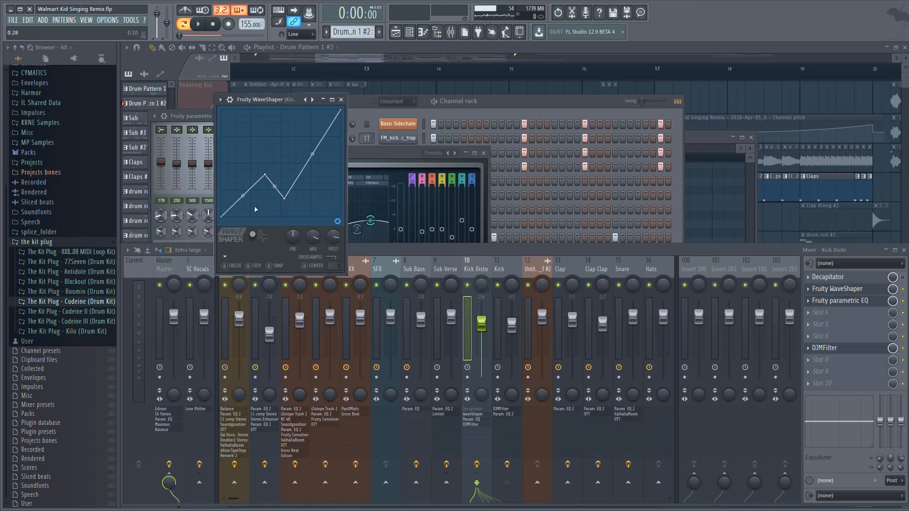
Step: Play the kicks briefly and open the DJMFilter and Fruity parametric EQ on the Kick Disto mixer track
{"action": "key", "text": "space"}
{"action": "key", "text": "space"}
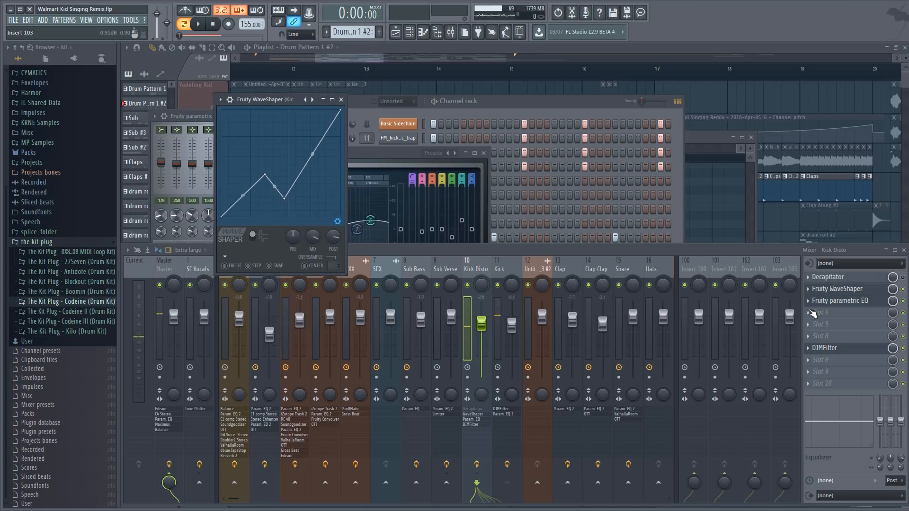
{"action": "left_click", "coordinate": [824, 348]}
{"action": "left_click", "coordinate": [839, 301]}
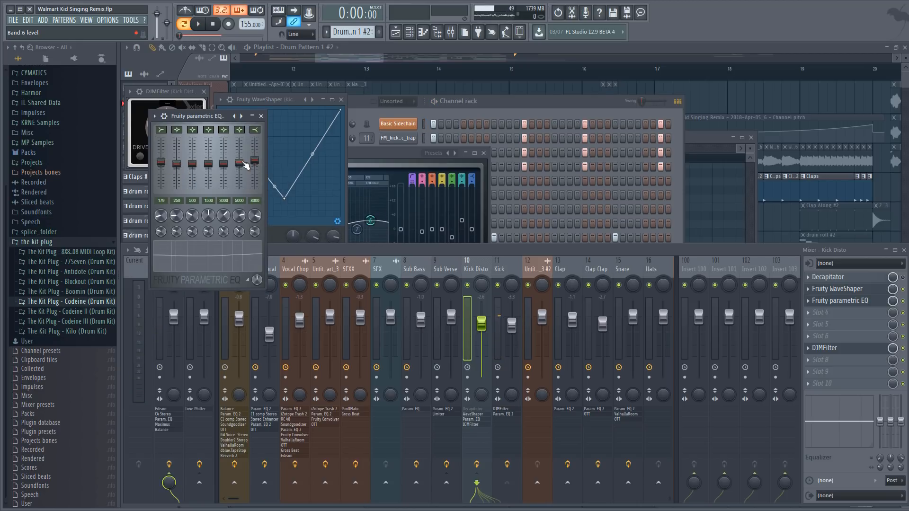
{"action": "left_click", "coordinate": [474, 274]}
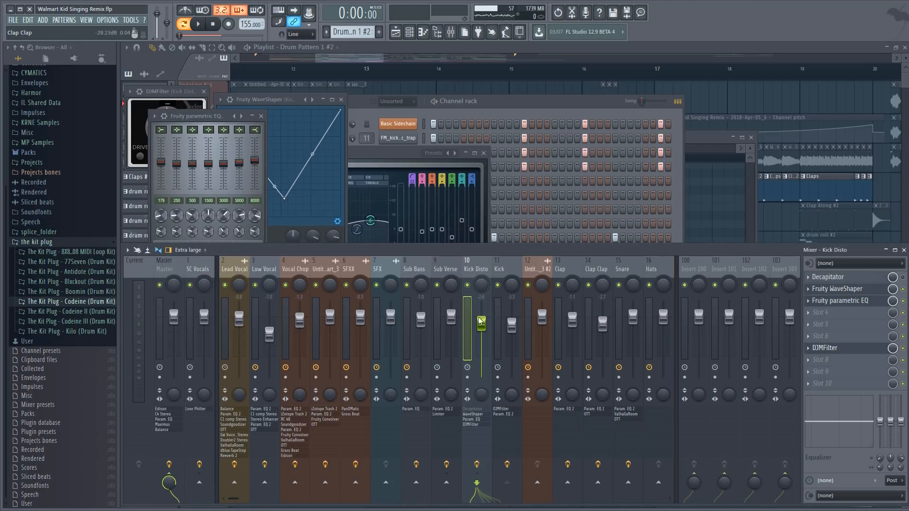
Step: Select the Kick mixer track and play the drum pattern with the channel rack in view
{"action": "left_click", "coordinate": [502, 270]}
{"action": "left_click", "coordinate": [507, 105]}
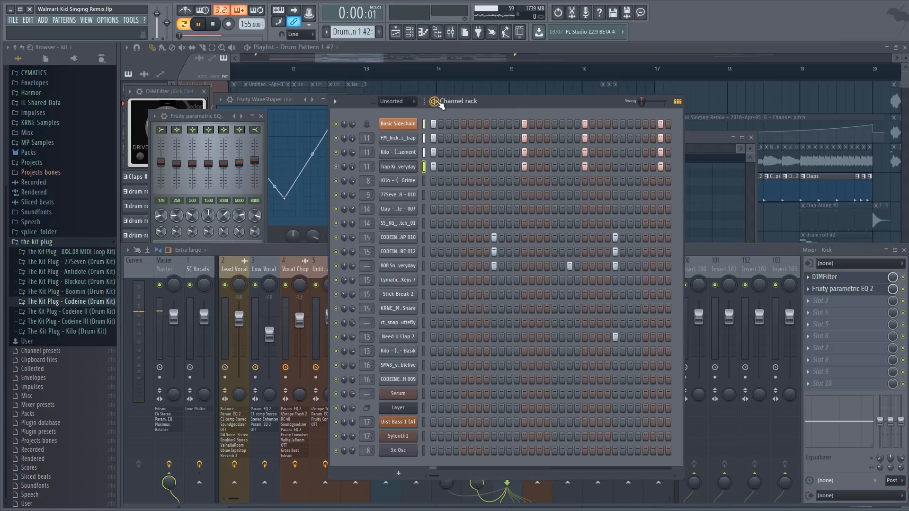
{"action": "key", "text": "space"}
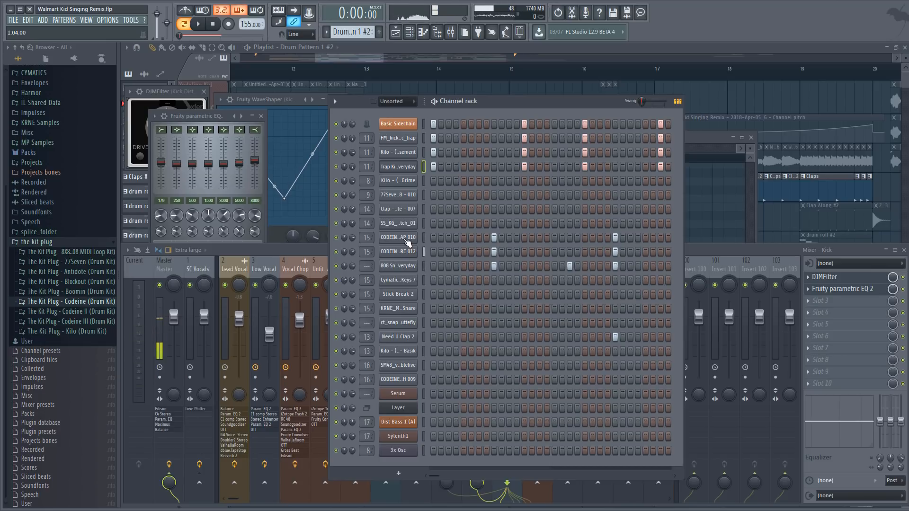
Step: Inspect the CODEINE III - CLAP 010 and SNARE 012 samples, and expand The Kit Plug - Codeine (Drum Kit) folder in the browser
{"action": "left_click", "coordinate": [406, 238]}
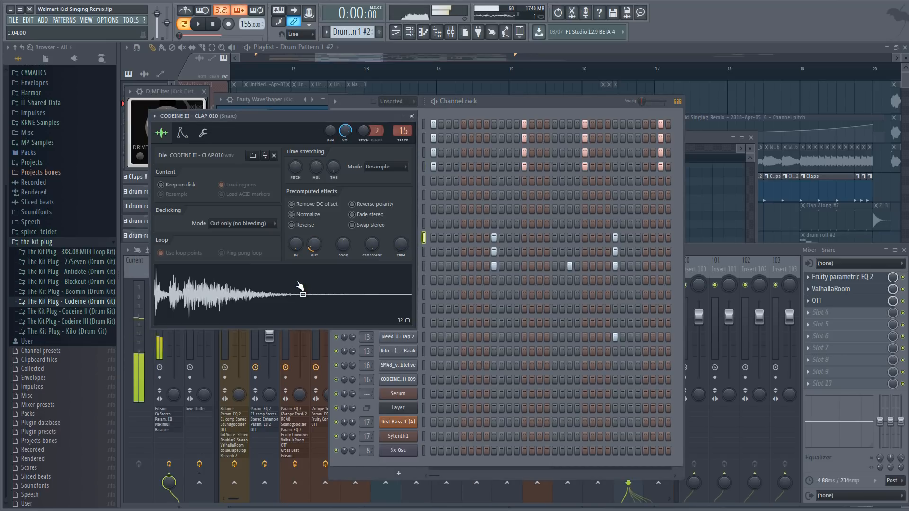
{"action": "left_click", "coordinate": [78, 303]}
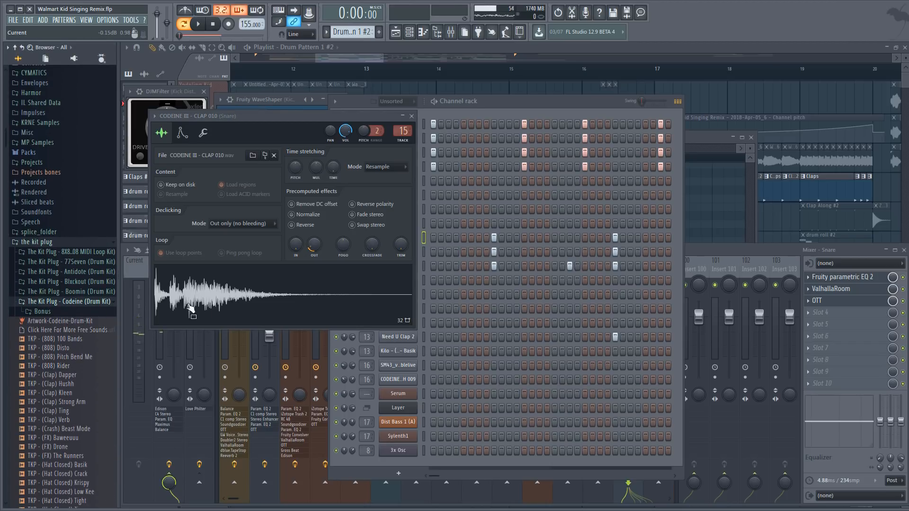
{"action": "left_click", "coordinate": [494, 111]}
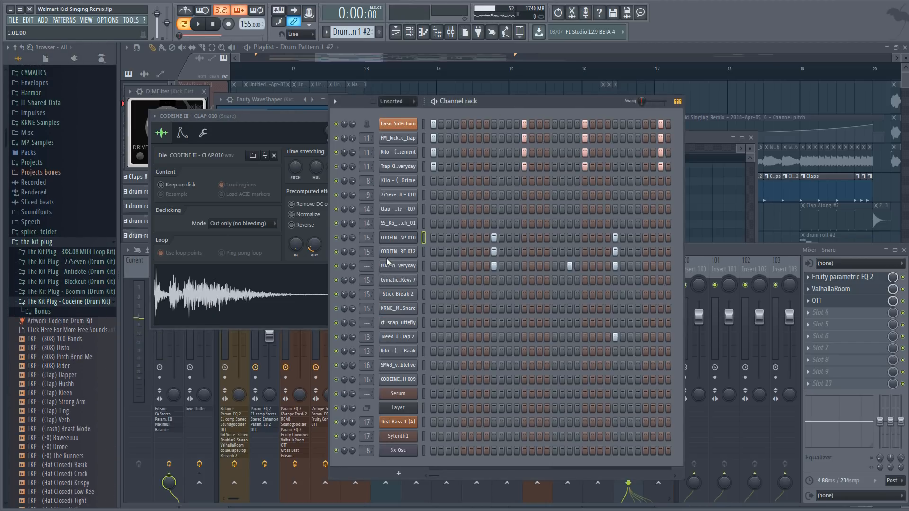
{"action": "left_click", "coordinate": [401, 251]}
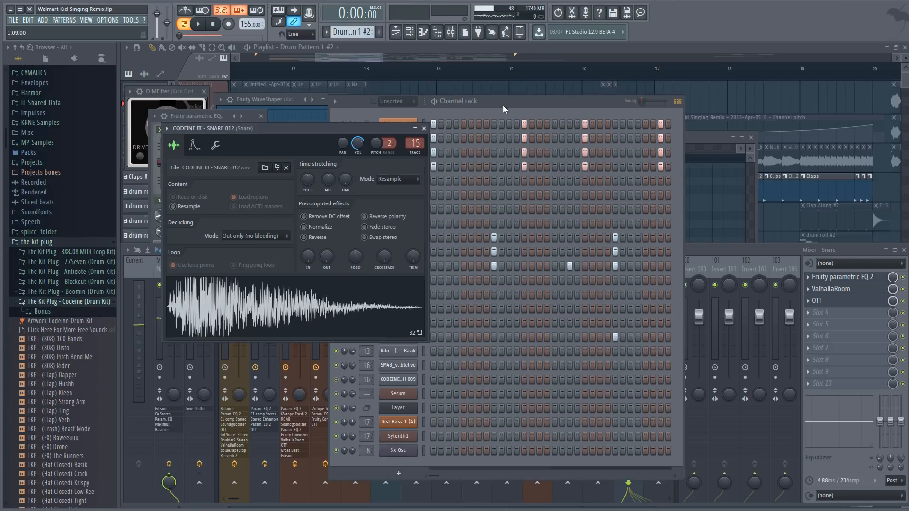
Step: Move the channel rack aside and set the playlist's playback position to bar 13 for the soloed Drums track
{"action": "left_click_drag", "start_coordinate": [499, 110], "coordinate": [547, 99]}
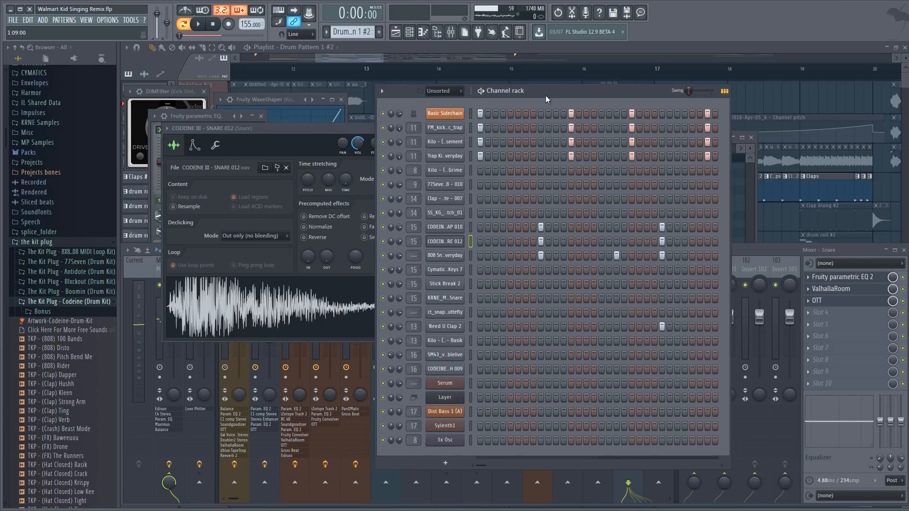
{"action": "left_click", "coordinate": [745, 252]}
{"action": "key", "text": "space"}
{"action": "left_click", "coordinate": [356, 54]}
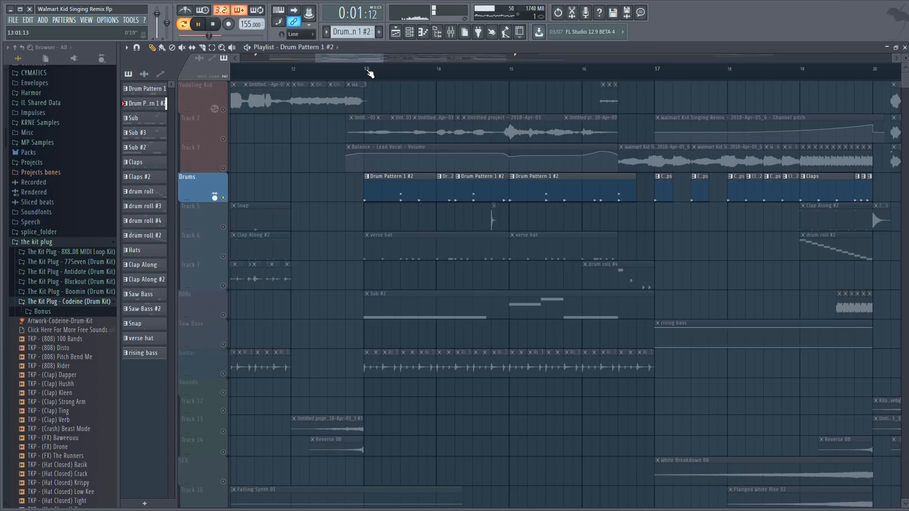
{"action": "scroll", "coordinate": [369, 72], "scroll_direction": "up", "scroll_amount": 3}
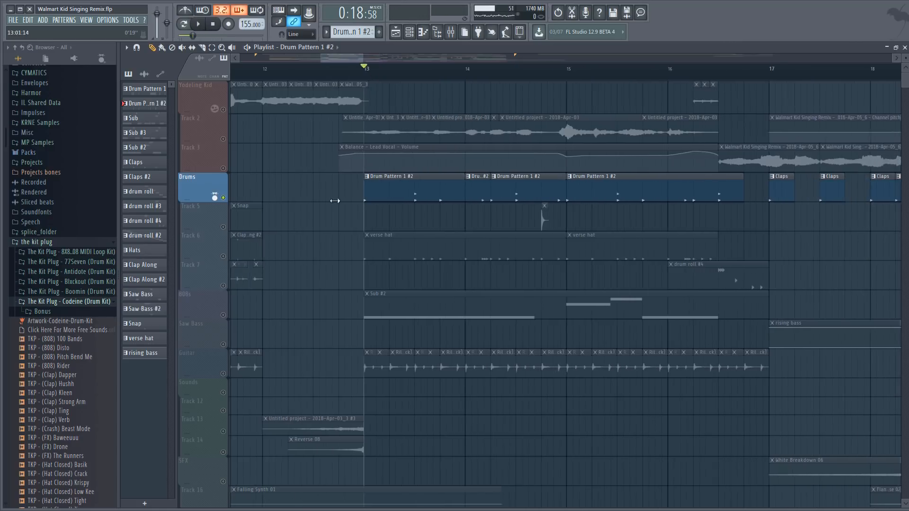
Step: Solo Track 6, play the verse hat pattern, and open its CODEINE III - HH 009 sample from the channel rack
{"action": "right_click", "coordinate": [222, 256]}
{"action": "key", "text": "l"}
{"action": "key", "text": "space"}
{"action": "double_click", "coordinate": [397, 243]}
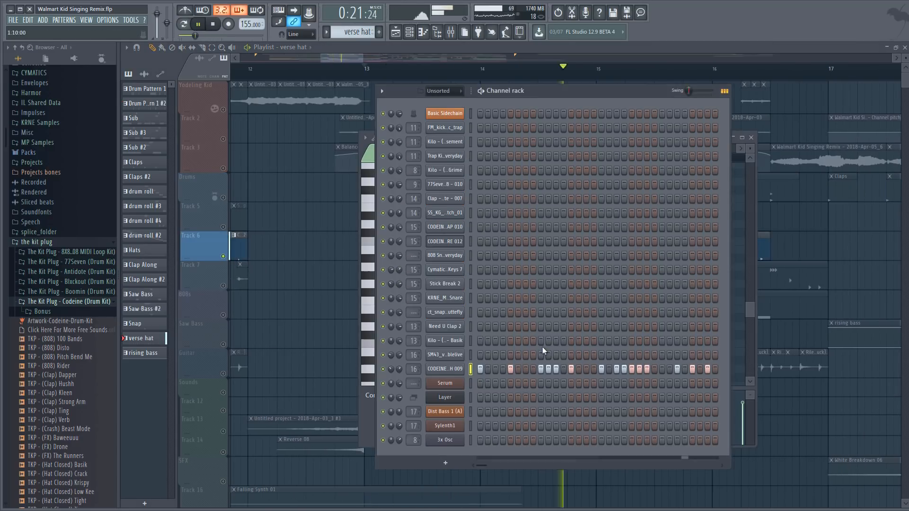
{"action": "left_click", "coordinate": [457, 371]}
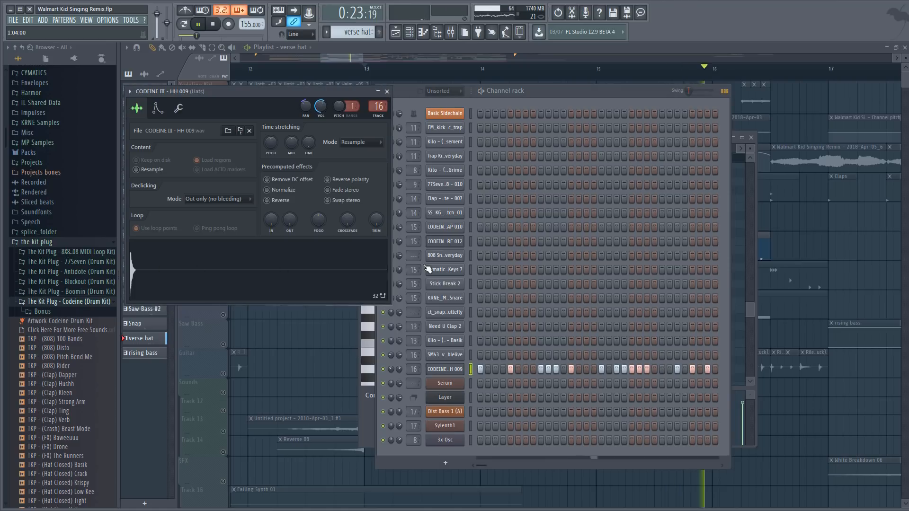
Step: Add the Drums track to the soloed verse hat track and play both together from bar 13
{"action": "left_click", "coordinate": [359, 72]}
{"action": "scroll", "coordinate": [359, 73], "scroll_direction": "down", "scroll_amount": 3}
{"action": "key", "text": "space"}
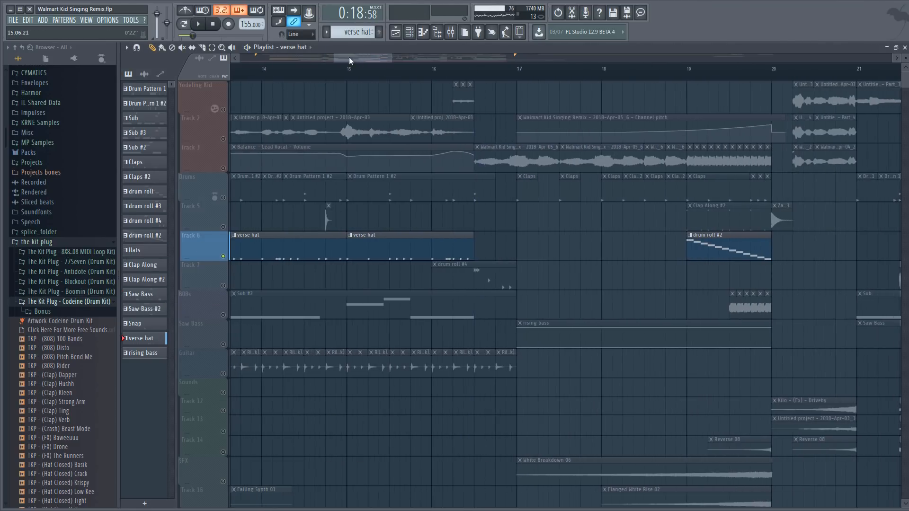
{"action": "left_click_drag", "start_coordinate": [339, 59], "coordinate": [324, 60]}
{"action": "left_click", "coordinate": [227, 198], "text": "ctrl"}
{"action": "key", "text": "space"}
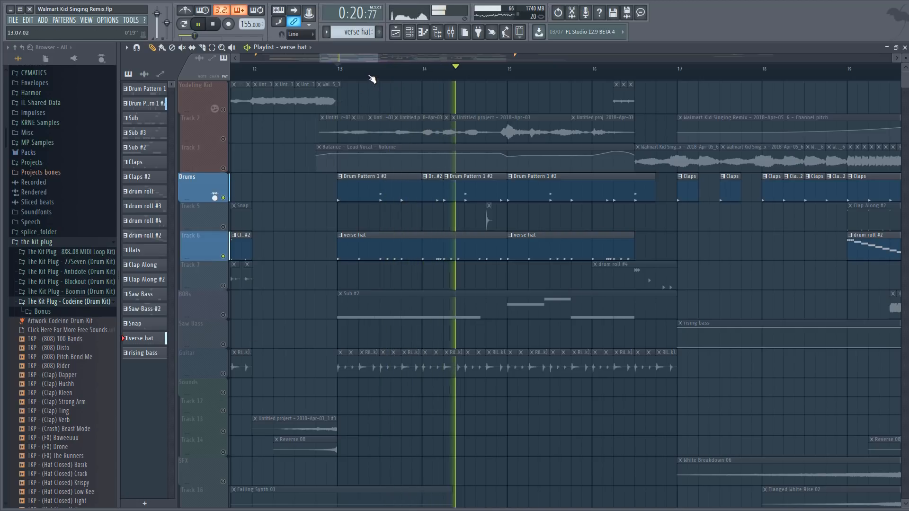
Step: Unsolo the drum tracks and play the full arrangement from bar 17
{"action": "scroll", "coordinate": [371, 76], "scroll_direction": "down", "scroll_amount": 3}
{"action": "left_click_drag", "start_coordinate": [354, 58], "coordinate": [371, 59]}
{"action": "key", "text": "space"}
{"action": "left_click", "coordinate": [449, 74]}
{"action": "right_click", "coordinate": [224, 198]}
{"action": "right_click", "coordinate": [223, 198]}
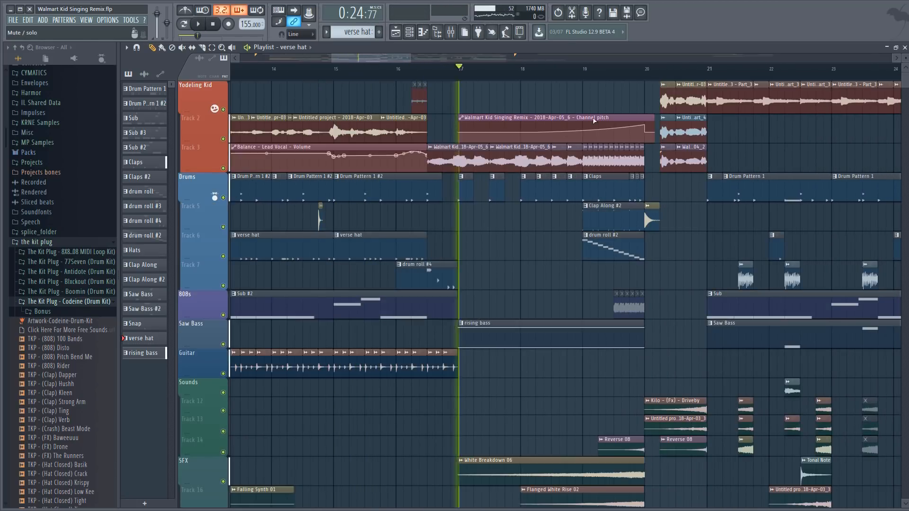
{"action": "key", "text": "space"}
{"action": "left_click_drag", "start_coordinate": [379, 58], "coordinate": [387, 59]}
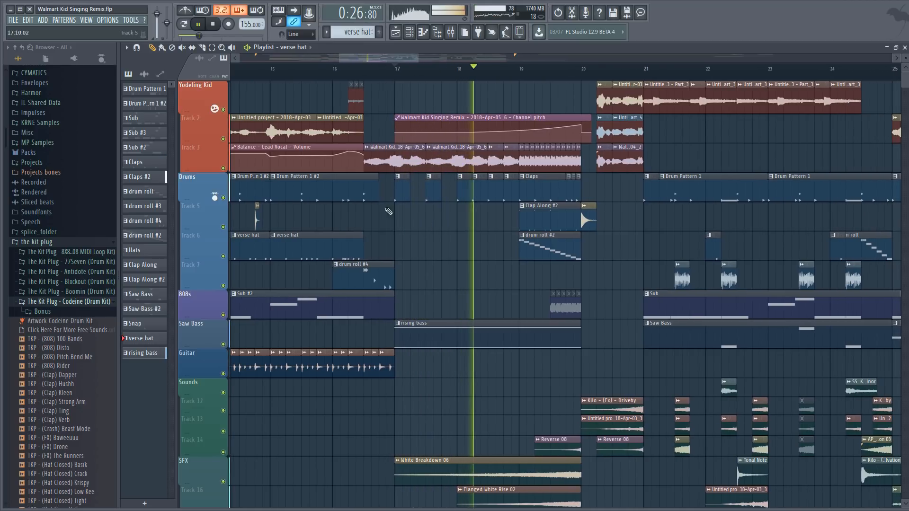
Step: Stop the full mix, solo the Drums track, and play the Claps section from bar 17
{"action": "key", "text": "space"}
{"action": "right_click", "coordinate": [222, 197]}
{"action": "key", "text": "space"}
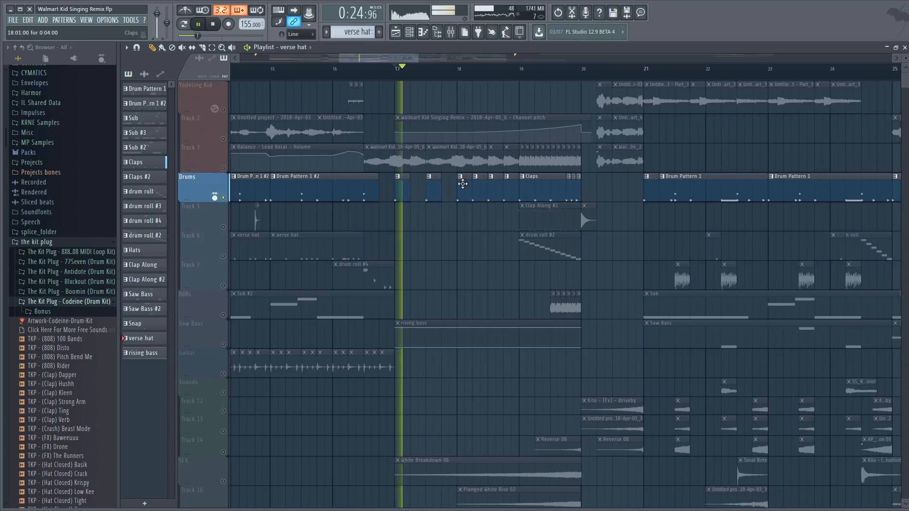
Step: Play the build-up before bar 20 with Track 5's Clap Along #2 clip unmuted alongside the soloed Drums track
{"action": "scroll", "coordinate": [504, 78], "scroll_direction": "up", "scroll_amount": 5}
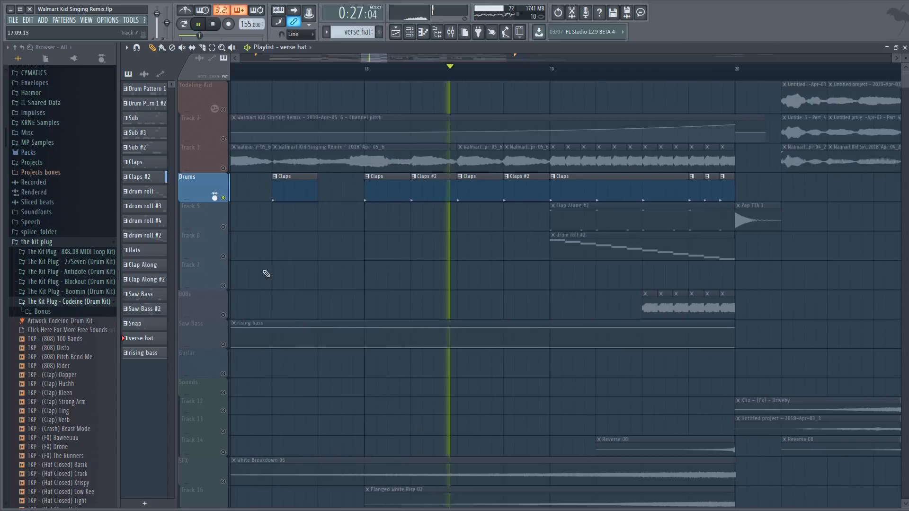
{"action": "left_click", "coordinate": [223, 228]}
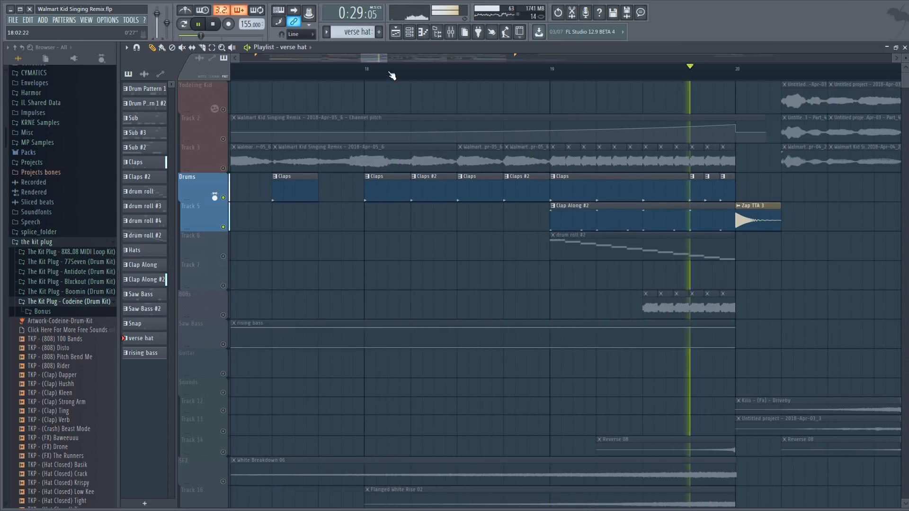
{"action": "scroll", "coordinate": [382, 59], "scroll_direction": "down", "scroll_amount": 4}
{"action": "key", "text": "space"}
{"action": "scroll", "coordinate": [454, 73], "scroll_direction": "down", "scroll_amount": 4}
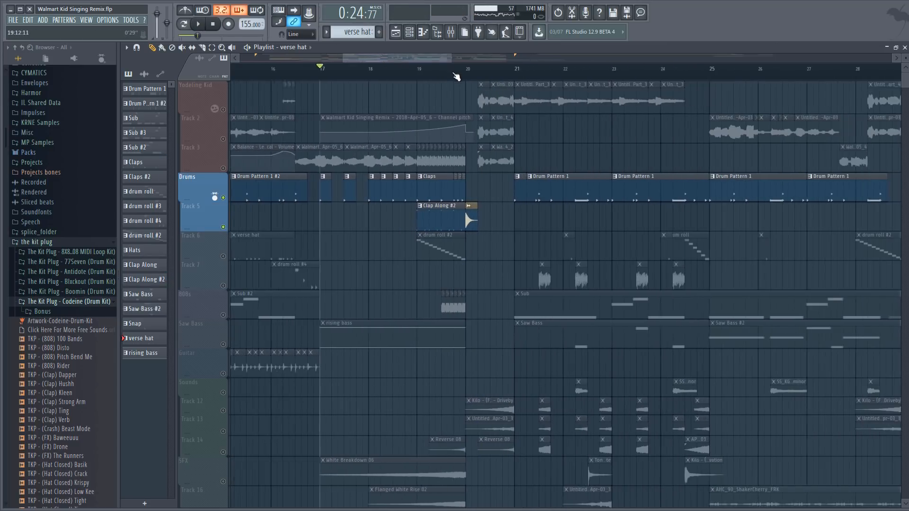
Step: Solo Track 6 and open the drum roll #2 clip's notes in the piano roll
{"action": "left_click", "coordinate": [223, 256]}
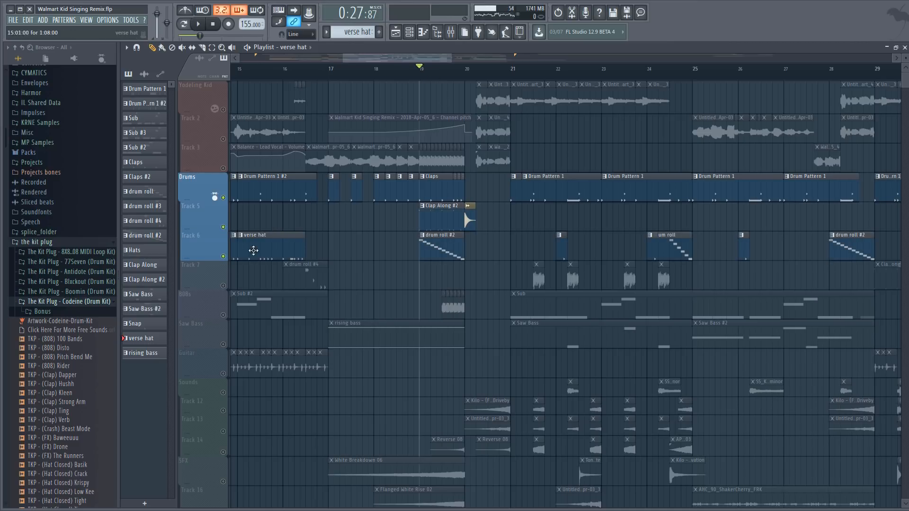
{"action": "right_click", "coordinate": [224, 257]}
{"action": "key", "text": "space"}
{"action": "double_click", "coordinate": [455, 251]}
{"action": "key", "text": "space"}
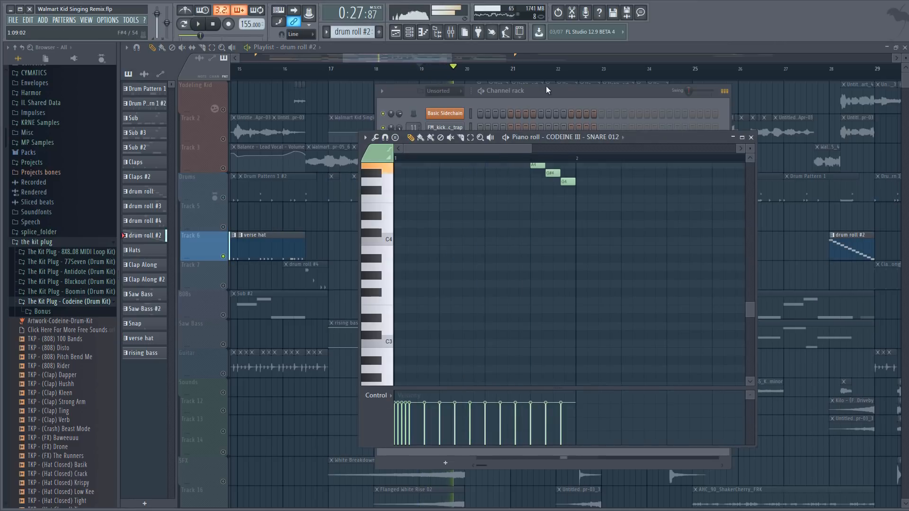
Step: Open the CODEINE III - SNARE 012 sampler settings and move the Channel rack clear of them
{"action": "left_click", "coordinate": [546, 86]}
{"action": "left_click", "coordinate": [458, 243]}
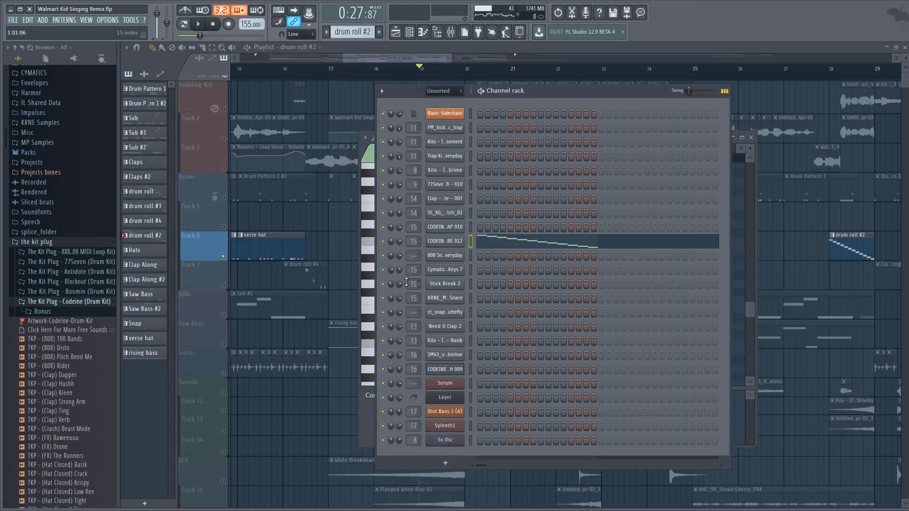
{"action": "left_click", "coordinate": [452, 247]}
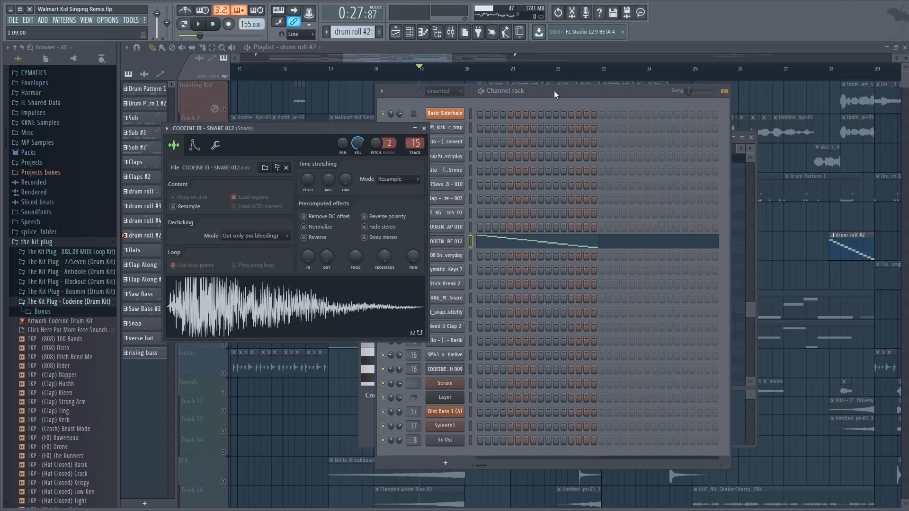
{"action": "left_click_drag", "start_coordinate": [540, 95], "coordinate": [625, 82]}
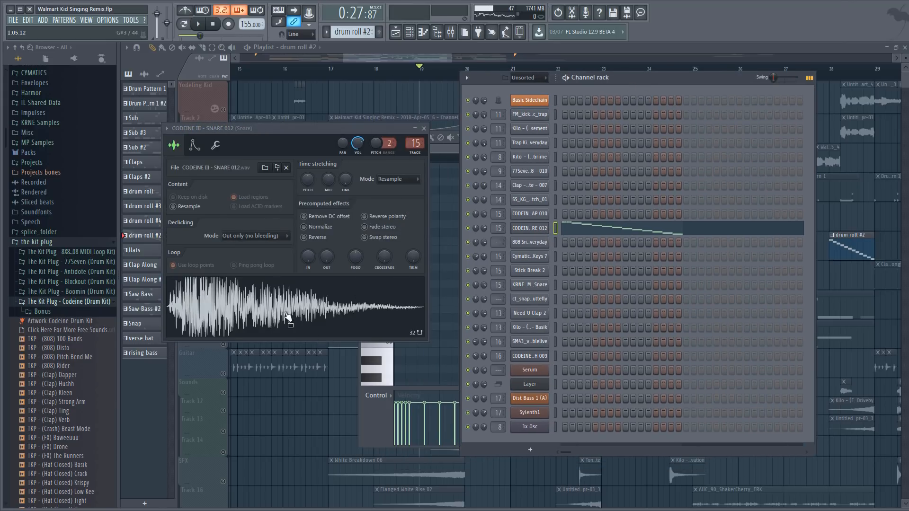
{"action": "left_click", "coordinate": [107, 303]}
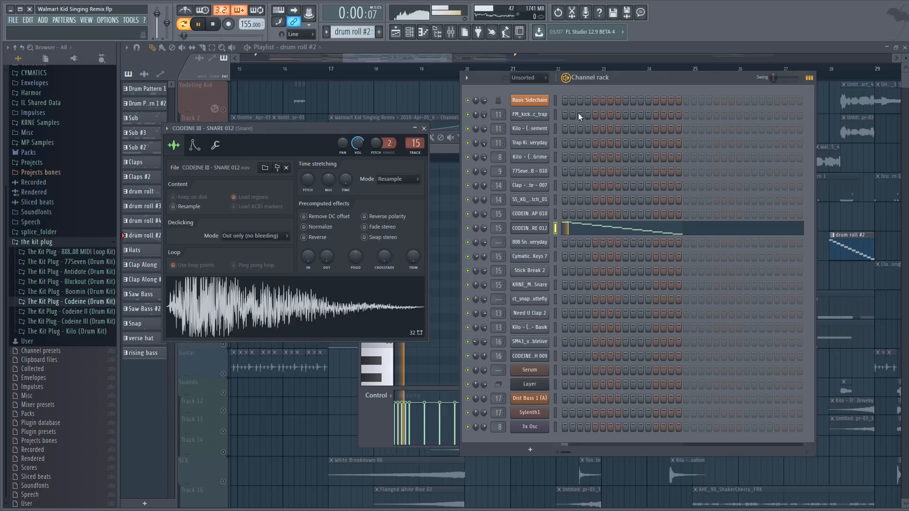
Step: Examine the descending notes of the CODEINE III - SNARE 012 roll in the piano roll
{"action": "left_click", "coordinate": [602, 229]}
{"action": "scroll", "coordinate": [562, 193], "scroll_direction": "up", "scroll_amount": 4}
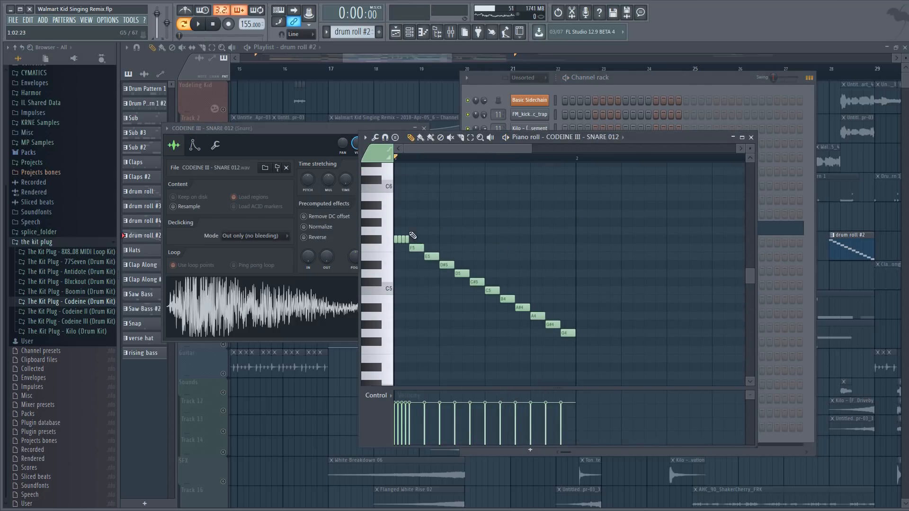
{"action": "left_click", "coordinate": [505, 137]}
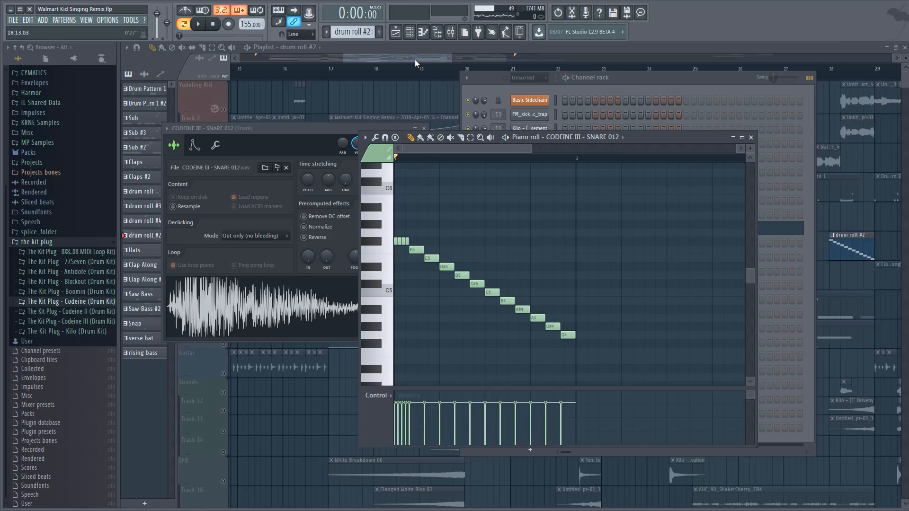
Step: Bring all tracks back from solo and play the full arrangement from bar 20
{"action": "left_click", "coordinate": [463, 68]}
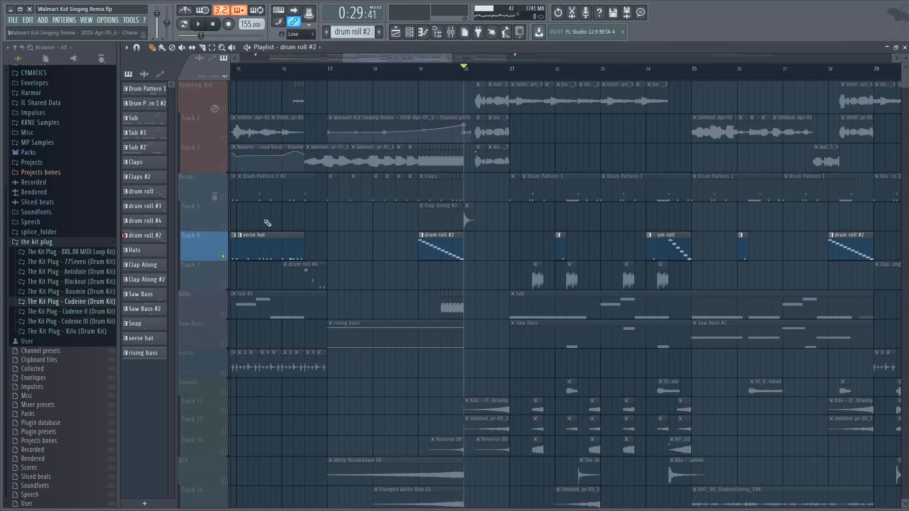
{"action": "right_click", "coordinate": [223, 257]}
{"action": "key", "text": "space"}
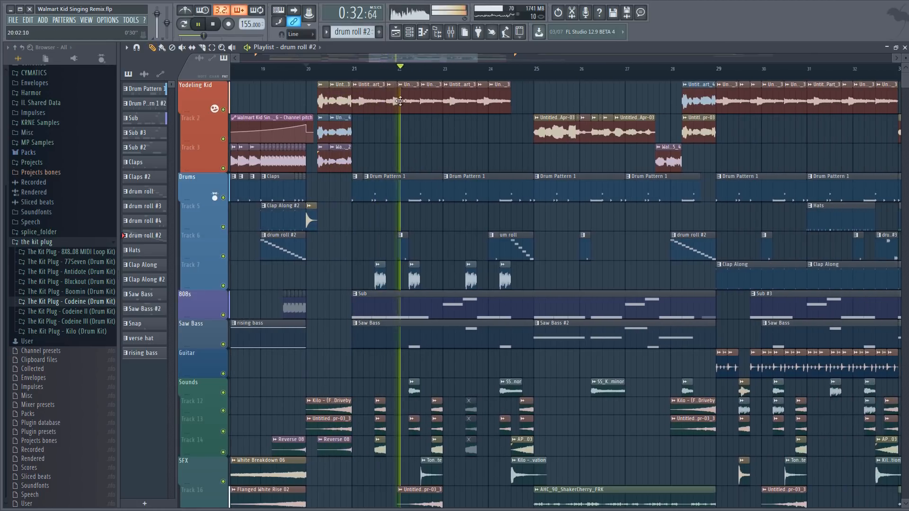
{"action": "key", "text": "space"}
Step: Solo the Drums track from bar 21 and open Drum Pattern 1's steps in the Channel rack
{"action": "left_click", "coordinate": [353, 72]}
{"action": "scroll", "coordinate": [370, 104], "scroll_direction": "up", "scroll_amount": 3}
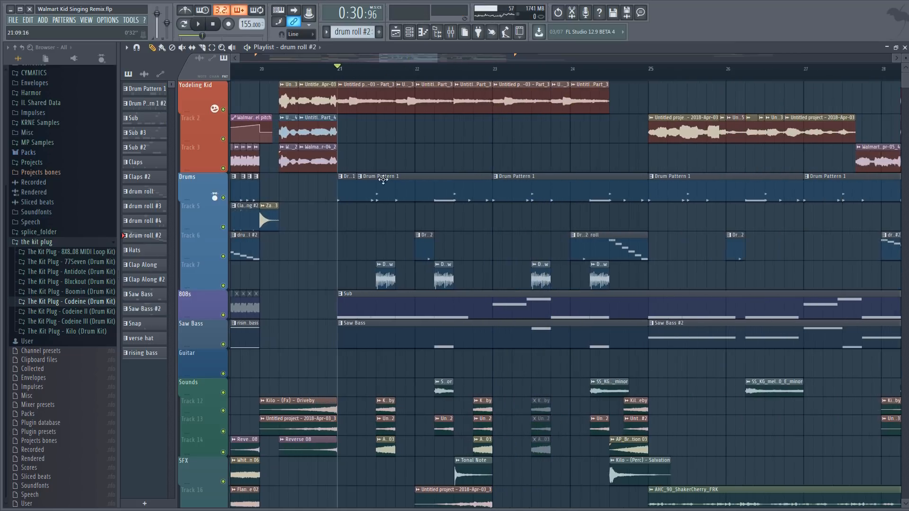
{"action": "right_click", "coordinate": [223, 198]}
{"action": "key", "text": "space"}
{"action": "double_click", "coordinate": [399, 189]}
{"action": "key", "text": "space"}
{"action": "left_click", "coordinate": [640, 83]}
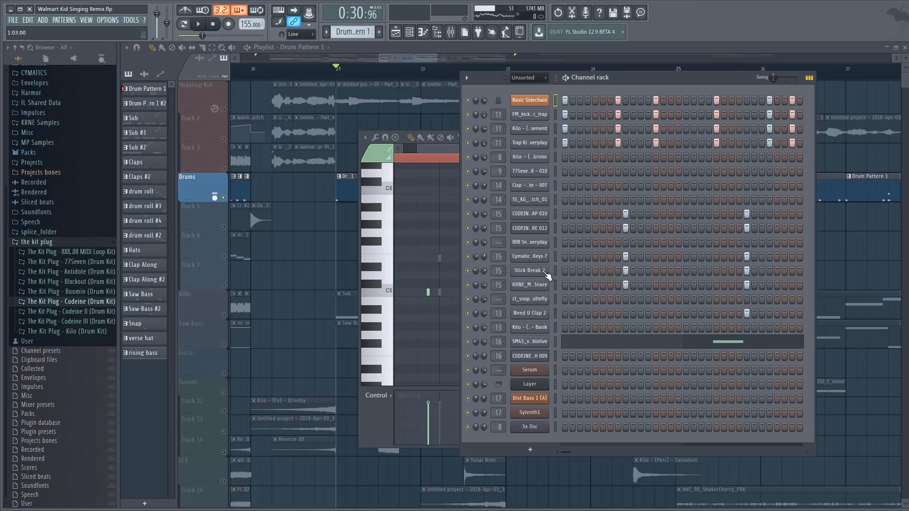
Step: Inspect the KRNE_Movin_Snare sampler and the Snare mixer track's Fruity parametric EQ 2, ValhallaRoom and OTT effects
{"action": "left_click", "coordinate": [532, 285]}
{"action": "left_click_drag", "start_coordinate": [250, 97], "coordinate": [270, 97]}
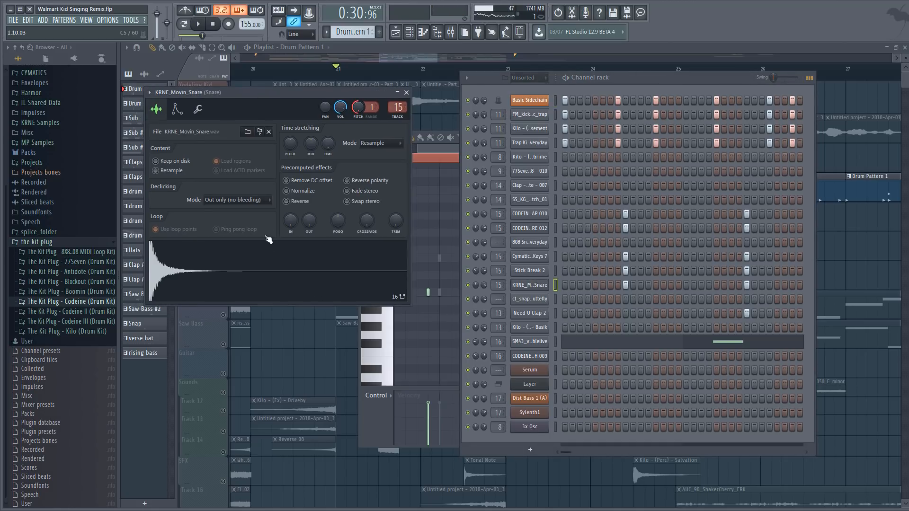
{"action": "left_click", "coordinate": [451, 31]}
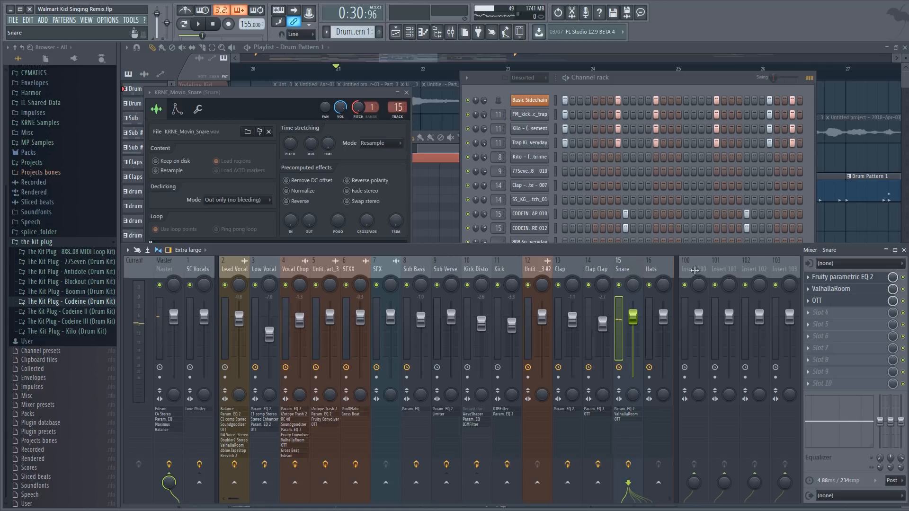
{"action": "left_click", "coordinate": [829, 287]}
{"action": "left_click", "coordinate": [846, 279]}
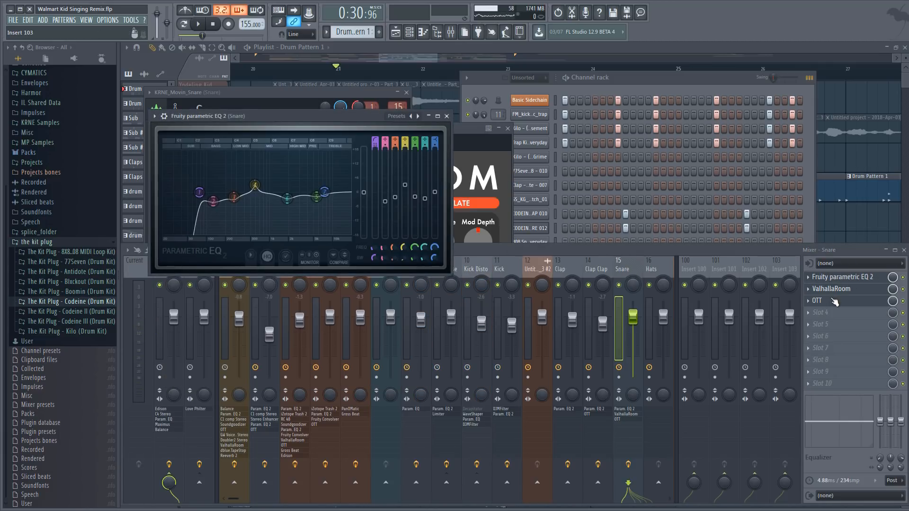
{"action": "left_click", "coordinate": [836, 304]}
Step: Play the Drums track from bar 21 together with Track 6's drum fills
{"action": "left_click", "coordinate": [419, 59]}
{"action": "key", "text": "space"}
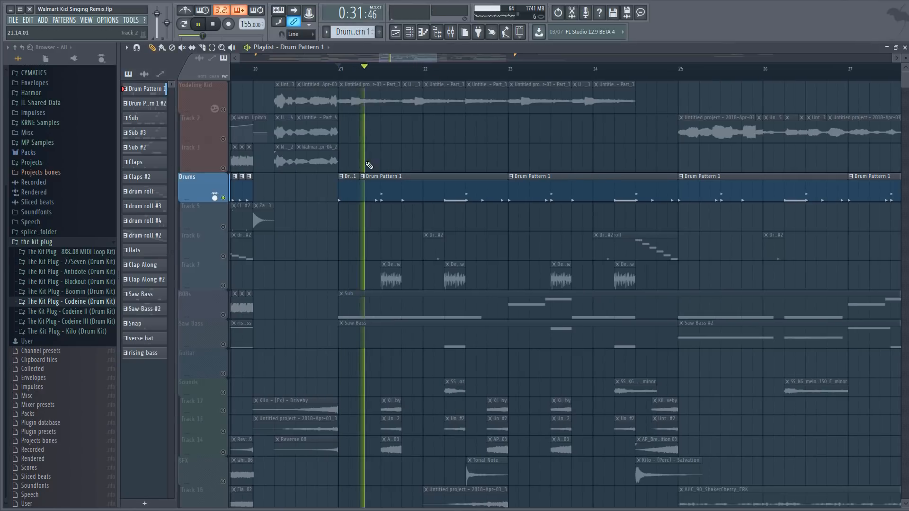
{"action": "double_click", "coordinate": [367, 197]}
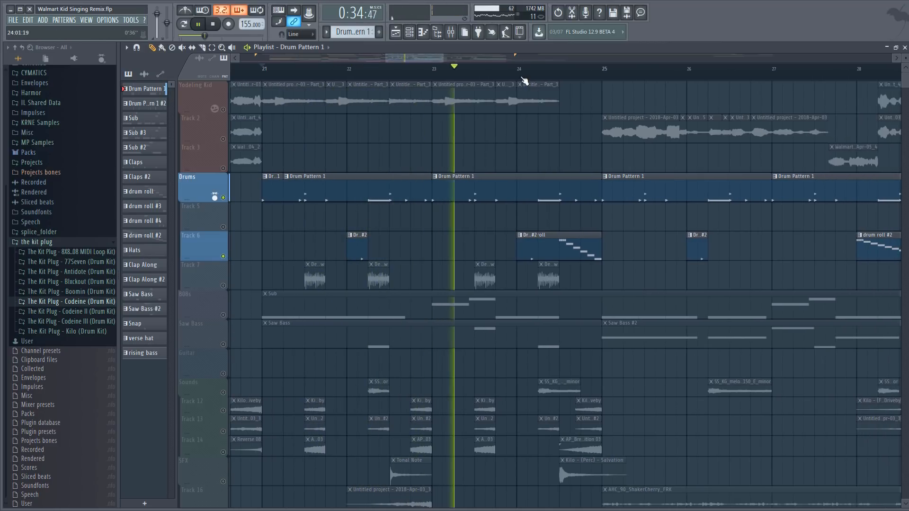
{"action": "scroll", "coordinate": [509, 71], "scroll_direction": "down", "scroll_amount": 5}
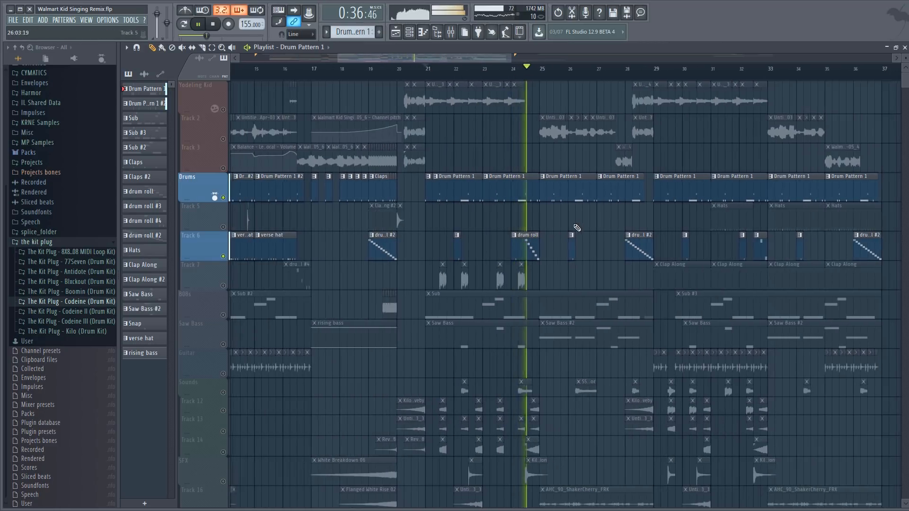
Step: Restore all tracks from solo and listen to the drop in the full mix
{"action": "right_click", "coordinate": [223, 198]}
{"action": "right_click", "coordinate": [224, 197]}
{"action": "left_click_drag", "start_coordinate": [437, 57], "coordinate": [461, 59]}
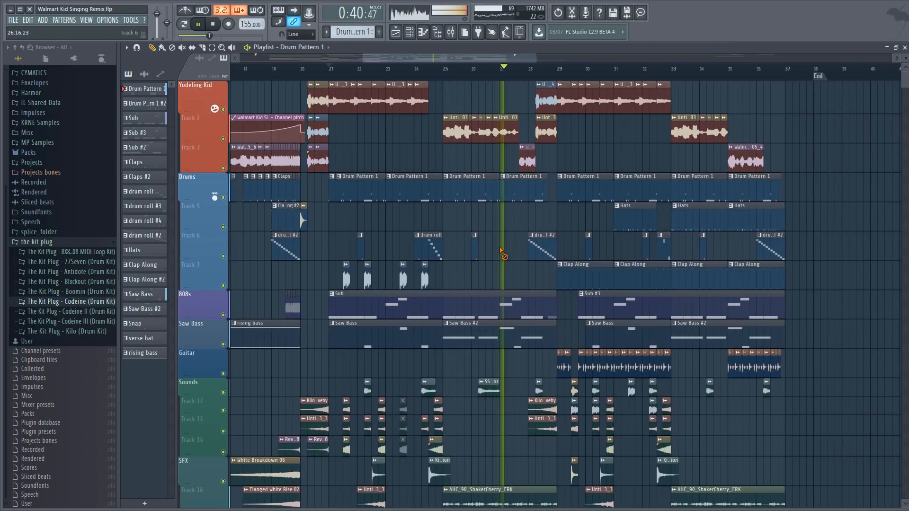
{"action": "key", "text": "space"}
Step: Play from bar 29 with only the Drums, Track 7 Clap Along and Track 5 Hats clips audible
{"action": "left_click", "coordinate": [561, 72]}
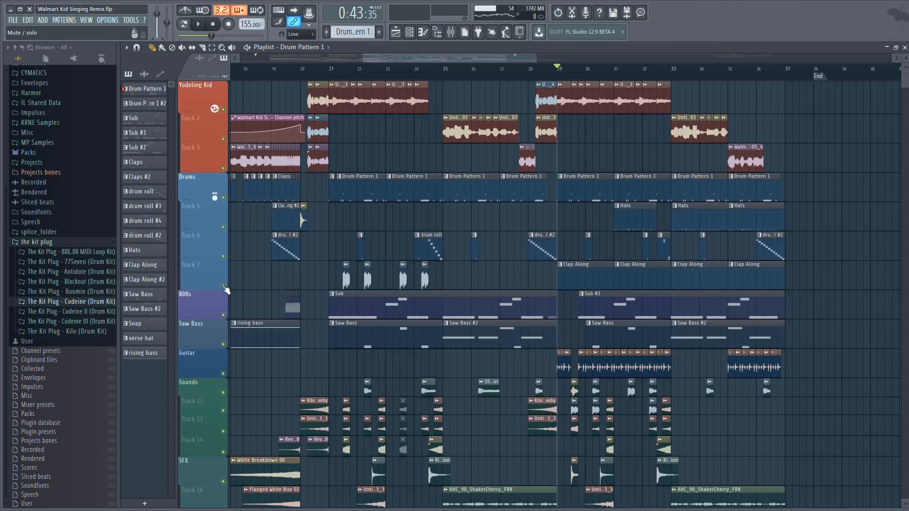
{"action": "key", "text": "space"}
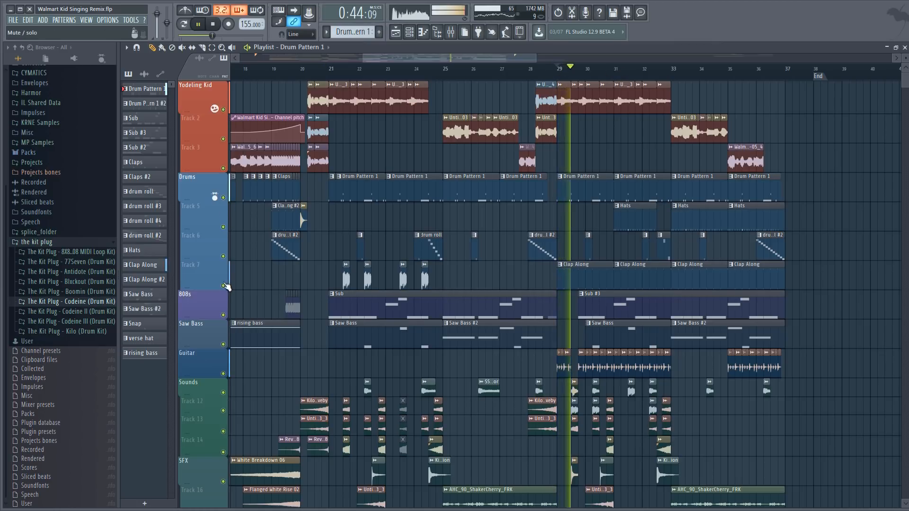
{"action": "right_click", "coordinate": [223, 197]}
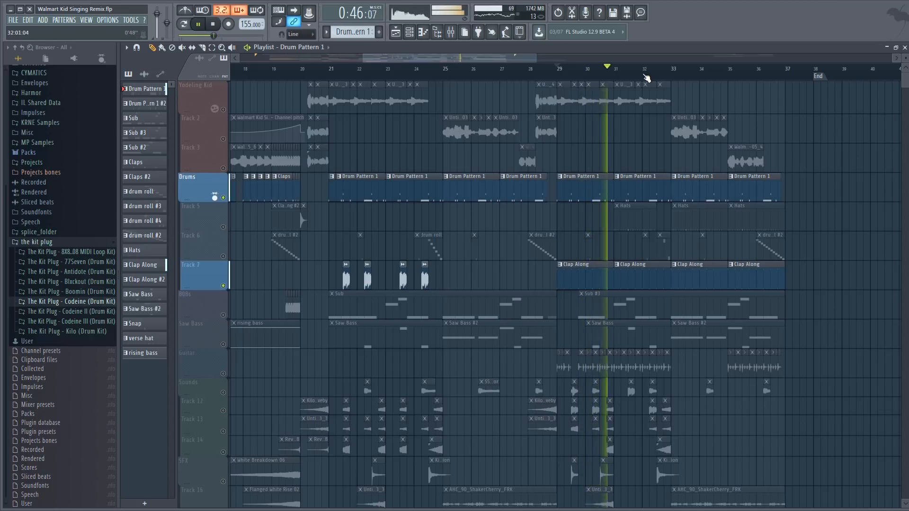
{"action": "scroll", "coordinate": [647, 78], "scroll_direction": "up", "scroll_amount": 2}
{"action": "left_click", "coordinate": [225, 227]}
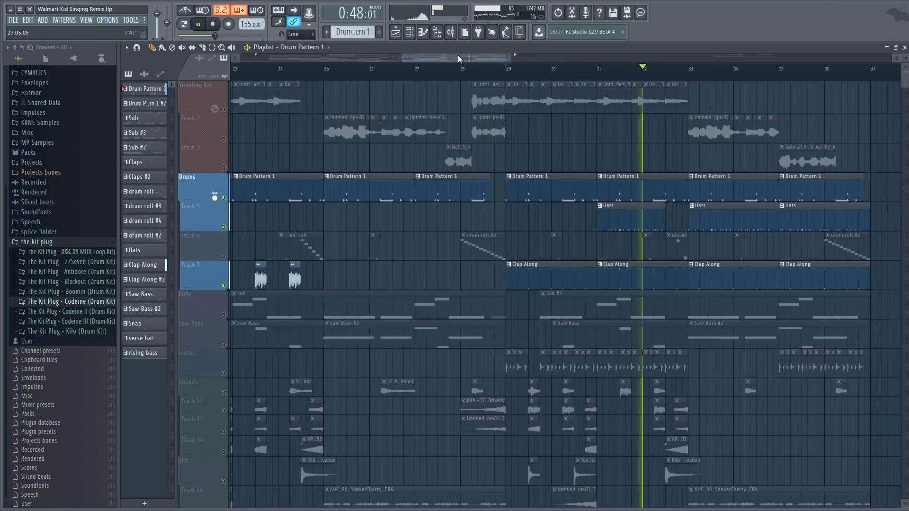
Step: Open the Hats pattern and examine its CODEINE III - HH 009 notes in the piano roll
{"action": "double_click", "coordinate": [655, 211]}
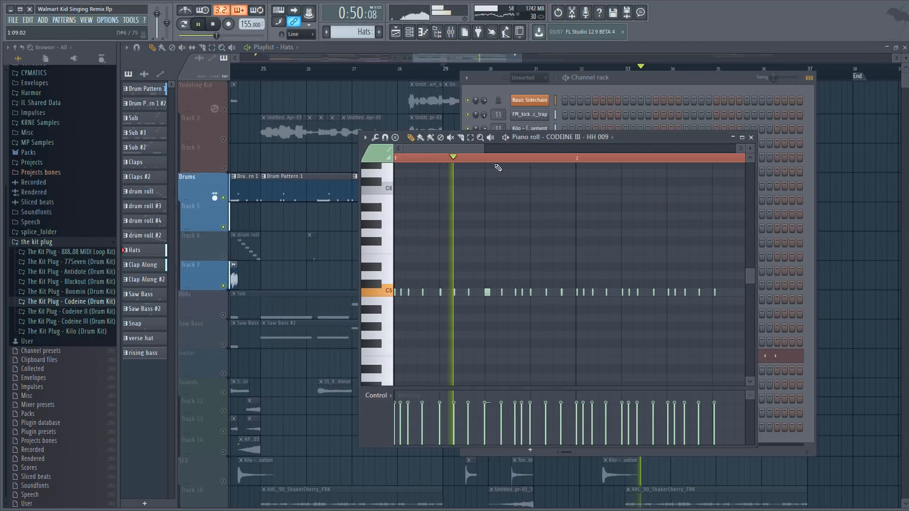
{"action": "scroll", "coordinate": [498, 161], "scroll_direction": "down", "scroll_amount": 2}
{"action": "key", "text": "space"}
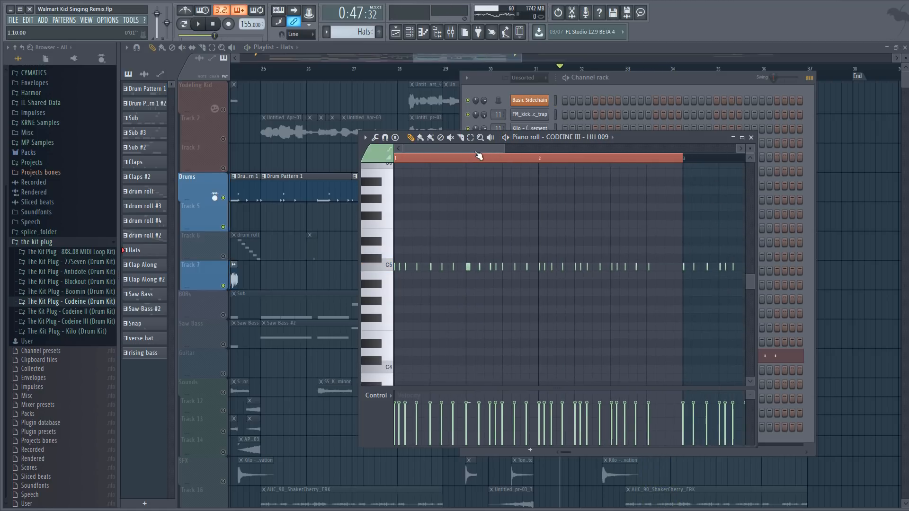
{"action": "scroll", "coordinate": [420, 153], "scroll_direction": "up", "scroll_amount": 2}
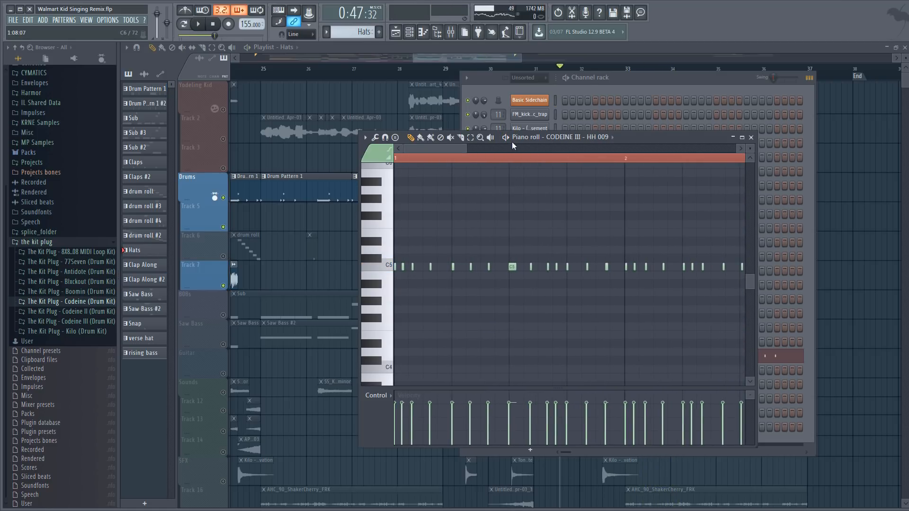
{"action": "left_click", "coordinate": [507, 139]}
Step: Play the second half of the drop with claps and hats, restoring all tracks from solo through bar 37
{"action": "key", "text": "space"}
{"action": "scroll", "coordinate": [470, 162], "scroll_direction": "up", "scroll_amount": 4}
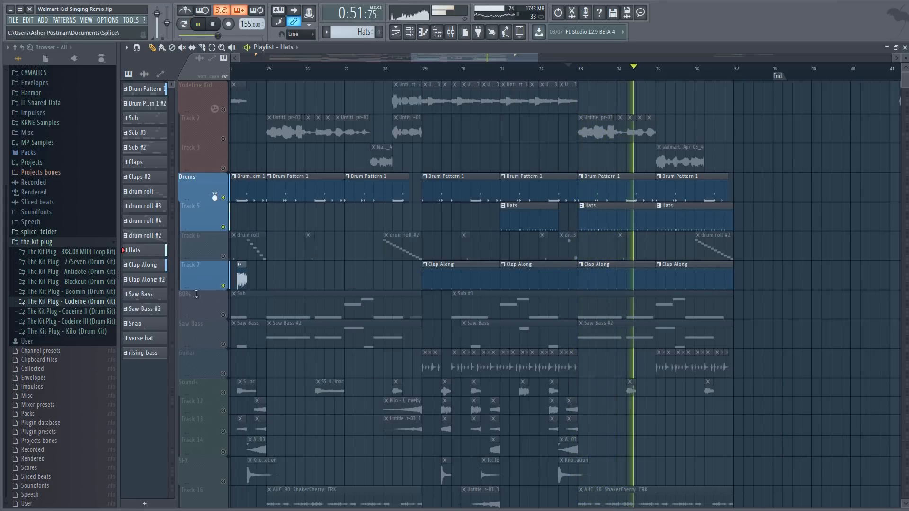
{"action": "right_click", "coordinate": [228, 257]}
{"action": "right_click", "coordinate": [228, 256]}
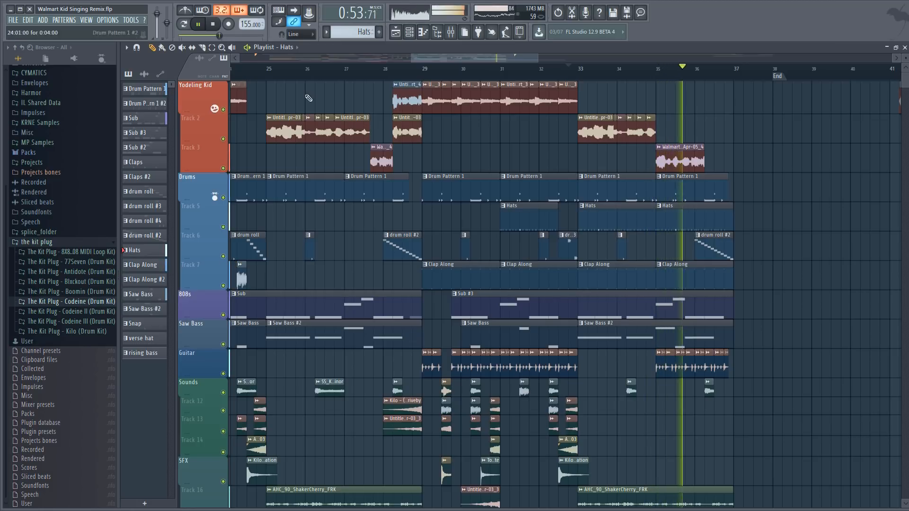
{"action": "left_click_drag", "start_coordinate": [457, 58], "coordinate": [487, 65]}
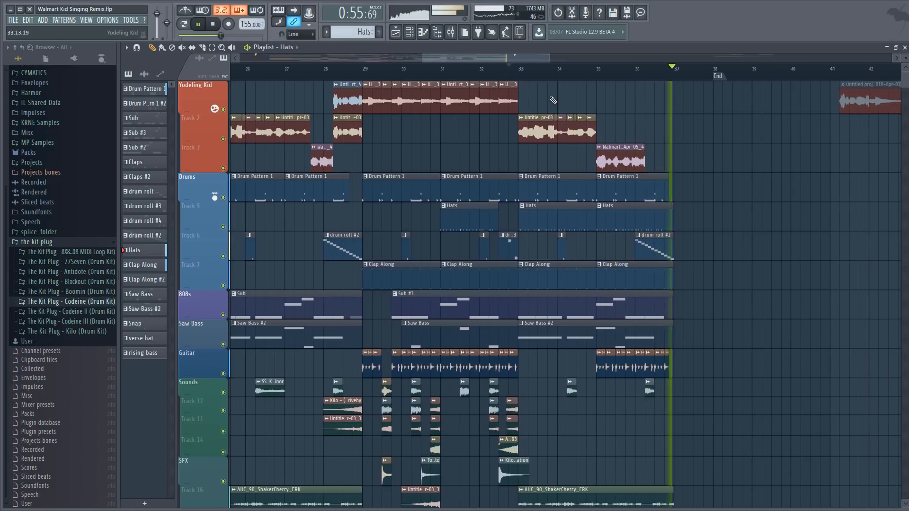
{"action": "key", "text": "space"}
Step: Return to the intro at bar 5 and solo the Guitar track
{"action": "scroll", "coordinate": [664, 74], "scroll_direction": "down", "scroll_amount": 3}
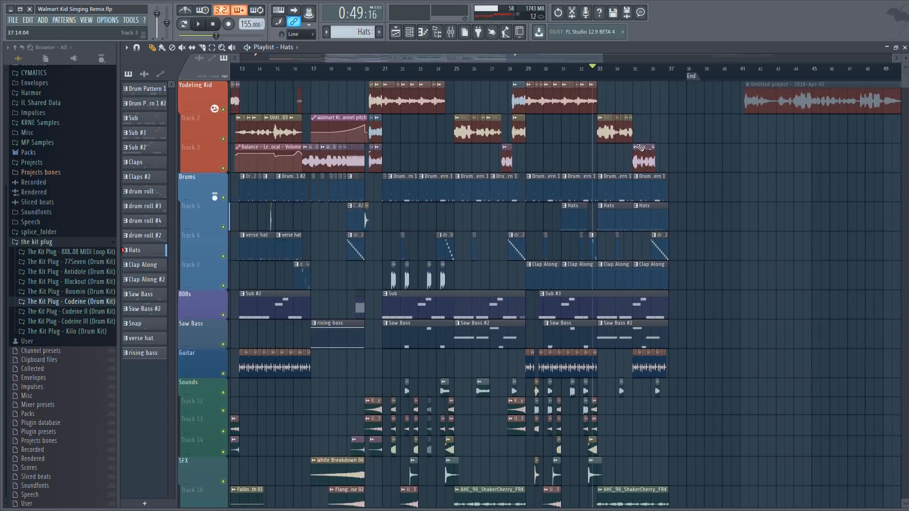
{"action": "left_click_drag", "start_coordinate": [365, 58], "coordinate": [319, 58]}
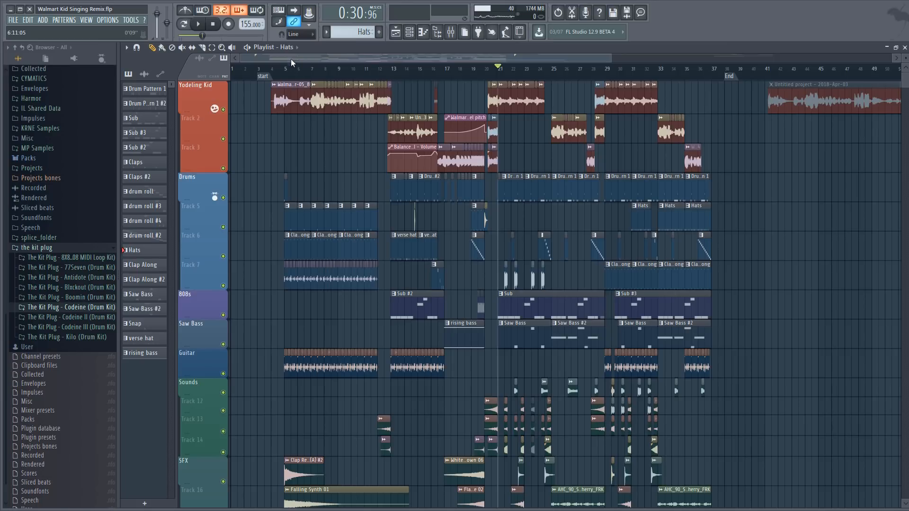
{"action": "scroll", "coordinate": [290, 58], "scroll_direction": "up", "scroll_amount": 3}
{"action": "scroll", "coordinate": [298, 58], "scroll_direction": "up", "scroll_amount": 3}
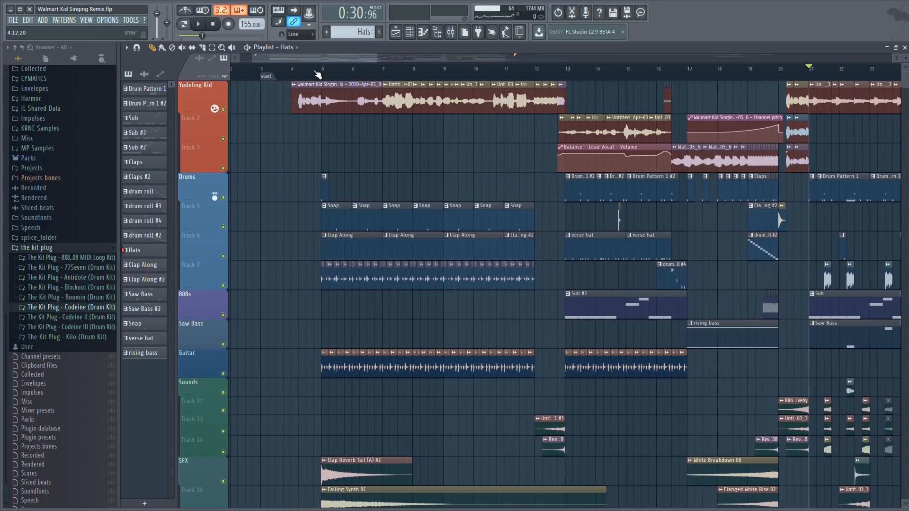
{"action": "scroll", "coordinate": [318, 61], "scroll_direction": "down", "scroll_amount": 2}
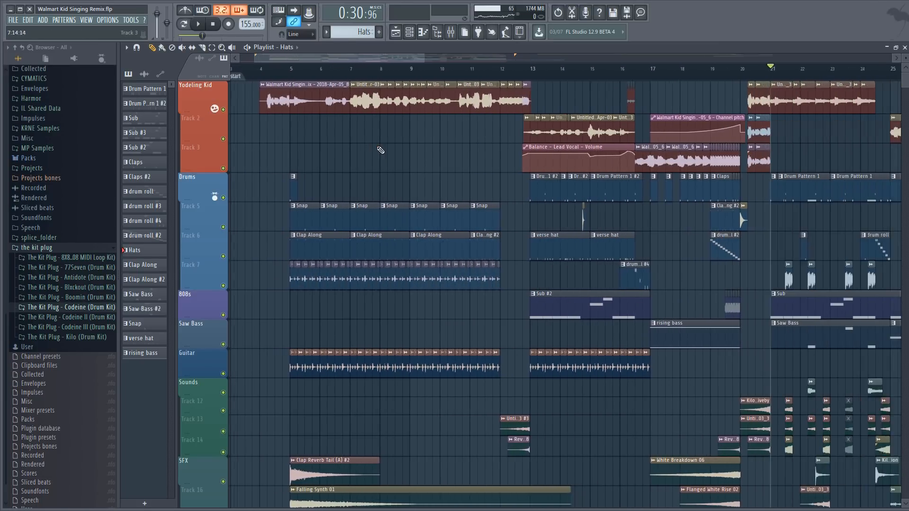
{"action": "left_click", "coordinate": [289, 79]}
{"action": "scroll", "coordinate": [291, 78], "scroll_direction": "up", "scroll_amount": 2}
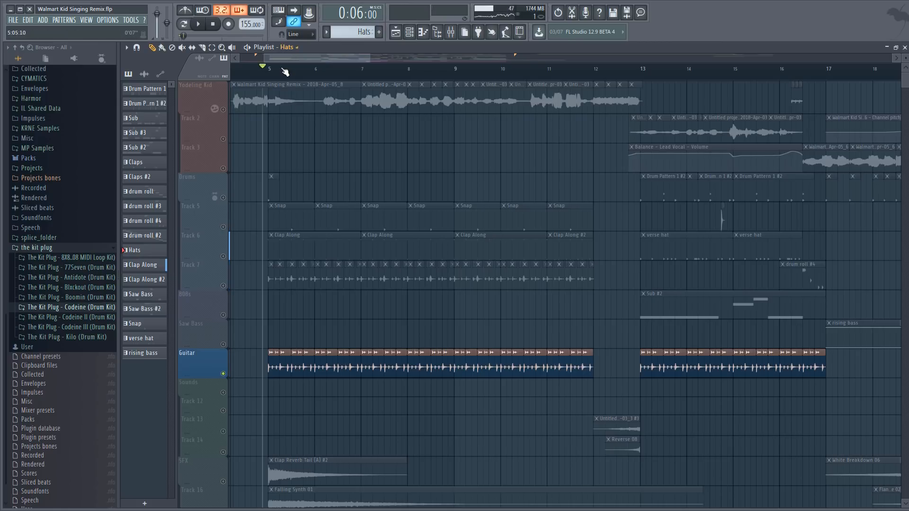
Step: Play the soloed Guitar track from bar 5
{"action": "scroll", "coordinate": [281, 61], "scroll_direction": "up", "scroll_amount": 3}
{"action": "left_click_drag", "start_coordinate": [296, 59], "coordinate": [288, 59]}
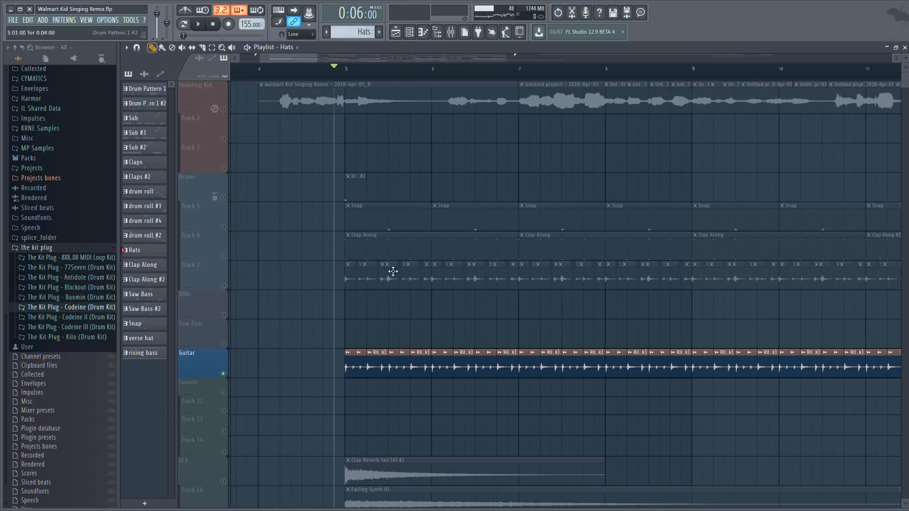
{"action": "left_click", "coordinate": [347, 76]}
{"action": "scroll", "coordinate": [347, 76], "scroll_direction": "up", "scroll_amount": 2}
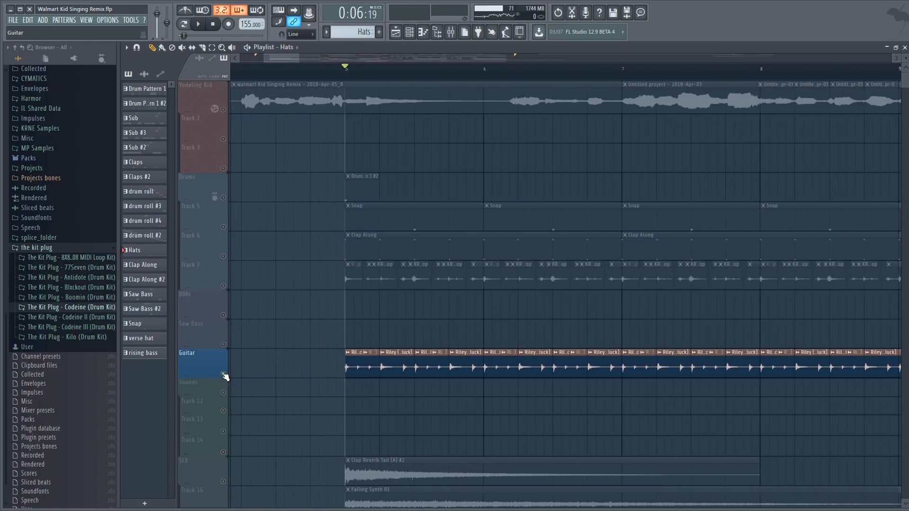
{"action": "left_click_drag", "start_coordinate": [285, 59], "coordinate": [288, 58]}
{"action": "key", "text": "space"}
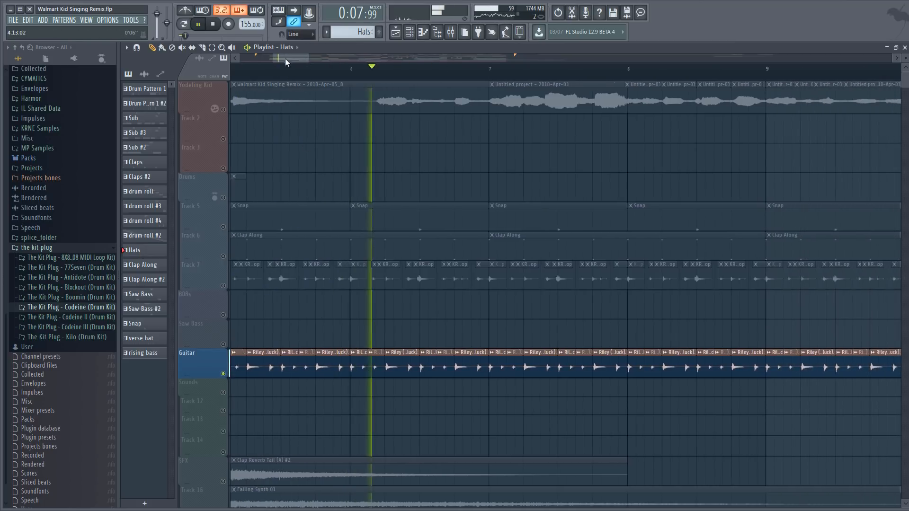
{"action": "key", "text": "space"}
Step: Inspect the channel settings of the Riley (Chorus Pluck) guitar sample and close them
{"action": "double_click", "coordinate": [365, 375]}
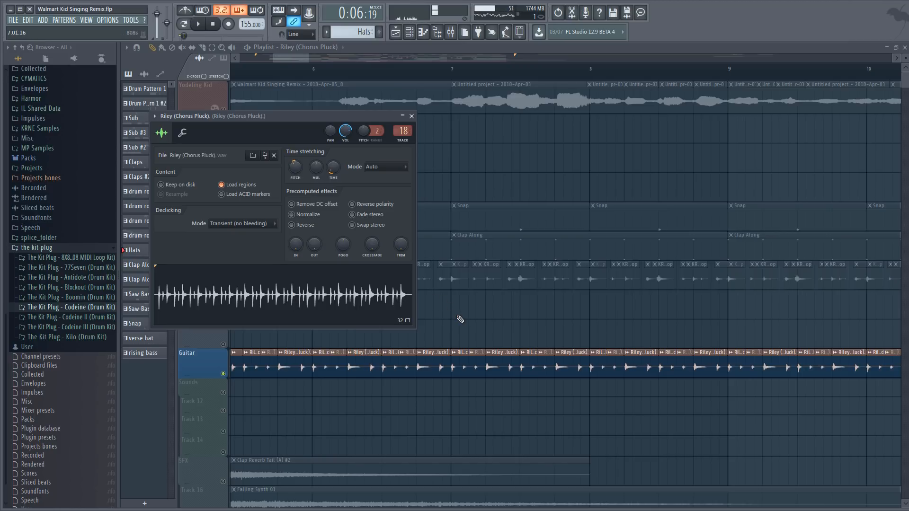
{"action": "key", "text": "Escape"}
{"action": "scroll", "coordinate": [308, 61], "scroll_direction": "down", "scroll_amount": 2}
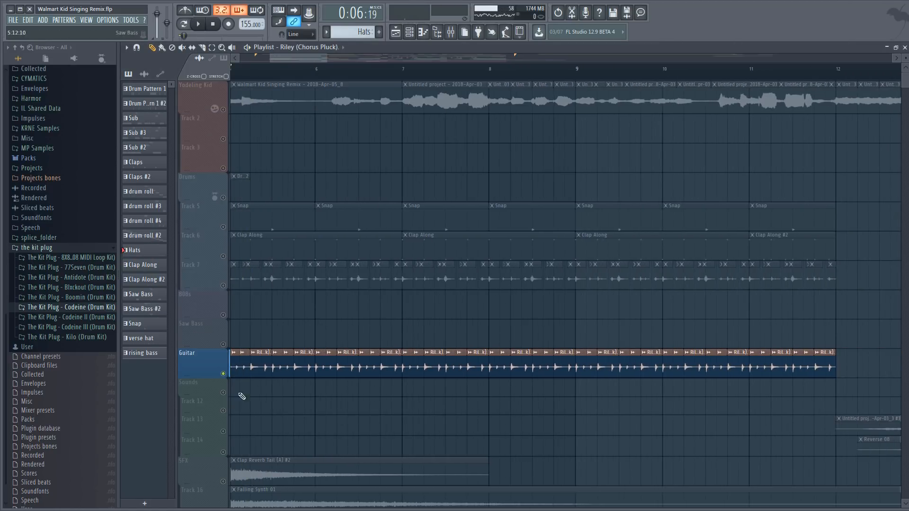
{"action": "scroll", "coordinate": [286, 59], "scroll_direction": "up", "scroll_amount": 2}
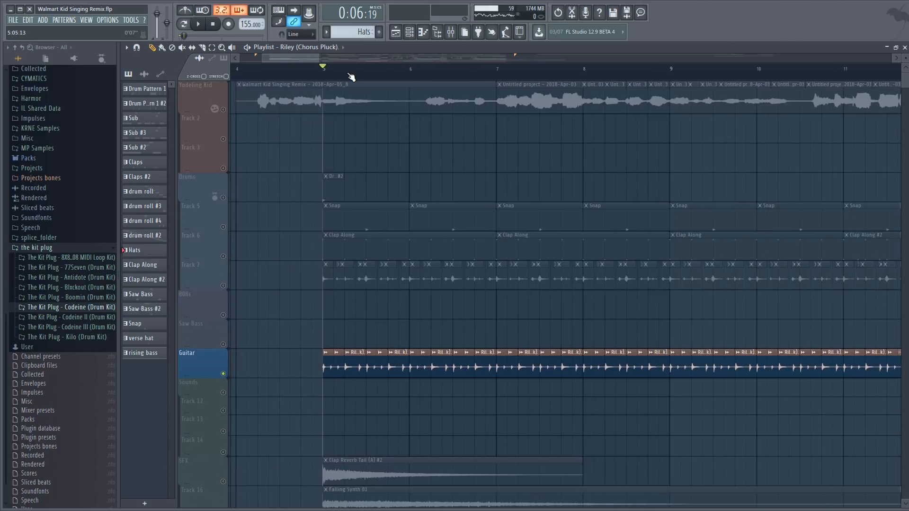
Step: Inspect the effects on the Riley pluck's mixer insert, including Fruity parametric EQ 2, while the soloed guitar plays
{"action": "left_click", "coordinate": [451, 32]}
{"action": "key", "text": "space"}
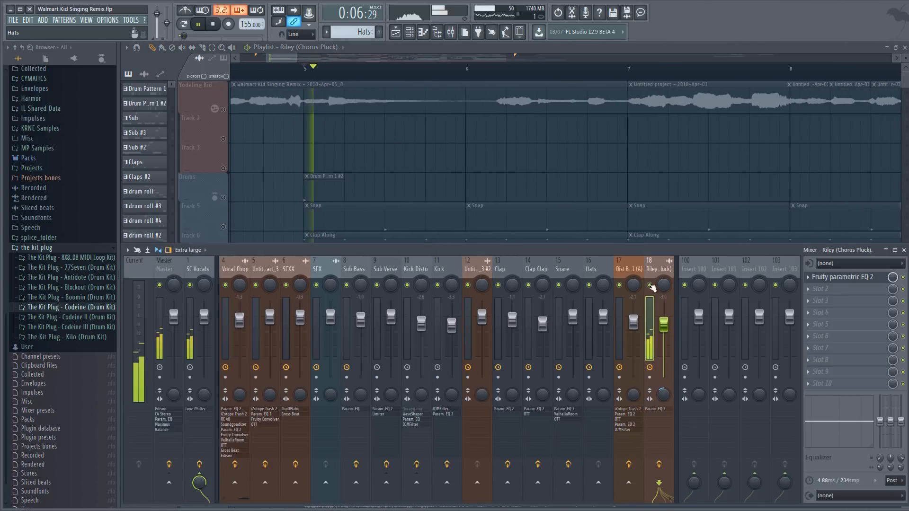
{"action": "left_click", "coordinate": [843, 277]}
{"action": "key", "text": "F5"}
{"action": "scroll", "coordinate": [427, 72], "scroll_direction": "down", "scroll_amount": 5}
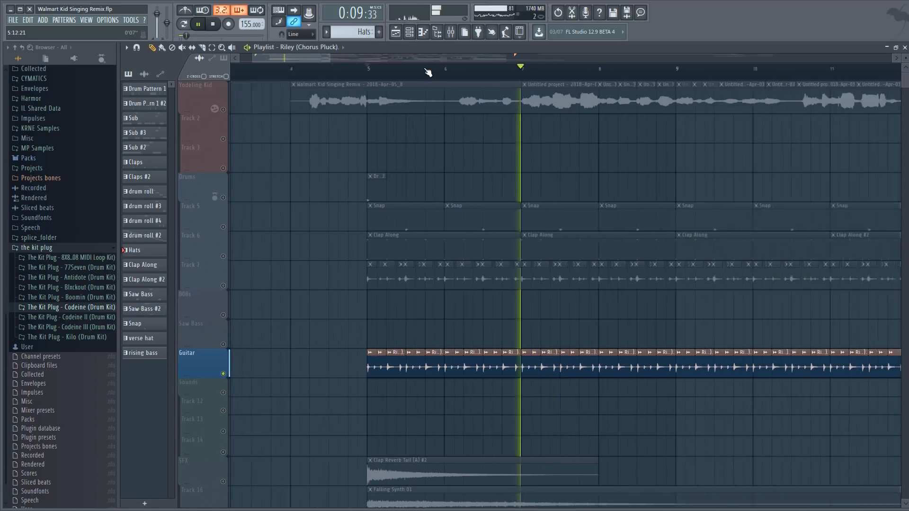
{"action": "left_click_drag", "start_coordinate": [365, 59], "coordinate": [371, 60]}
{"action": "key", "text": "space"}
Step: Restore all tracks from solo and play the intro from bar 5 in the full mix
{"action": "right_click", "coordinate": [223, 374]}
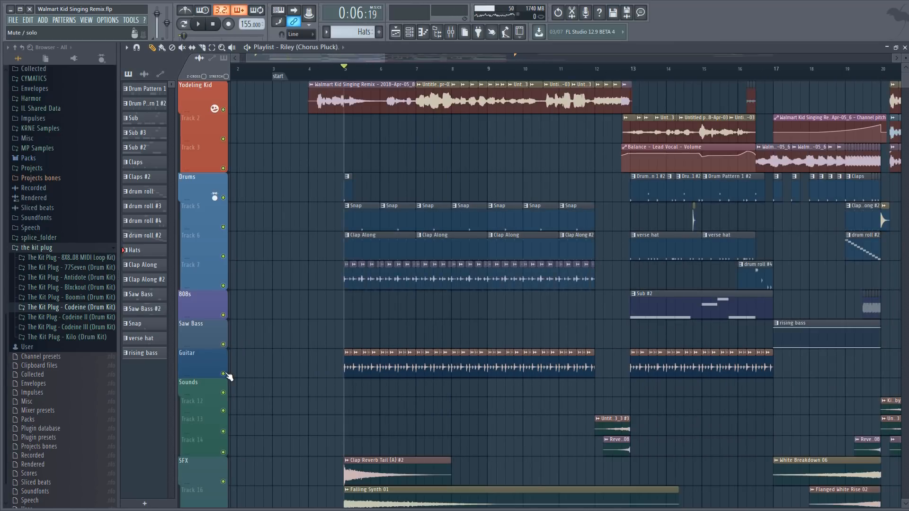
{"action": "key", "text": "space"}
{"action": "scroll", "coordinate": [340, 60], "scroll_direction": "right", "scroll_amount": 3}
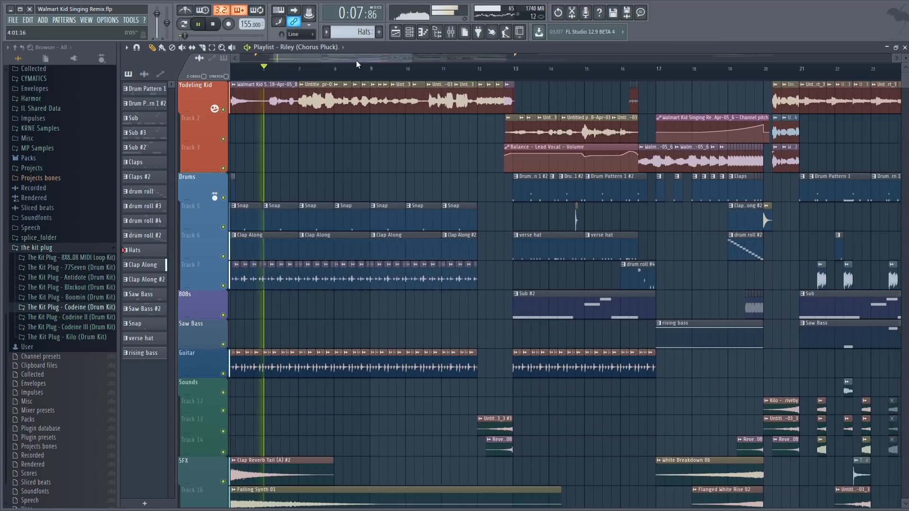
{"action": "scroll", "coordinate": [393, 71], "scroll_direction": "up", "scroll_amount": 3}
{"action": "key", "text": "space"}
Step: Play the start of the verse from bar 13 with all tracks audible
{"action": "mouse_move", "coordinate": [347, 58]}
{"action": "left_mouse_down"}
{"action": "mouse_move", "coordinate": [337, 60]}
{"action": "mouse_move", "coordinate": [358, 59]}
{"action": "left_mouse_up"}
{"action": "scroll", "coordinate": [354, 69], "scroll_direction": "down", "scroll_amount": 2}
{"action": "scroll", "coordinate": [459, 72], "scroll_direction": "up", "scroll_amount": 3}
{"action": "left_click", "coordinate": [458, 71]}
{"action": "key", "text": "space"}
{"action": "left_click", "coordinate": [424, 73]}
{"action": "key", "text": "space"}
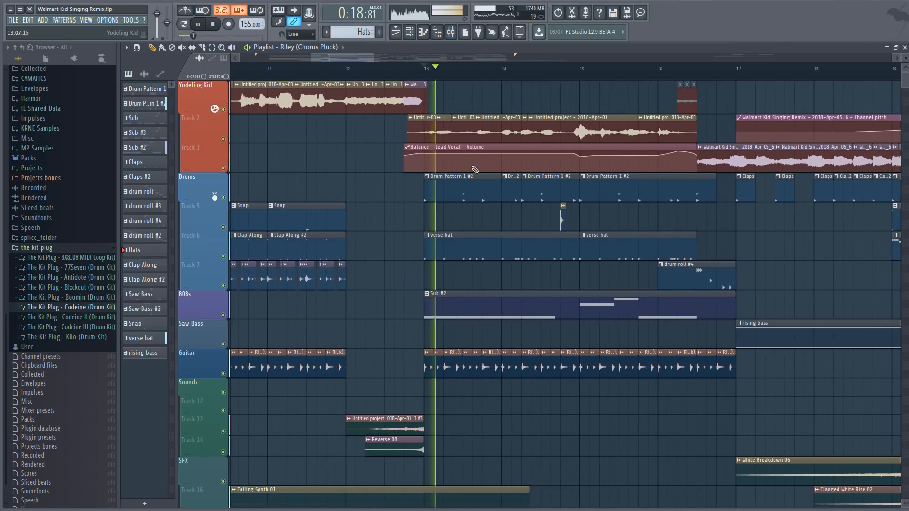
{"action": "key", "text": "space"}
Step: Solo the 808s track and open the verse's Sub #2 pattern to view its notes and channel
{"action": "left_click_drag", "start_coordinate": [336, 59], "coordinate": [341, 59]}
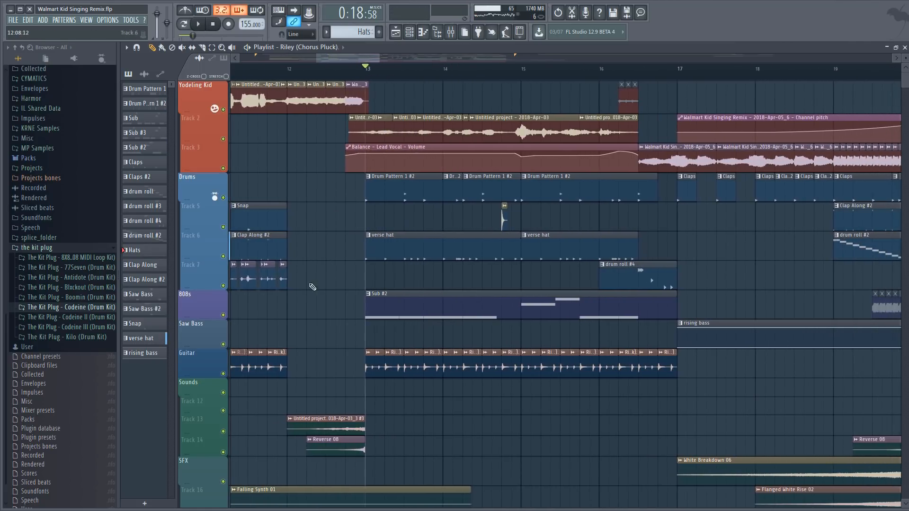
{"action": "left_click", "coordinate": [225, 318]}
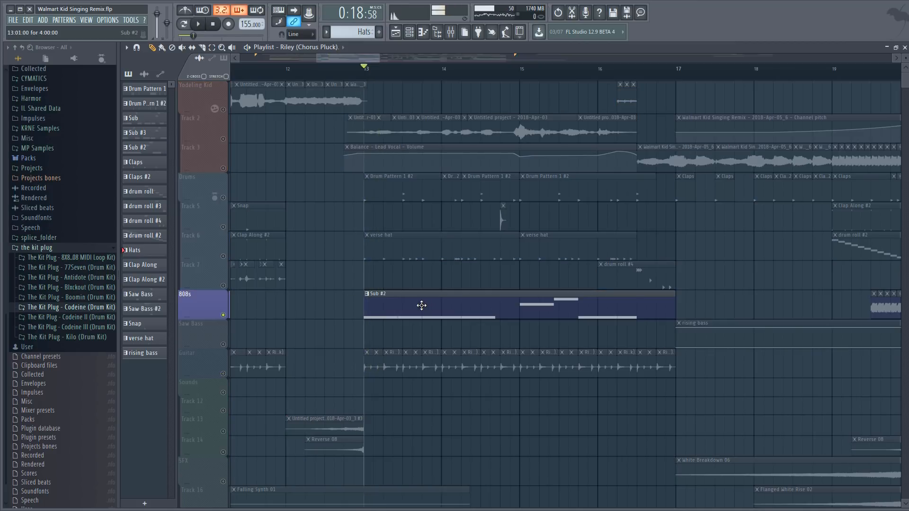
{"action": "double_click", "coordinate": [420, 305]}
{"action": "left_click", "coordinate": [629, 83]}
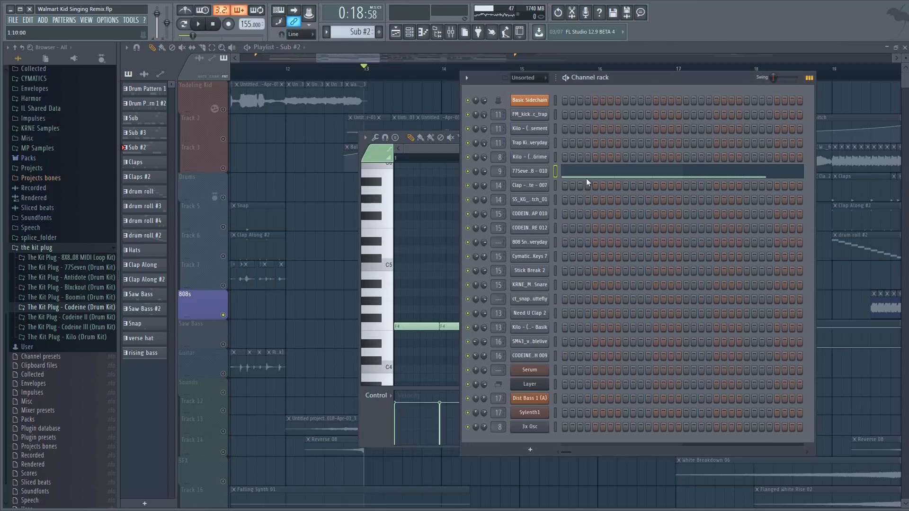
Step: Open the 77Seven - 808 - 010 sample's settings and point out The Kit Plug - 77Seven (Drum Kit) folder
{"action": "left_click", "coordinate": [543, 172]}
{"action": "left_click", "coordinate": [166, 134]}
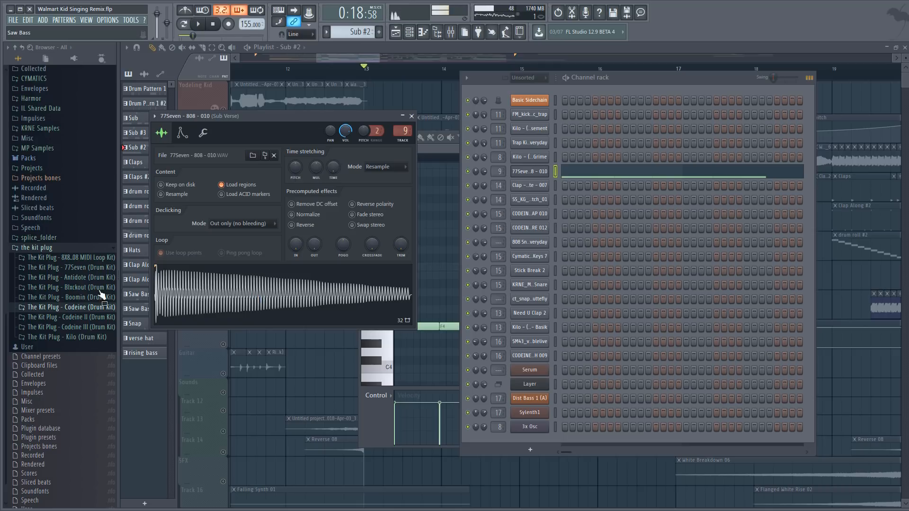
{"action": "left_click", "coordinate": [77, 268]}
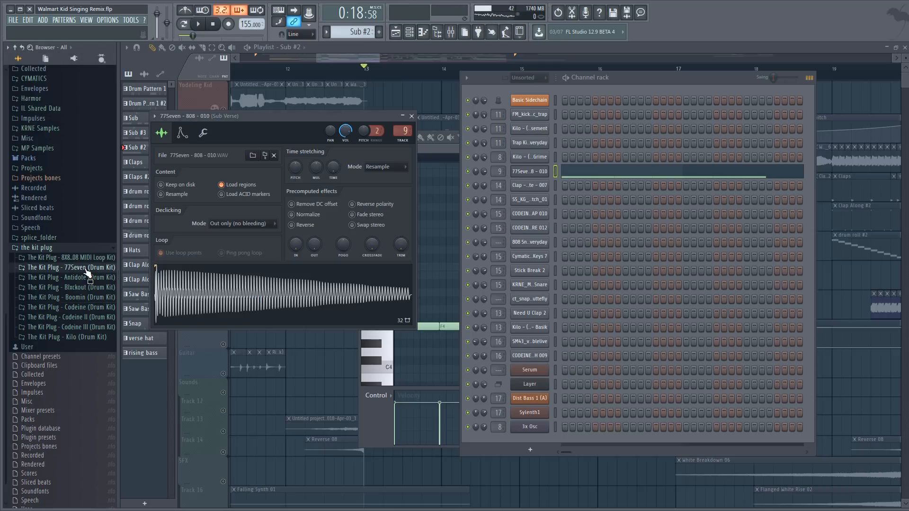
{"action": "left_click", "coordinate": [52, 267]}
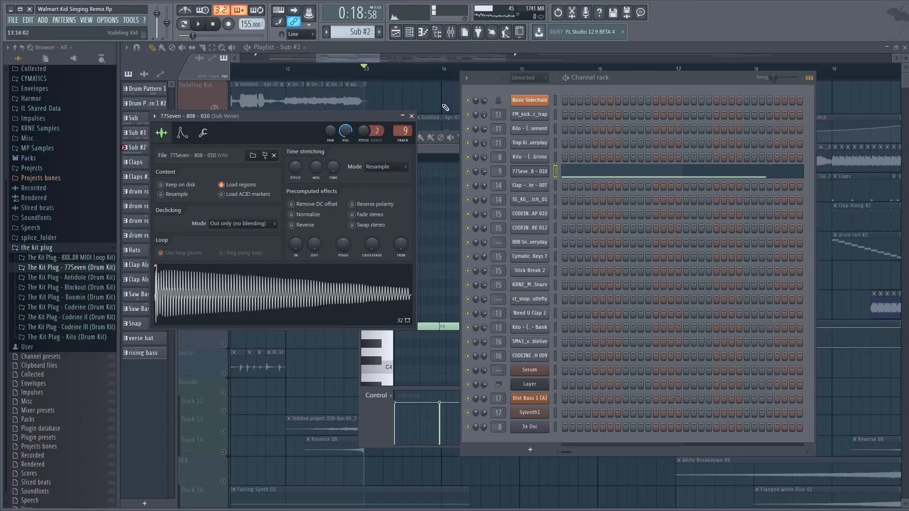
{"action": "key", "text": "space"}
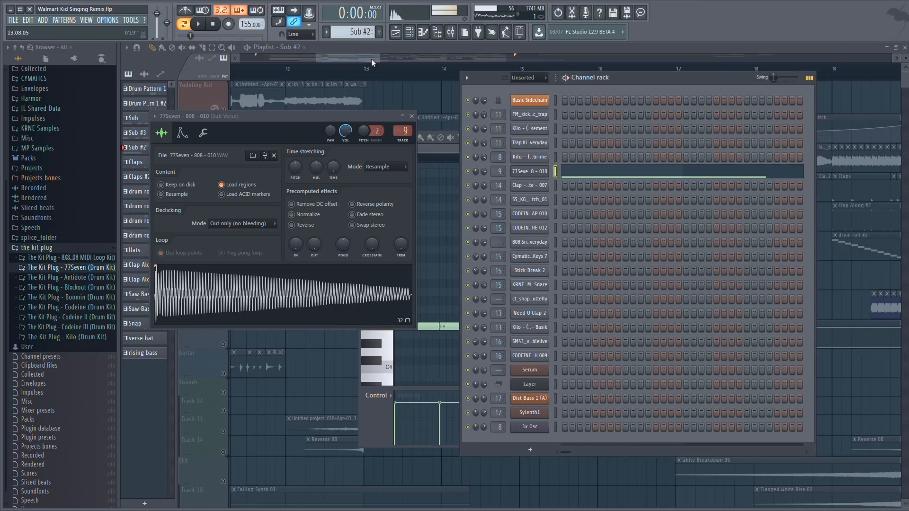
{"action": "left_click", "coordinate": [371, 59]}
Step: Open Fruity parametric EQ 2 on the Sub Verse mixer insert and audition the soloed 808 from bar 13
{"action": "left_click", "coordinate": [451, 32]}
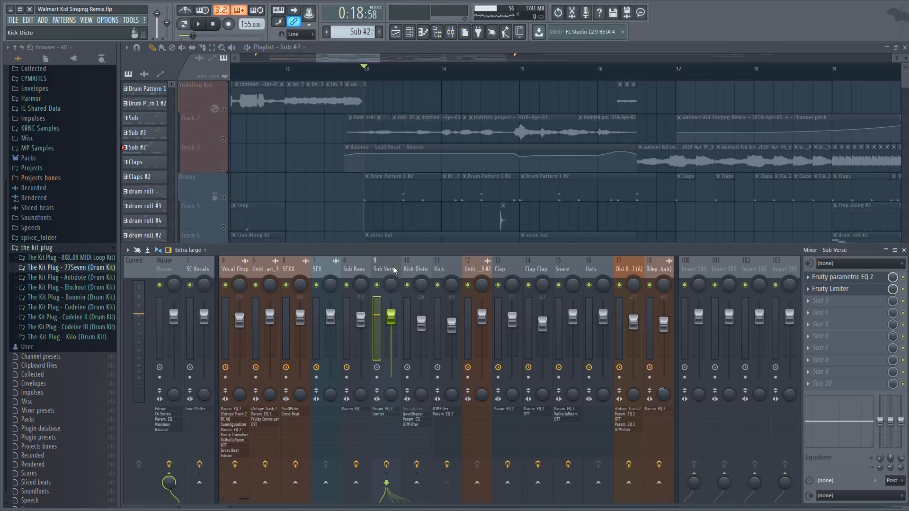
{"action": "key", "text": "space"}
{"action": "left_click", "coordinate": [852, 286]}
{"action": "left_click", "coordinate": [853, 279]}
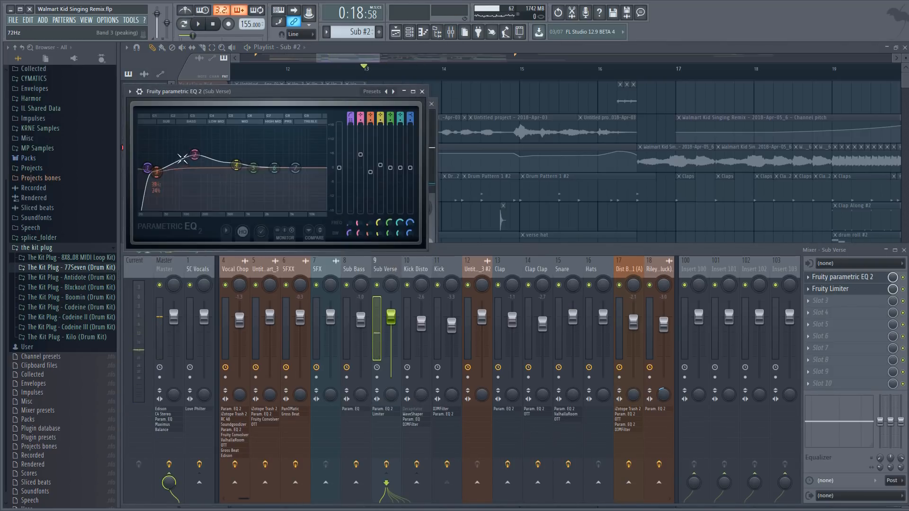
{"action": "key", "text": "space"}
{"action": "key", "text": "space"}
Step: Move band 2 of the Sub Verse EQ to a lower frequency with a slightly smaller boost while auditioning the 808
{"action": "left_click_drag", "start_coordinate": [195, 153], "coordinate": [191, 150]}
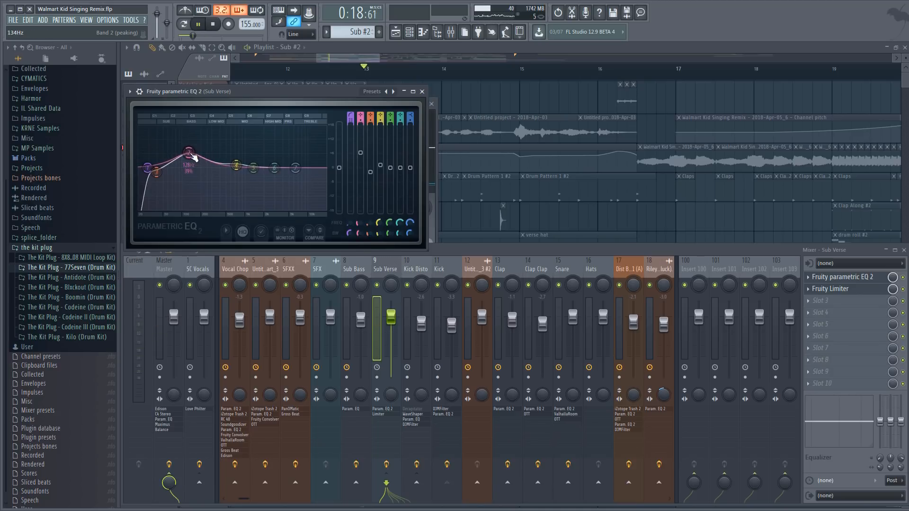
{"action": "key", "text": "space"}
{"action": "mouse_move", "coordinate": [192, 153]}
{"action": "left_mouse_down"}
{"action": "mouse_move", "coordinate": [187, 178]}
{"action": "mouse_move", "coordinate": [187, 146]}
{"action": "mouse_move", "coordinate": [185, 157]}
{"action": "left_mouse_up"}
{"action": "key", "text": "space"}
Step: Open the Fruity Limiter on the Sub Verse insert and watch its response while the soloed 808 plays
{"action": "left_click", "coordinate": [830, 291]}
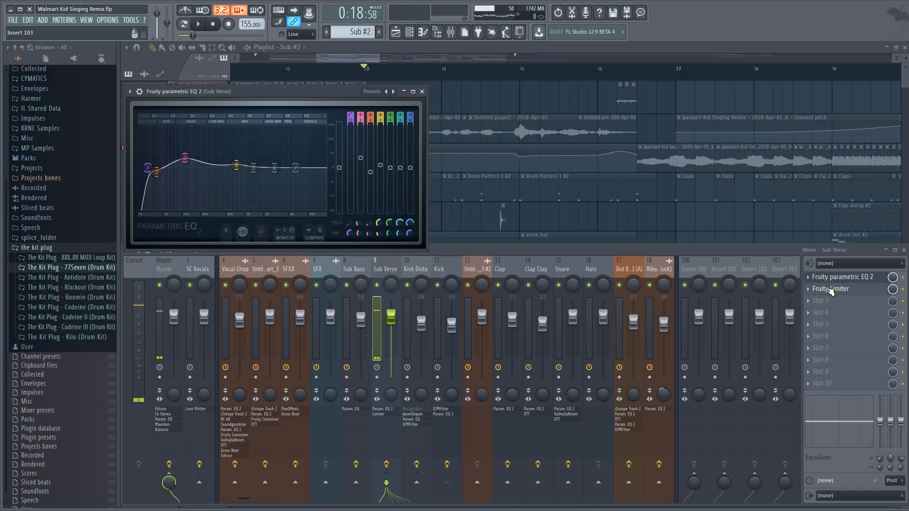
{"action": "left_click", "coordinate": [830, 290]}
{"action": "key", "text": "space"}
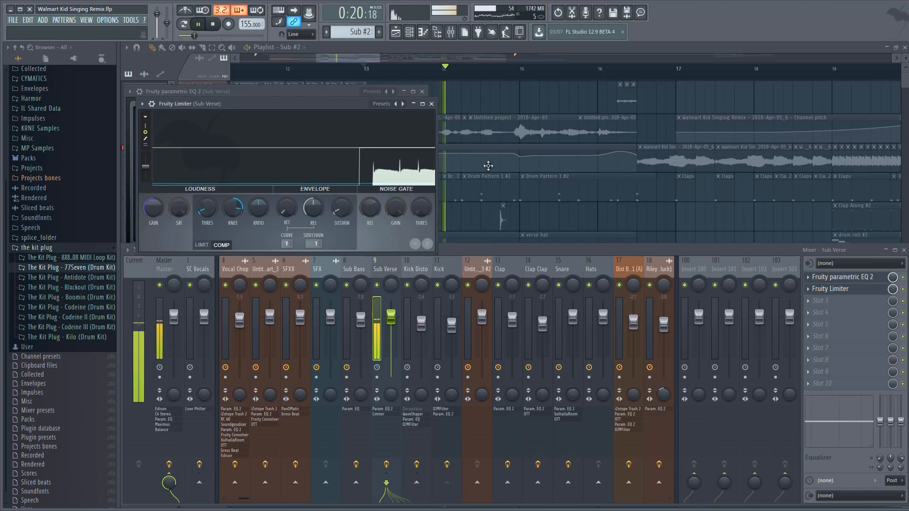
{"action": "key", "text": "space"}
Step: Unmute the Drums track beside the 808s and play both together from bar 13
{"action": "right_click", "coordinate": [481, 107]}
{"action": "left_click", "coordinate": [223, 197]}
{"action": "key", "text": "space"}
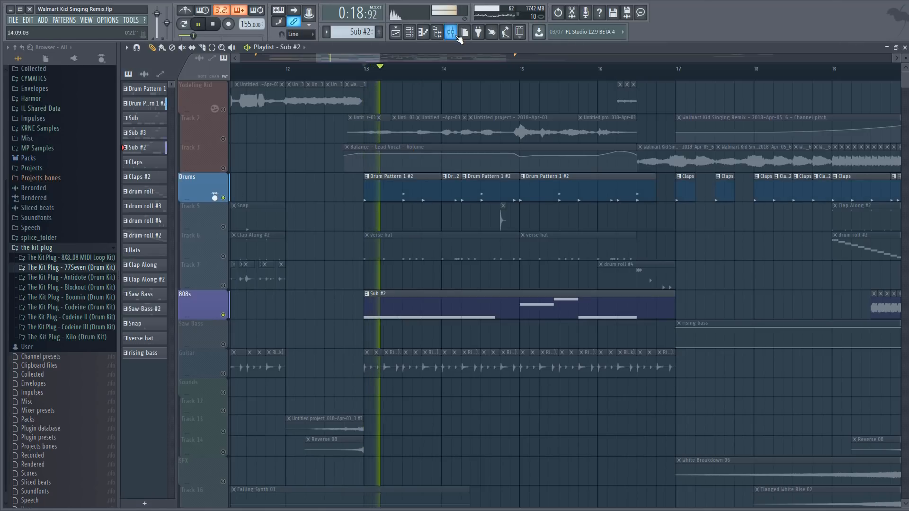
{"action": "key", "text": "space"}
{"action": "left_click", "coordinate": [456, 36]}
{"action": "key", "text": "space"}
{"action": "key", "text": "space"}
{"action": "key", "text": "space"}
{"action": "key", "text": "space"}
Step: Inspect the Kick Disto and Kick mixer inserts, opening the Kick's Fruity parametric EQ 2
{"action": "left_click", "coordinate": [413, 268]}
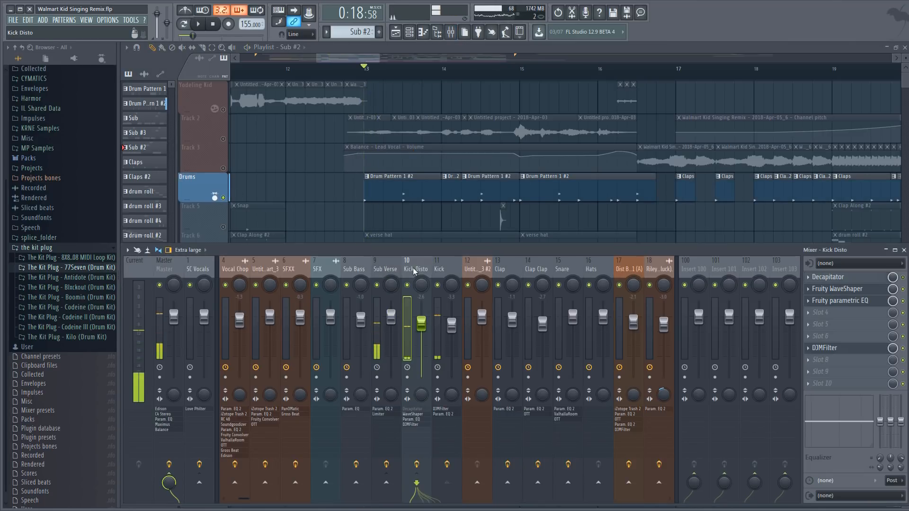
{"action": "left_click", "coordinate": [447, 268]}
{"action": "left_click", "coordinate": [834, 289]}
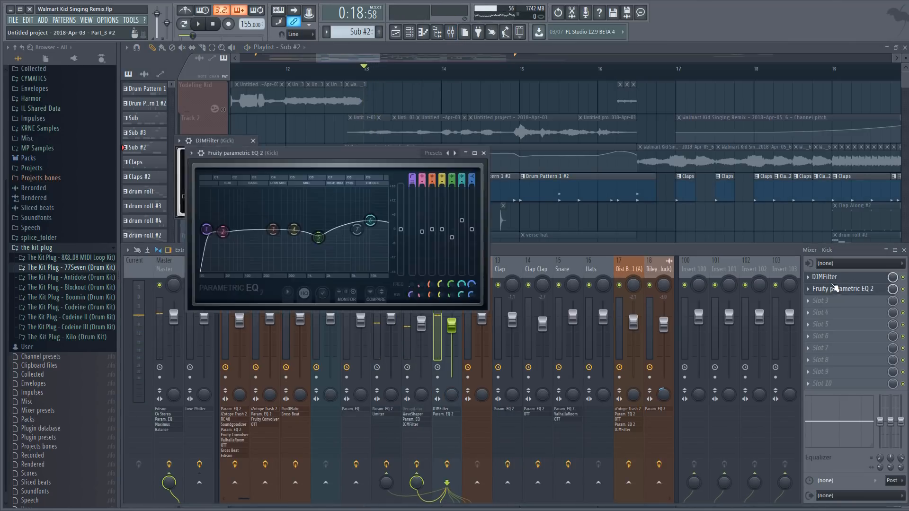
{"action": "left_click", "coordinate": [513, 251]}
Step: Reopen the Sub Verse EQ and Fruity Limiter, and watch the limiter while the drums and 808 play
{"action": "left_click", "coordinate": [374, 268]}
{"action": "left_click", "coordinate": [819, 278]}
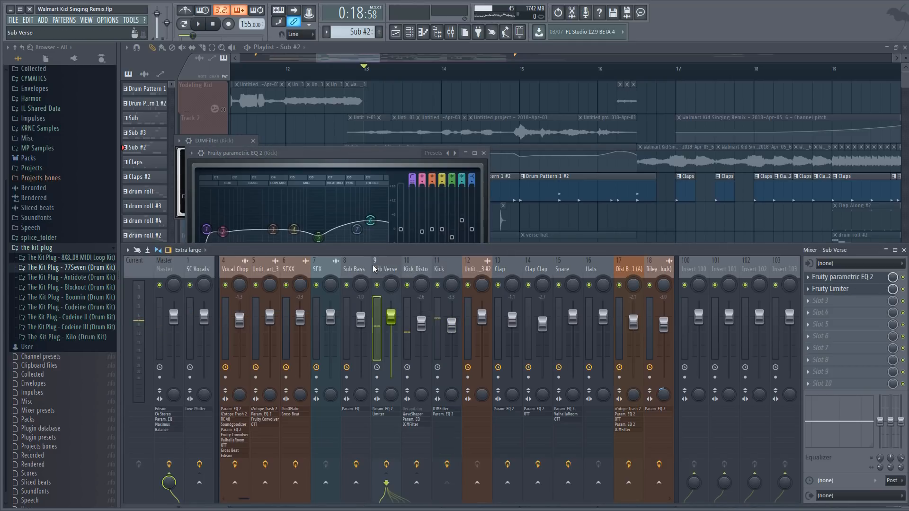
{"action": "left_click", "coordinate": [817, 289]}
{"action": "key", "text": "space"}
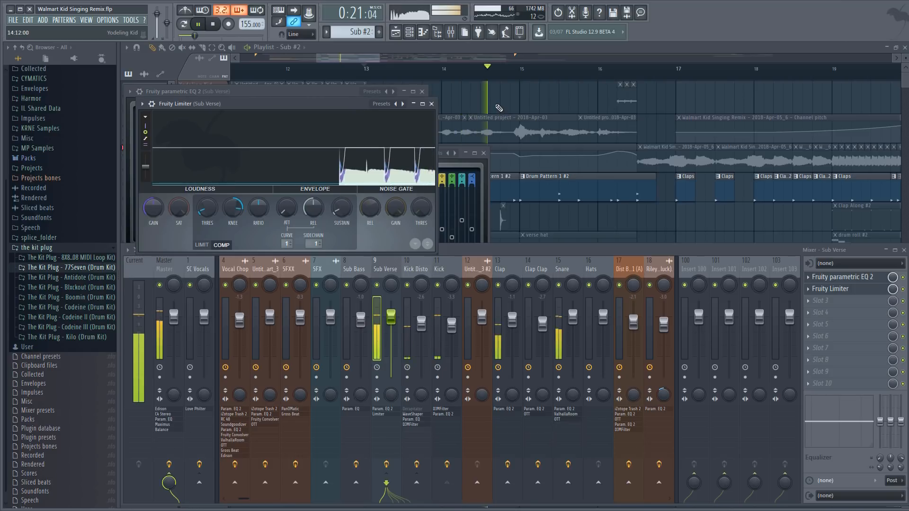
{"action": "key", "text": "space"}
Step: Bypass the Sub Verse Fruity Limiter, play the drums and 808 for comparison, and re-enable it
{"action": "left_click", "coordinate": [902, 289]}
{"action": "key", "text": "space"}
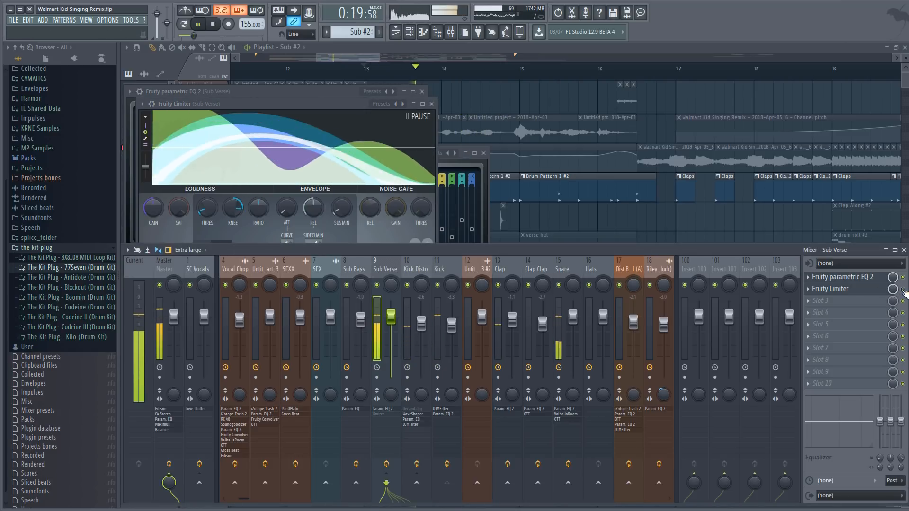
{"action": "left_click", "coordinate": [902, 289]}
{"action": "key", "text": "space"}
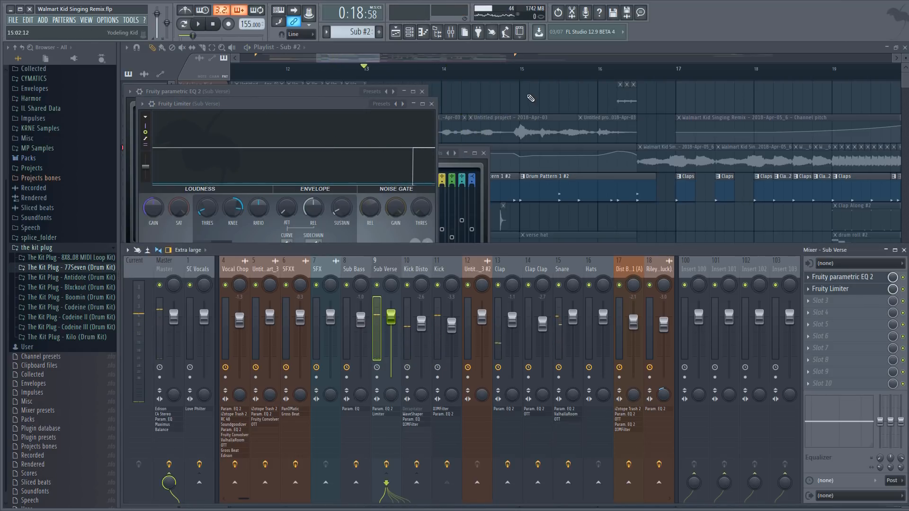
Step: Unmute the Guitar track beside the Drums and 808s and play all three together from bar 13
{"action": "left_click", "coordinate": [354, 71]}
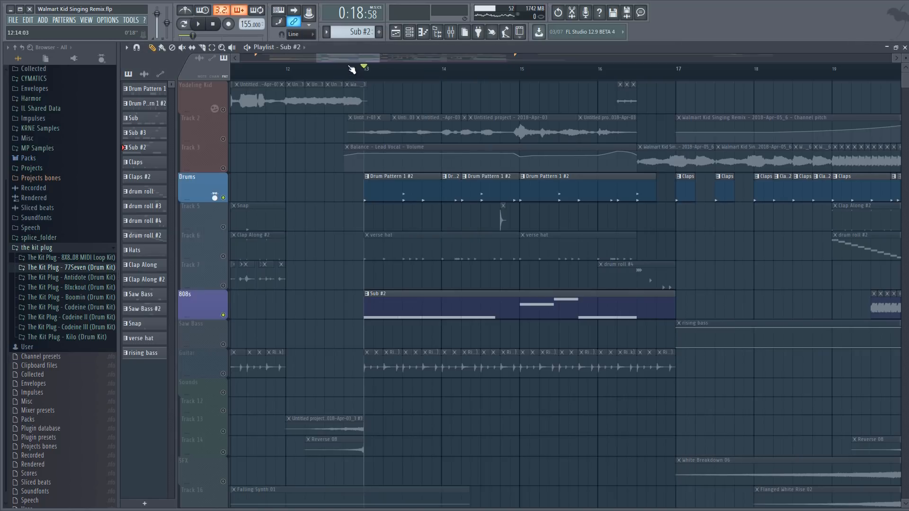
{"action": "left_click_drag", "start_coordinate": [350, 60], "coordinate": [355, 60]}
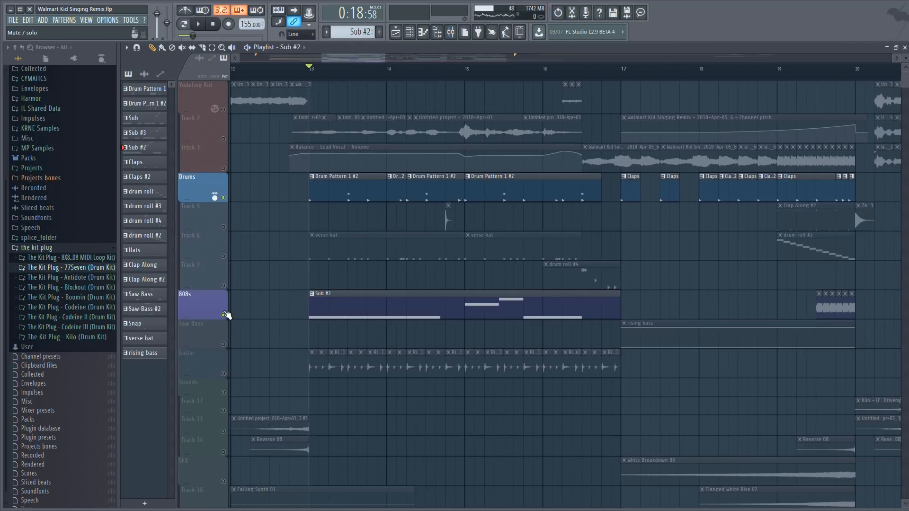
{"action": "left_click", "coordinate": [223, 374]}
{"action": "key", "text": "space"}
{"action": "scroll", "coordinate": [359, 72], "scroll_direction": "down", "scroll_amount": 3}
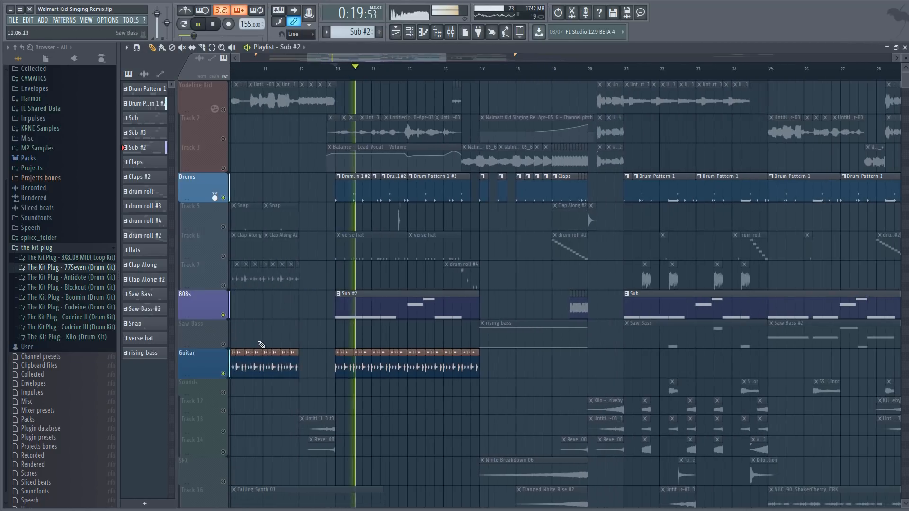
Step: Unmute all tracks and listen to the full verse arrangement into bar 17
{"action": "right_click", "coordinate": [223, 374]}
{"action": "right_click", "coordinate": [223, 373]}
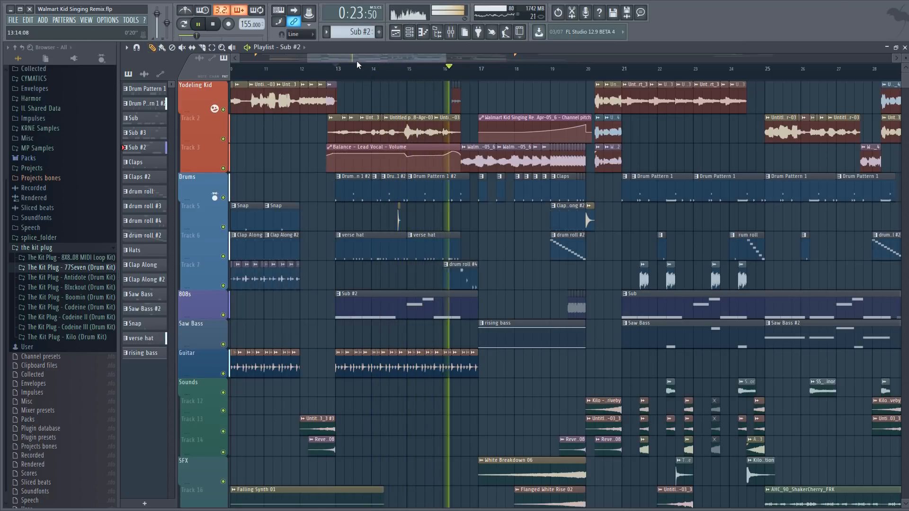
{"action": "scroll", "coordinate": [364, 61], "scroll_direction": "down", "scroll_amount": 2}
{"action": "scroll", "coordinate": [452, 70], "scroll_direction": "up", "scroll_amount": 3}
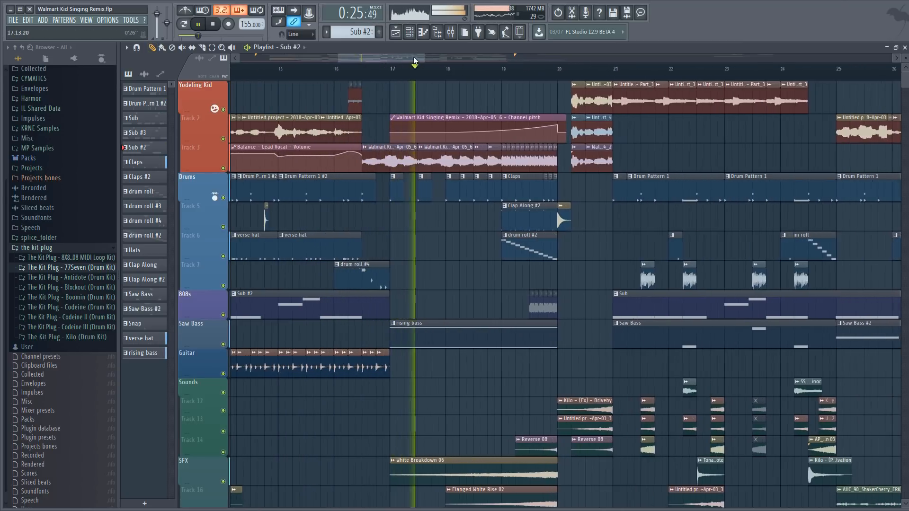
{"action": "key", "text": "space"}
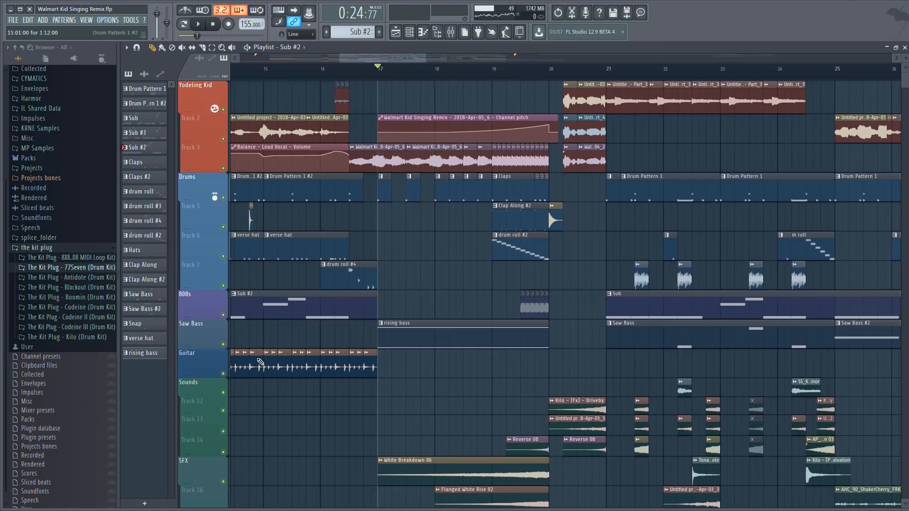
Step: Solo the Saw Bass track, open the rising bass pattern, and inspect its Dist Bass 1 (A) and 3x Osc instruments
{"action": "right_click", "coordinate": [224, 344]}
{"action": "double_click", "coordinate": [461, 324]}
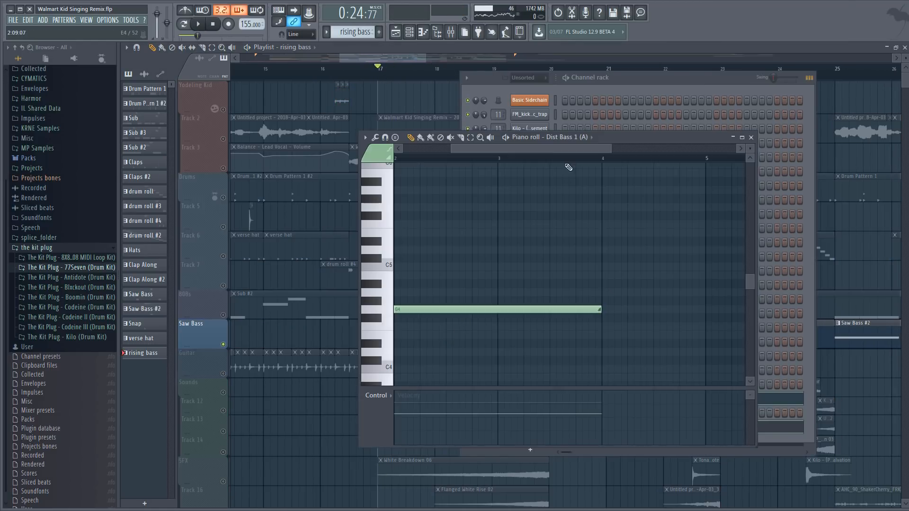
{"action": "left_click", "coordinate": [610, 78]}
{"action": "left_click", "coordinate": [530, 400]}
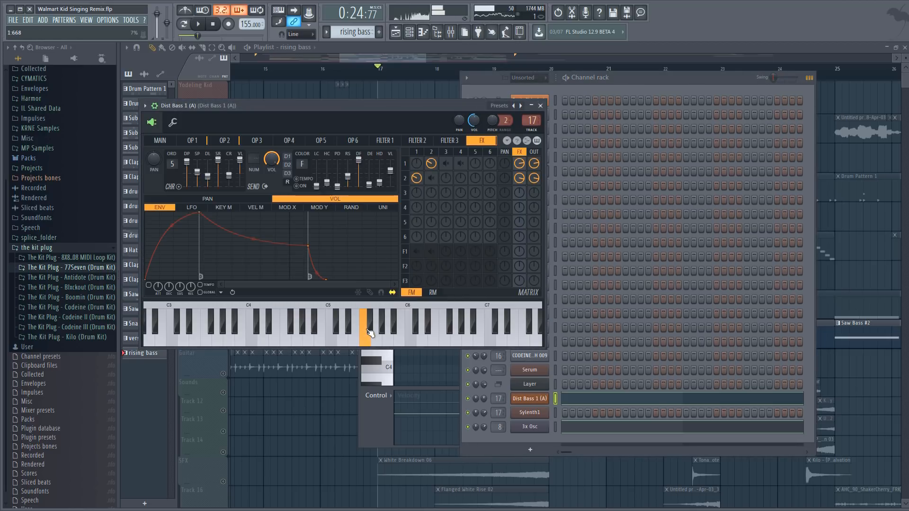
{"action": "left_click", "coordinate": [611, 84]}
{"action": "left_click", "coordinate": [530, 427]}
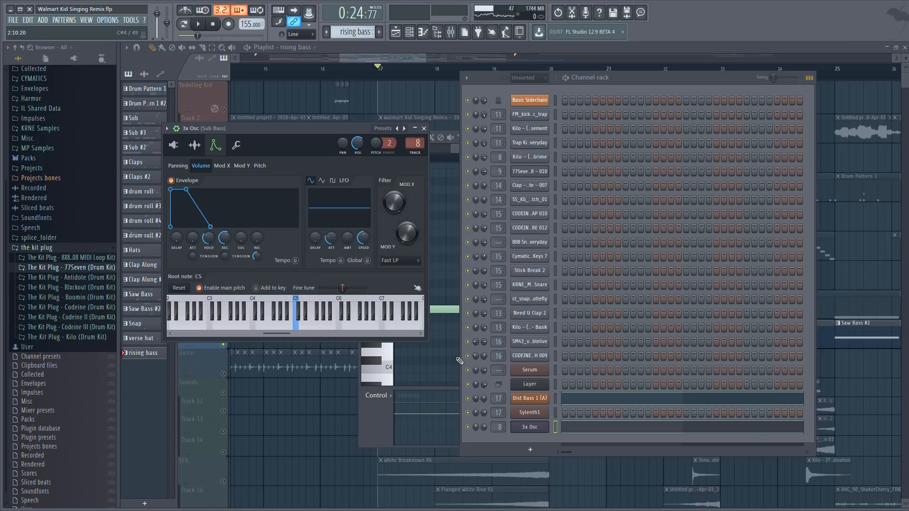
Step: Play the soloed rising bass from bar 17 while examining the lower notes in its piano roll
{"action": "left_click", "coordinate": [460, 360]}
{"action": "scroll", "coordinate": [479, 161], "scroll_direction": "down", "scroll_amount": 3}
{"action": "key", "text": "space"}
{"action": "scroll", "coordinate": [473, 218], "scroll_direction": "up", "scroll_amount": 3}
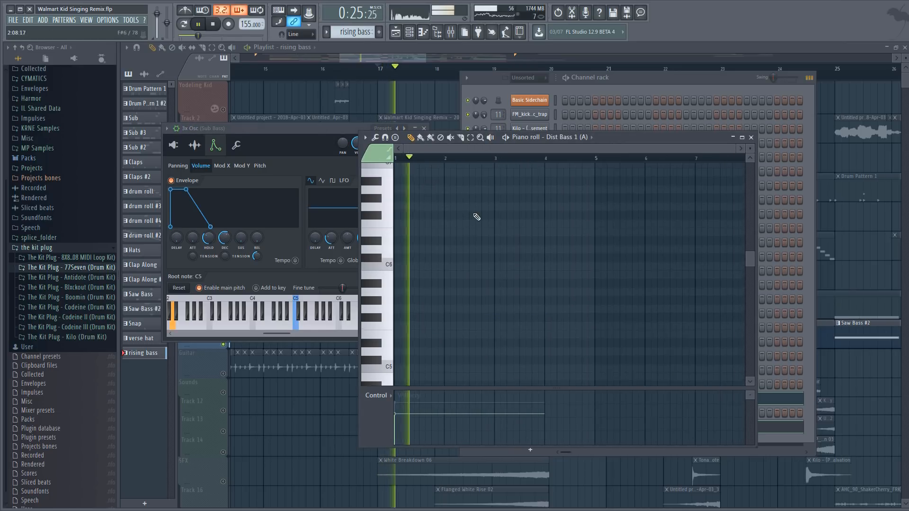
{"action": "scroll", "coordinate": [478, 212], "scroll_direction": "down", "scroll_amount": 6}
{"action": "scroll", "coordinate": [491, 212], "scroll_direction": "down", "scroll_amount": 7}
{"action": "key", "text": "space"}
Step: Examine the low and high rising bass notes in the piano roll, play the pattern again, and return to the playlist
{"action": "scroll", "coordinate": [478, 256], "scroll_direction": "up", "scroll_amount": 2}
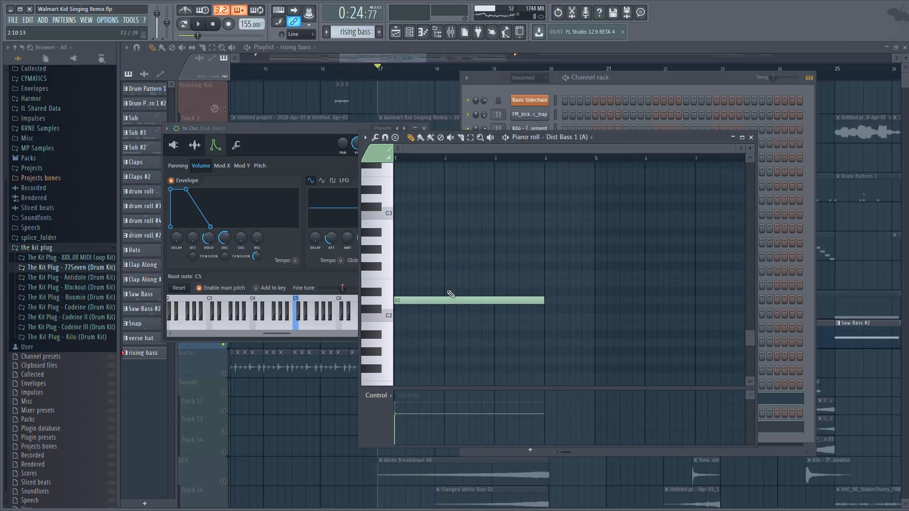
{"action": "scroll", "coordinate": [415, 232], "scroll_direction": "up", "scroll_amount": 1}
{"action": "scroll", "coordinate": [414, 227], "scroll_direction": "up", "scroll_amount": 4}
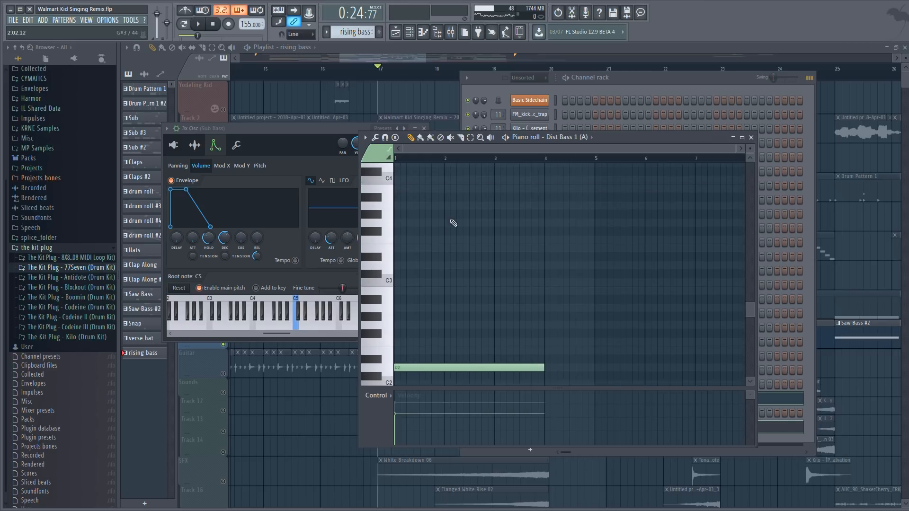
{"action": "left_click", "coordinate": [439, 240]}
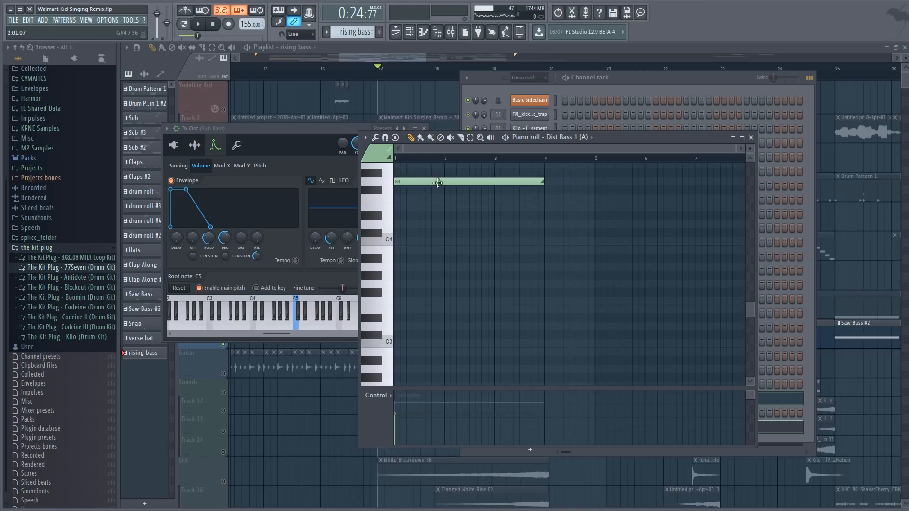
{"action": "key", "text": "space"}
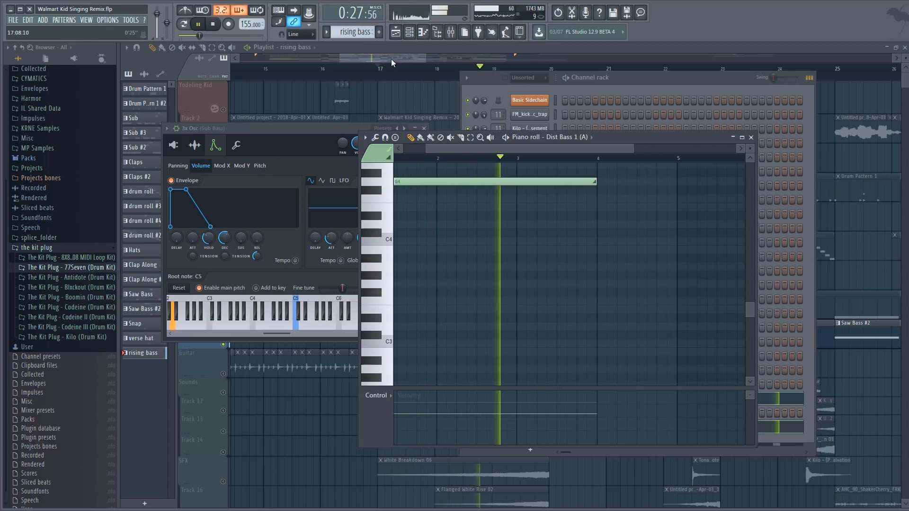
{"action": "key", "text": "F12"}
{"action": "key", "text": "space"}
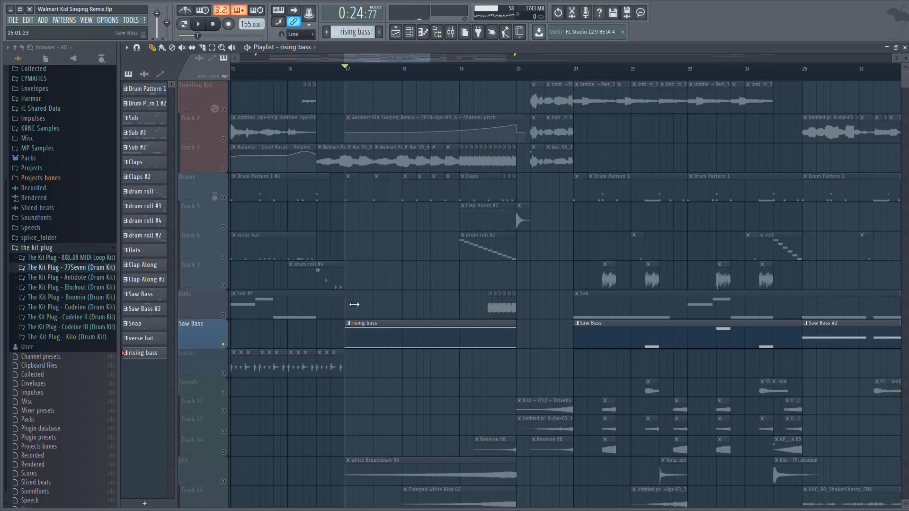
Step: Unmute all tracks and play the full build-up from bar 17
{"action": "right_click", "coordinate": [223, 344]}
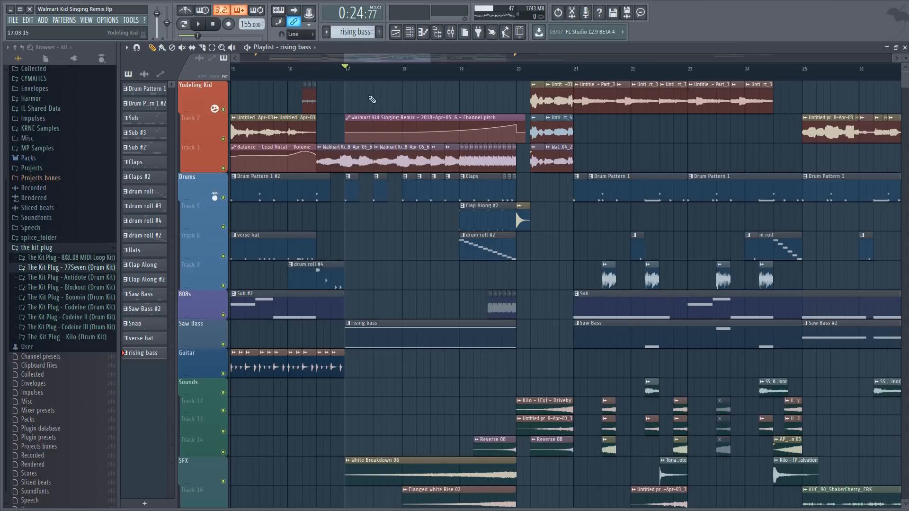
{"action": "key", "text": "space"}
{"action": "scroll", "coordinate": [416, 253], "scroll_direction": "down", "scroll_amount": 1}
{"action": "scroll", "coordinate": [417, 253], "scroll_direction": "up", "scroll_amount": 1}
{"action": "left_click_drag", "start_coordinate": [393, 58], "coordinate": [404, 58]}
{"action": "right_click", "coordinate": [457, 286]}
{"action": "left_click_drag", "start_coordinate": [395, 58], "coordinate": [420, 60]}
{"action": "key", "text": "space"}
Step: Set the playhead to bar 21, solo the 808s track, and open the Sub pattern
{"action": "scroll", "coordinate": [418, 72], "scroll_direction": "up", "scroll_amount": 3}
{"action": "left_click", "coordinate": [413, 68]}
{"action": "scroll", "coordinate": [427, 69], "scroll_direction": "down", "scroll_amount": 1}
{"action": "scroll", "coordinate": [429, 70], "scroll_direction": "down", "scroll_amount": 2}
{"action": "left_click", "coordinate": [402, 66]}
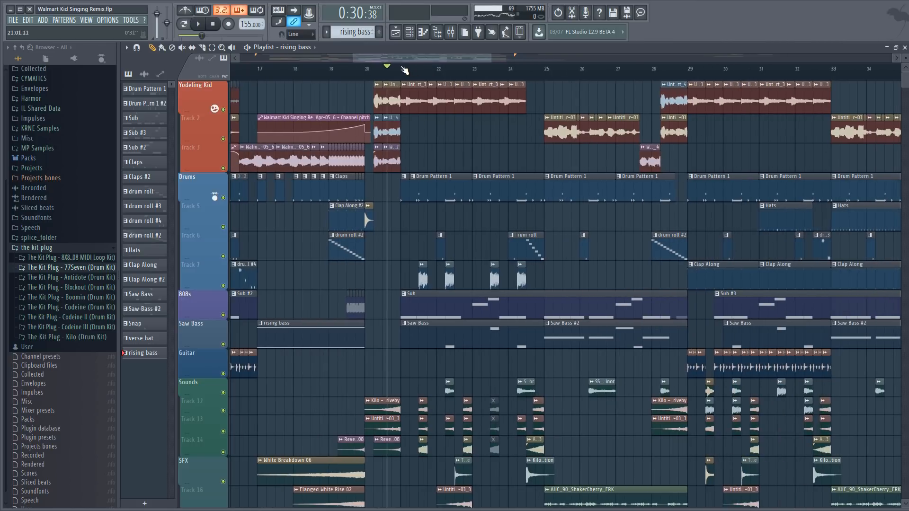
{"action": "right_click", "coordinate": [224, 315]}
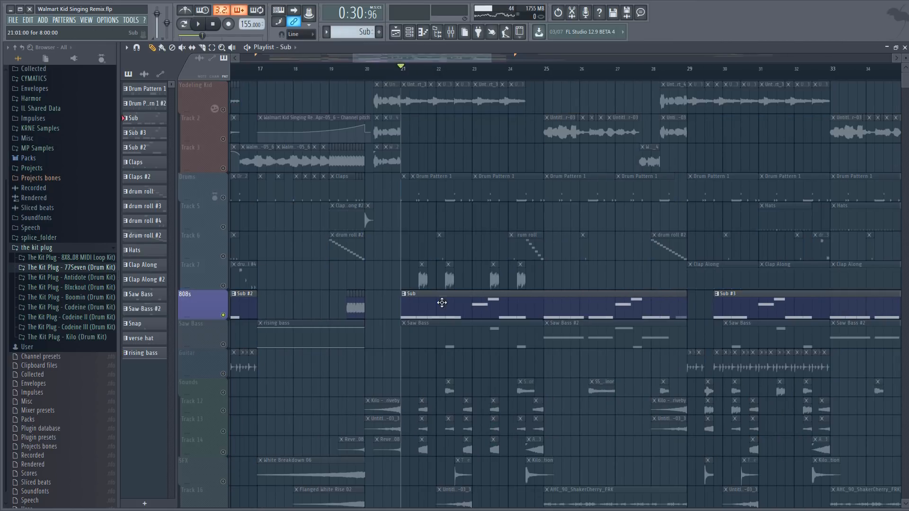
{"action": "double_click", "coordinate": [441, 303]}
Step: Open the Kilo - (808) - Grime channel from the channel rack and audition its sample waveform
{"action": "left_click", "coordinate": [639, 77]}
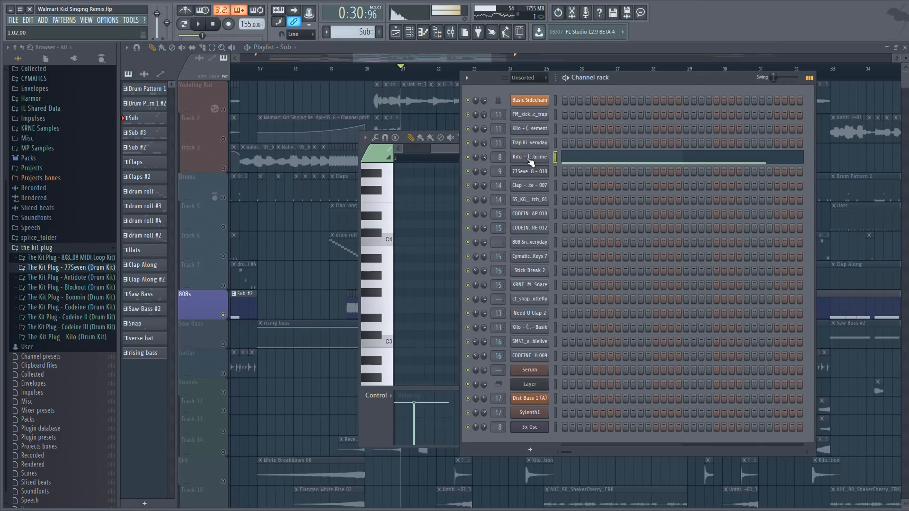
{"action": "left_click", "coordinate": [530, 159]}
{"action": "left_click", "coordinate": [186, 158]}
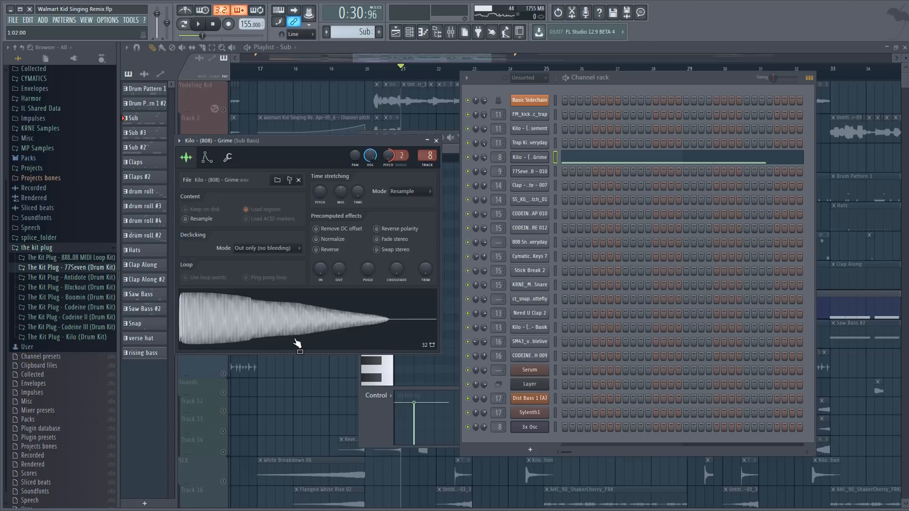
{"action": "left_click", "coordinate": [296, 342]}
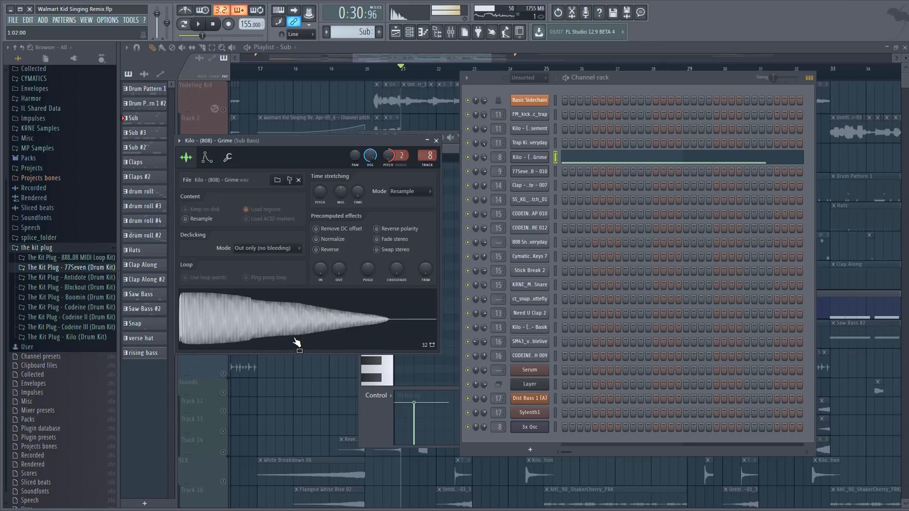
Step: Inspect the Fruity parametric EQ on the Sub Bass mixer insert and audition the Grime 808 again
{"action": "key", "text": "F9"}
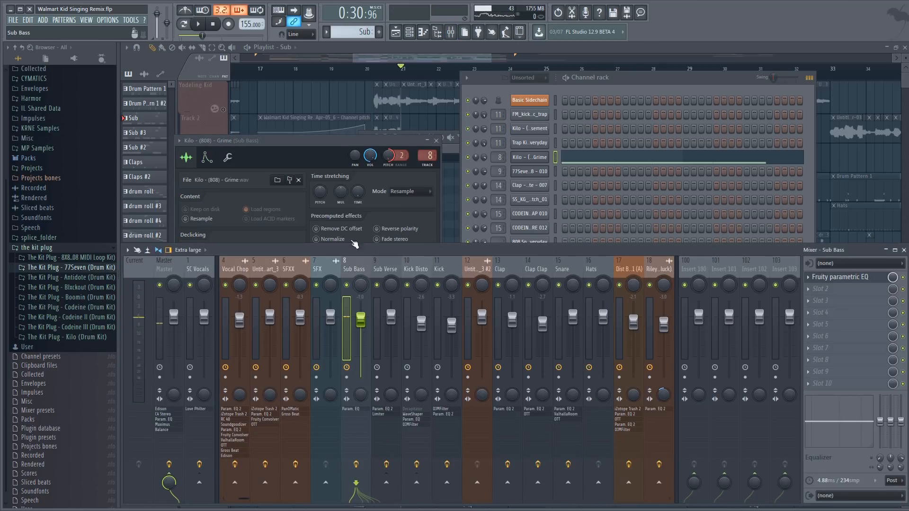
{"action": "left_click", "coordinate": [838, 278]}
{"action": "left_click", "coordinate": [333, 165]}
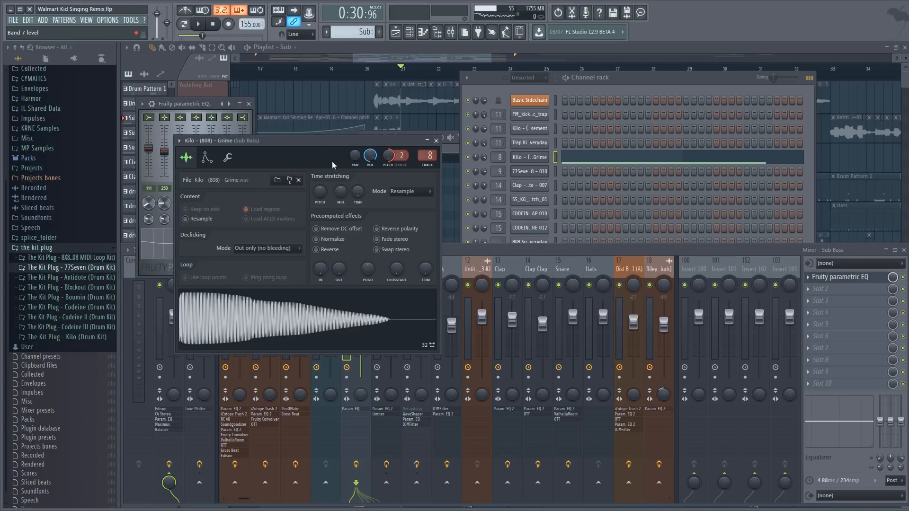
{"action": "left_click", "coordinate": [324, 327]}
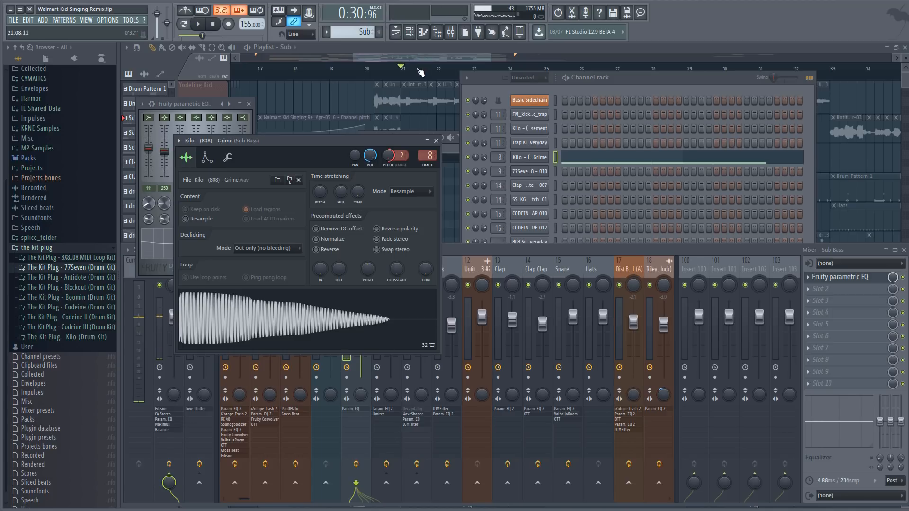
Step: Play the soloed 808s from bar 21 and unmute the Drums track beside them
{"action": "left_click", "coordinate": [405, 60]}
{"action": "key", "text": "space"}
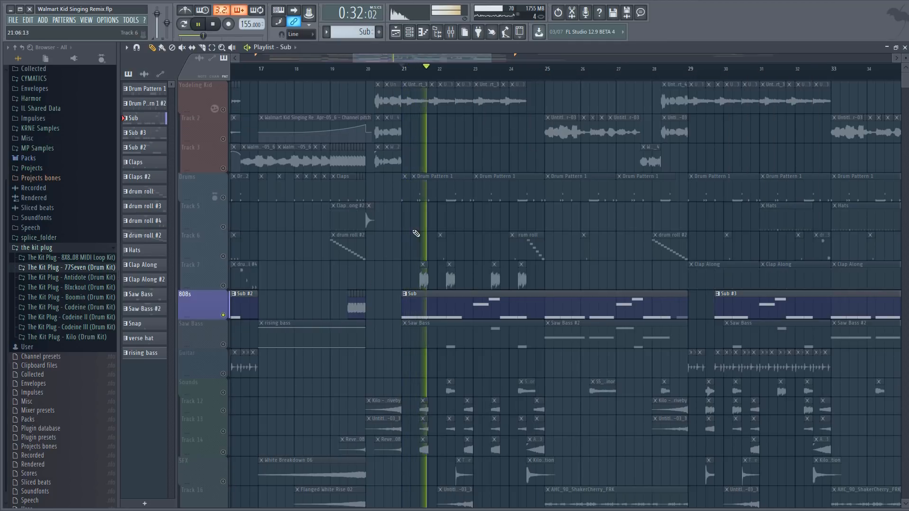
{"action": "left_click", "coordinate": [208, 189]}
{"action": "key", "text": "space"}
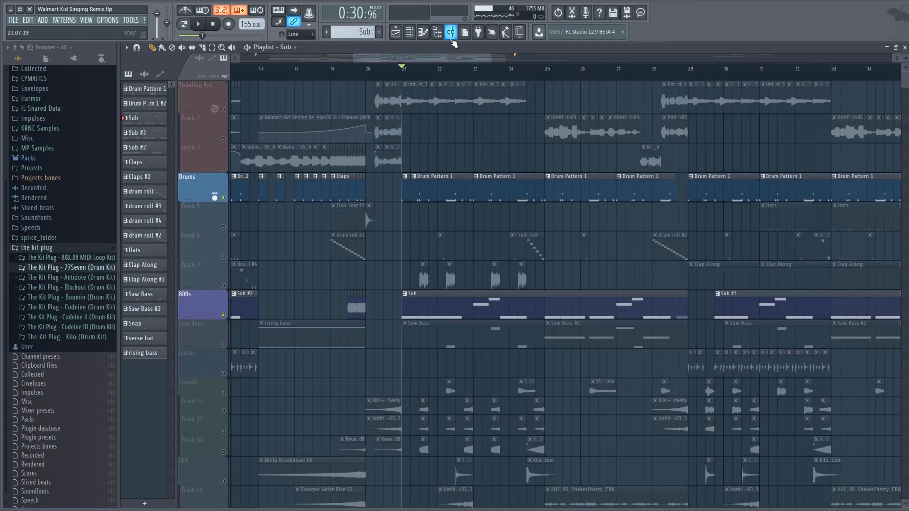
Step: Reopen the Kilo - (808) - Grime channel and audition it with its volume envelope off and on
{"action": "double_click", "coordinate": [463, 314]}
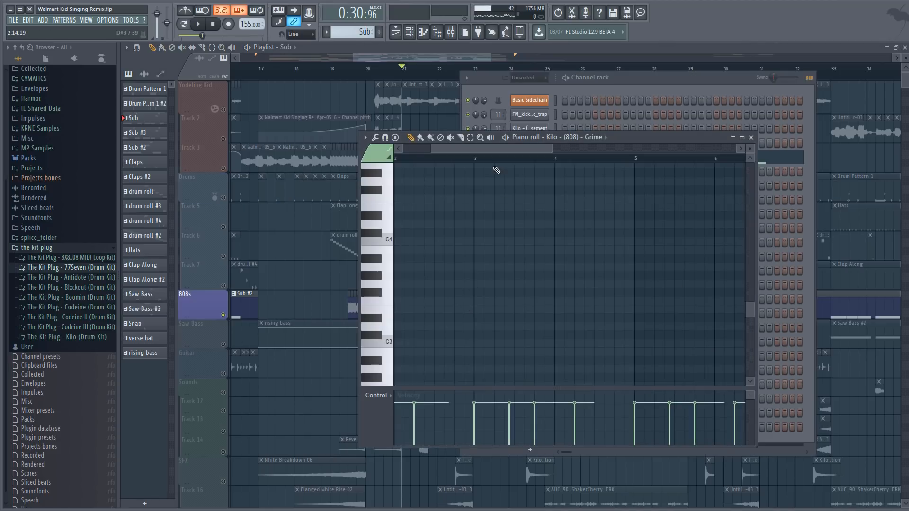
{"action": "left_click", "coordinate": [620, 87]}
{"action": "left_click", "coordinate": [529, 157]}
{"action": "left_click", "coordinate": [206, 157]}
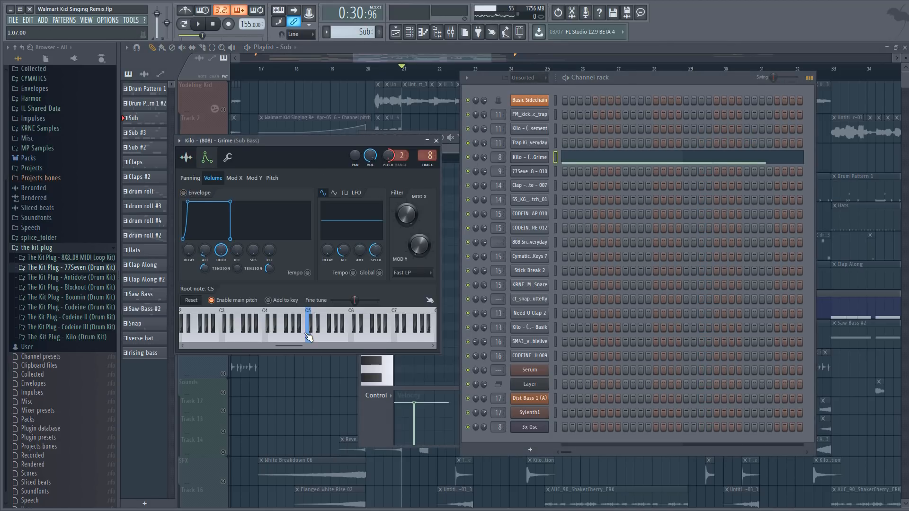
{"action": "left_click", "coordinate": [187, 159]}
{"action": "left_click", "coordinate": [206, 159]}
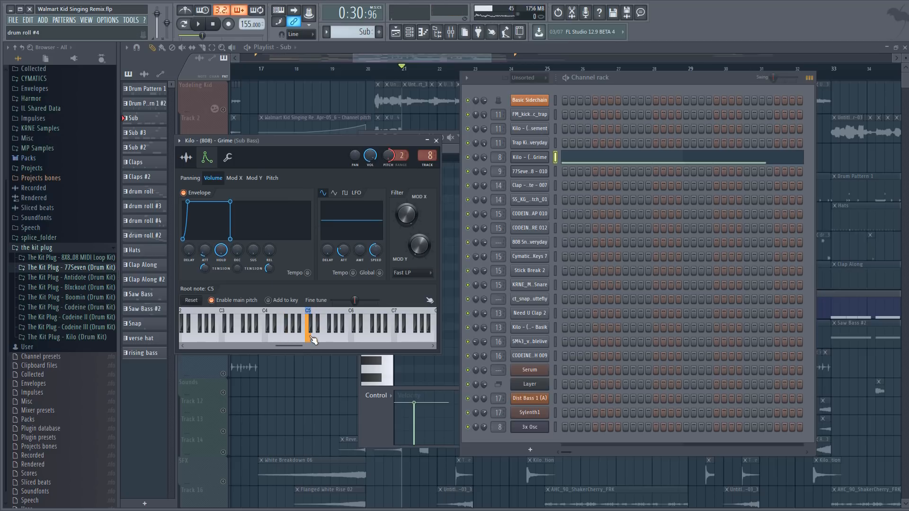
Step: Return to the playlist, unmute the Saw Bass track beside the 808s, and play both from bar 21
{"action": "key", "text": "F5"}
{"action": "scroll", "coordinate": [293, 280], "scroll_direction": "down", "scroll_amount": 3}
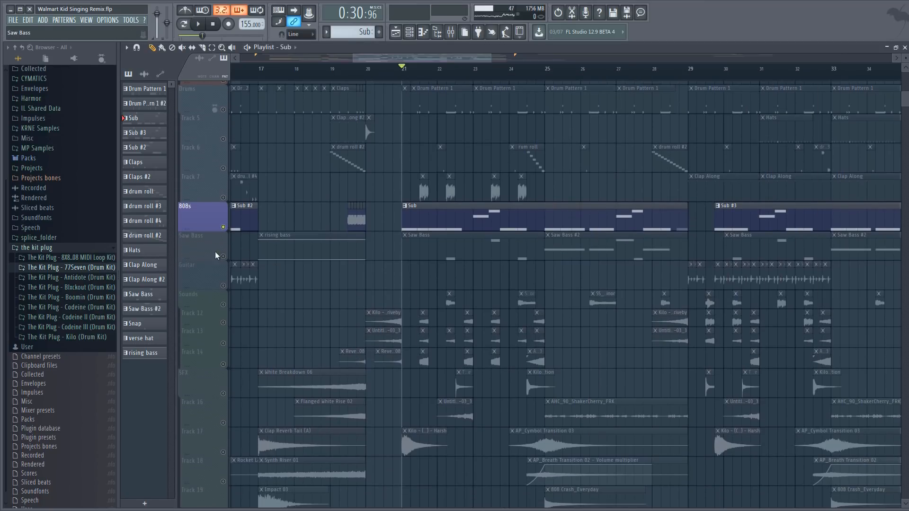
{"action": "left_click", "coordinate": [223, 256]}
{"action": "key", "text": "space"}
{"action": "left_click_drag", "start_coordinate": [430, 56], "coordinate": [445, 54]}
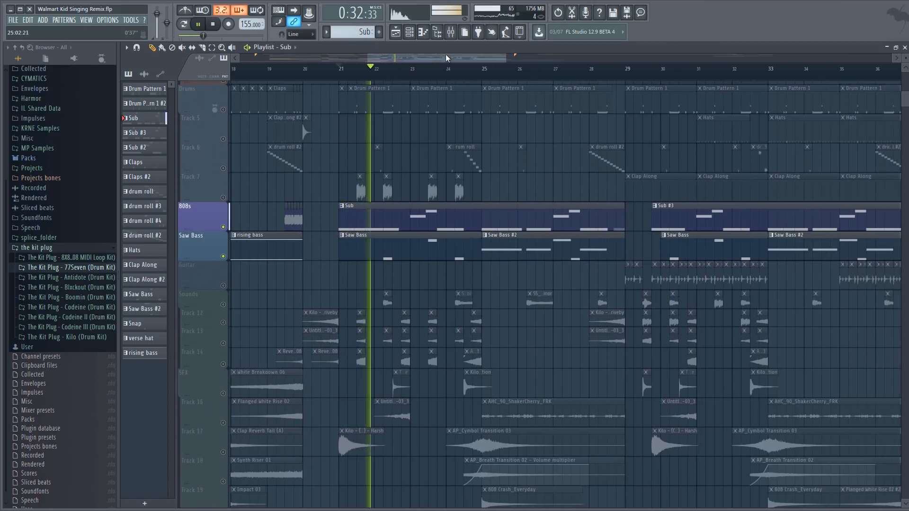
Step: Mute the 808s and play the Saw Bass track alone from bar 21
{"action": "left_click", "coordinate": [223, 227]}
{"action": "key", "text": "space"}
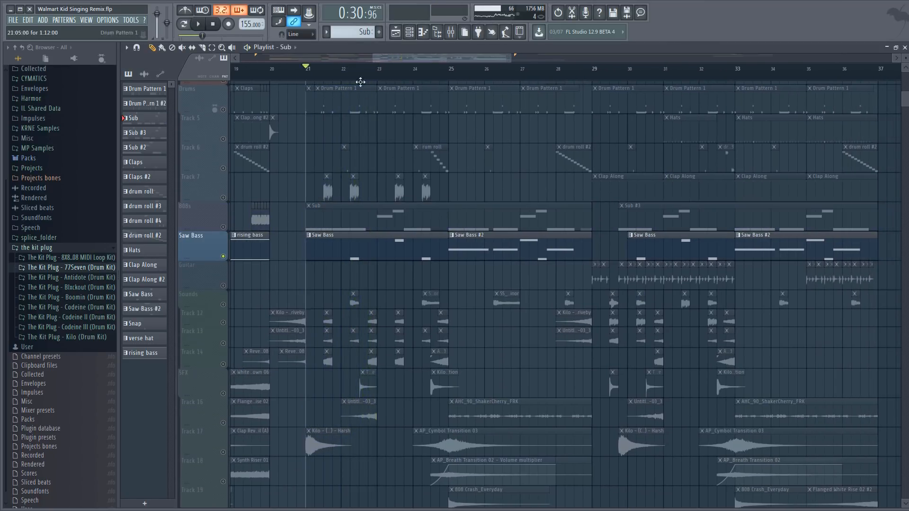
{"action": "key", "text": "space"}
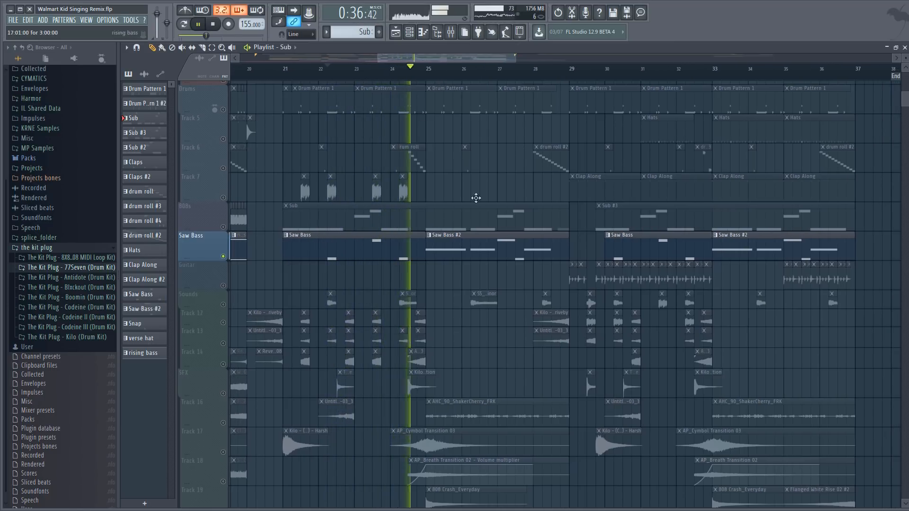
{"action": "key", "text": "space"}
Step: Set the playhead to bar 25, unmute all tracks, and play the full drop from there
{"action": "left_click", "coordinate": [433, 69]}
{"action": "scroll", "coordinate": [441, 59], "scroll_direction": "up", "scroll_amount": 3}
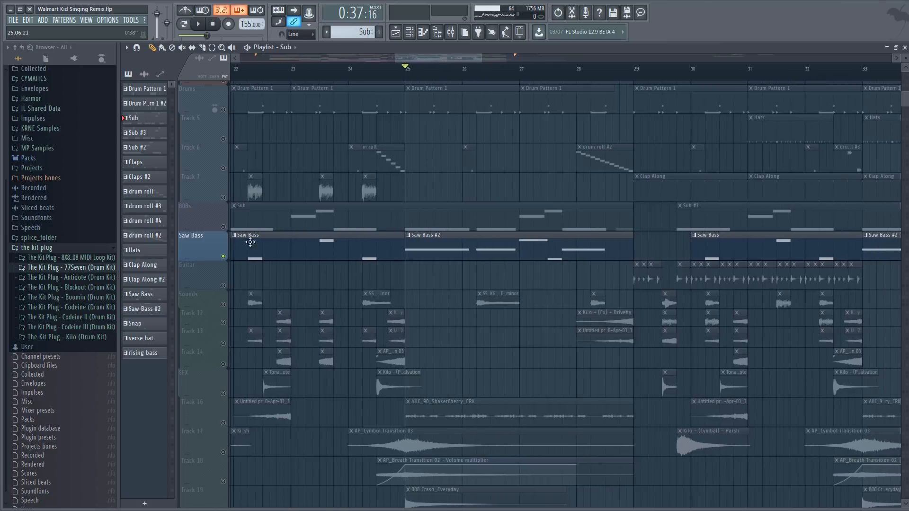
{"action": "right_click", "coordinate": [223, 256]}
{"action": "key", "text": "space"}
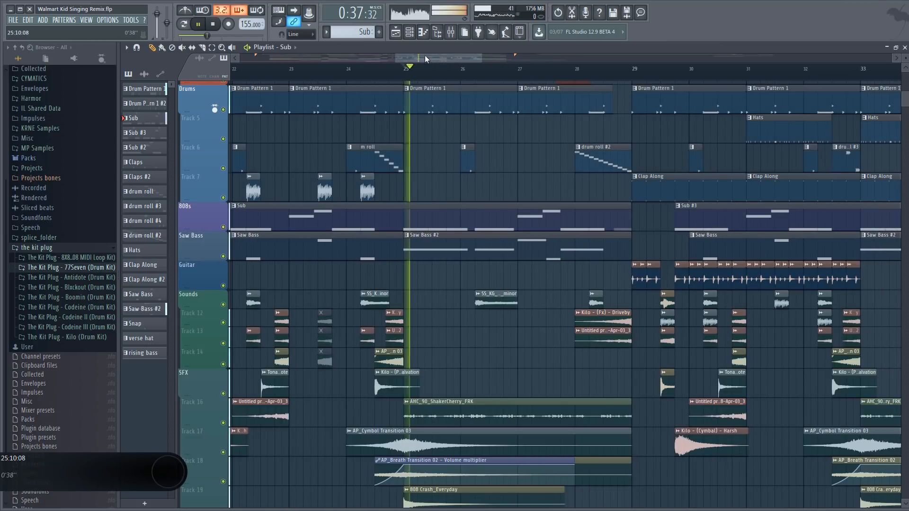
Step: Solo the 808s, Saw Bass and Drums tracks together and play them from bar 25
{"action": "right_click", "coordinate": [223, 228]}
{"action": "left_click", "coordinate": [223, 256]}
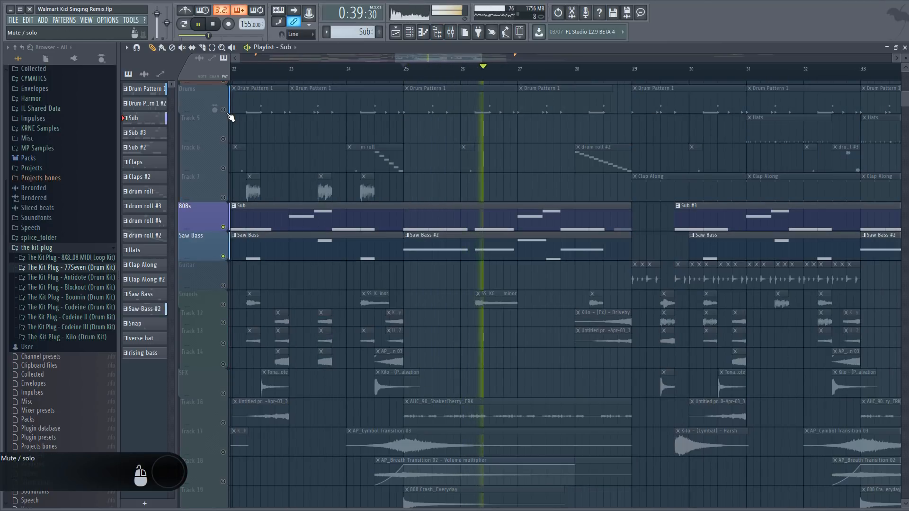
{"action": "left_click", "coordinate": [223, 110]}
{"action": "key", "text": "space"}
{"action": "key", "text": "space"}
{"action": "key", "text": "F9"}
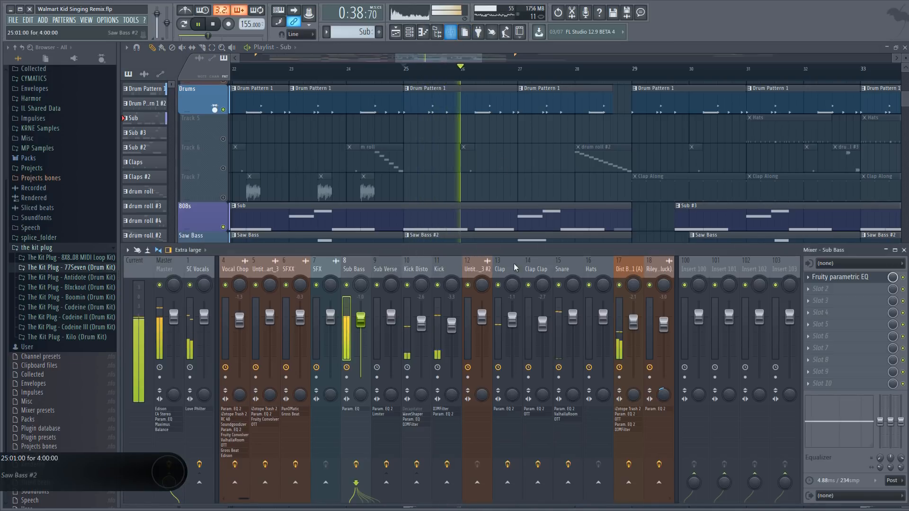
{"action": "key", "text": "space"}
{"action": "key", "text": "F9"}
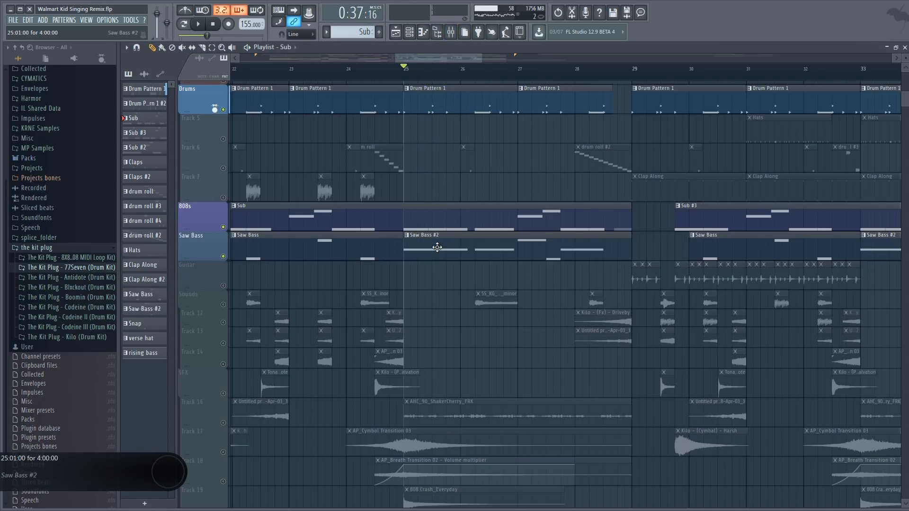
Step: Open the Dist Bass 1 (A) channel of the Saw Bass #2 pattern and audition notes on its keyboard
{"action": "double_click", "coordinate": [432, 243]}
{"action": "left_click", "coordinate": [634, 88]}
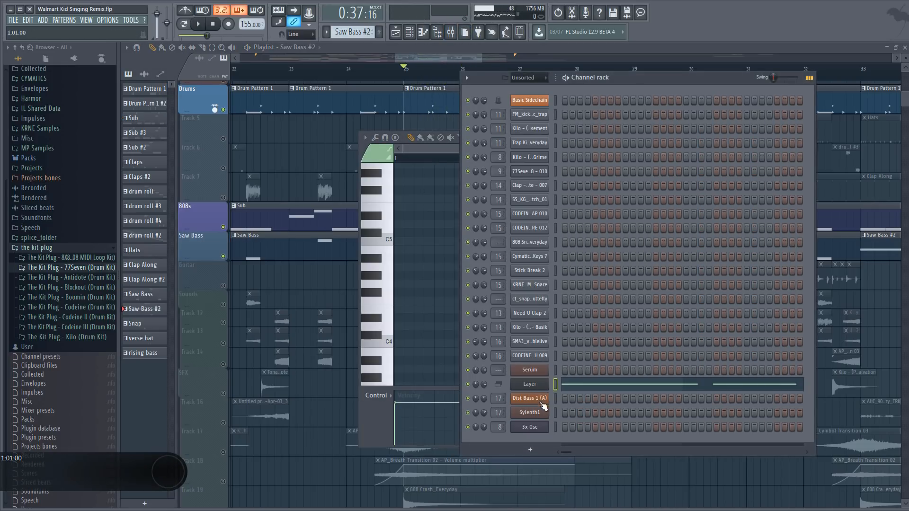
{"action": "left_click", "coordinate": [529, 398]}
{"action": "left_click", "coordinate": [354, 336]}
{"action": "left_click", "coordinate": [320, 340]}
{"action": "left_click_drag", "start_coordinate": [191, 112], "coordinate": [214, 111]}
{"action": "left_click", "coordinate": [260, 331]}
Step: Bypass the Dist Bass 1 (A) mixer track's effects and audition dry notes on the Dist Bass 1 (A) and Sylenth1 channels
{"action": "left_click", "coordinate": [455, 35]}
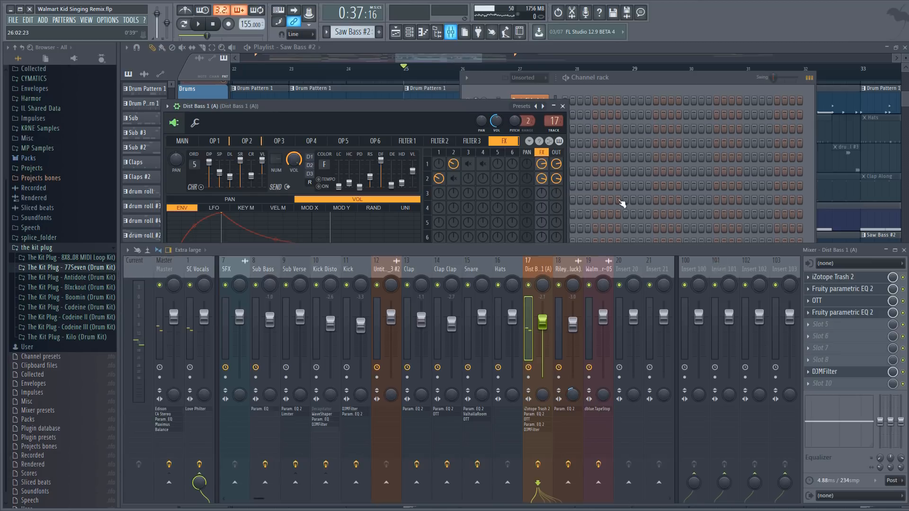
{"action": "left_click", "coordinate": [315, 332]}
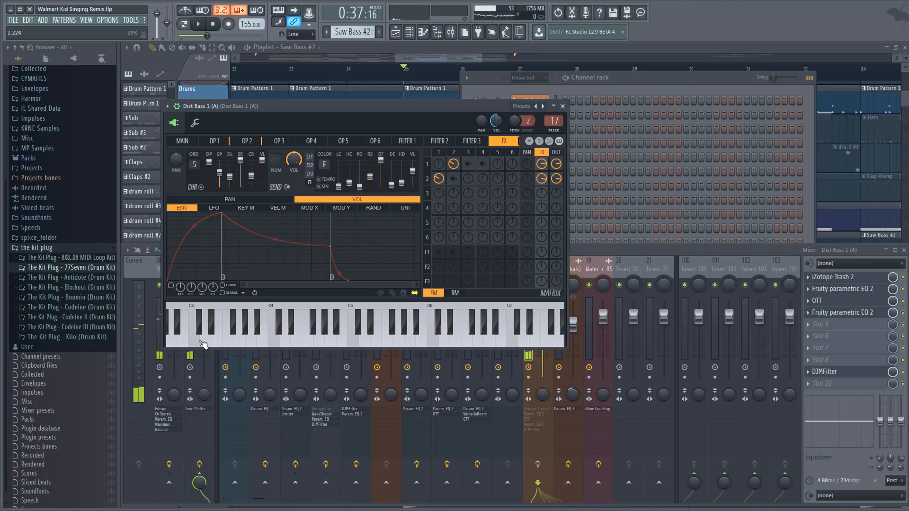
{"action": "left_click", "coordinate": [656, 89]}
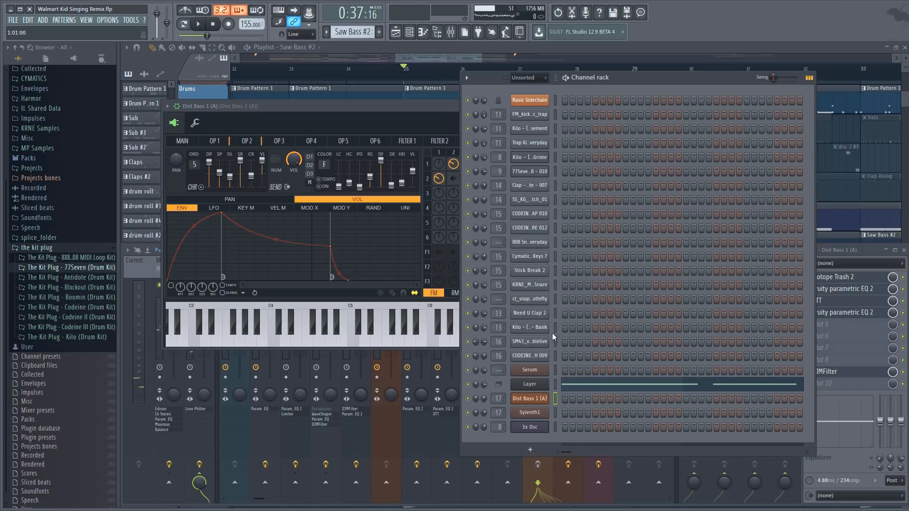
{"action": "left_click", "coordinate": [540, 412]}
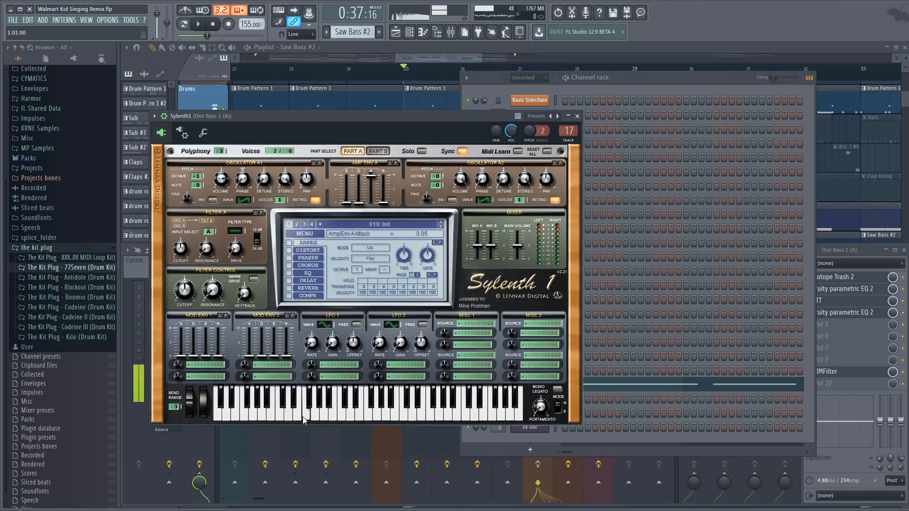
{"action": "left_click", "coordinate": [277, 407]}
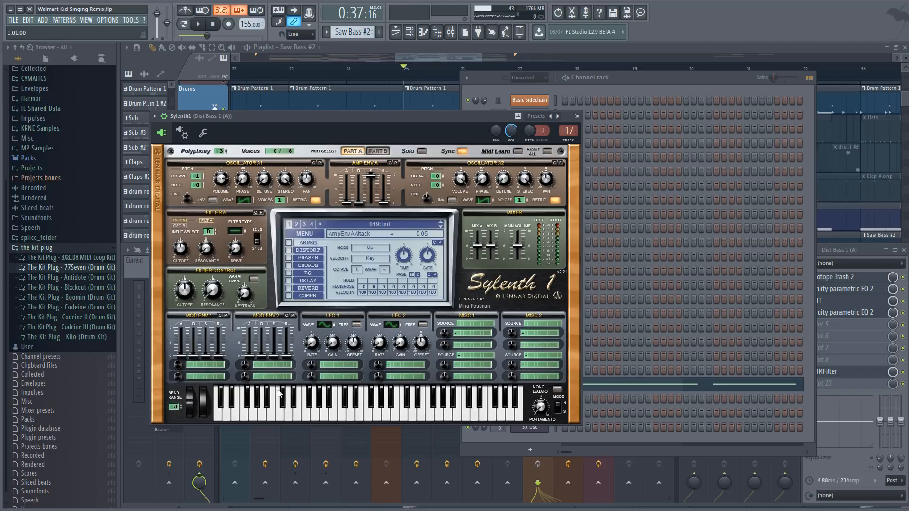
Step: Play the Saw Bass #2 pattern dry, then compare it with the Dist Bass 1 (A) mixer track's effects
{"action": "left_click", "coordinate": [574, 81]}
{"action": "key", "text": "space"}
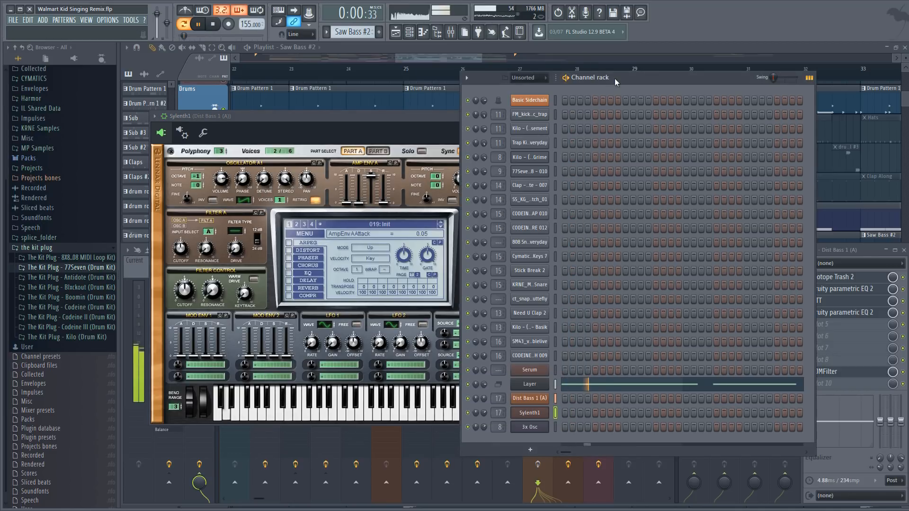
{"action": "left_click", "coordinate": [859, 252]}
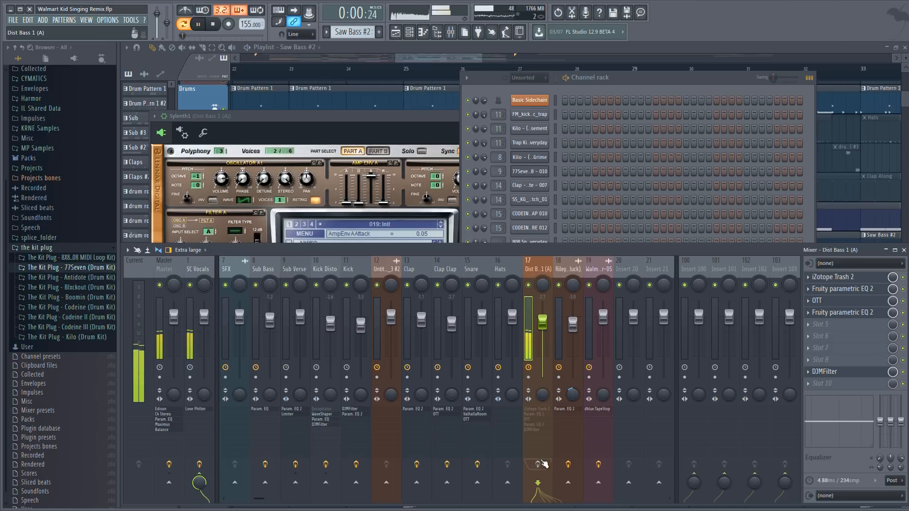
{"action": "key", "text": "space"}
Step: Isolate iZotope Trash 2 on the Dist Bass 1 (A) mixer track, examine its Trash and Convolve modules, and play the pattern
{"action": "left_click", "coordinate": [903, 289]}
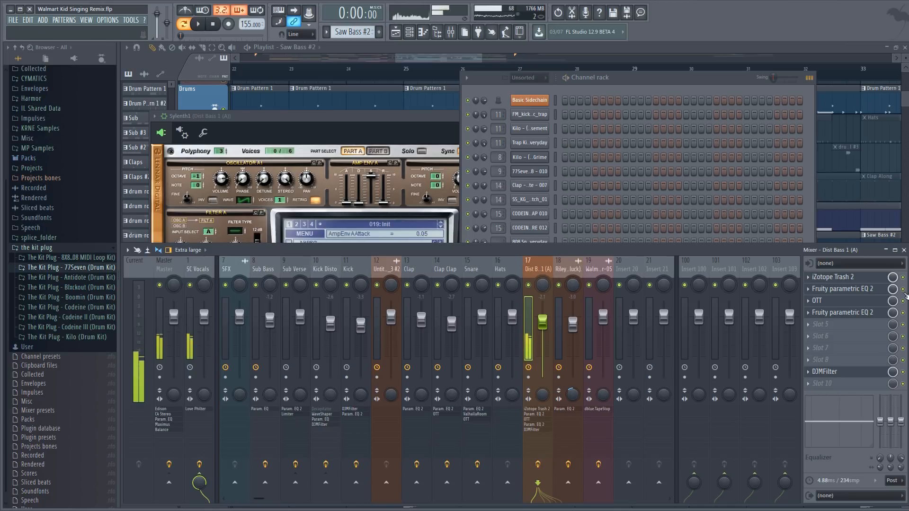
{"action": "left_click", "coordinate": [843, 288]}
{"action": "left_click", "coordinate": [833, 277]}
{"action": "left_click", "coordinate": [417, 377]}
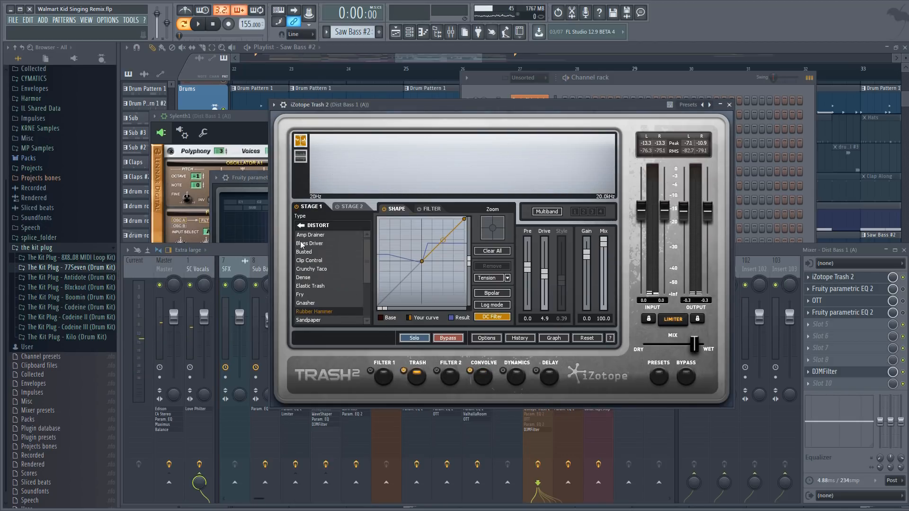
{"action": "left_click", "coordinate": [483, 377]}
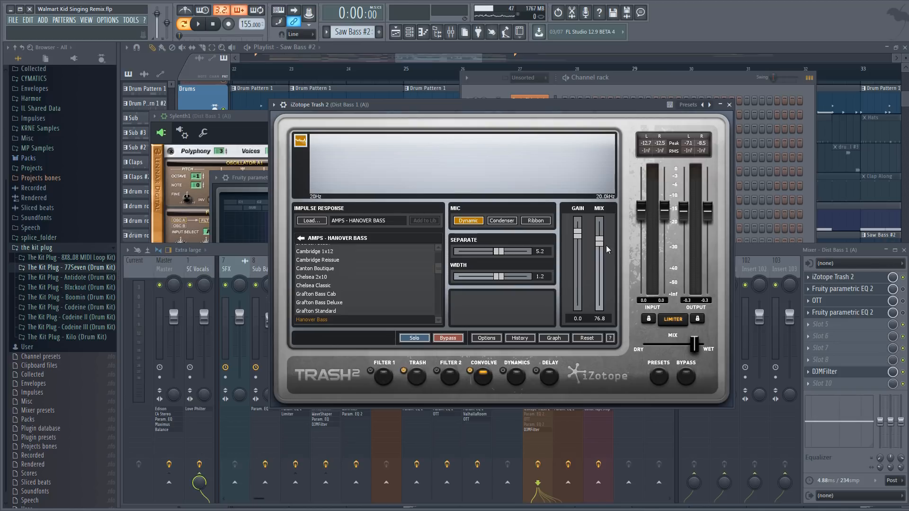
{"action": "left_click_drag", "start_coordinate": [697, 340], "coordinate": [694, 344]}
{"action": "left_click", "coordinate": [748, 245]}
{"action": "key", "text": "space"}
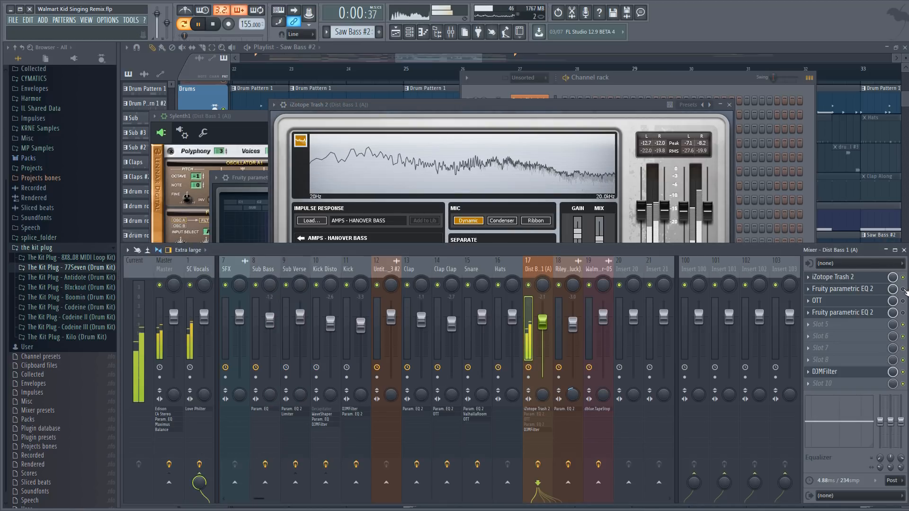
Step: Enable the first Fruity parametric EQ 2 on the bass track, open it, and play the pattern through it
{"action": "left_click", "coordinate": [903, 289]}
{"action": "key", "text": "space"}
{"action": "left_click", "coordinate": [859, 301]}
{"action": "left_click", "coordinate": [858, 289]}
{"action": "key", "text": "space"}
{"action": "key", "text": "space"}
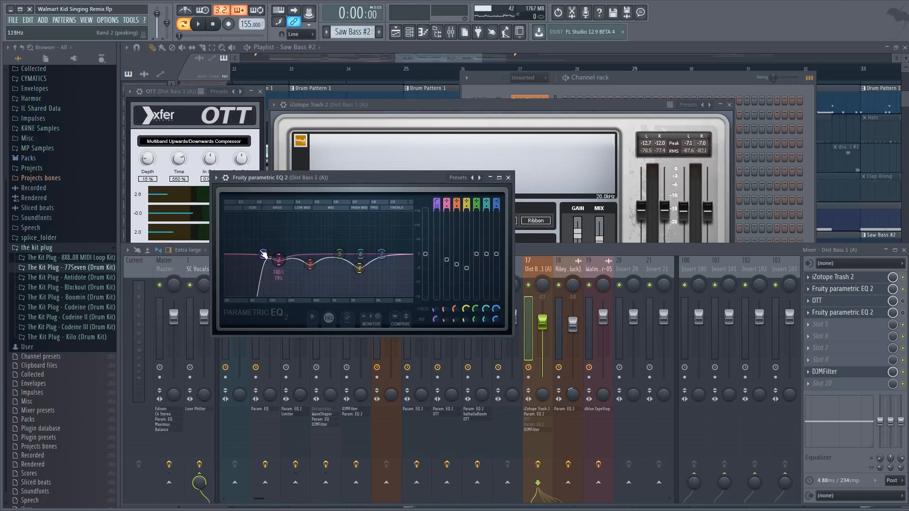
Step: Play the pattern and slightly raise band 4 of the first Fruity parametric EQ 2, near 2.8 kHz
{"action": "key", "text": "space"}
{"action": "key", "text": "space"}
{"action": "key", "text": "space"}
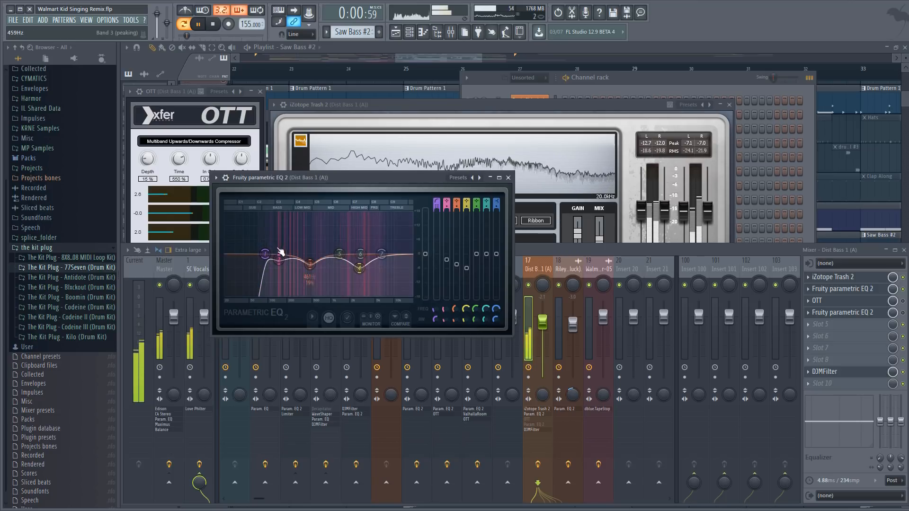
{"action": "mouse_move", "coordinate": [359, 268]}
{"action": "left_mouse_down"}
{"action": "mouse_move", "coordinate": [356, 235]}
{"action": "mouse_move", "coordinate": [359, 263]}
{"action": "left_mouse_up"}
{"action": "key", "text": "space"}
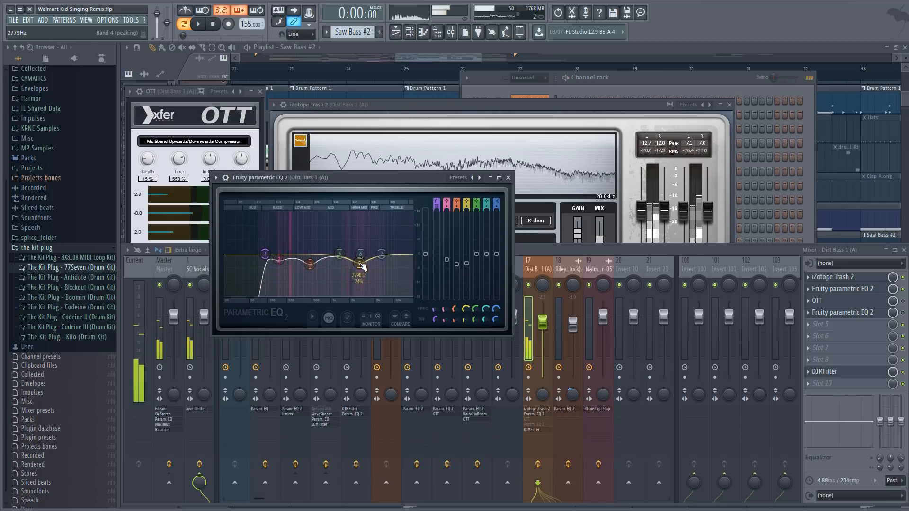
Step: Enable OTT on the bass track, play the pattern through it, and open its compressor settings
{"action": "left_click", "coordinate": [902, 301]}
{"action": "key", "text": "space"}
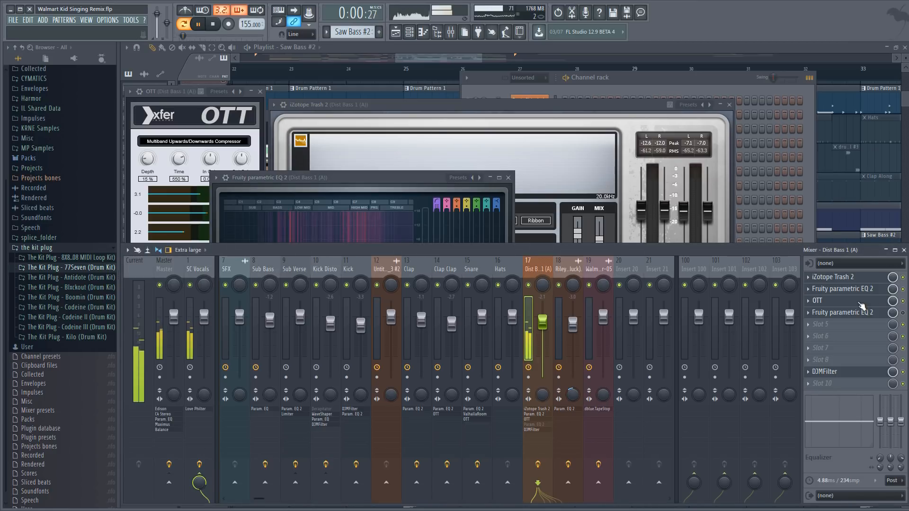
{"action": "left_click", "coordinate": [859, 302]}
{"action": "left_click", "coordinate": [859, 303]}
{"action": "key", "text": "space"}
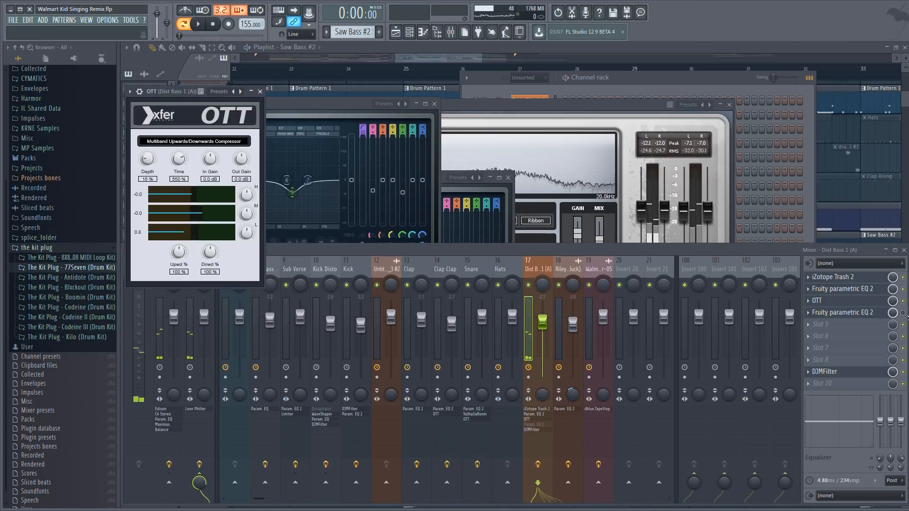
Step: Enable the second Fruity parametric EQ 2, play the pattern through it, and slightly raise its band 2 and band 5 cuts
{"action": "left_click", "coordinate": [903, 312]}
{"action": "left_click", "coordinate": [875, 314]}
{"action": "left_click", "coordinate": [875, 314]}
{"action": "key", "text": "space"}
{"action": "mouse_move", "coordinate": [210, 190]}
{"action": "left_mouse_down"}
{"action": "mouse_move", "coordinate": [210, 153]}
{"action": "mouse_move", "coordinate": [209, 188]}
{"action": "left_mouse_up"}
{"action": "mouse_move", "coordinate": [292, 193]}
{"action": "left_mouse_down"}
{"action": "mouse_move", "coordinate": [292, 152]}
{"action": "mouse_move", "coordinate": [292, 187]}
{"action": "left_mouse_up"}
{"action": "key", "text": "space"}
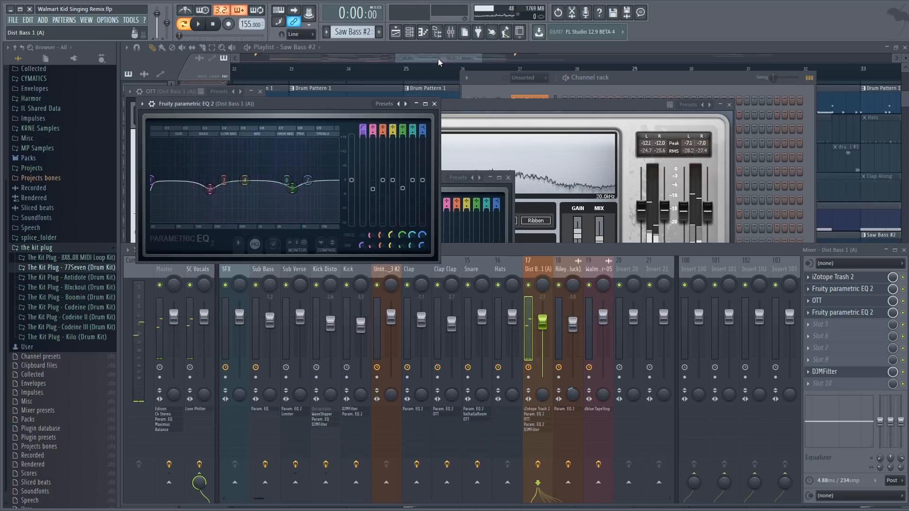
Step: Return to the playlist and play the soloed Drums, 808s and Saw Bass tracks from bar 25
{"action": "left_click", "coordinate": [438, 59]}
{"action": "left_click", "coordinate": [406, 79]}
{"action": "key", "text": "space"}
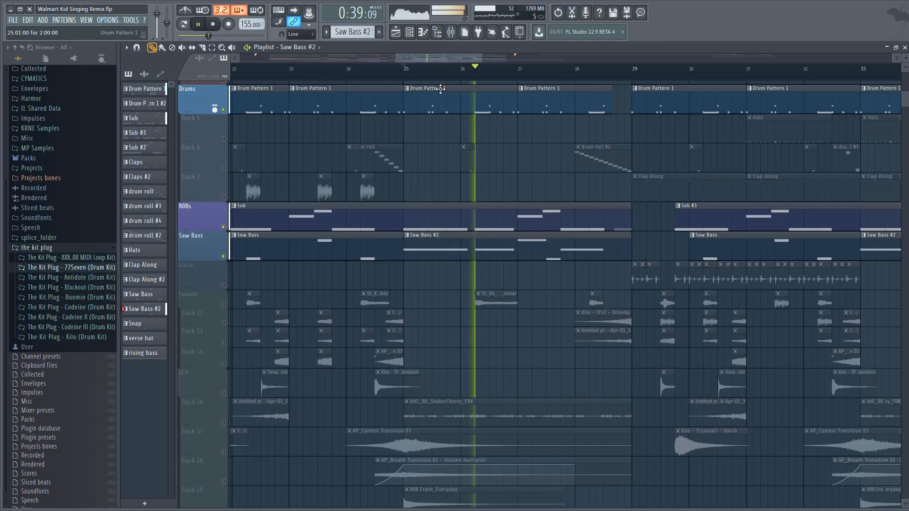
{"action": "left_click", "coordinate": [451, 32]}
{"action": "key", "text": "space"}
Step: Unmute all playlist tracks and play the full mix up to the second half of the drop
{"action": "left_click", "coordinate": [275, 217]}
{"action": "right_click", "coordinate": [223, 226]}
{"action": "key", "text": "space"}
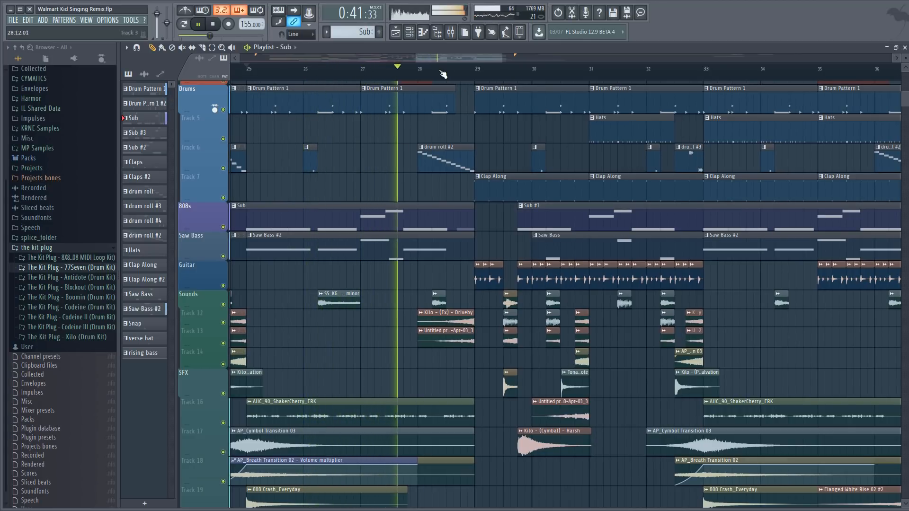
{"action": "scroll", "coordinate": [422, 279], "scroll_direction": "down", "scroll_amount": 5}
{"action": "scroll", "coordinate": [422, 278], "scroll_direction": "down", "scroll_amount": 1}
{"action": "key", "text": "space"}
Step: Set the playhead to bar 29, solo the Guitar track, and play it with the Saw Bass and 808s unmuted
{"action": "left_click", "coordinate": [453, 77]}
{"action": "scroll", "coordinate": [454, 79], "scroll_direction": "up", "scroll_amount": 2}
{"action": "scroll", "coordinate": [454, 78], "scroll_direction": "up", "scroll_amount": 1}
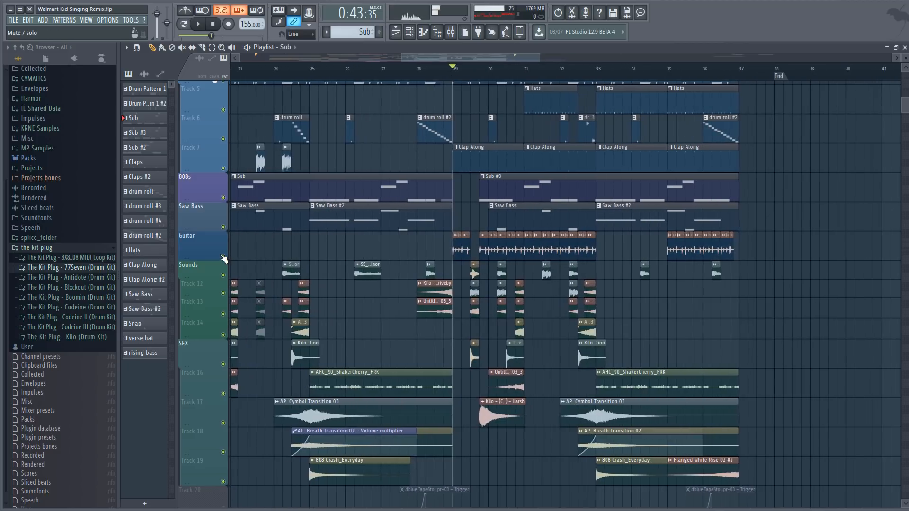
{"action": "right_click", "coordinate": [223, 256]}
{"action": "key", "text": "space"}
{"action": "left_click", "coordinate": [223, 227]}
{"action": "left_click", "coordinate": [224, 199]}
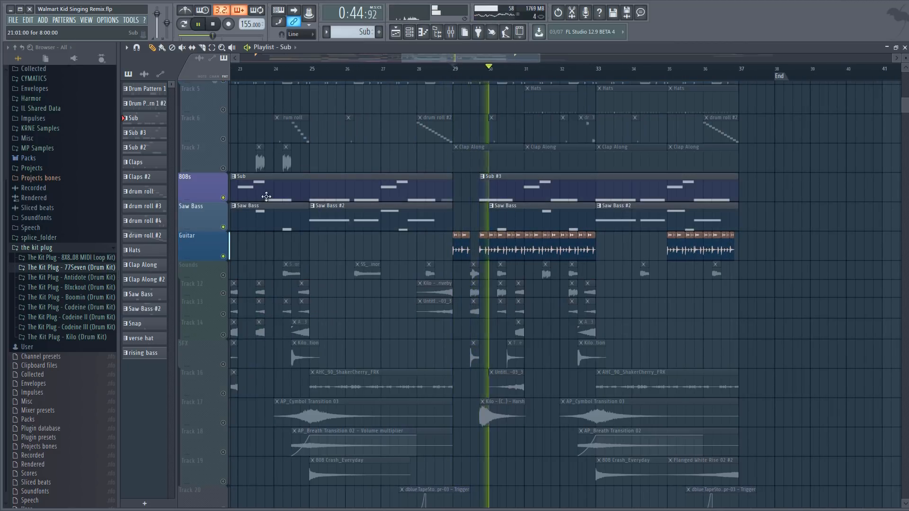
Step: Unmute all tracks during playback and listen to the second half of the drop with the full arrangement
{"action": "right_click", "coordinate": [223, 198]}
{"action": "right_click", "coordinate": [224, 198]}
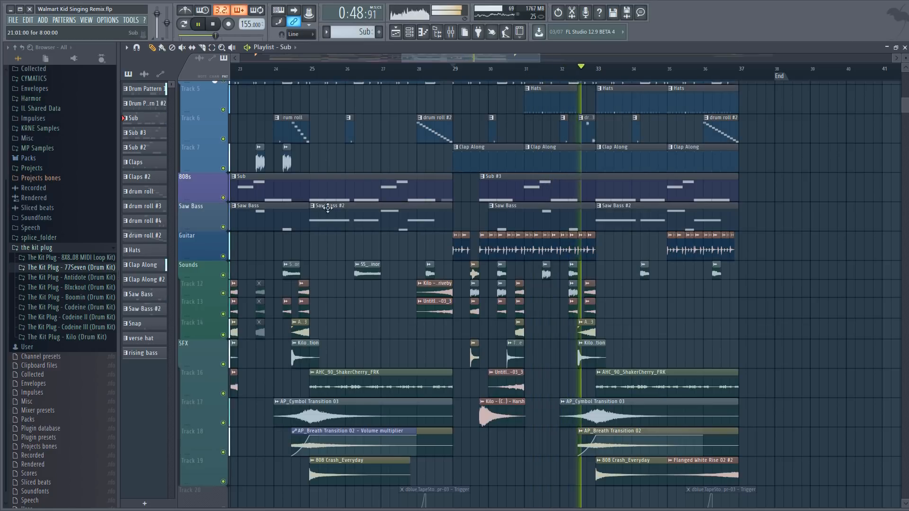
{"action": "scroll", "coordinate": [662, 292], "scroll_direction": "down", "scroll_amount": 4}
{"action": "scroll", "coordinate": [662, 291], "scroll_direction": "up", "scroll_amount": 8}
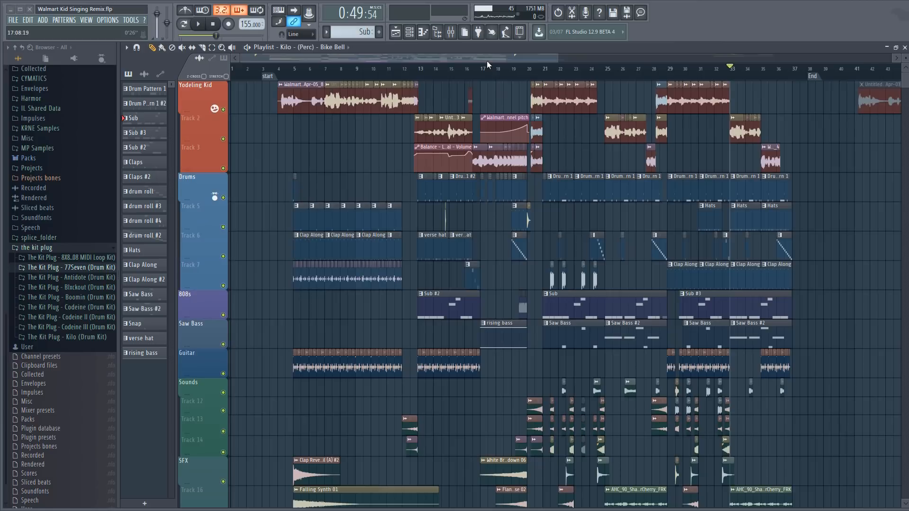
Step: Set the playhead to bar 21 and open Drum Pattern 1's Basic Sidechain channel to examine its envelope
{"action": "left_click_drag", "start_coordinate": [487, 61], "coordinate": [495, 62]}
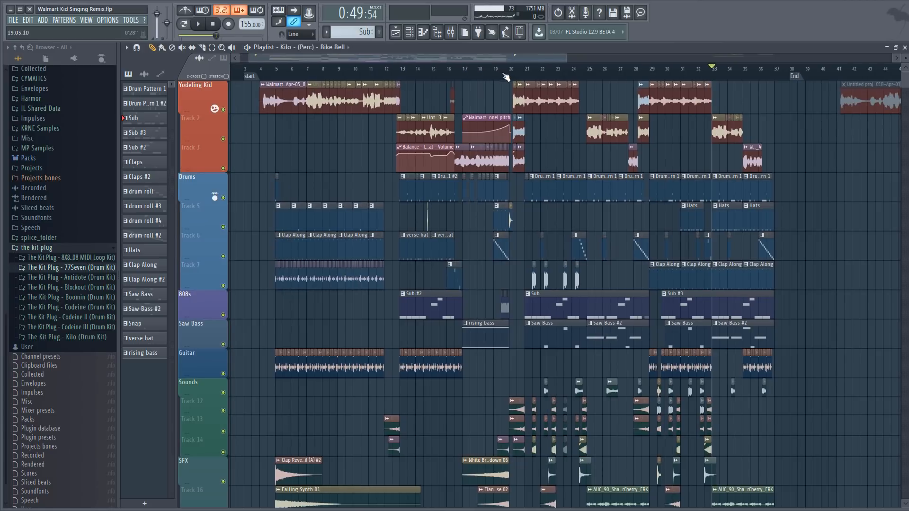
{"action": "scroll", "coordinate": [506, 75], "scroll_direction": "up", "scroll_amount": 4}
{"action": "left_click_drag", "start_coordinate": [426, 55], "coordinate": [438, 59]}
{"action": "left_click_drag", "start_coordinate": [502, 74], "coordinate": [500, 90]}
{"action": "double_click", "coordinate": [507, 188]}
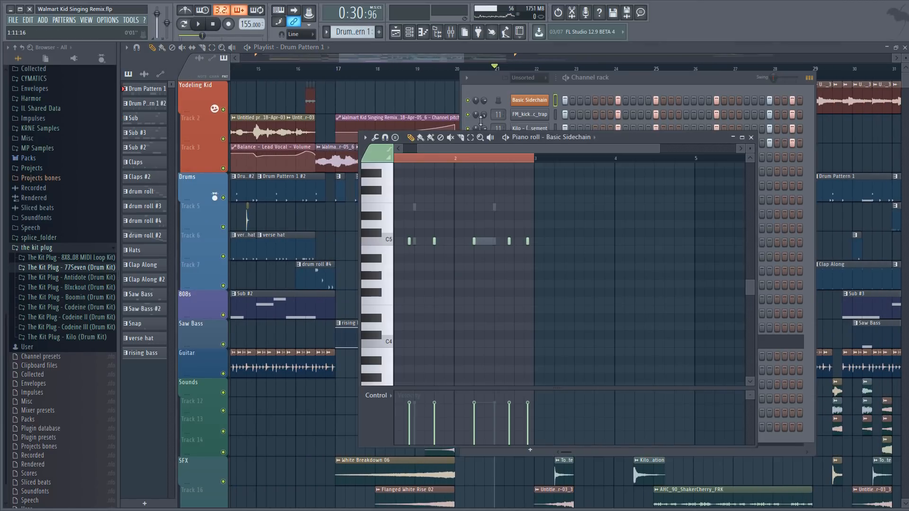
{"action": "left_click_drag", "start_coordinate": [632, 86], "coordinate": [588, 85]}
{"action": "left_click", "coordinate": [485, 99]}
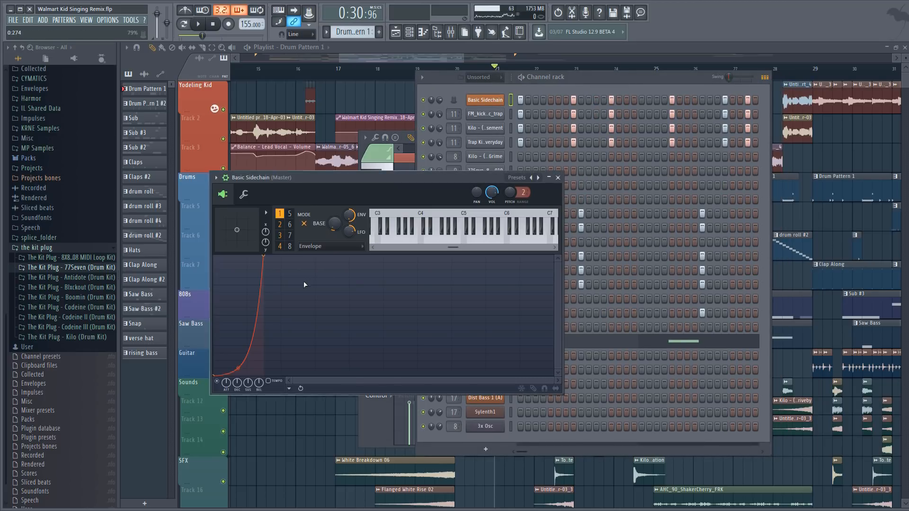
{"action": "left_click_drag", "start_coordinate": [295, 181], "coordinate": [354, 176]}
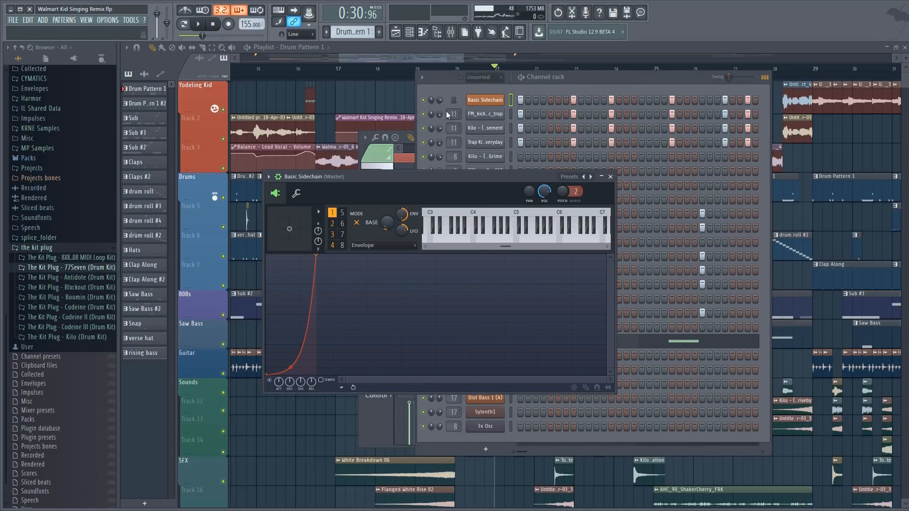
Step: Play from bar 21 with the mixer open, and inspect the routing of the SC Vocals, Vocal Chop, SFX and Sub Verse tracks
{"action": "left_click", "coordinate": [450, 32]}
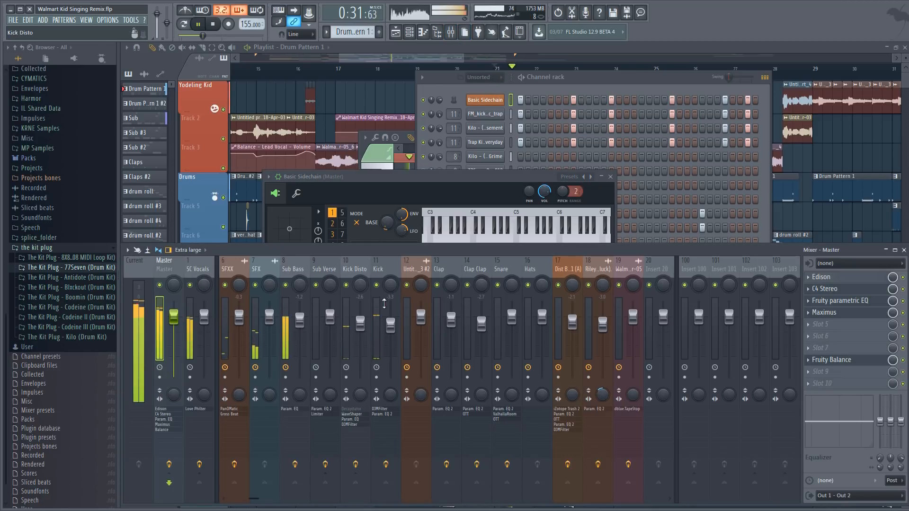
{"action": "scroll", "coordinate": [301, 268], "scroll_direction": "up", "scroll_amount": 4}
{"action": "left_click", "coordinate": [205, 275]}
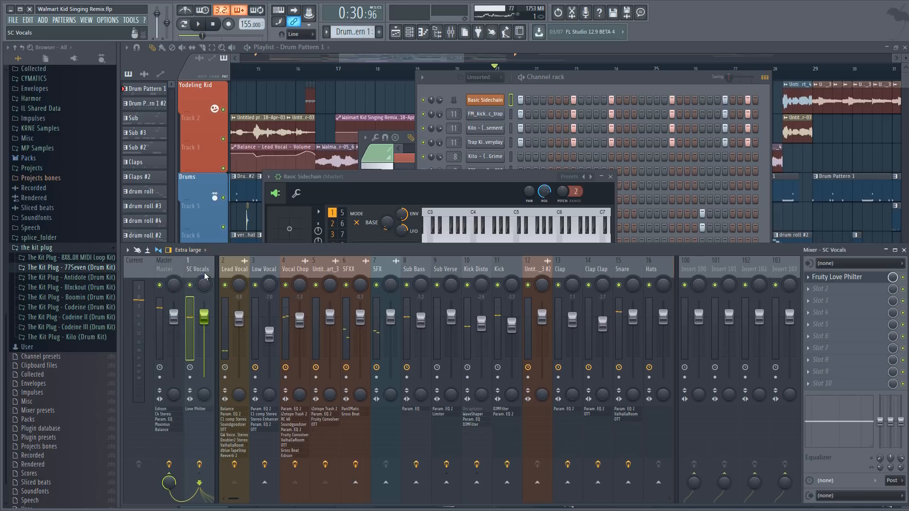
{"action": "left_click", "coordinate": [357, 273]}
{"action": "left_click", "coordinate": [330, 274]}
{"action": "left_click", "coordinate": [441, 276]}
{"action": "left_click", "coordinate": [396, 277]}
{"action": "left_click", "coordinate": [356, 277]}
{"action": "left_click", "coordinate": [331, 277]}
{"action": "left_click", "coordinate": [306, 277]}
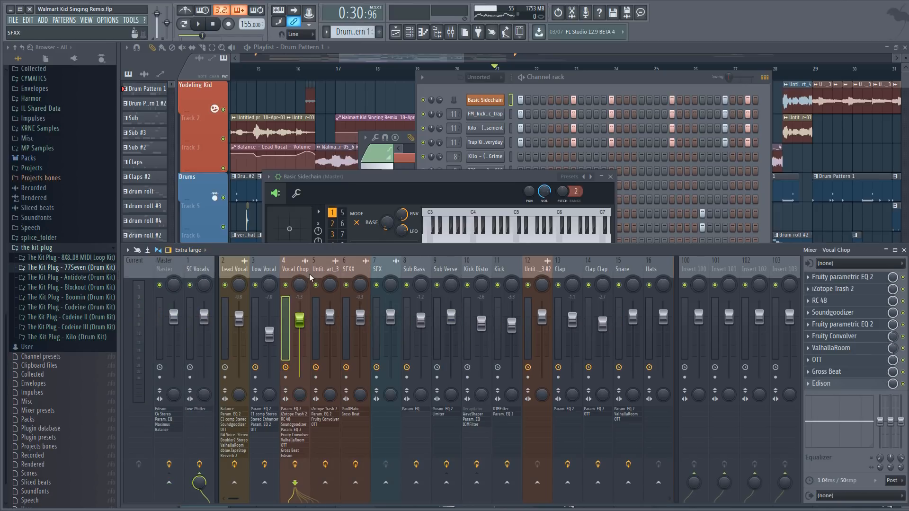
Step: Select the SC Vocals mixer track and play the drop from bar 21 to check its signal
{"action": "left_click", "coordinate": [201, 267]}
{"action": "key", "text": "space"}
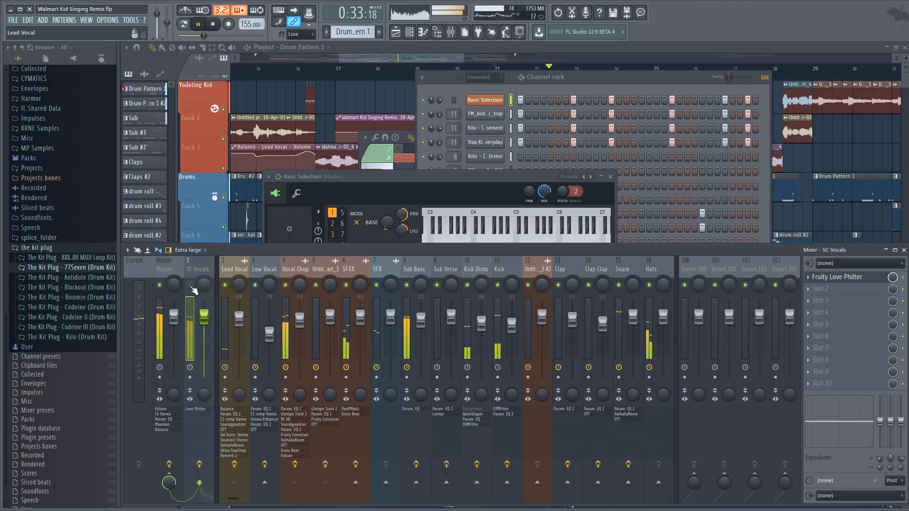
{"action": "key", "text": "space"}
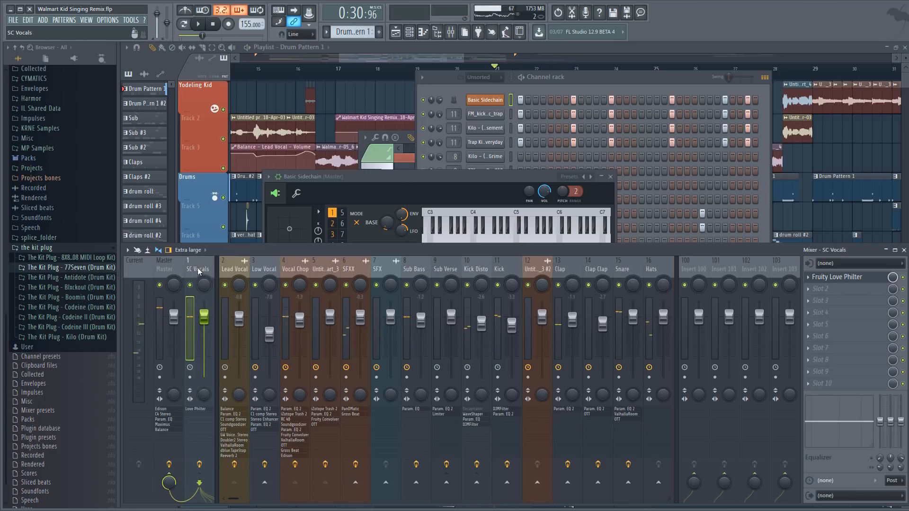
Step: Open Fruity Love Philter on the SC Vocals track and load its "Volume and panning" preset
{"action": "left_click", "coordinate": [862, 281]}
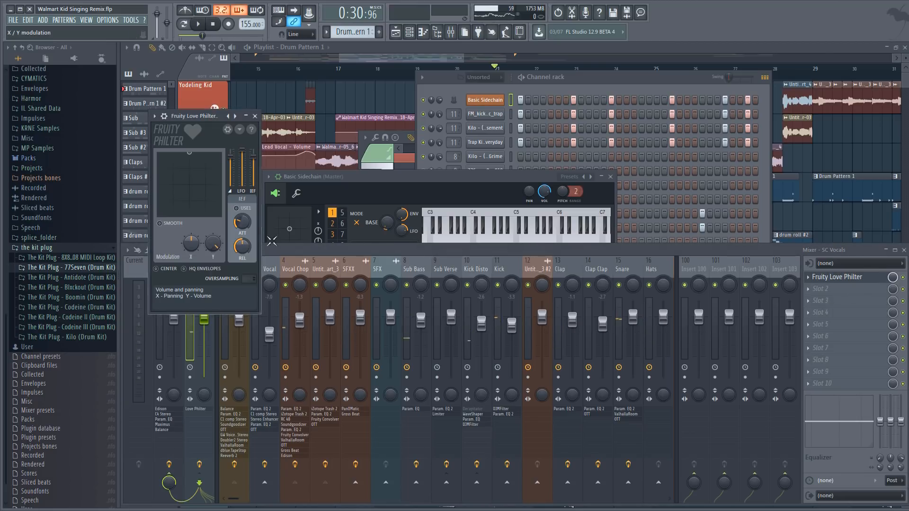
{"action": "left_click", "coordinate": [155, 116]}
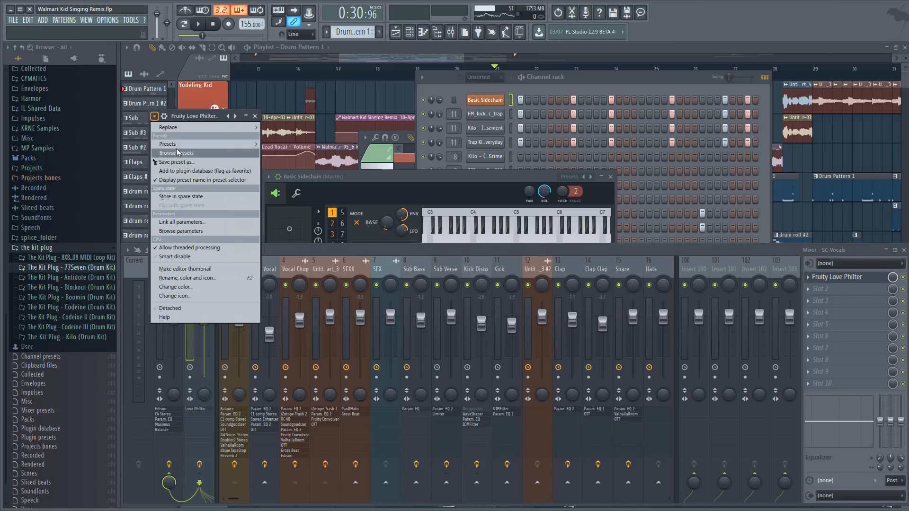
{"action": "mouse_move", "coordinate": [171, 144]}
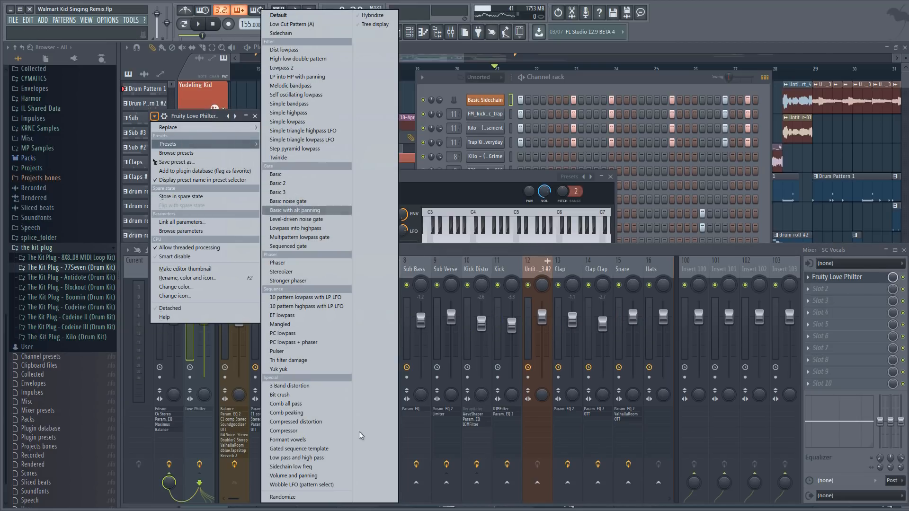
{"action": "left_click", "coordinate": [293, 476]}
Step: Link the Love Philter's Y modulation to the internal controller "Basic Sidechain - Articulator 1"
{"action": "right_click", "coordinate": [214, 244]}
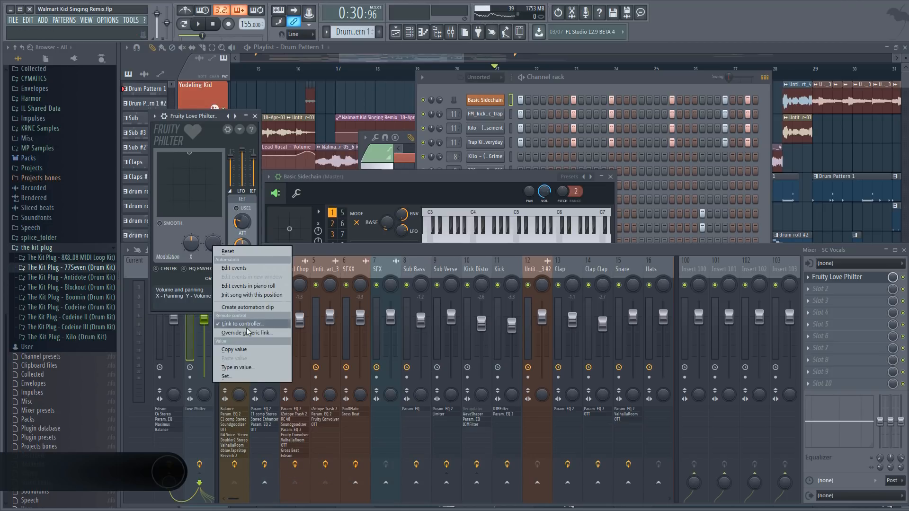
{"action": "left_click", "coordinate": [244, 325]}
{"action": "left_click", "coordinate": [428, 242]}
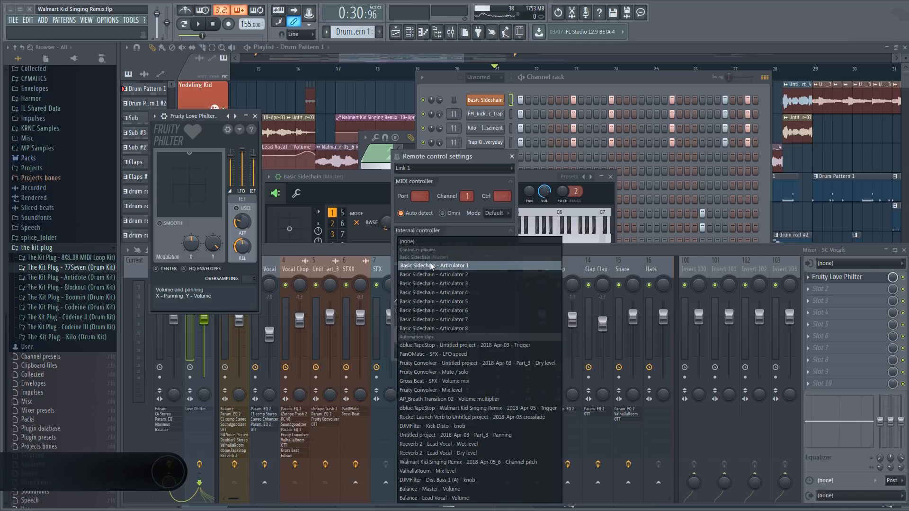
{"action": "left_click", "coordinate": [435, 266]}
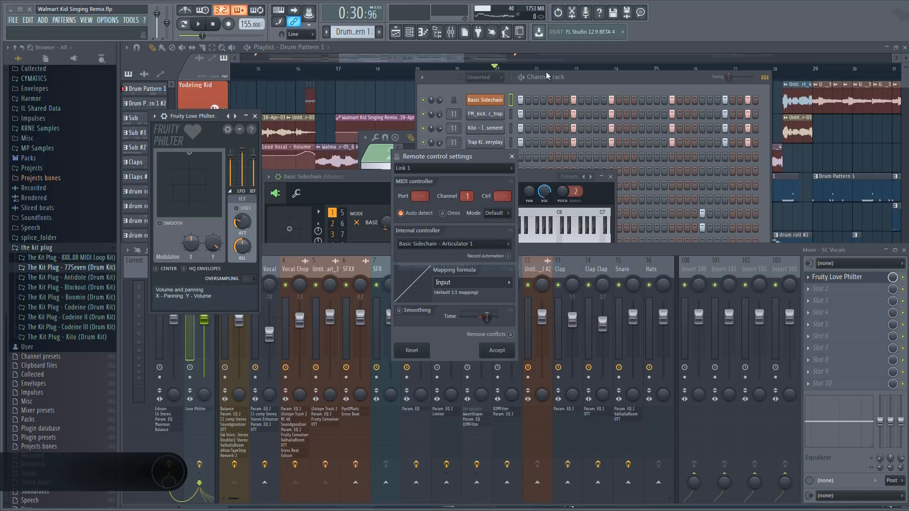
{"action": "left_click", "coordinate": [496, 351]}
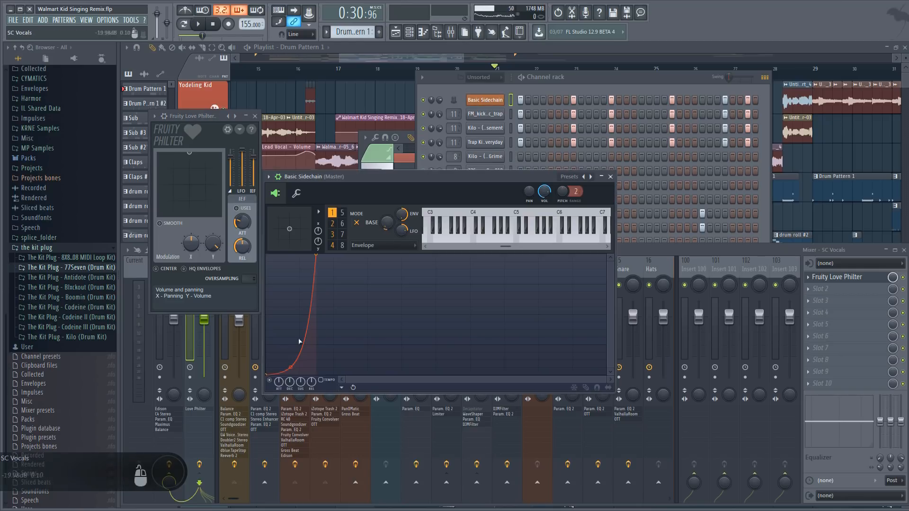
Step: Audition the Basic Sidechain envelope, adjust its point 1 to 2 tension to 6%, and close the channel window
{"action": "left_click_drag", "start_coordinate": [318, 257], "coordinate": [318, 253]}
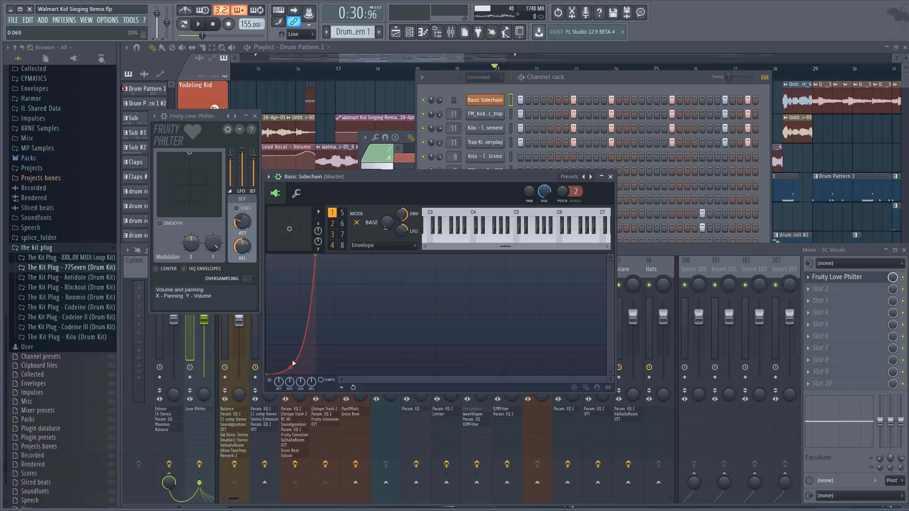
{"action": "left_click_drag", "start_coordinate": [291, 364], "coordinate": [291, 357]}
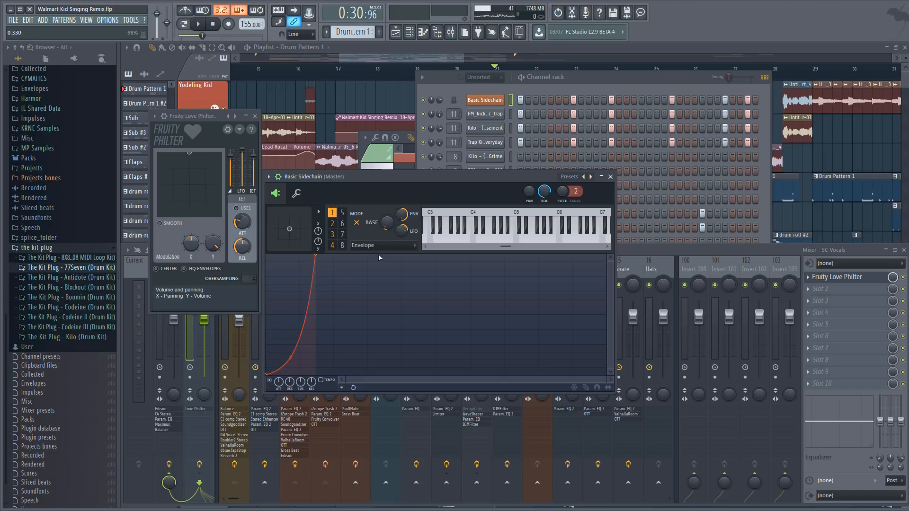
{"action": "key", "text": "space"}
{"action": "key", "text": "space"}
{"action": "left_click_drag", "start_coordinate": [386, 229], "coordinate": [386, 189]}
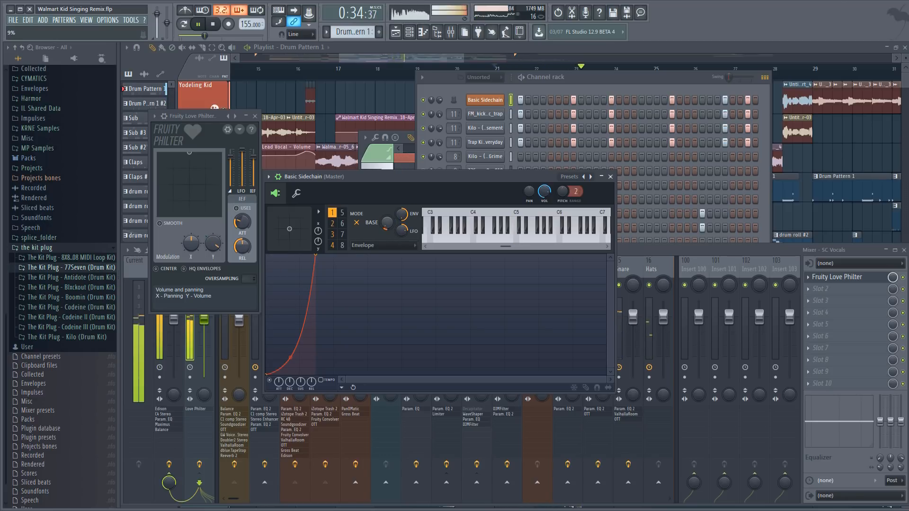
{"action": "key", "text": "space"}
{"action": "left_click_drag", "start_coordinate": [290, 357], "coordinate": [290, 344]}
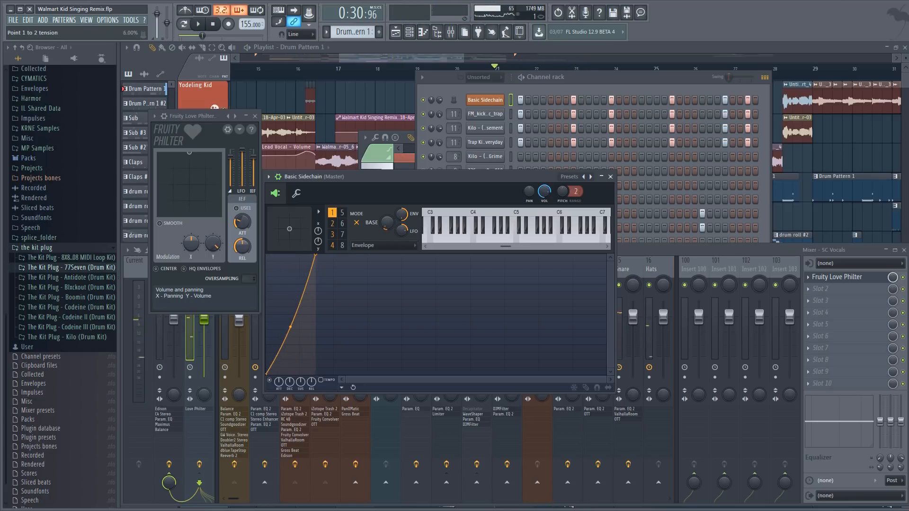
{"action": "left_click", "coordinate": [485, 100]}
{"action": "left_click", "coordinate": [485, 100]}
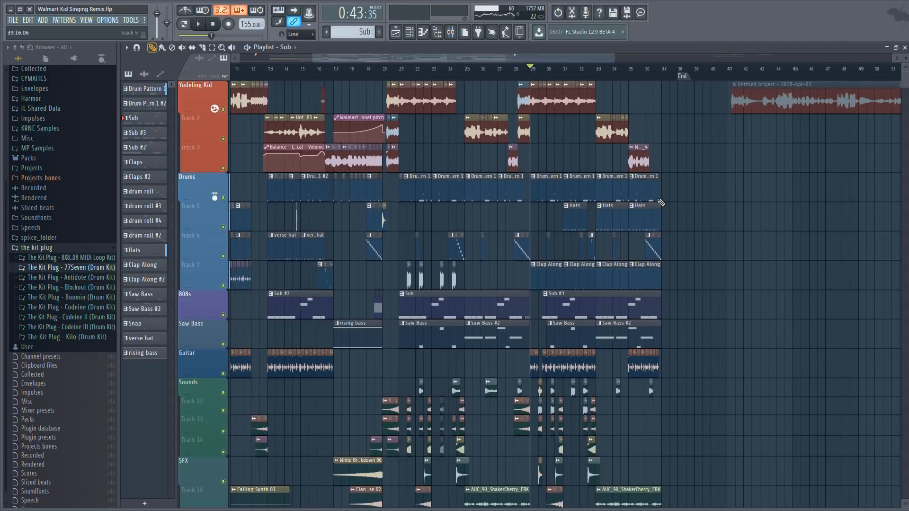
Step: Set the playhead to bar 5 and solo the SFX track together with Tracks 16 and 17
{"action": "scroll", "coordinate": [443, 56], "scroll_direction": "up", "scroll_amount": 3}
{"action": "left_click_drag", "start_coordinate": [438, 56], "coordinate": [392, 66]}
{"action": "scroll", "coordinate": [415, 74], "scroll_direction": "down", "scroll_amount": 3}
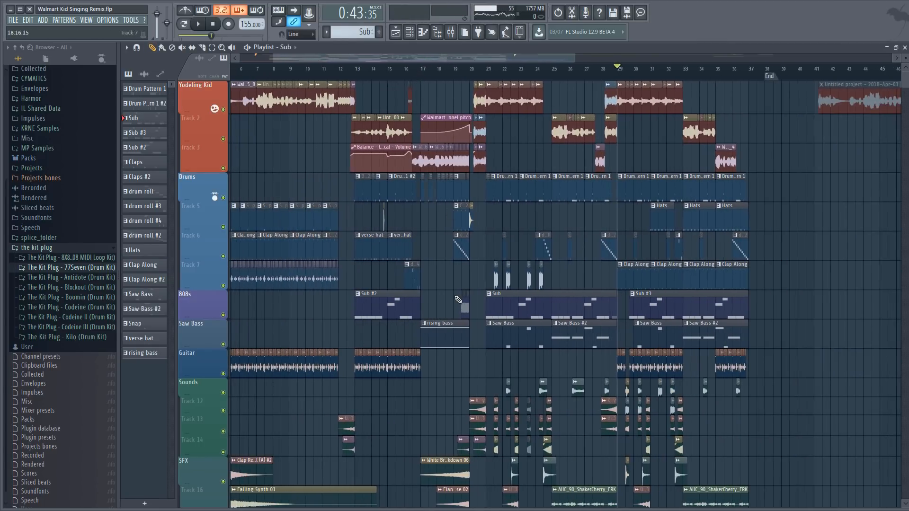
{"action": "scroll", "coordinate": [369, 332], "scroll_direction": "down", "scroll_amount": 4}
{"action": "scroll", "coordinate": [432, 290], "scroll_direction": "down", "scroll_amount": 2}
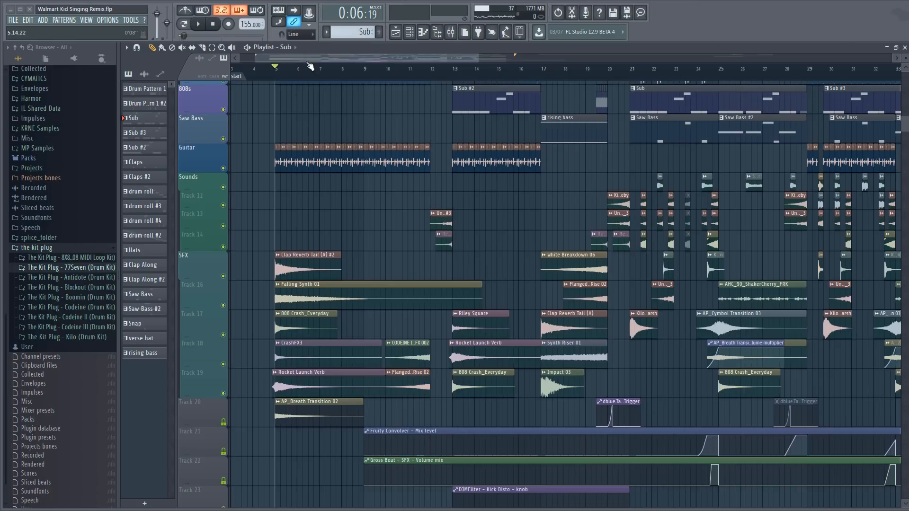
{"action": "scroll", "coordinate": [308, 68], "scroll_direction": "down", "scroll_amount": 4}
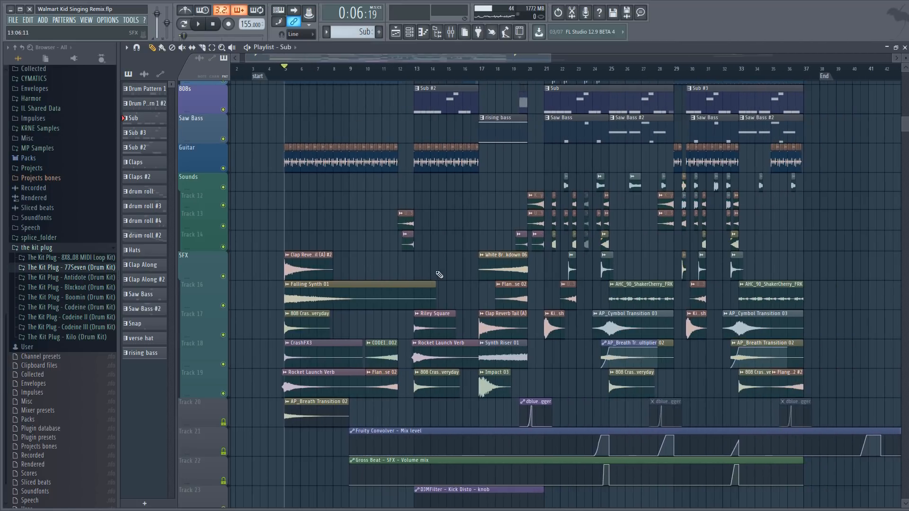
{"action": "right_click", "coordinate": [224, 278]}
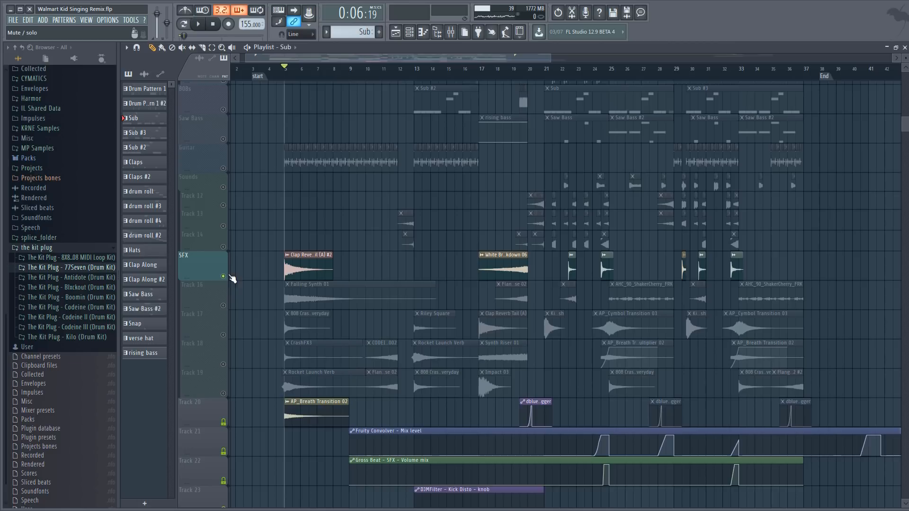
{"action": "left_click", "coordinate": [223, 306]}
{"action": "left_click", "coordinate": [223, 334]}
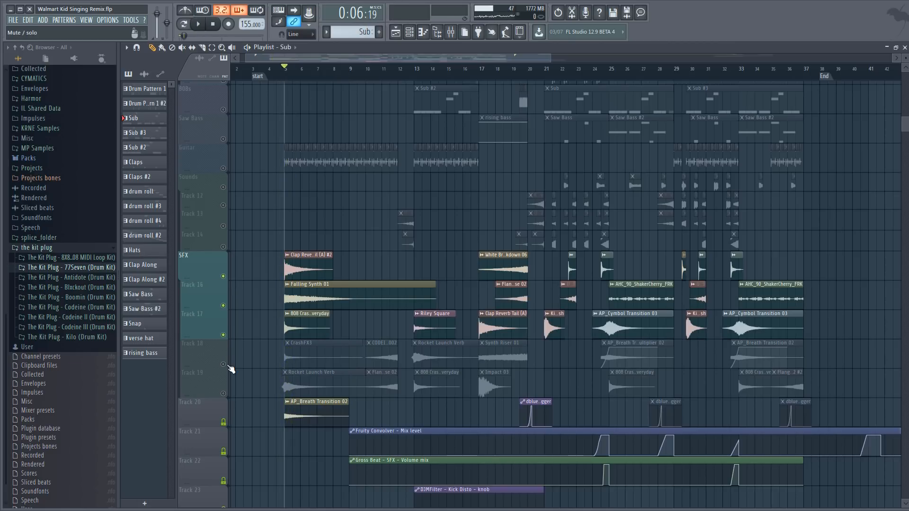
Step: Play the intro effects from bar 5 on the SFX track, Track 16 and Track 17
{"action": "key", "text": "space"}
{"action": "key", "text": "space"}
{"action": "right_click", "coordinate": [223, 335]}
{"action": "key", "text": "space"}
{"action": "scroll", "coordinate": [300, 246], "scroll_direction": "up", "scroll_amount": 4}
{"action": "key", "text": "space"}
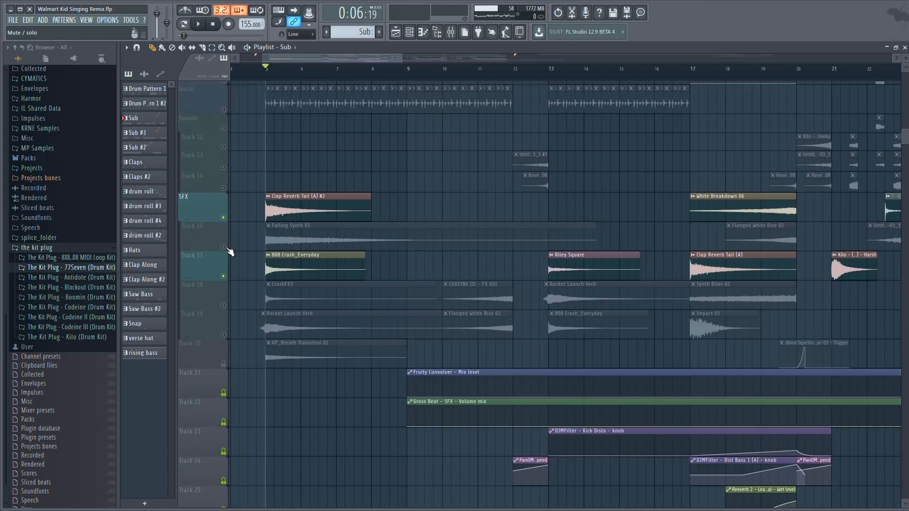
{"action": "left_click", "coordinate": [223, 246]}
{"action": "key", "text": "space"}
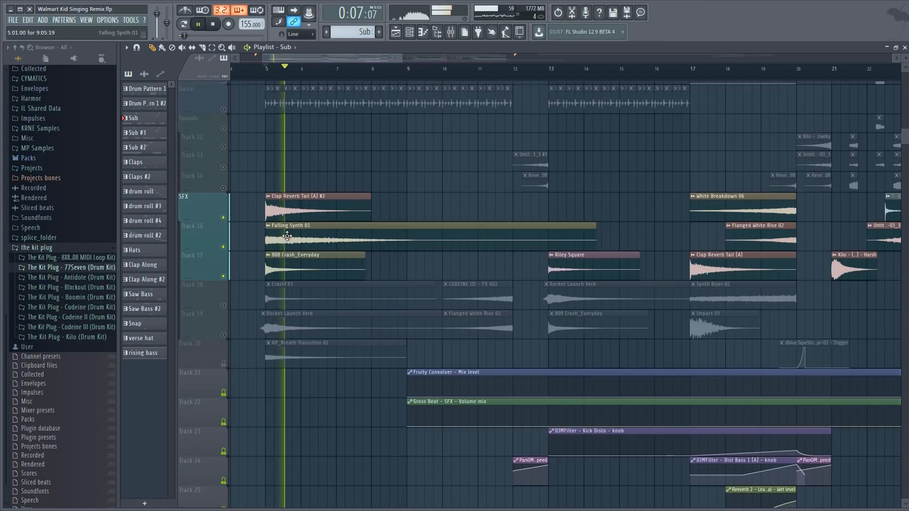
Step: Unmute Tracks 18, 19 and 20 and listen to the combined intro effects
{"action": "scroll", "coordinate": [310, 71], "scroll_direction": "up", "scroll_amount": 2}
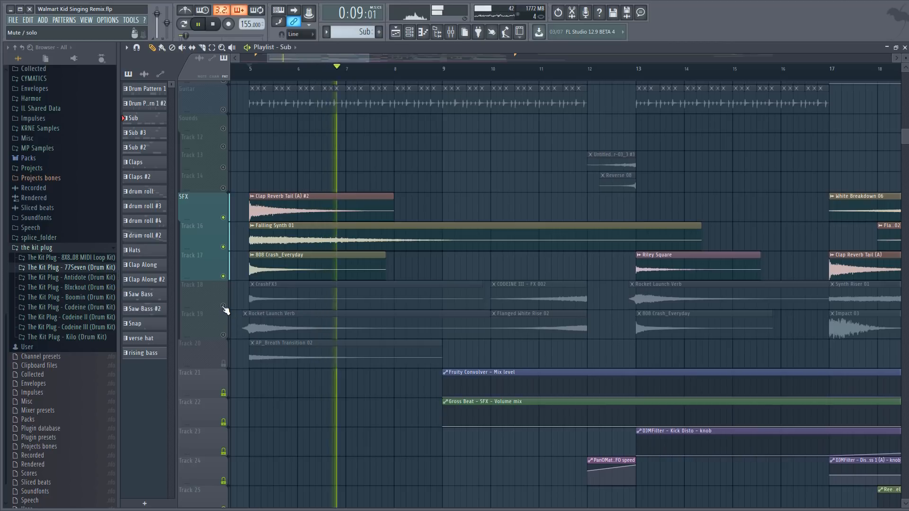
{"action": "left_click", "coordinate": [223, 305]}
{"action": "left_click", "coordinate": [224, 334]}
{"action": "key", "text": "space"}
{"action": "left_click", "coordinate": [223, 363]}
{"action": "key", "text": "space"}
{"action": "left_click_drag", "start_coordinate": [349, 58], "coordinate": [359, 59]}
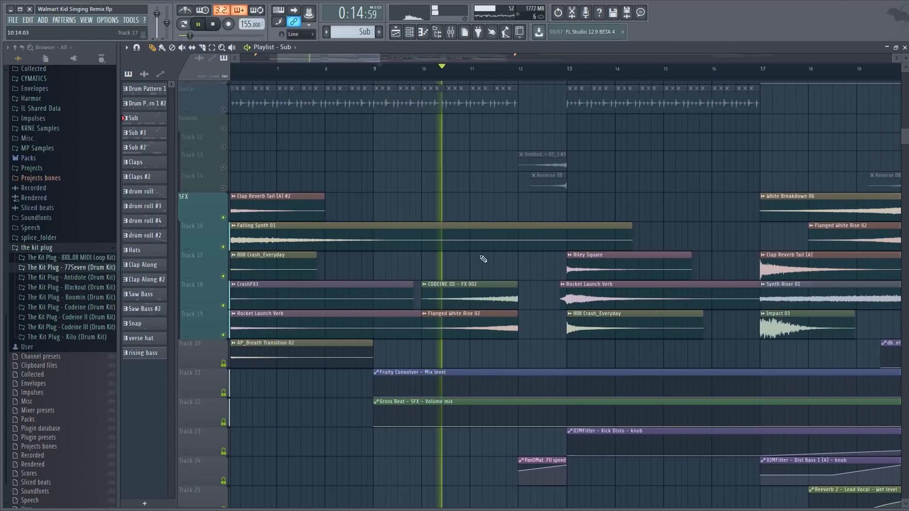
Step: Listen to the risers from bar 10 to bar 12 with the full arrangement unmuted
{"action": "scroll", "coordinate": [507, 284], "scroll_direction": "up", "scroll_amount": 1}
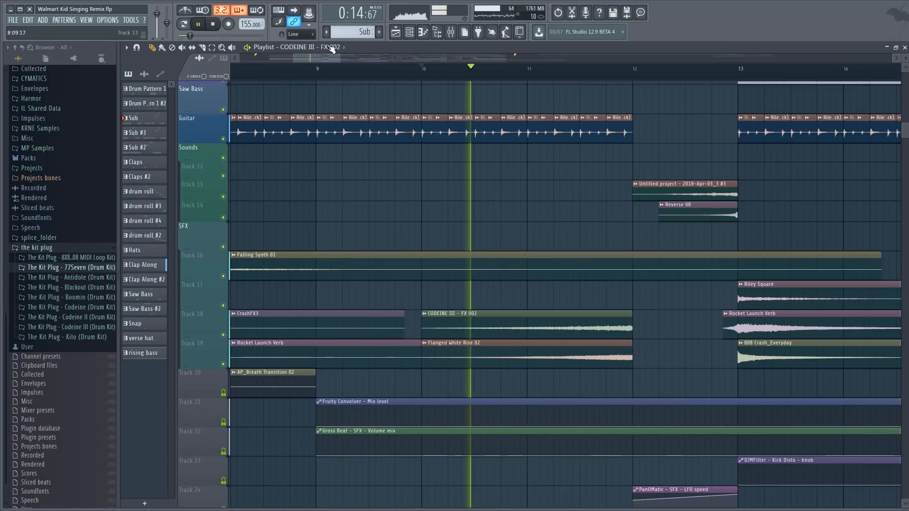
{"action": "scroll", "coordinate": [440, 78], "scroll_direction": "down", "scroll_amount": 1}
{"action": "scroll", "coordinate": [440, 77], "scroll_direction": "down", "scroll_amount": 1}
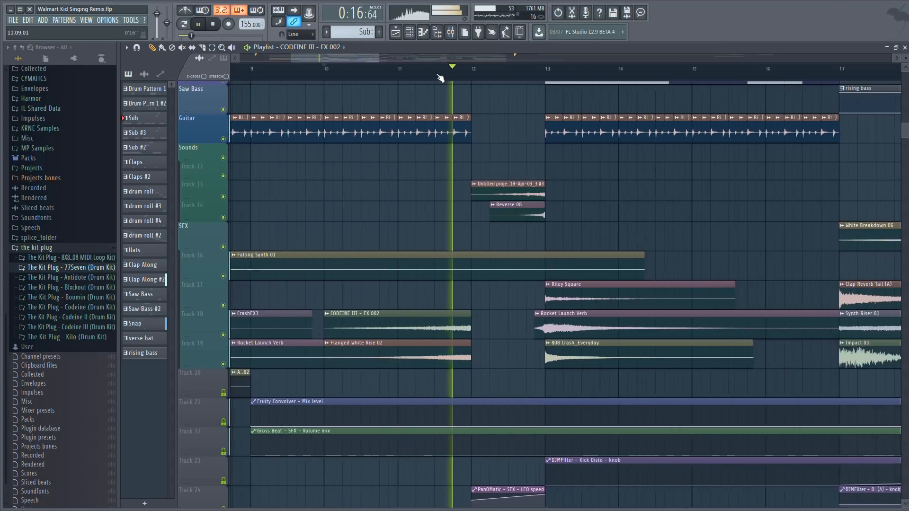
{"action": "scroll", "coordinate": [440, 78], "scroll_direction": "down", "scroll_amount": 1}
{"action": "left_click_drag", "start_coordinate": [356, 60], "coordinate": [370, 60]}
Step: Set the playhead to bar 12, solo Track 13, play it, and inspect the settings of its "Untitled project - 2018-Apr-03_3 #3" clip
{"action": "key", "text": "space"}
{"action": "left_click", "coordinate": [359, 76]}
{"action": "scroll", "coordinate": [358, 78], "scroll_direction": "up", "scroll_amount": 2}
{"action": "right_click", "coordinate": [222, 197]}
{"action": "key", "text": "space"}
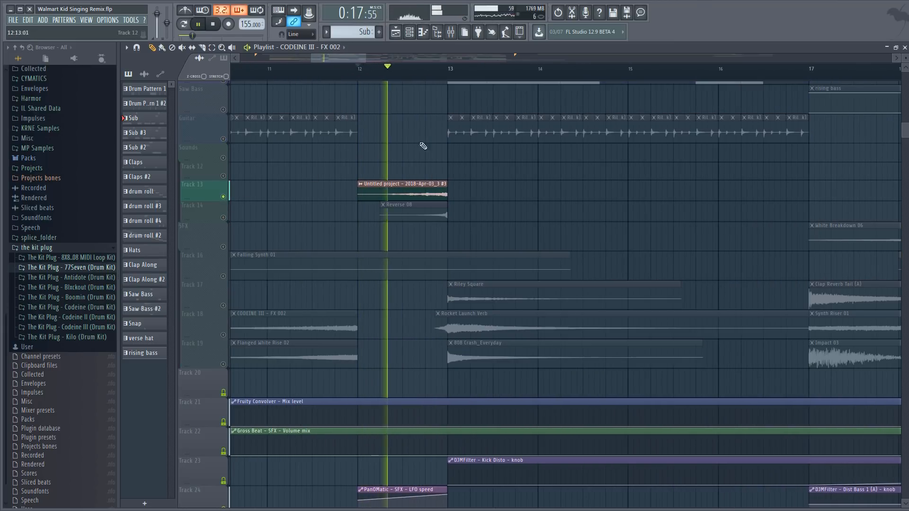
{"action": "scroll", "coordinate": [414, 189], "scroll_direction": "up", "scroll_amount": 2}
{"action": "double_click", "coordinate": [407, 249]}
{"action": "key", "text": "space"}
{"action": "key", "text": "Escape"}
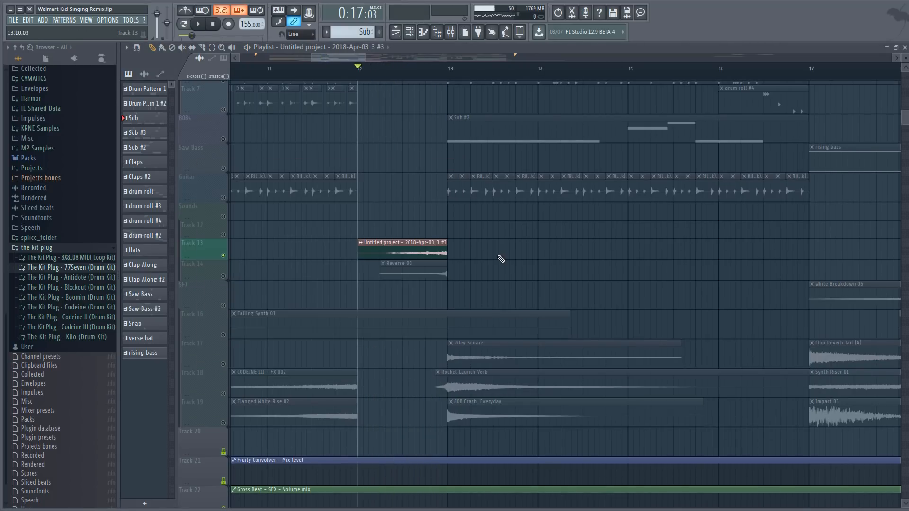
Step: Unmute Track 14 and play its Reverse 08 clip together with the Track 13 clip from bar 12
{"action": "left_click", "coordinate": [223, 276]}
{"action": "scroll", "coordinate": [402, 142], "scroll_direction": "up", "scroll_amount": 6}
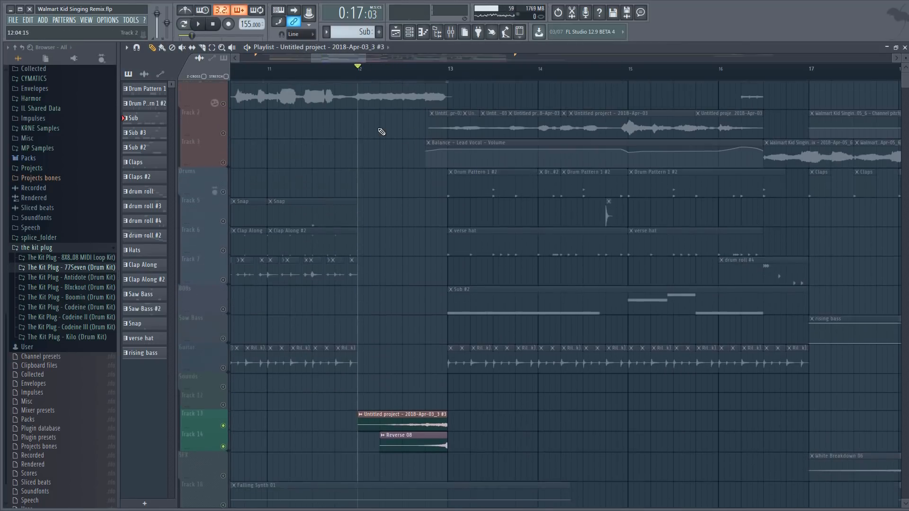
{"action": "scroll", "coordinate": [402, 265], "scroll_direction": "down", "scroll_amount": 3}
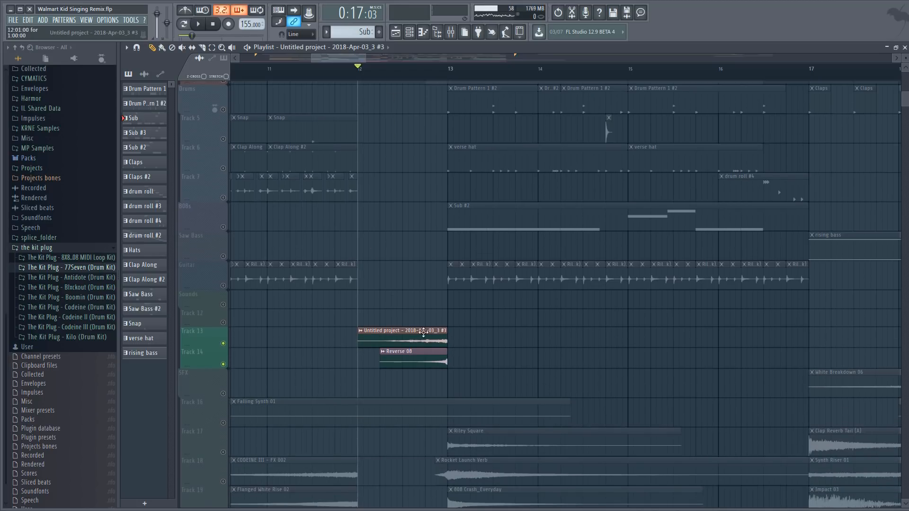
{"action": "key", "text": "space"}
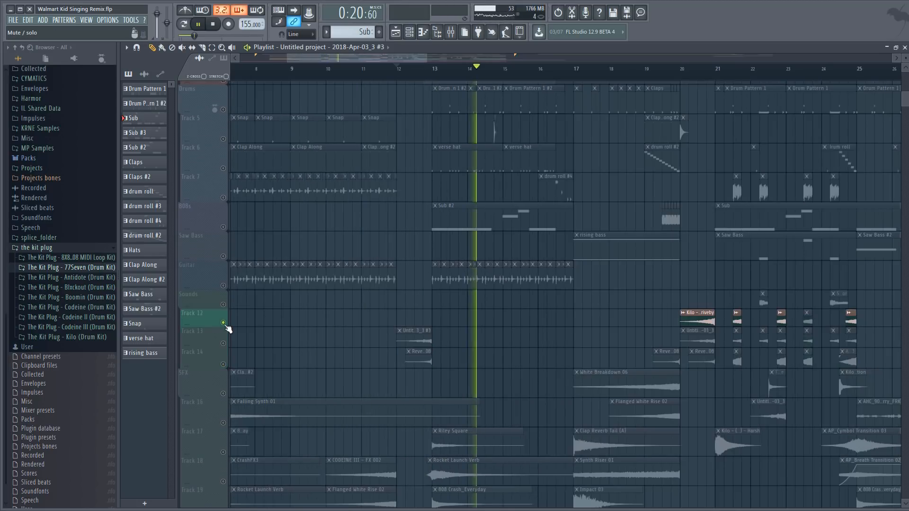
Step: Unsolo the tracks and listen to the verse leading into bar 17 with the full arrangement
{"action": "right_click", "coordinate": [224, 324]}
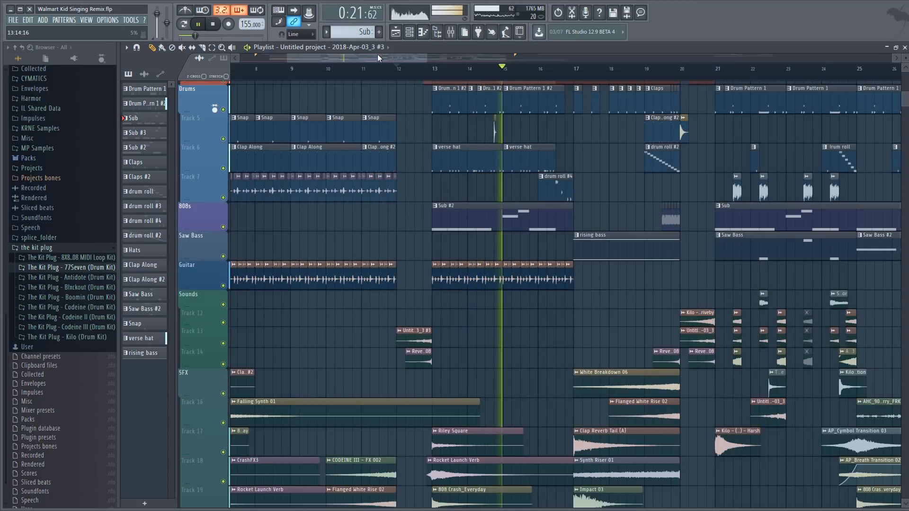
{"action": "left_click_drag", "start_coordinate": [378, 58], "coordinate": [404, 58]}
{"action": "scroll", "coordinate": [419, 267], "scroll_direction": "down", "scroll_amount": 3}
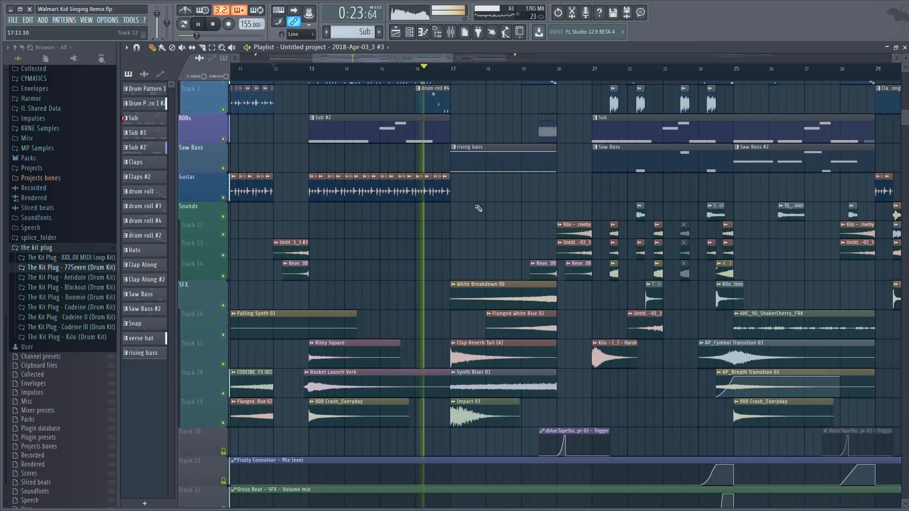
{"action": "scroll", "coordinate": [468, 75], "scroll_direction": "up", "scroll_amount": 3}
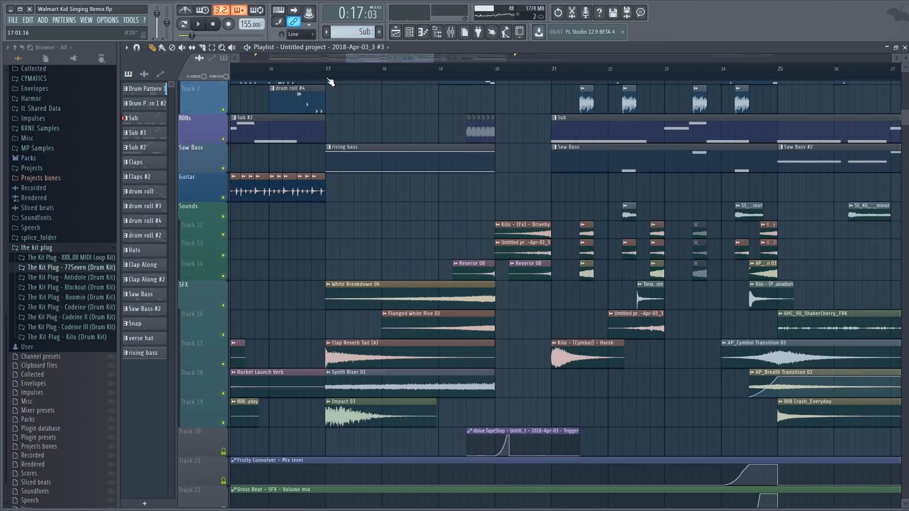
Step: Set the playhead to bar 17 and open the Impact 03 clip's sample settings on Track 19
{"action": "left_click", "coordinate": [327, 68]}
{"action": "scroll", "coordinate": [326, 68], "scroll_direction": "up", "scroll_amount": 3}
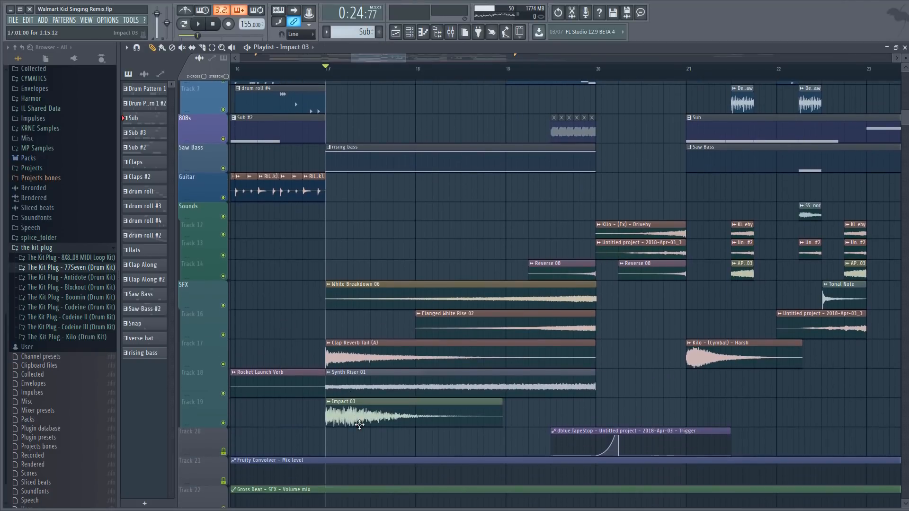
{"action": "double_click", "coordinate": [359, 425]}
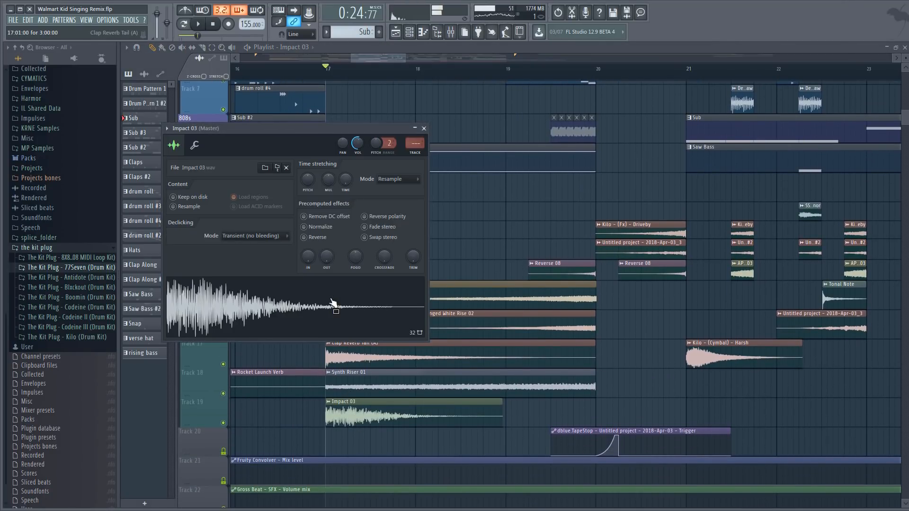
Step: Close the Impact 03 settings, inspect the White Breakdown 06 clip's sample settings, and solo the SFX track
{"action": "key", "text": "Escape"}
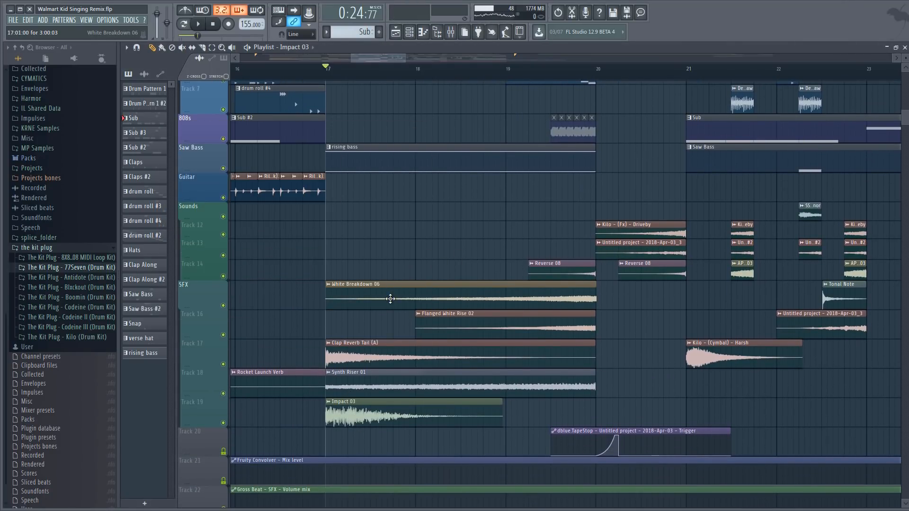
{"action": "double_click", "coordinate": [390, 299]}
{"action": "key", "text": "Escape"}
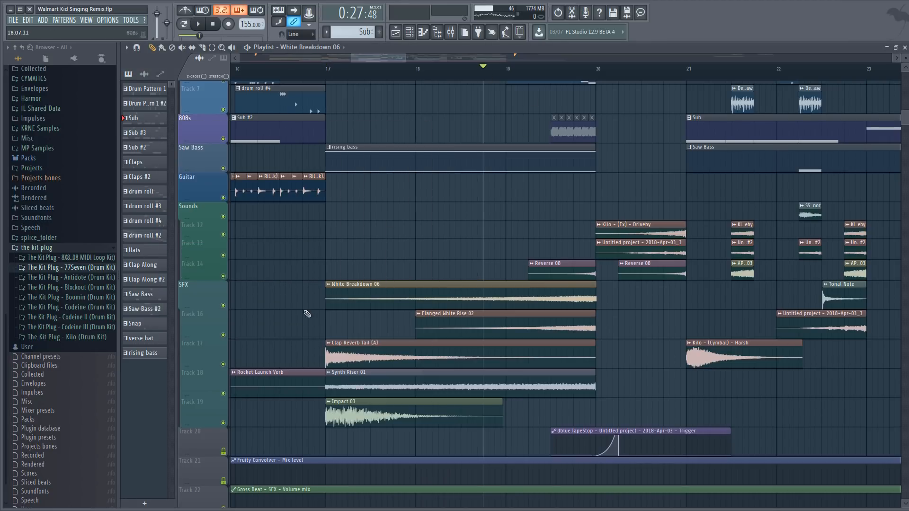
{"action": "right_click", "coordinate": [223, 305]}
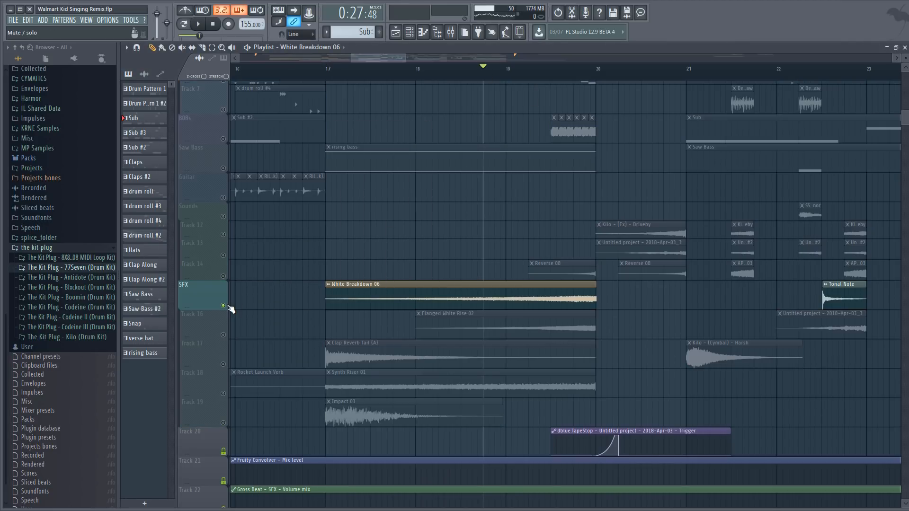
Step: Audition Track 16's Flanged White Rise 02 and Track 17's Clap Reverb Tail in solo, ending with all tracks unsoloed
{"action": "right_click", "coordinate": [223, 335]}
{"action": "left_click_drag", "start_coordinate": [371, 57], "coordinate": [373, 58]}
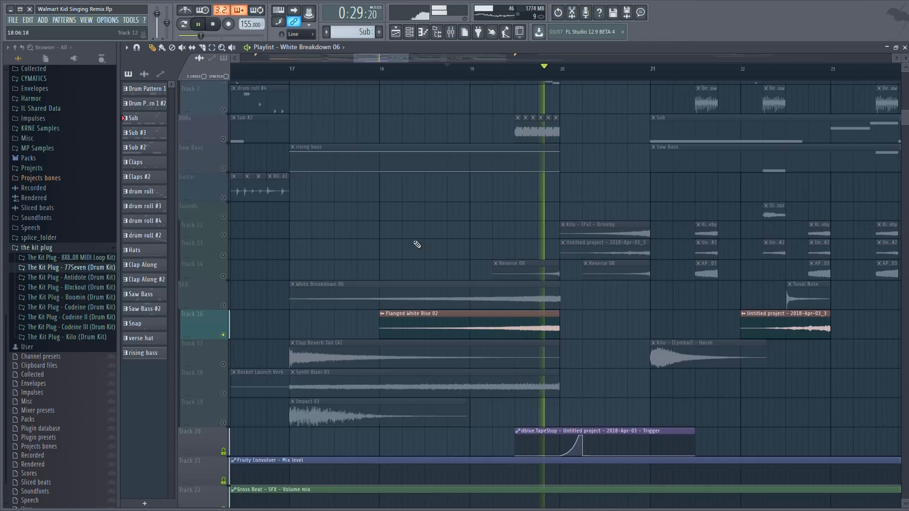
{"action": "right_click", "coordinate": [223, 364]}
{"action": "key", "text": "space"}
{"action": "key", "text": "space"}
{"action": "right_click", "coordinate": [223, 364]}
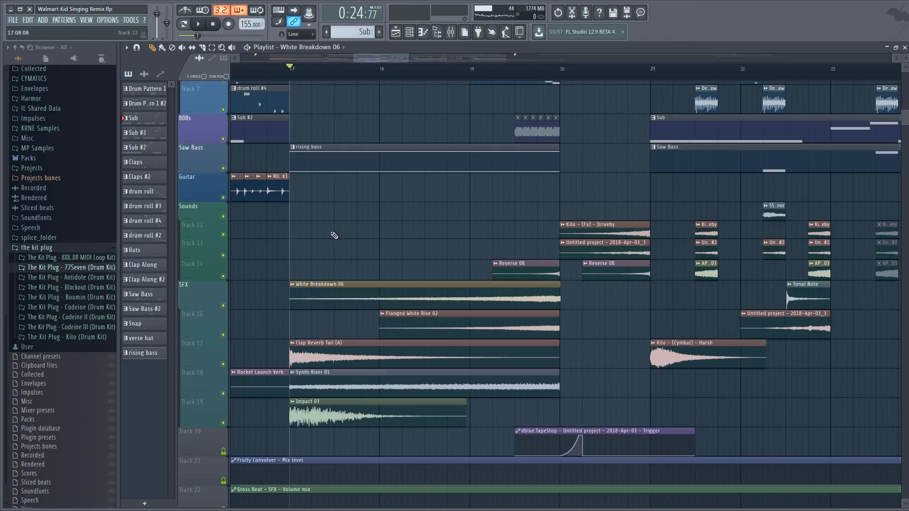
Step: Solo Track 18 and play its Synth Riser 01 clip from bar 17
{"action": "scroll", "coordinate": [223, 339], "scroll_direction": "down", "scroll_amount": 5}
{"action": "right_click", "coordinate": [223, 335]}
{"action": "key", "text": "space"}
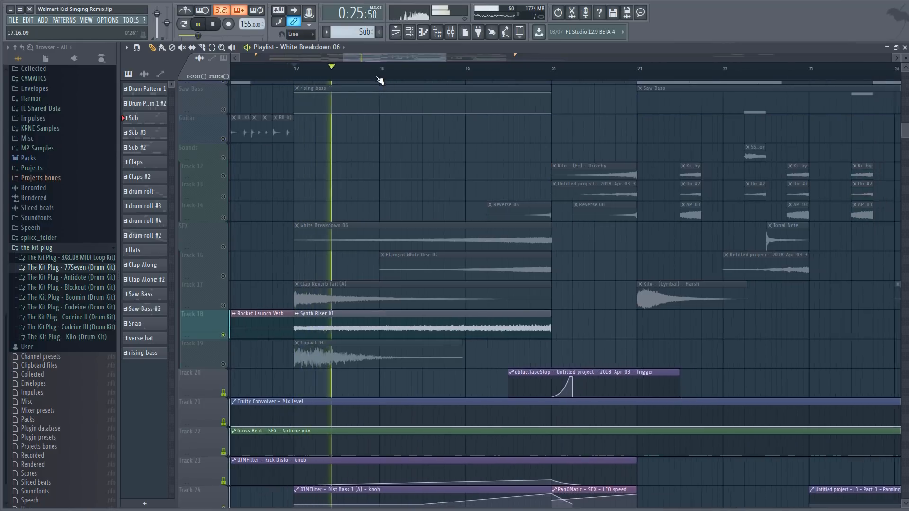
{"action": "scroll", "coordinate": [380, 80], "scroll_direction": "down", "scroll_amount": 3}
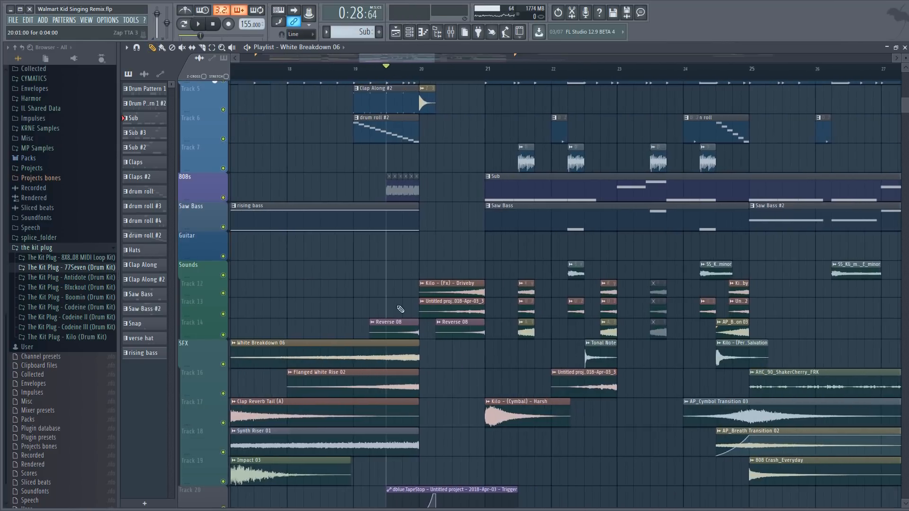
Step: Listen to the build-up in bar 19 with the full arrangement, and solo Track 14 to hear its Reverse 08 clip
{"action": "key", "text": "space"}
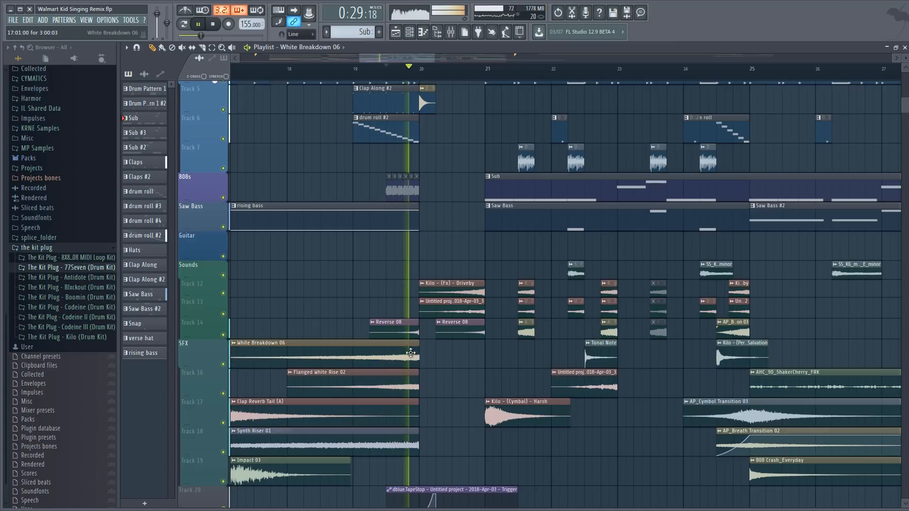
{"action": "key", "text": "space"}
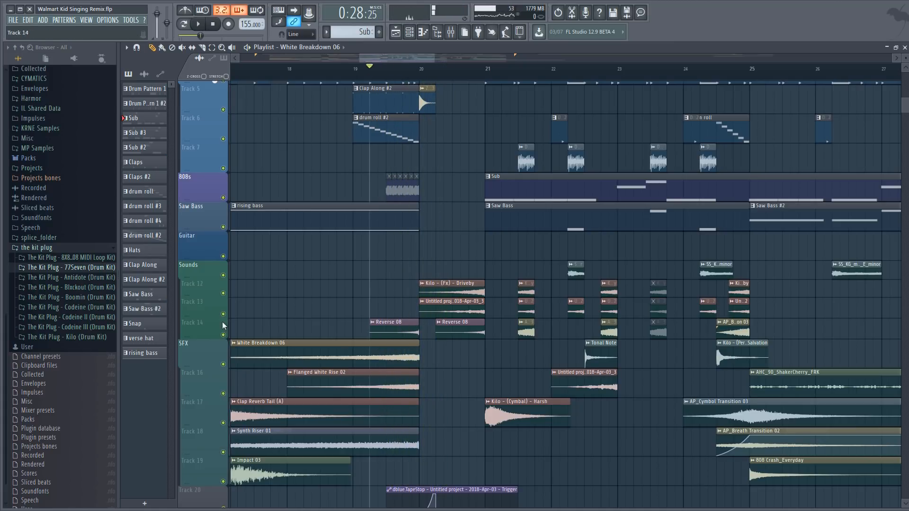
{"action": "right_click", "coordinate": [223, 335]}
{"action": "key", "text": "space"}
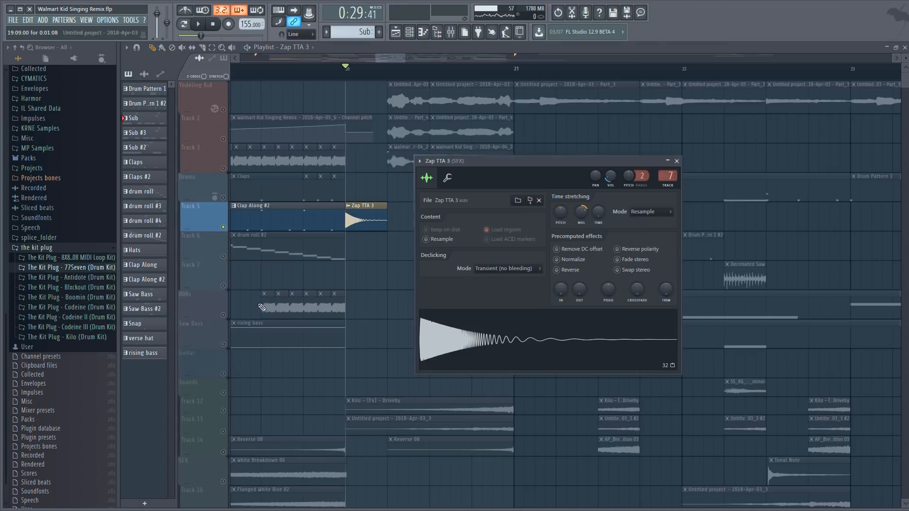
Step: Finish inspecting the Zap TTA 3 sample settings, unsolo Track 5, and play the full arrangement at bar 20
{"action": "left_click_drag", "start_coordinate": [452, 363], "coordinate": [387, 279]}
{"action": "right_click", "coordinate": [223, 227]}
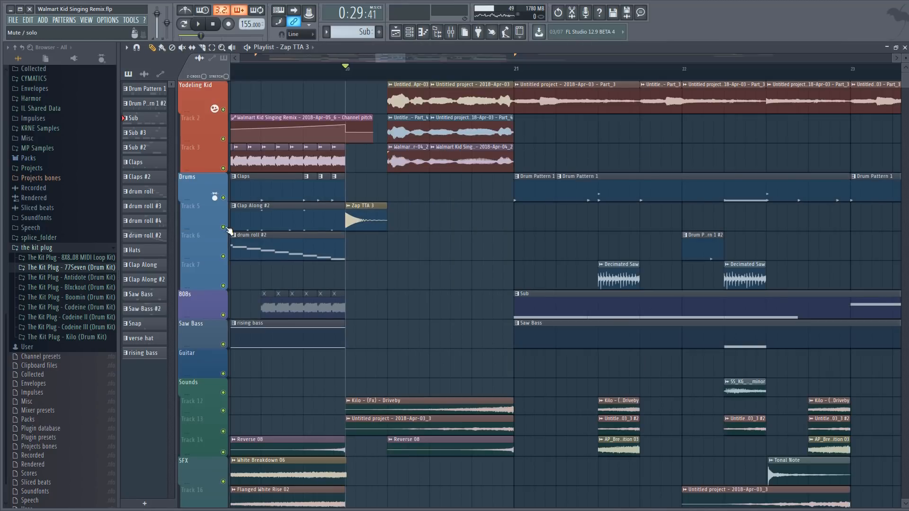
{"action": "scroll", "coordinate": [464, 279], "scroll_direction": "down", "scroll_amount": 2}
{"action": "key", "text": "space"}
{"action": "scroll", "coordinate": [393, 301], "scroll_direction": "down", "scroll_amount": 2}
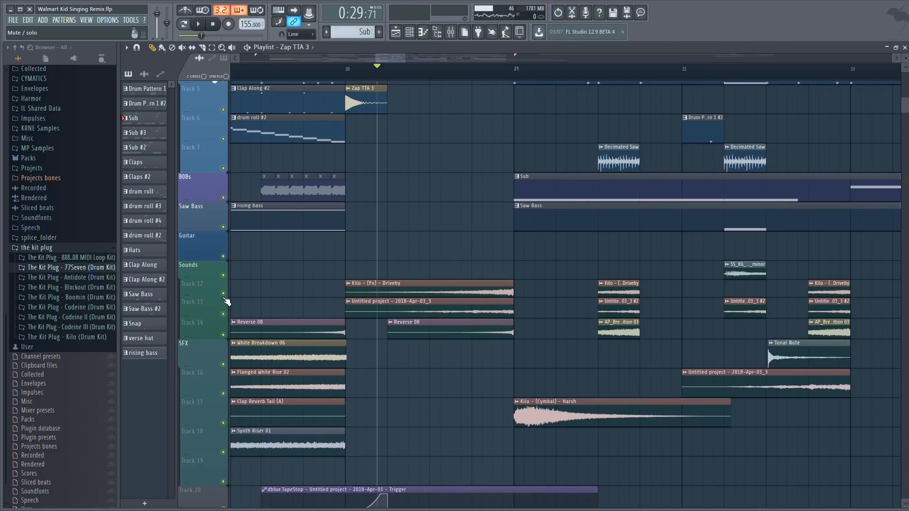
Step: Solo Track 12 to play its Kilo - (Fx) - Driveby clip and unmute Track 13 alongside it
{"action": "right_click", "coordinate": [223, 293]}
{"action": "key", "text": "space"}
{"action": "left_click", "coordinate": [223, 314]}
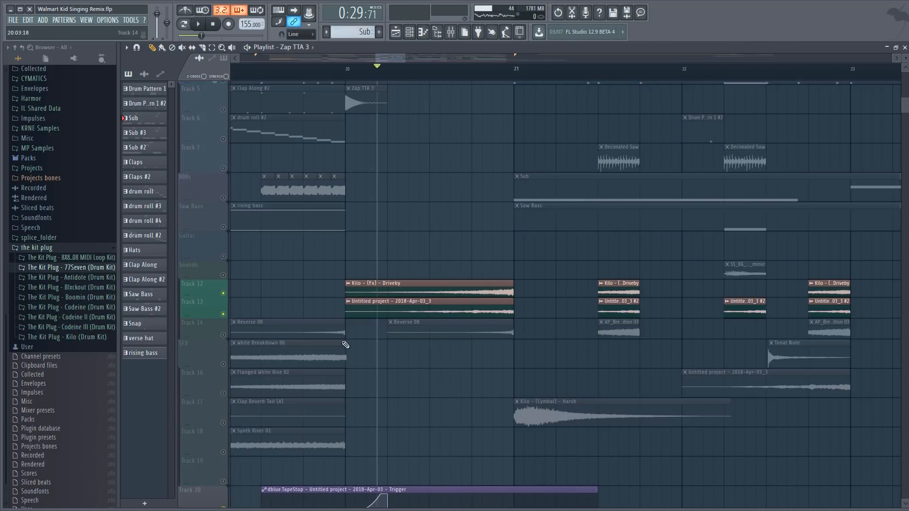
Step: Inspect the Fruity PanOMatic effect on the SFXX mixer track, then close the mixer
{"action": "left_click", "coordinate": [449, 33]}
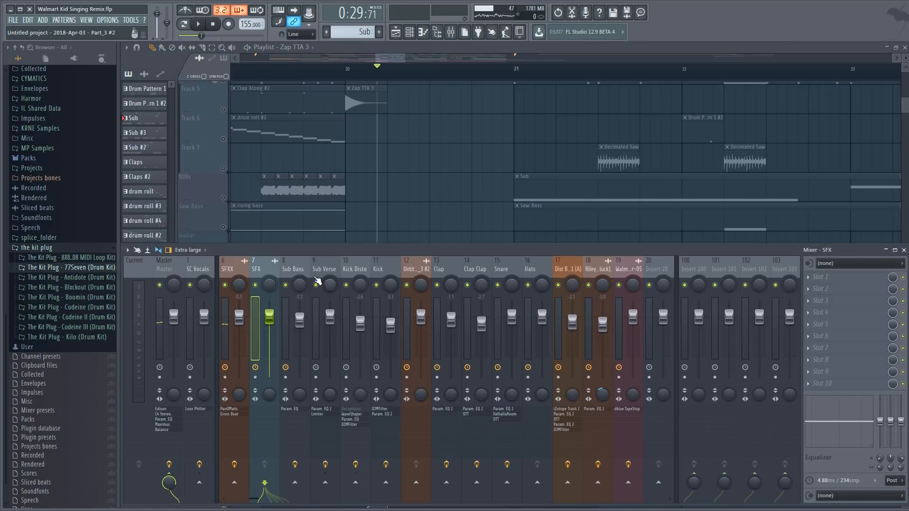
{"action": "left_click", "coordinate": [238, 272]}
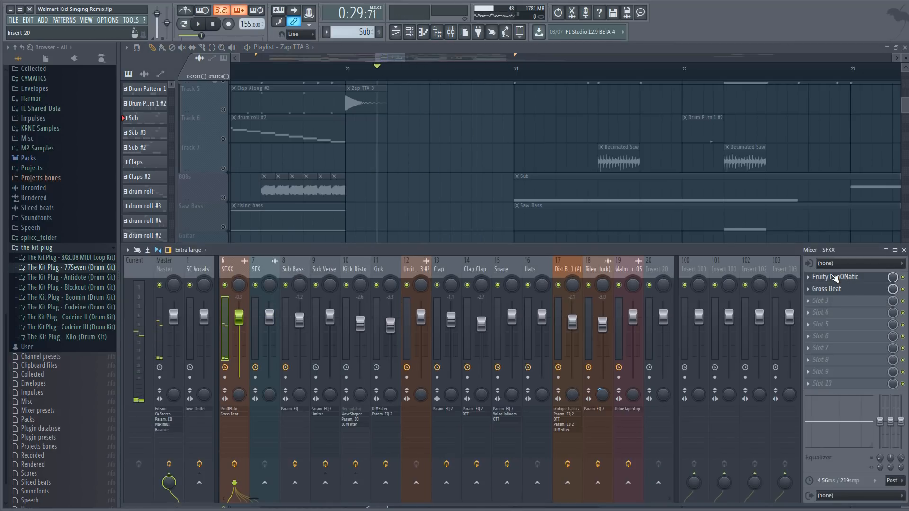
{"action": "left_click", "coordinate": [835, 276]}
{"action": "key", "text": "space"}
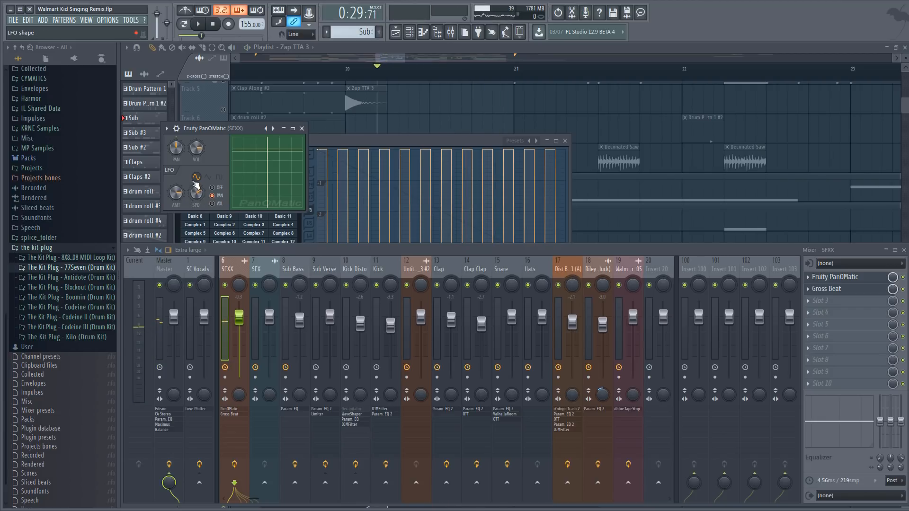
{"action": "key", "text": "F12"}
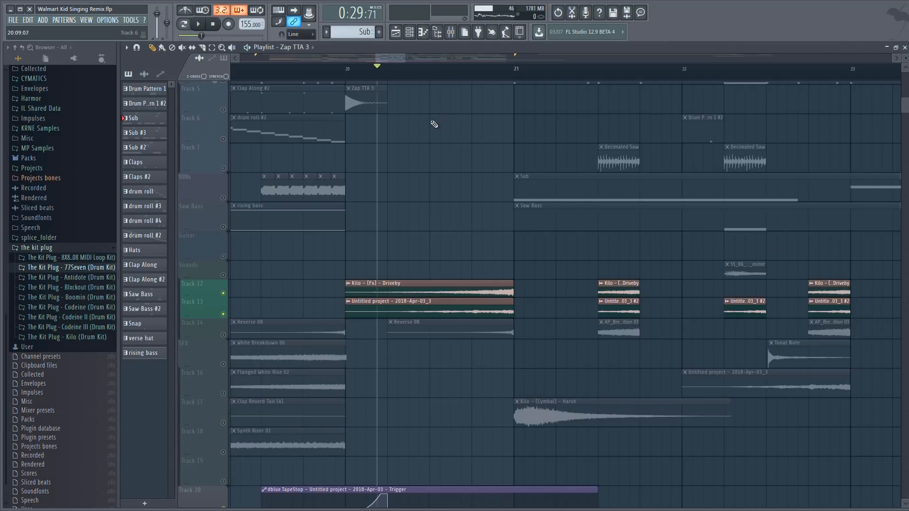
Step: Examine the PanOMatic LFO speed automation clip on Track 24 and play the bar 20 effects it controls
{"action": "scroll", "coordinate": [435, 123], "scroll_direction": "down", "scroll_amount": 9}
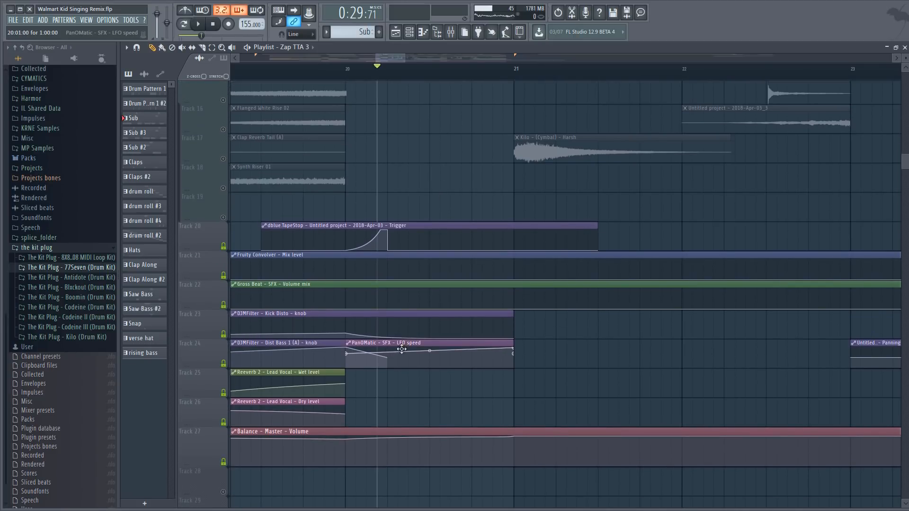
{"action": "left_click_drag", "start_coordinate": [401, 342], "coordinate": [402, 373]}
{"action": "key", "text": "space"}
{"action": "scroll", "coordinate": [471, 205], "scroll_direction": "up", "scroll_amount": 4}
{"action": "key", "text": "space"}
Step: Unmute Track 14 and play its Reverse 08 clip together with the Track 12 and 13 clips in bar 20
{"action": "scroll", "coordinate": [470, 205], "scroll_direction": "up", "scroll_amount": 5}
{"action": "left_click", "coordinate": [224, 365]}
{"action": "key", "text": "space"}
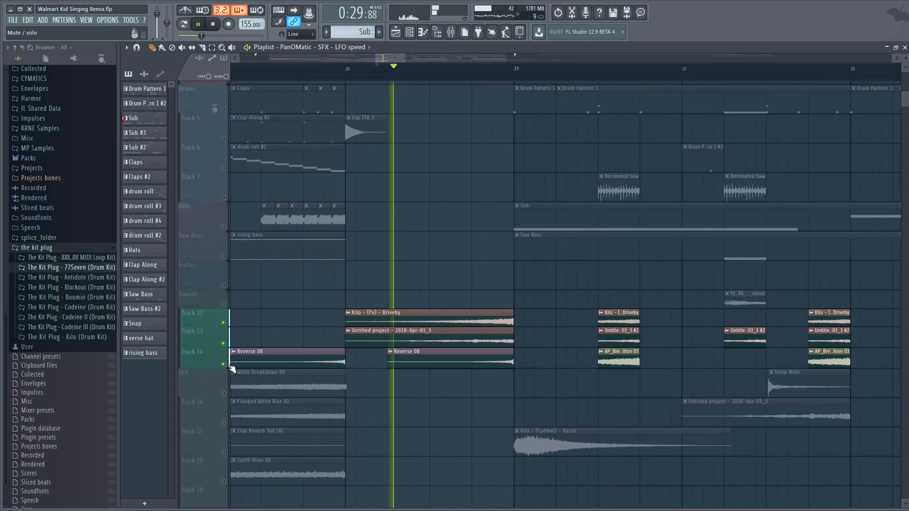
{"action": "key", "text": "space"}
Step: Unsolo the tracks, listen to the transition with the full arrangement, and set the playhead to bar 21
{"action": "right_click", "coordinate": [223, 344]}
{"action": "right_click", "coordinate": [223, 344]}
{"action": "key", "text": "space"}
{"action": "scroll", "coordinate": [491, 80], "scroll_direction": "down", "scroll_amount": 5}
{"action": "left_click_drag", "start_coordinate": [436, 59], "coordinate": [458, 73]}
{"action": "key", "text": "space"}
{"action": "left_click", "coordinate": [411, 71]}
{"action": "scroll", "coordinate": [410, 71], "scroll_direction": "down", "scroll_amount": 3}
{"action": "scroll", "coordinate": [473, 216], "scroll_direction": "down", "scroll_amount": 2}
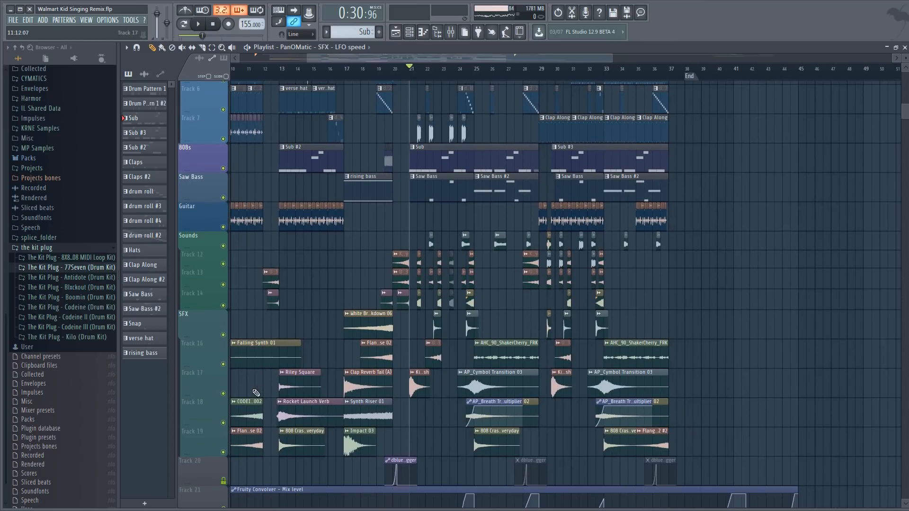
Step: Solo Track 17, play its Kilo - (Cymbal) - Harsh clip from bar 21, and unsolo the tracks
{"action": "right_click", "coordinate": [223, 393]}
{"action": "key", "text": "space"}
{"action": "scroll", "coordinate": [437, 75], "scroll_direction": "up", "scroll_amount": 5}
{"action": "key", "text": "space"}
{"action": "right_click", "coordinate": [225, 306]}
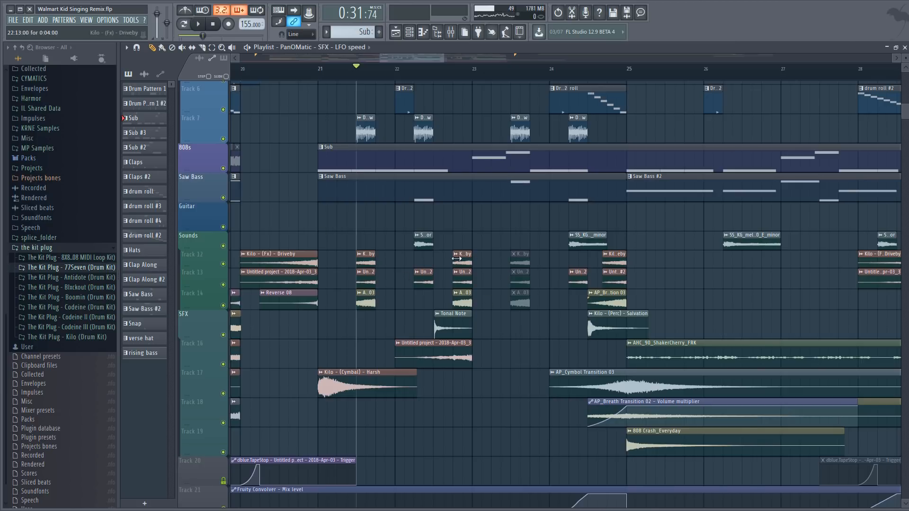
Step: Listen to the start of the drop at bar 21 with the full arrangement
{"action": "scroll", "coordinate": [374, 135], "scroll_direction": "up", "scroll_amount": 4}
{"action": "key", "text": "space"}
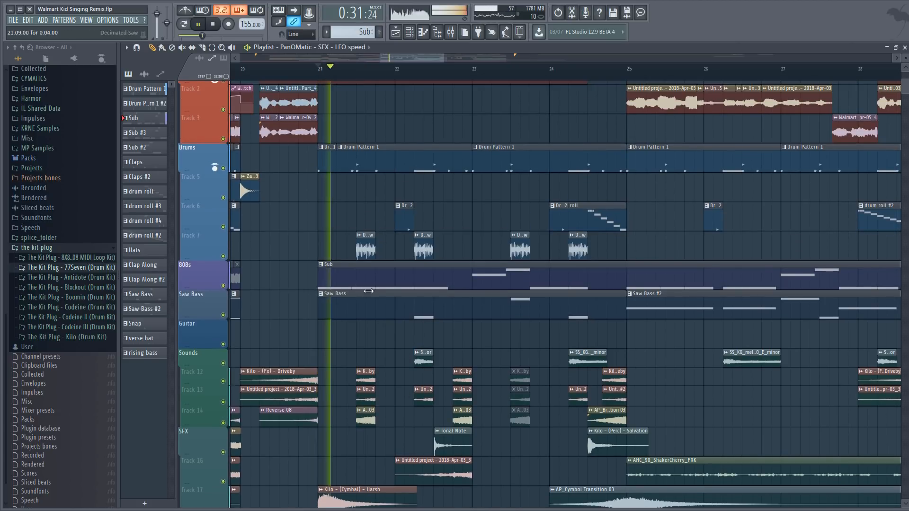
{"action": "key", "text": "space"}
Step: Solo Track 14 with Tracks 12 and 13 added, and play their layered clips from the middle of bar 21
{"action": "right_click", "coordinate": [223, 423]}
{"action": "left_click", "coordinate": [222, 402]}
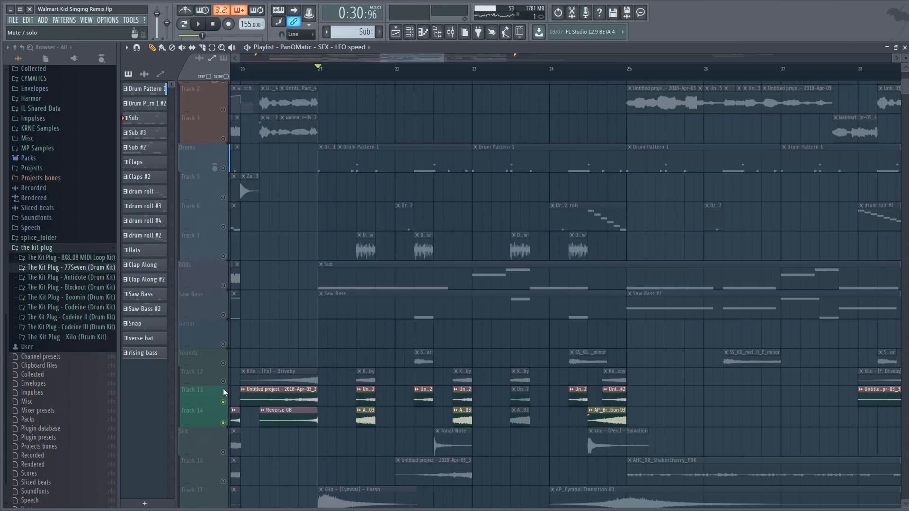
{"action": "key", "text": "space"}
{"action": "scroll", "coordinate": [366, 74], "scroll_direction": "up", "scroll_amount": 3}
{"action": "left_click", "coordinate": [350, 74]}
{"action": "key", "text": "space"}
{"action": "key", "text": "space"}
{"action": "key", "text": "space"}
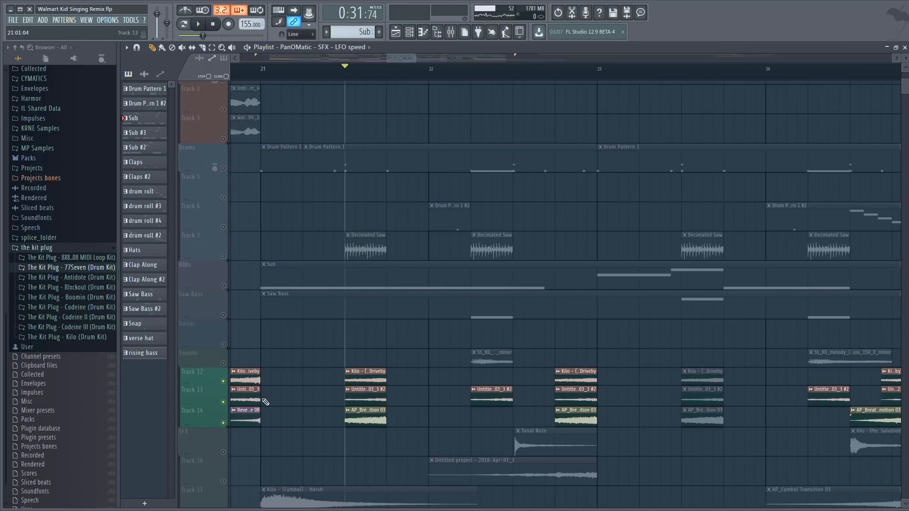
Step: Inspect the sample settings of Track 14's AP_Breath Transition 03 clip and play the layered effects in bar 21
{"action": "scroll", "coordinate": [359, 417], "scroll_direction": "down", "scroll_amount": 2}
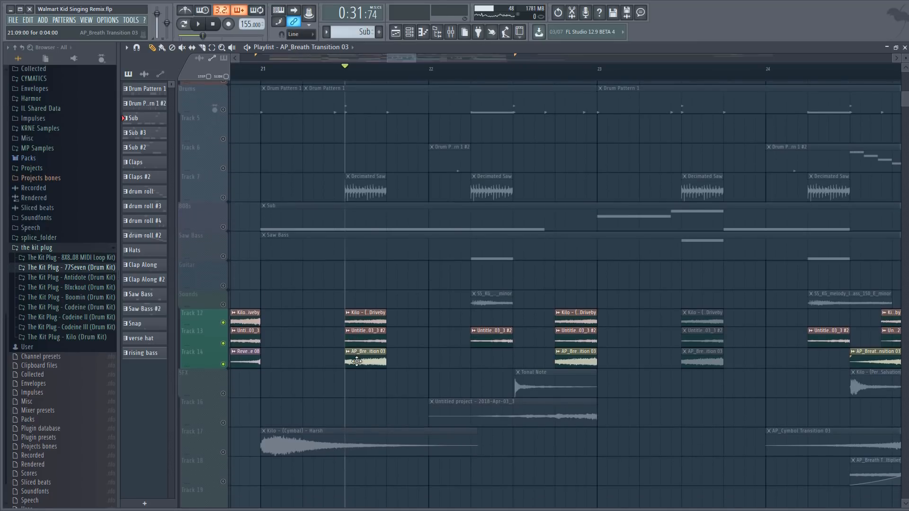
{"action": "double_click", "coordinate": [364, 358]}
{"action": "key", "text": "Escape"}
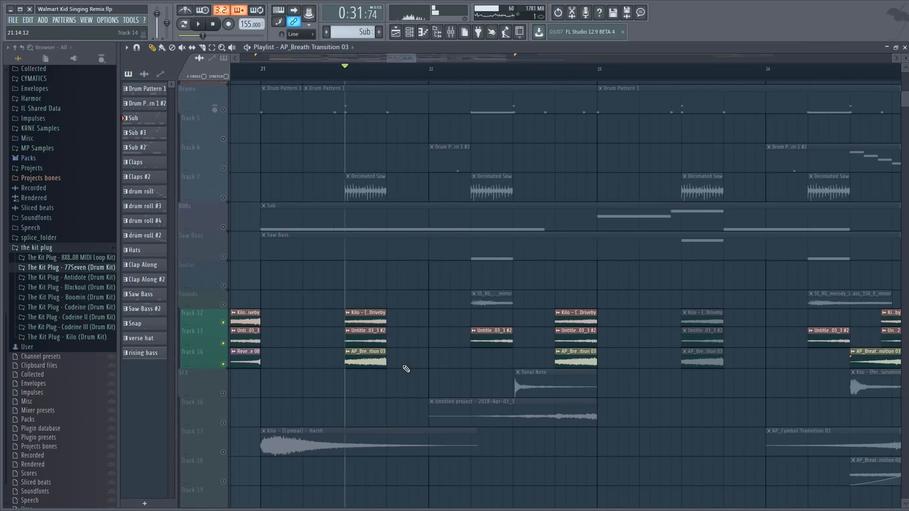
{"action": "key", "text": "space"}
{"action": "key", "text": "space"}
Step: Solo Track 7 to play its Decimated Saw clip, and unmute Tracks 12 to 14 alongside it
{"action": "right_click", "coordinate": [223, 198]}
{"action": "key", "text": "space"}
{"action": "left_click_drag", "start_coordinate": [229, 325], "coordinate": [226, 364]}
{"action": "scroll", "coordinate": [272, 189], "scroll_direction": "up", "scroll_amount": 3}
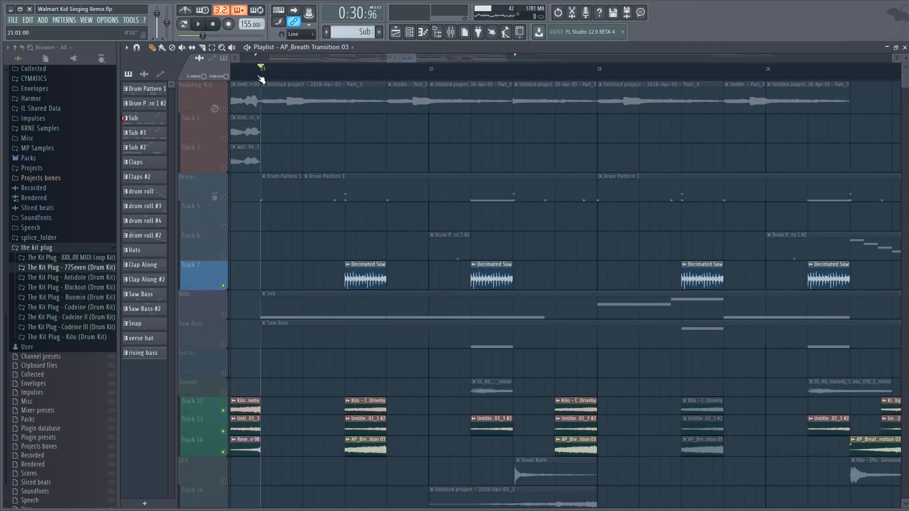
Step: Solo the Sounds track and play its SS_KG melody clip in bar 22
{"action": "right_click", "coordinate": [224, 392]}
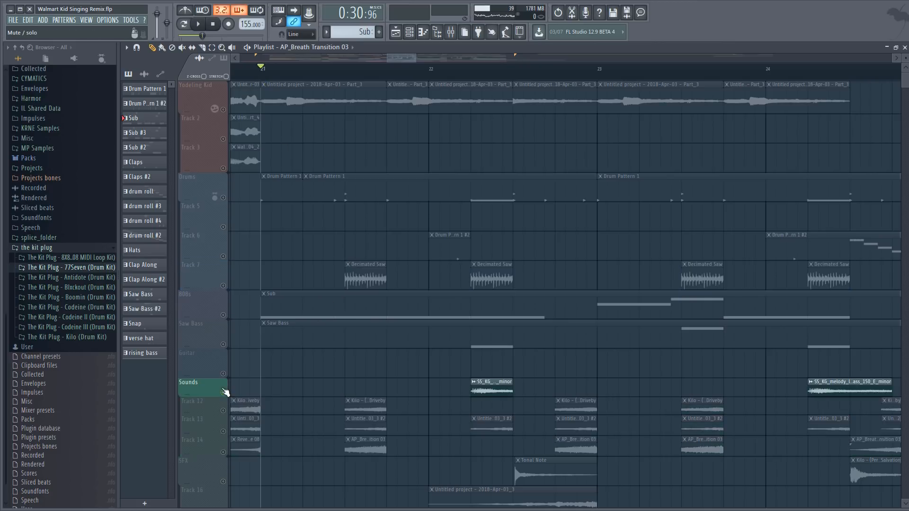
{"action": "right_click", "coordinate": [224, 392]}
{"action": "key", "text": "space"}
{"action": "scroll", "coordinate": [354, 72], "scroll_direction": "down", "scroll_amount": 2}
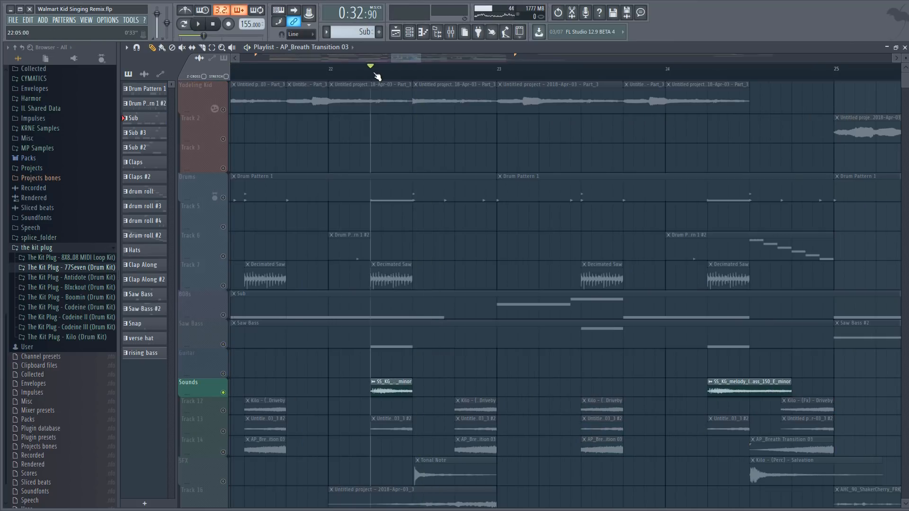
{"action": "scroll", "coordinate": [377, 76], "scroll_direction": "up", "scroll_amount": 3}
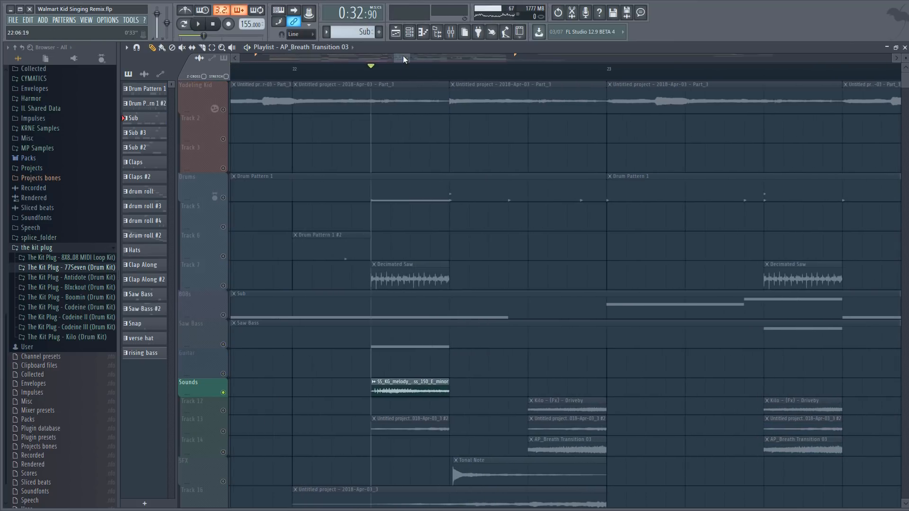
Step: Play the full arrangement from bar 21 and open the Tonal Note clip's sample settings
{"action": "right_click", "coordinate": [224, 431]}
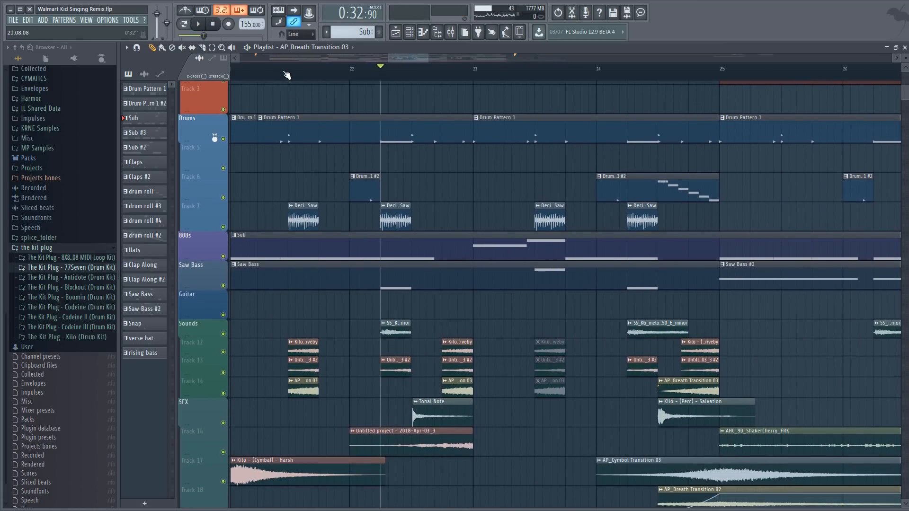
{"action": "left_click", "coordinate": [285, 71]}
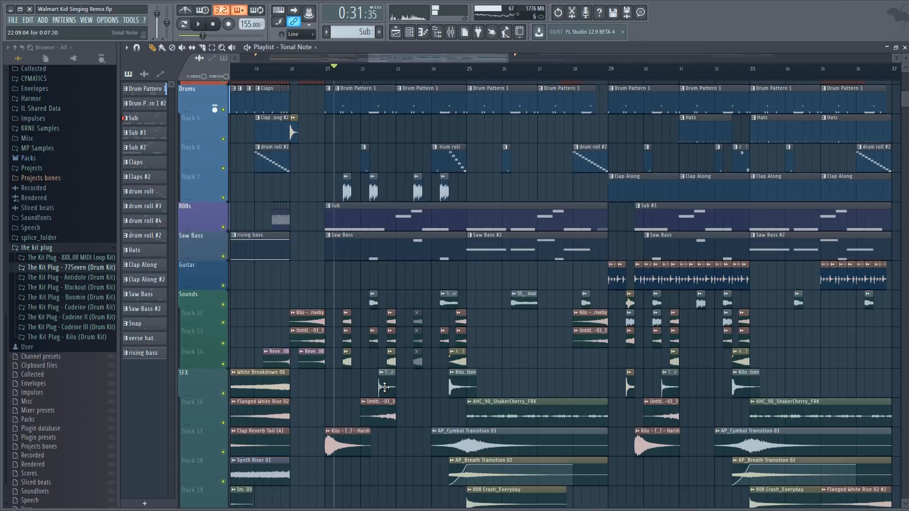
{"action": "double_click", "coordinate": [291, 322]}
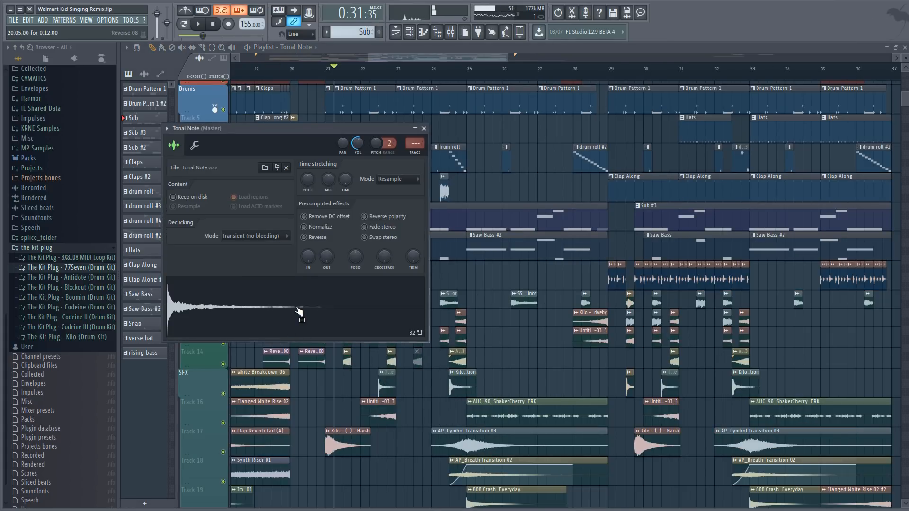
Step: Play the arrangement from bar 22, briefly soloing the SFX track to hear its Tonal Note clip
{"action": "left_click", "coordinate": [361, 69]}
{"action": "scroll", "coordinate": [362, 80], "scroll_direction": "up", "scroll_amount": 3}
{"action": "key", "text": "space"}
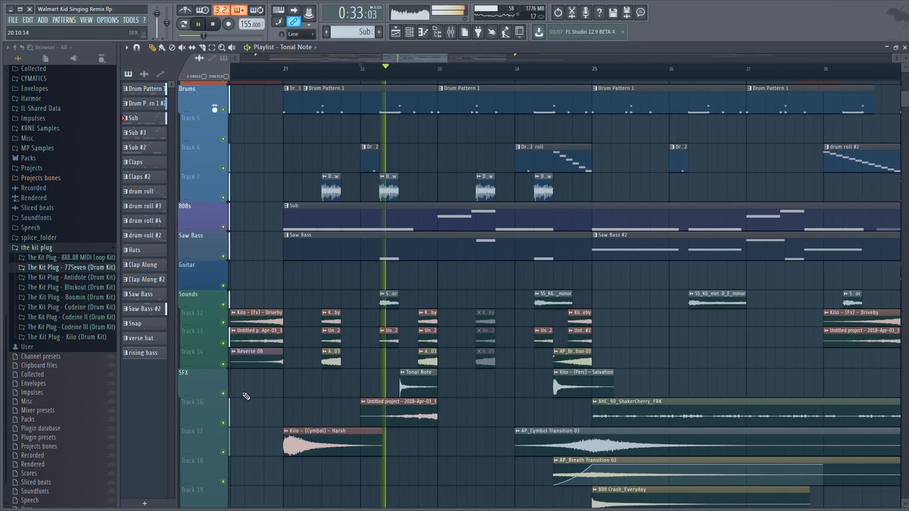
{"action": "right_click", "coordinate": [224, 394]}
{"action": "right_click", "coordinate": [224, 394]}
{"action": "key", "text": "space"}
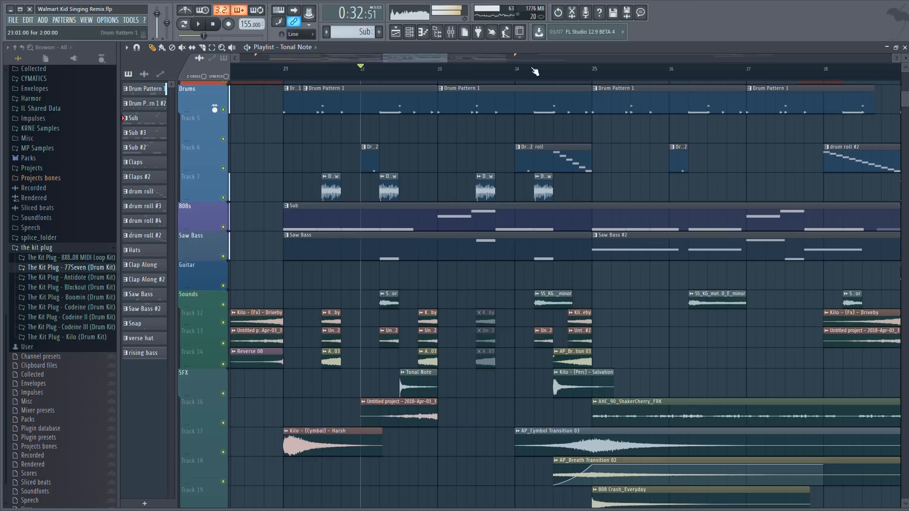
Step: Play the arrangement through the first drop half into bar 29, then stop playback
{"action": "scroll", "coordinate": [522, 75], "scroll_direction": "down", "scroll_amount": 4}
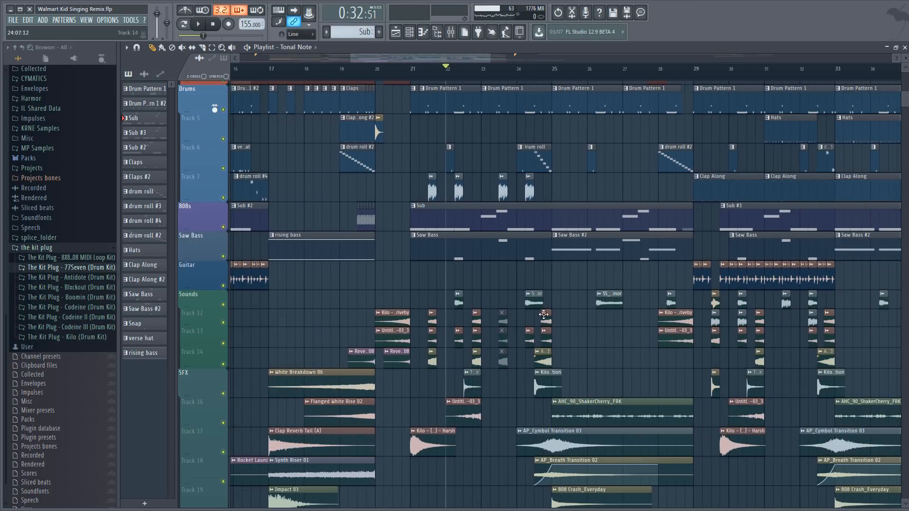
{"action": "left_click_drag", "start_coordinate": [465, 61], "coordinate": [484, 62]}
{"action": "scroll", "coordinate": [663, 318], "scroll_direction": "down", "scroll_amount": 3}
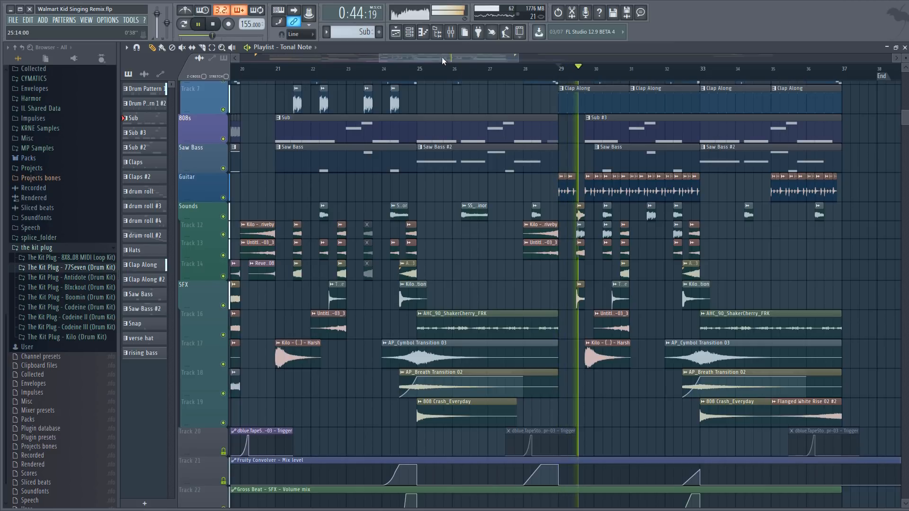
{"action": "left_click_drag", "start_coordinate": [438, 57], "coordinate": [452, 61]}
{"action": "key", "text": "space"}
Step: Open the sample settings of the Kilo - (Perc) - Bike Bell clip in bar 29, then close them
{"action": "scroll", "coordinate": [499, 81], "scroll_direction": "up", "scroll_amount": 5}
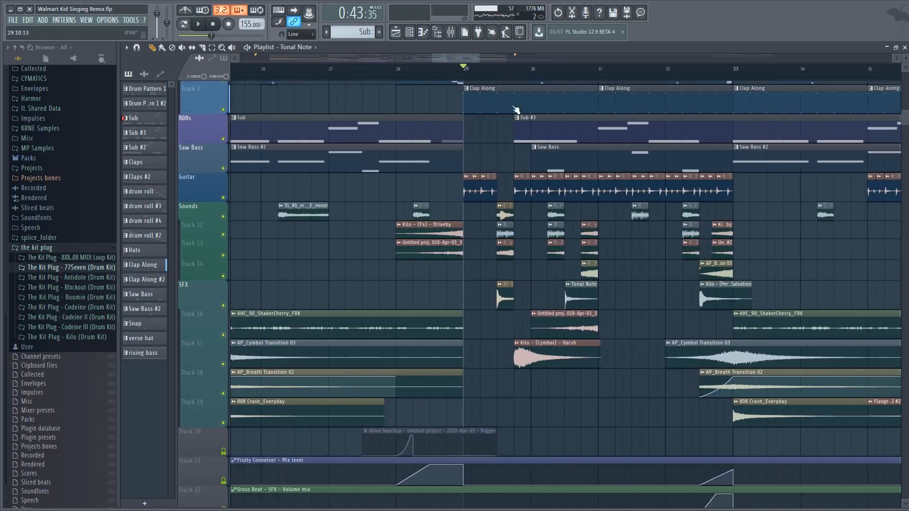
{"action": "double_click", "coordinate": [518, 296]}
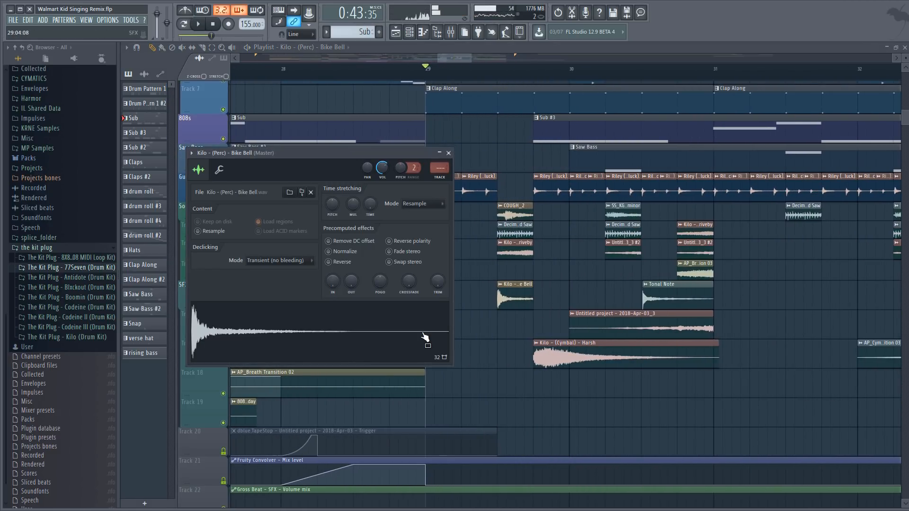
{"action": "left_click", "coordinate": [448, 153]}
{"action": "scroll", "coordinate": [419, 71], "scroll_direction": "down", "scroll_amount": 4}
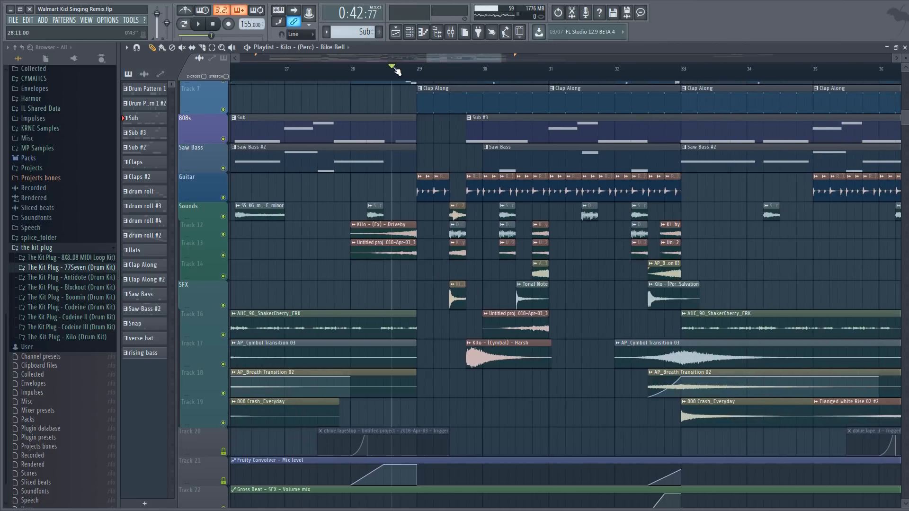
Step: Play the arrangement from the second half of bar 28, then again from bar 32 where AP_Cymbol Transition 03 starts
{"action": "left_click", "coordinate": [390, 70]}
{"action": "scroll", "coordinate": [417, 71], "scroll_direction": "up", "scroll_amount": 2}
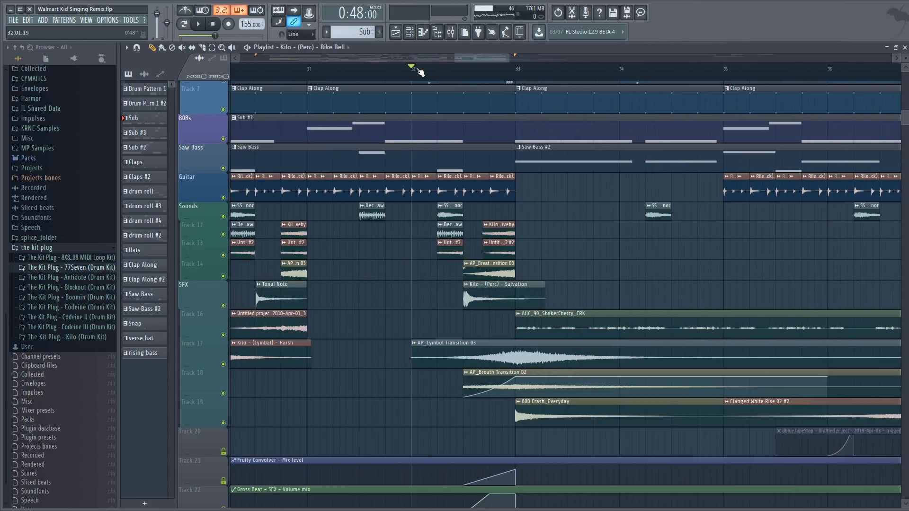
{"action": "scroll", "coordinate": [419, 71], "scroll_direction": "down", "scroll_amount": 2}
{"action": "key", "text": "space"}
{"action": "key", "text": "space"}
Step: Isolate Tracks 17 and 18 to play their cymbal and breath transition clips from bar 32, then restore all tracks
{"action": "right_click", "coordinate": [223, 393]}
{"action": "left_click", "coordinate": [223, 364]}
{"action": "key", "text": "space"}
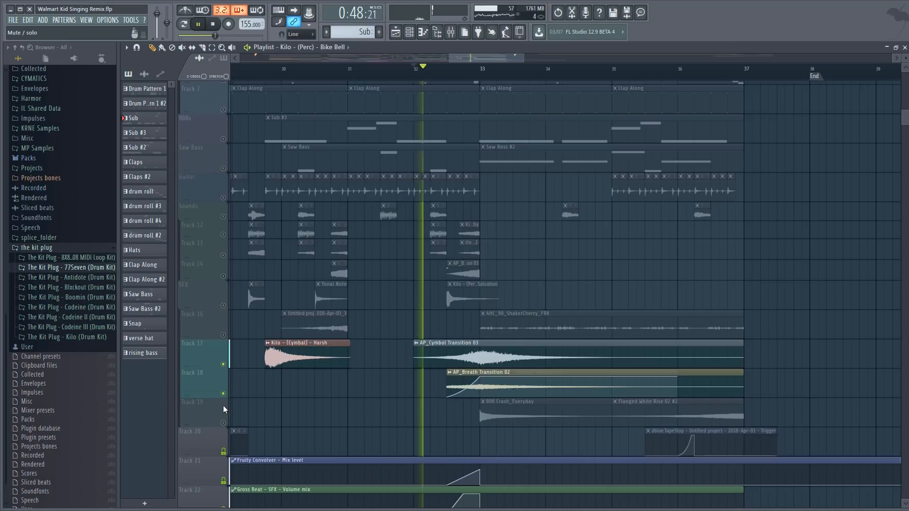
{"action": "key", "text": "space"}
{"action": "scroll", "coordinate": [416, 365], "scroll_direction": "down", "scroll_amount": 3}
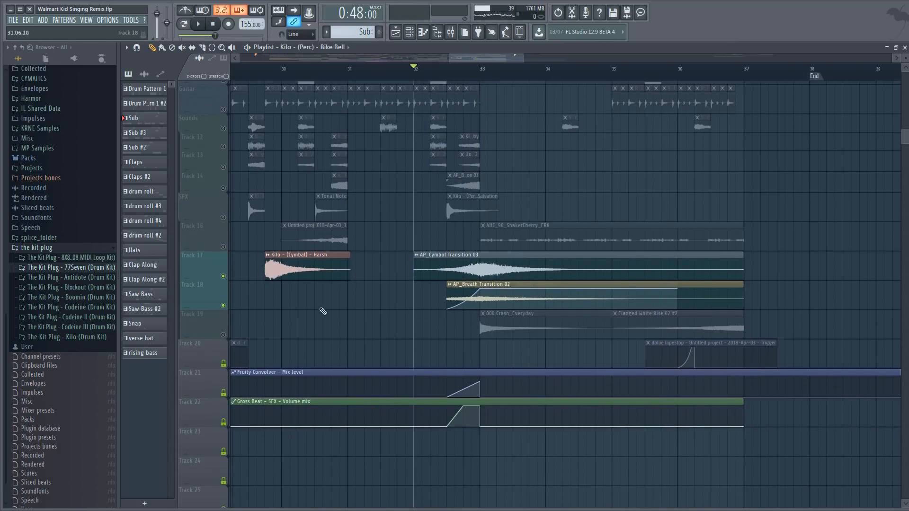
{"action": "right_click", "coordinate": [223, 275]}
{"action": "right_click", "coordinate": [223, 275]}
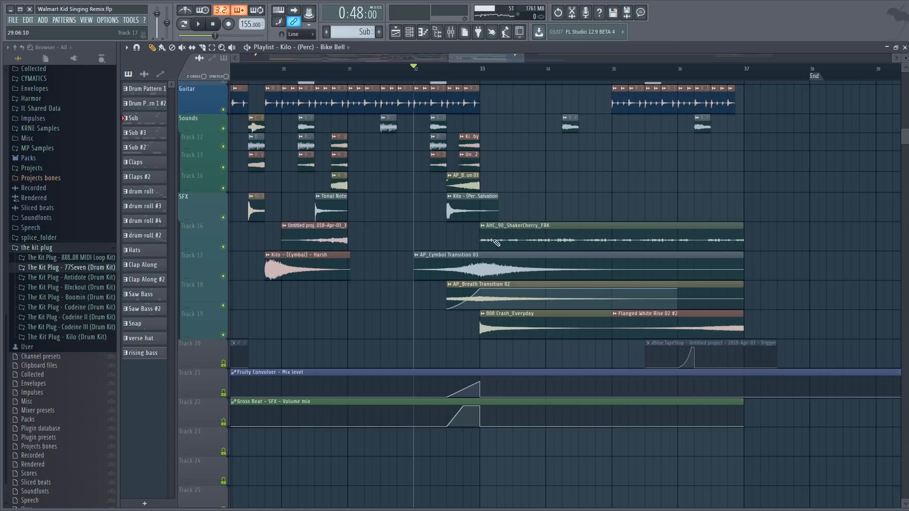
Step: Solo Track 16 to play the AHC_90_ShakerCherry_FRK loop at bar 25, then bring the other tracks back
{"action": "scroll", "coordinate": [483, 75], "scroll_direction": "down", "scroll_amount": 3}
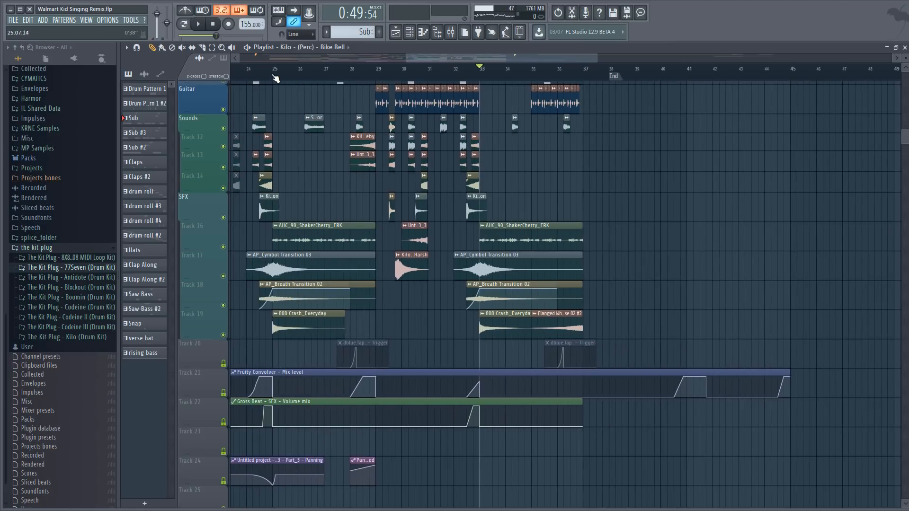
{"action": "scroll", "coordinate": [275, 76], "scroll_direction": "up", "scroll_amount": 2}
{"action": "right_click", "coordinate": [223, 246]}
{"action": "key", "text": "space"}
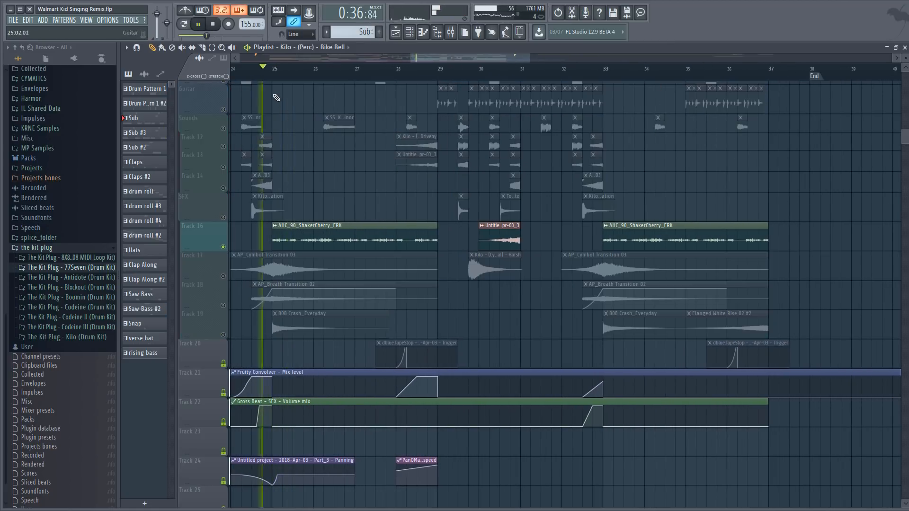
{"action": "scroll", "coordinate": [275, 76], "scroll_direction": "up", "scroll_amount": 2}
{"action": "key", "text": "space"}
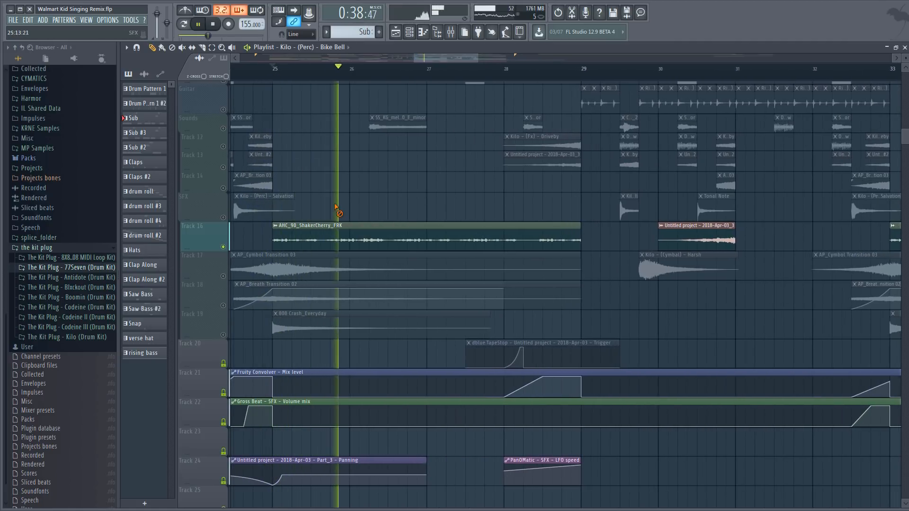
{"action": "scroll", "coordinate": [284, 201], "scroll_direction": "down", "scroll_amount": 2}
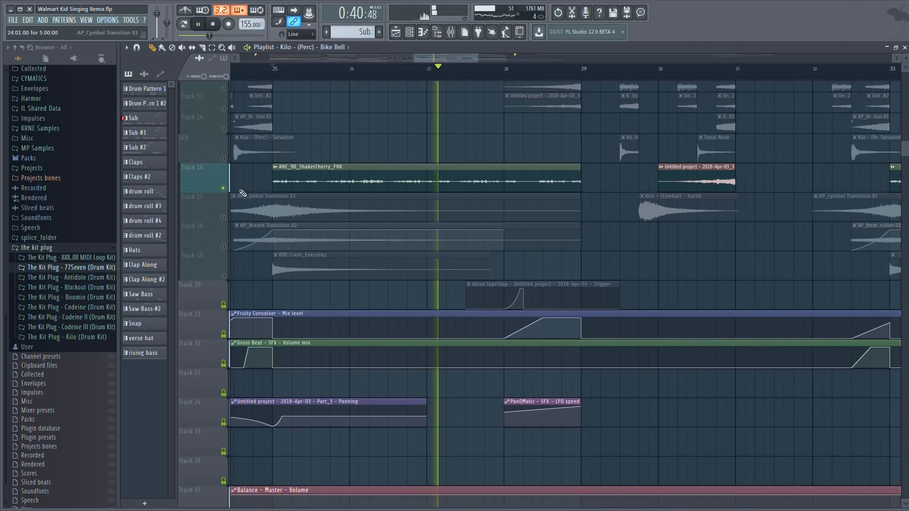
{"action": "right_click", "coordinate": [222, 189]}
Step: Play the full arrangement around bar 25 through to bar 33 with the shaker loop in the mix
{"action": "key", "text": "space"}
{"action": "scroll", "coordinate": [304, 73], "scroll_direction": "down", "scroll_amount": 3}
{"action": "key", "text": "space"}
{"action": "scroll", "coordinate": [438, 284], "scroll_direction": "up", "scroll_amount": 1}
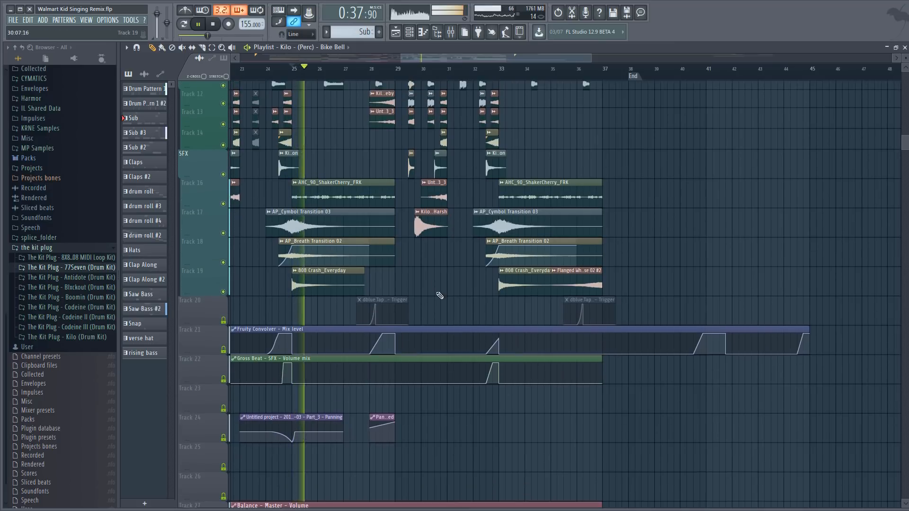
{"action": "scroll", "coordinate": [440, 300], "scroll_direction": "up", "scroll_amount": 5}
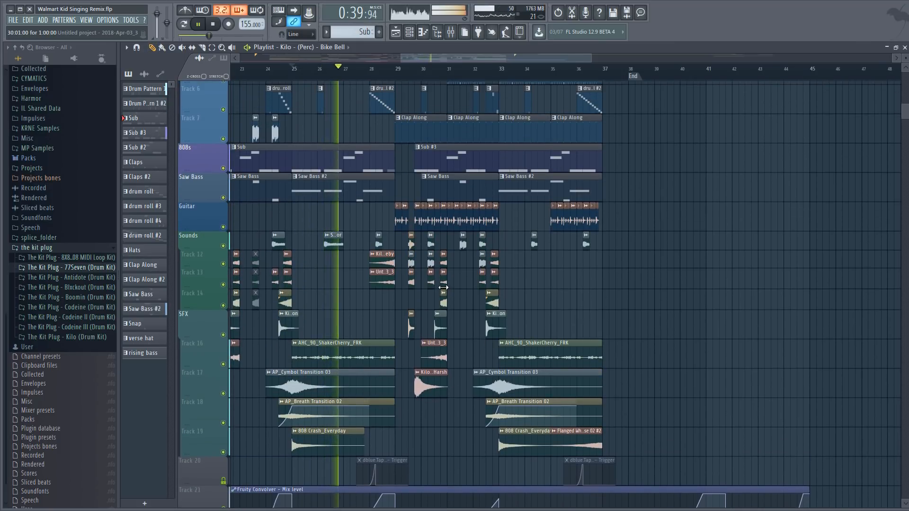
{"action": "scroll", "coordinate": [503, 194], "scroll_direction": "up", "scroll_amount": 3}
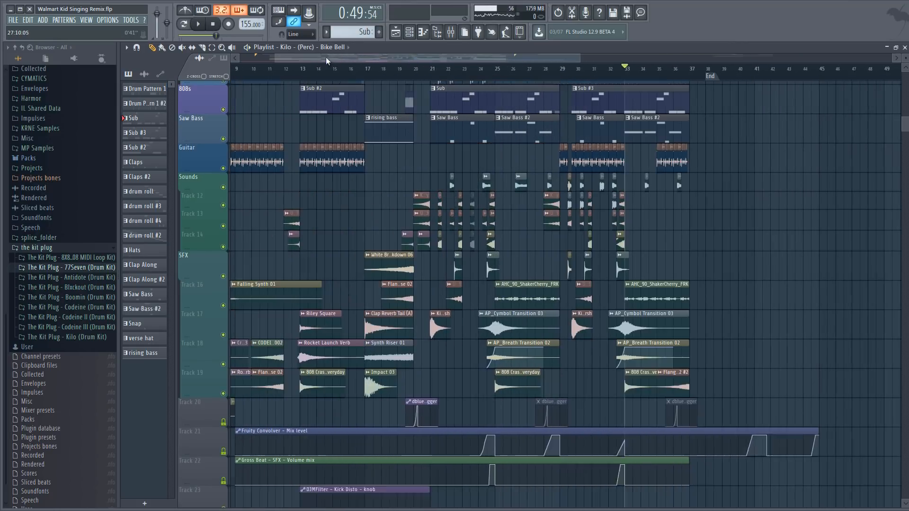
Step: Review the whole song's layout from start to end, including the SFX tracks and the automation clips below them
{"action": "scroll", "coordinate": [409, 67], "scroll_direction": "up", "scroll_amount": 3}
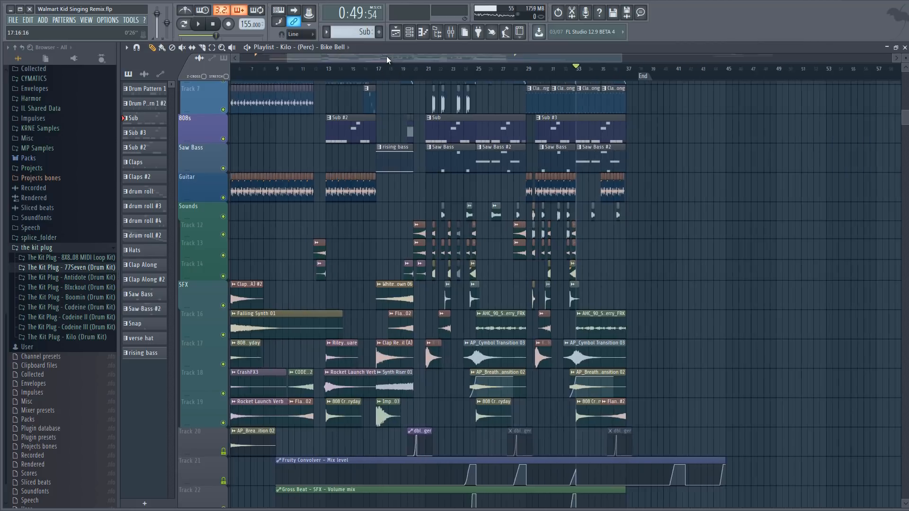
{"action": "scroll", "coordinate": [433, 68], "scroll_direction": "down", "scroll_amount": 2}
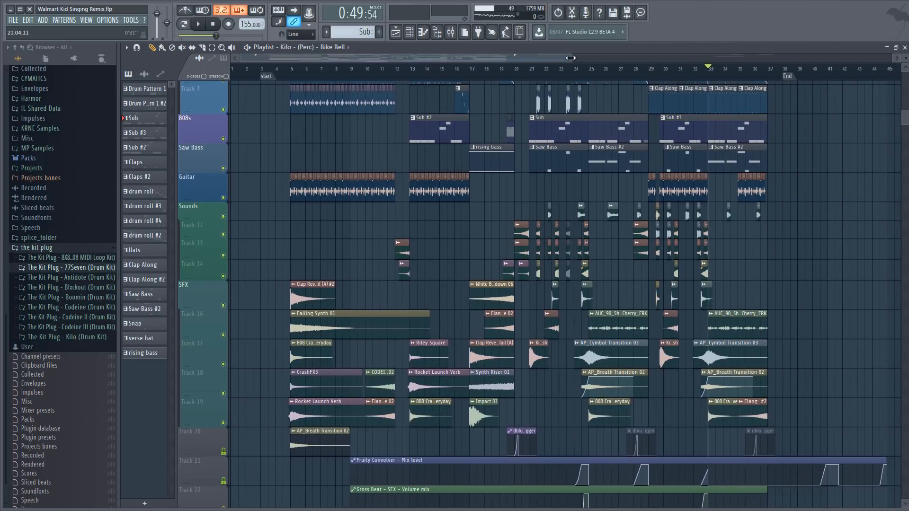
{"action": "scroll", "coordinate": [615, 236], "scroll_direction": "up", "scroll_amount": 5}
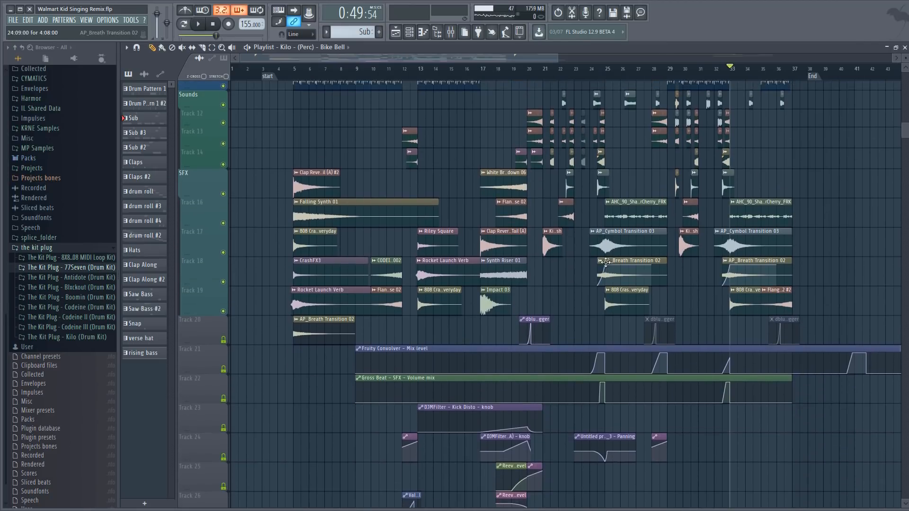